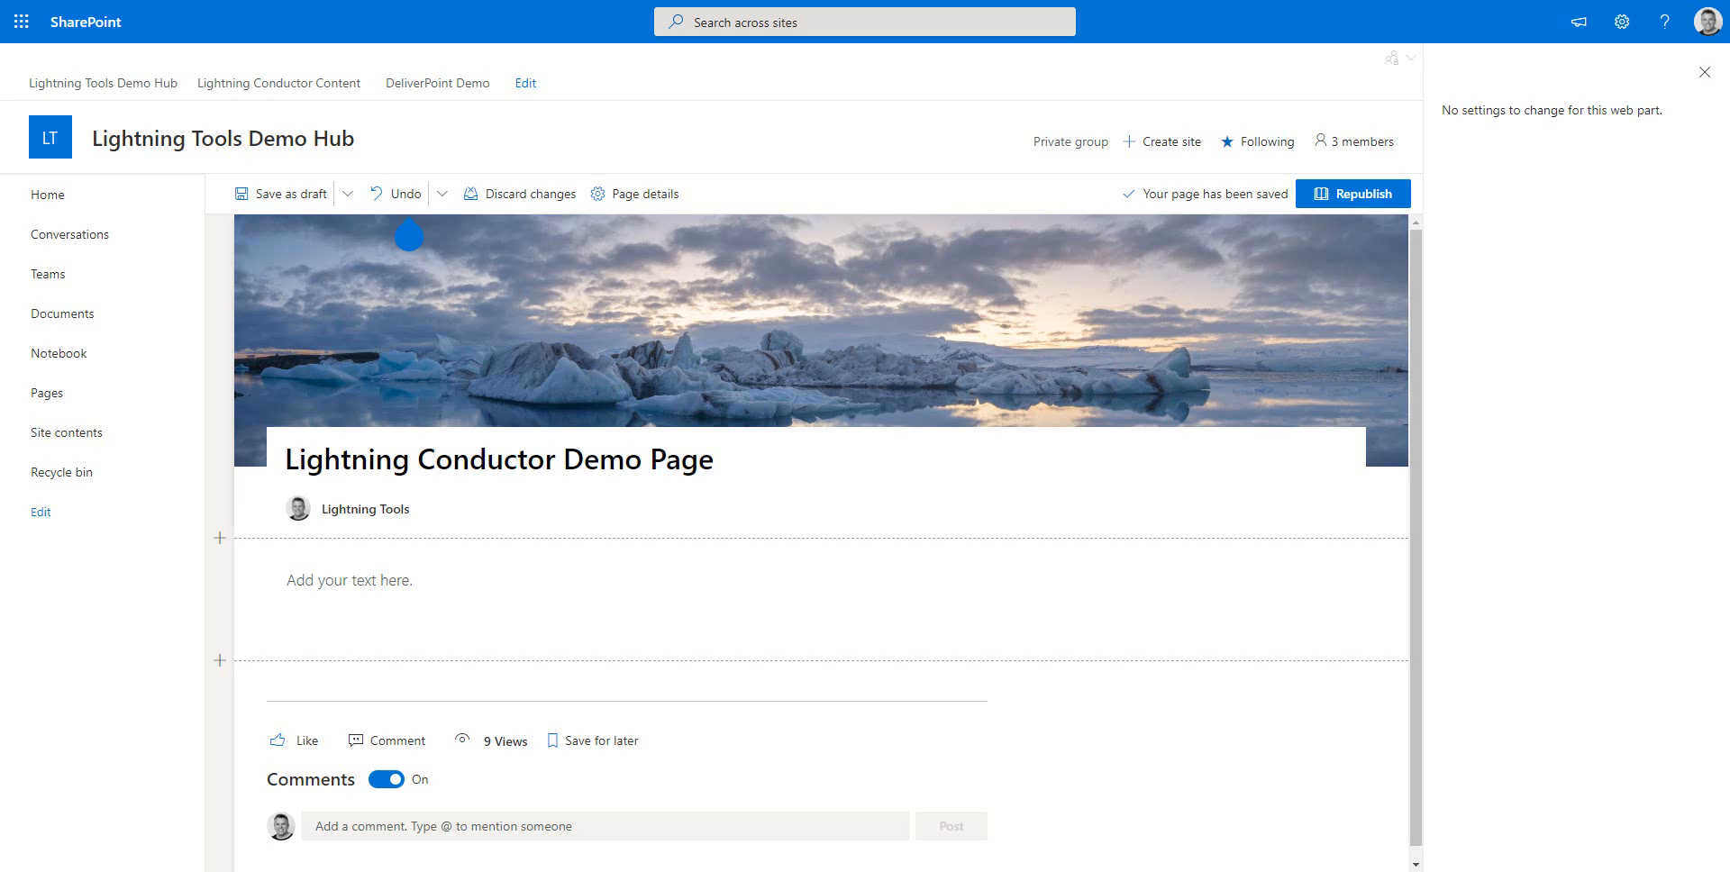
Add the Lightning Conductor web part to the empty section of the page, searching the web part list for "light"
click(813, 550)
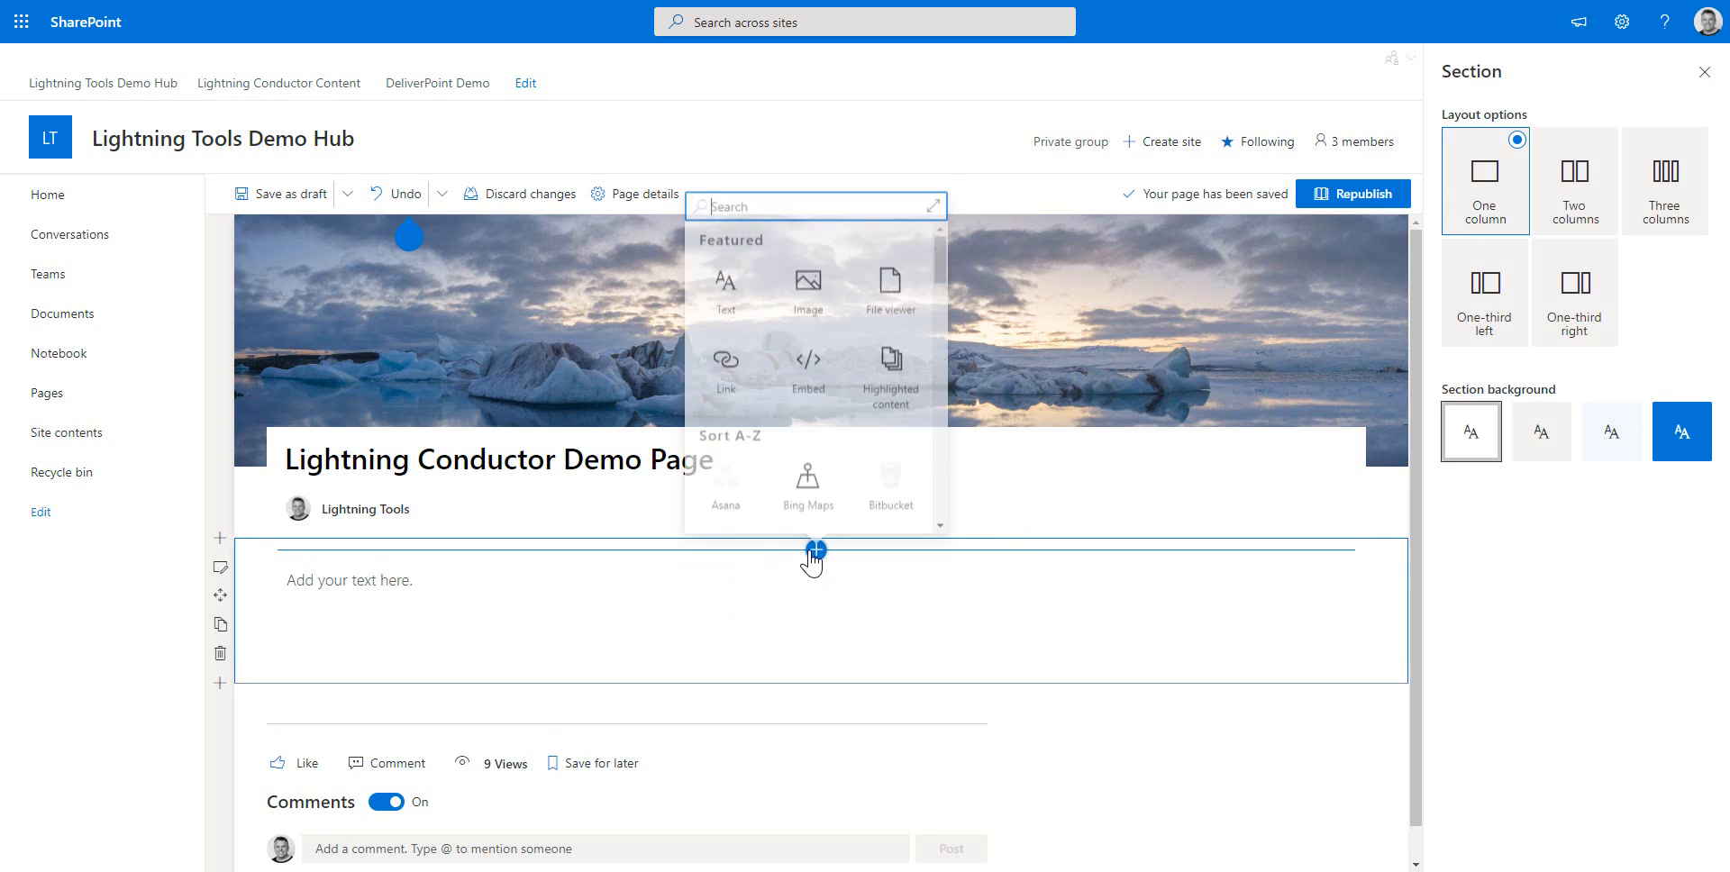
text(light)
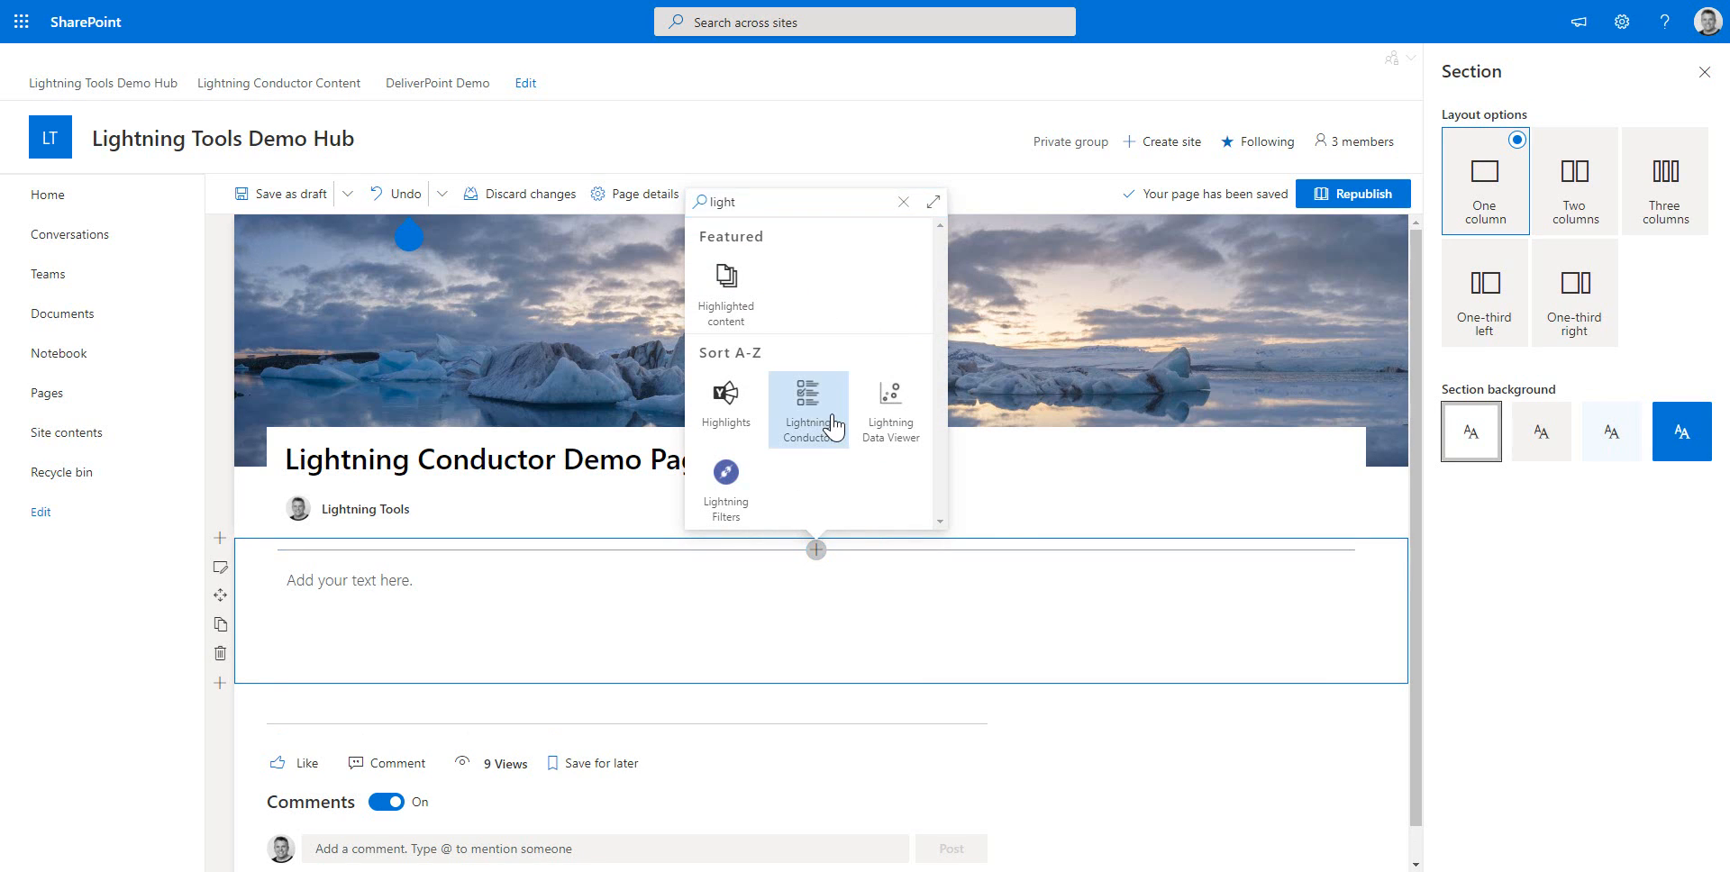
click(821, 422)
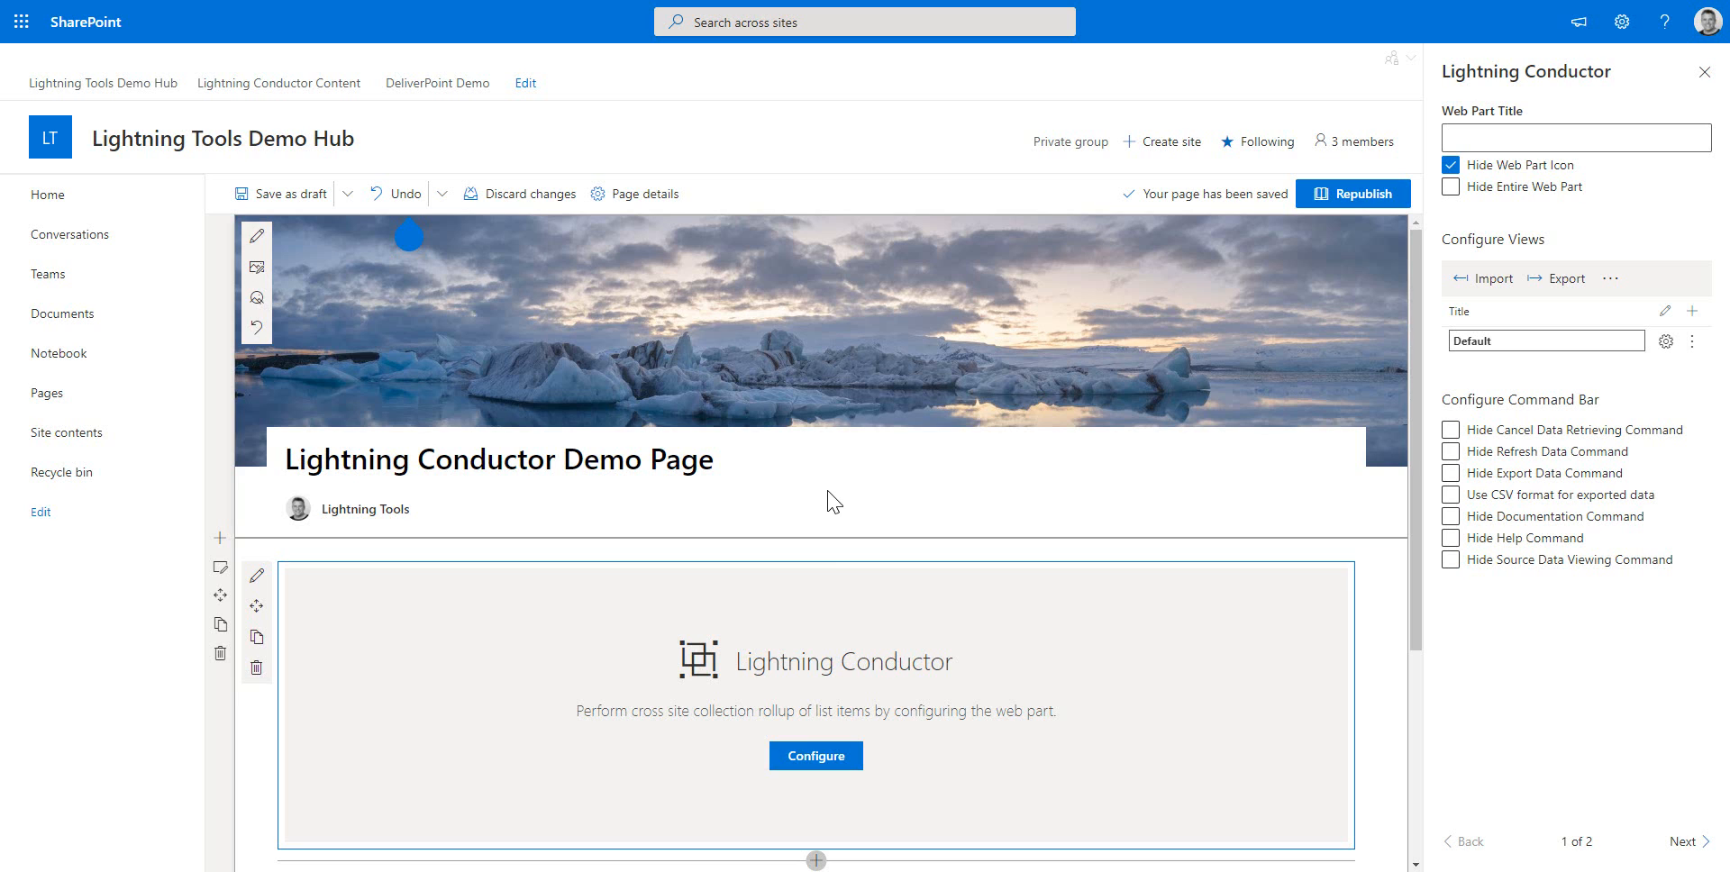
Open the web part's quick configuration and choose Tasks as the data to view, refined to All Tasks
click(835, 759)
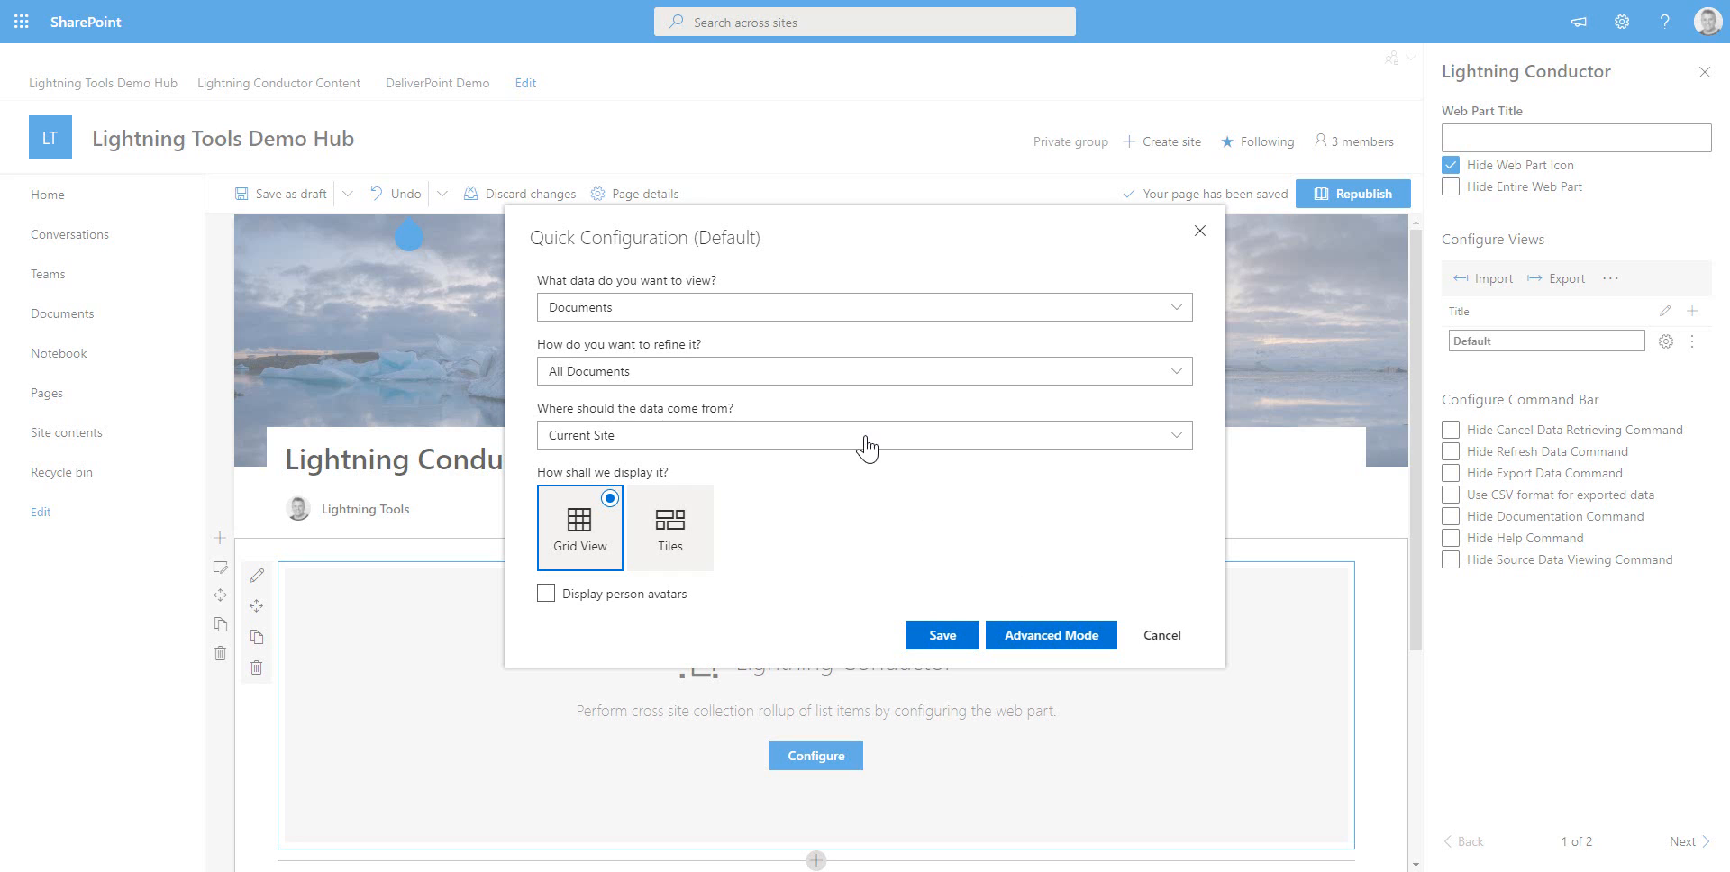
click(842, 327)
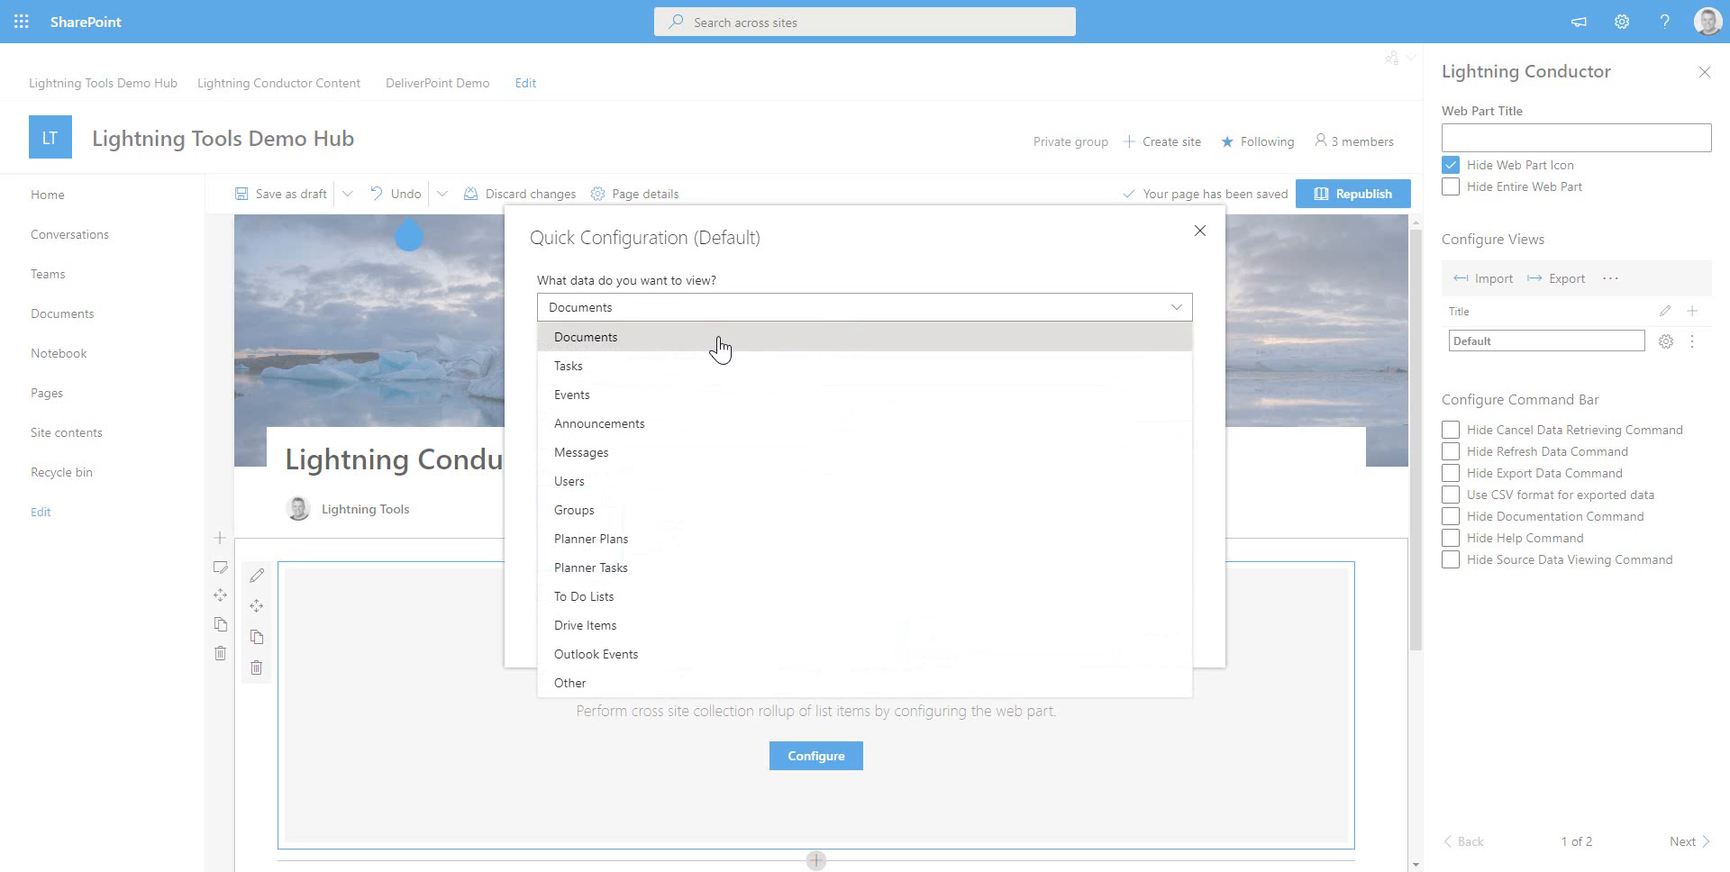
click(625, 383)
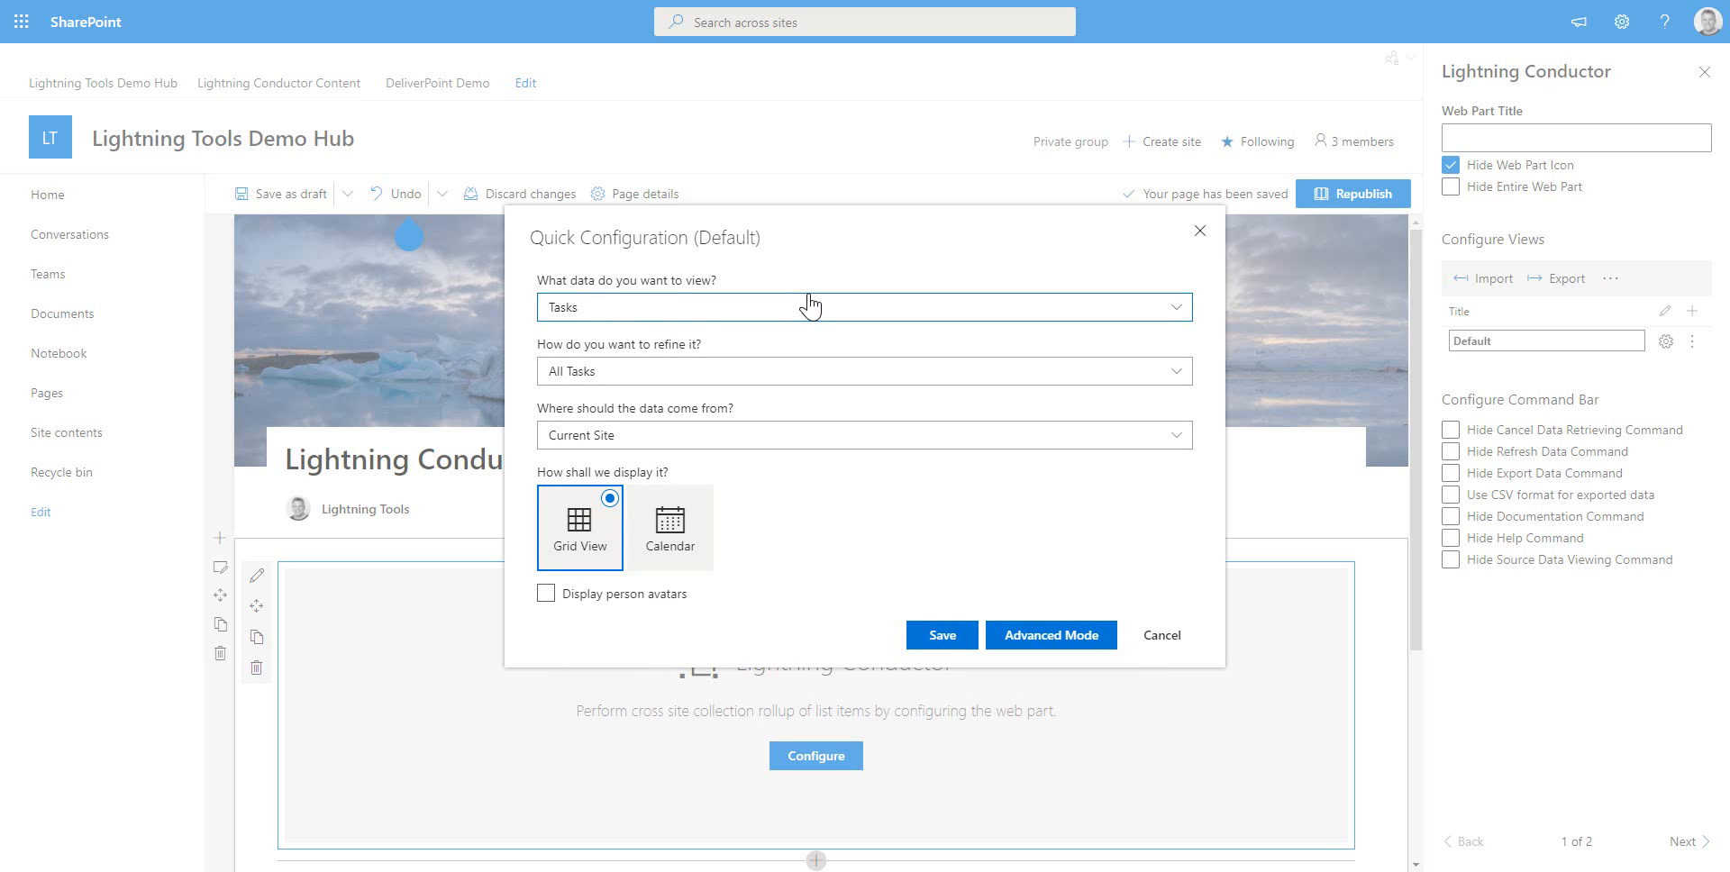
click(716, 377)
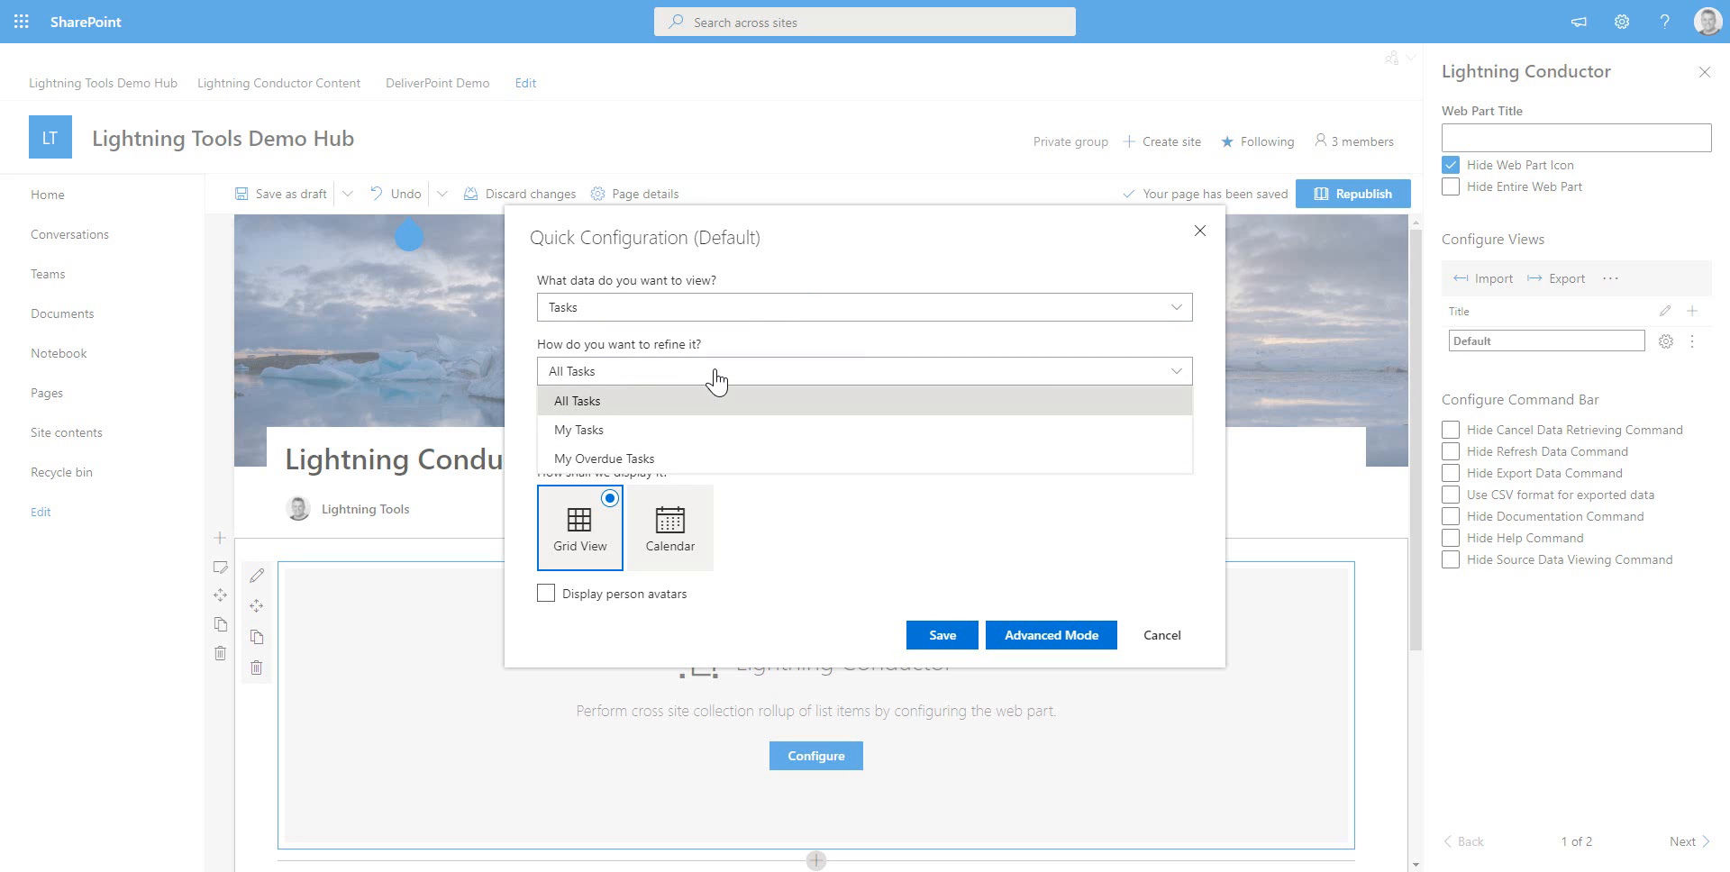
click(598, 402)
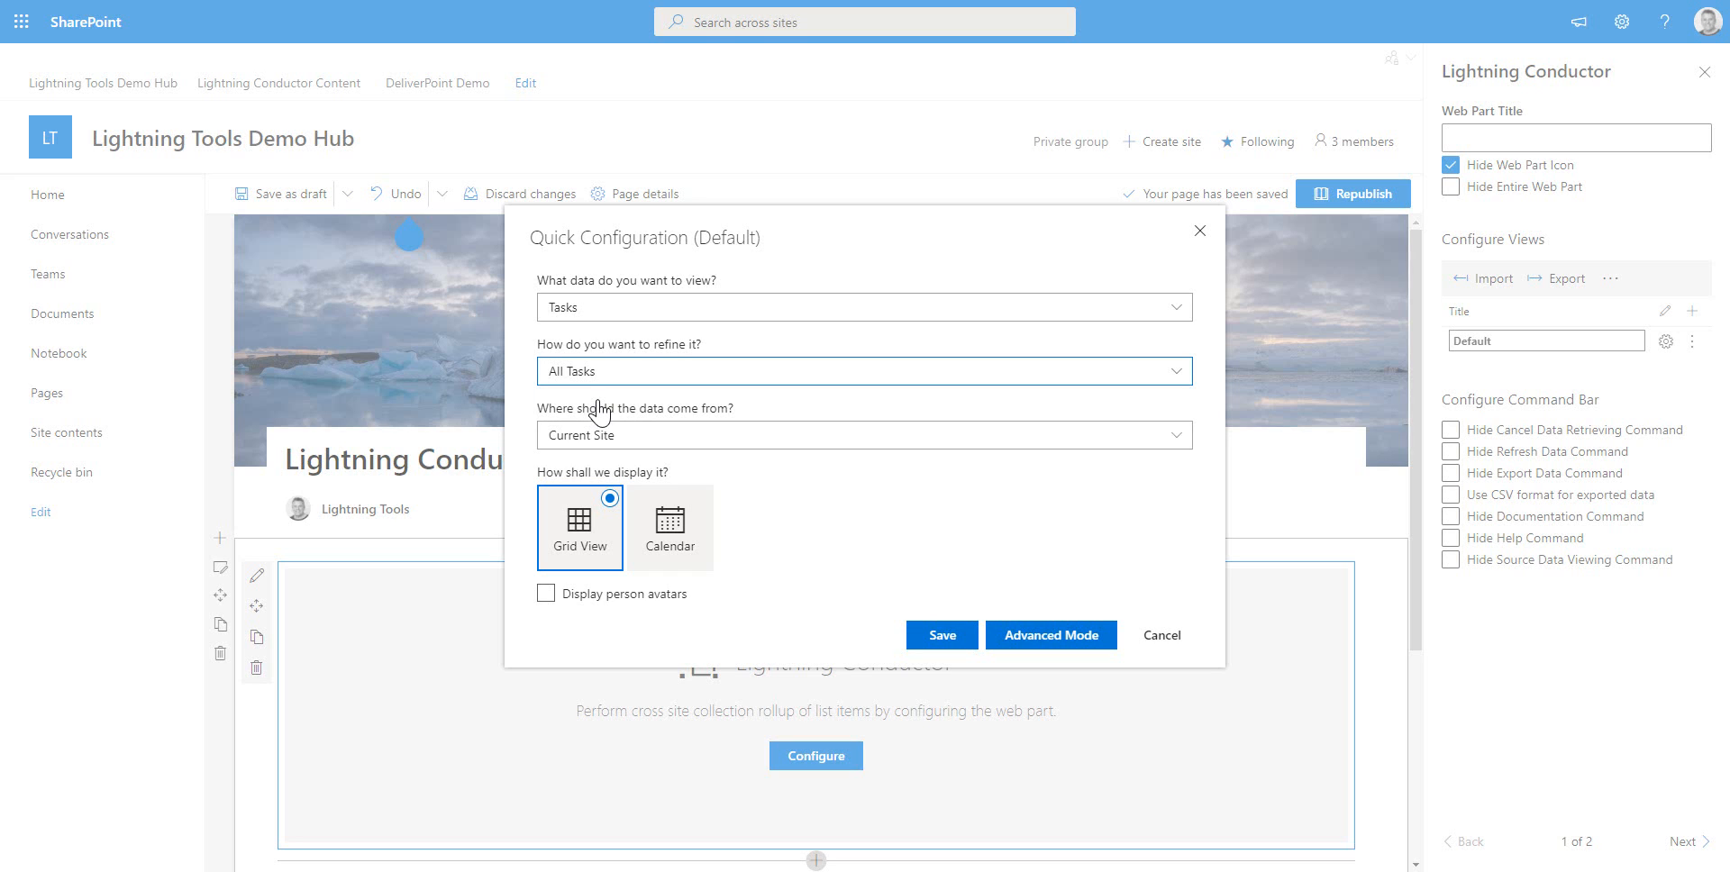
Set the data source to Current Site and Associated Sites, enable Display person avatars, and save the configuration
click(756, 440)
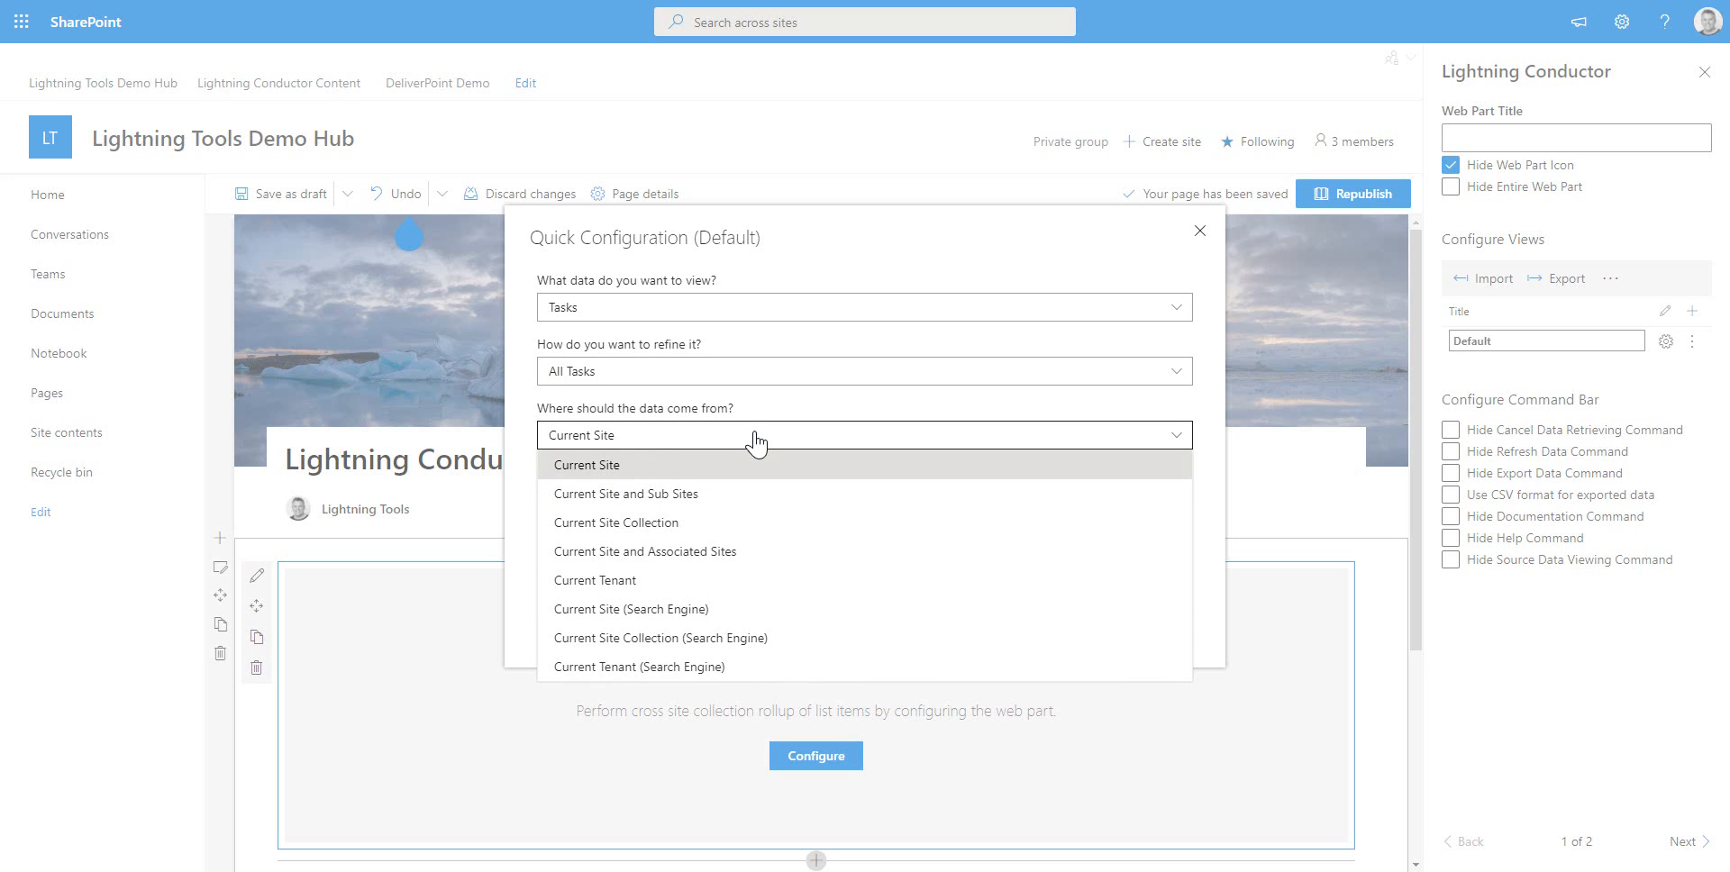
click(673, 553)
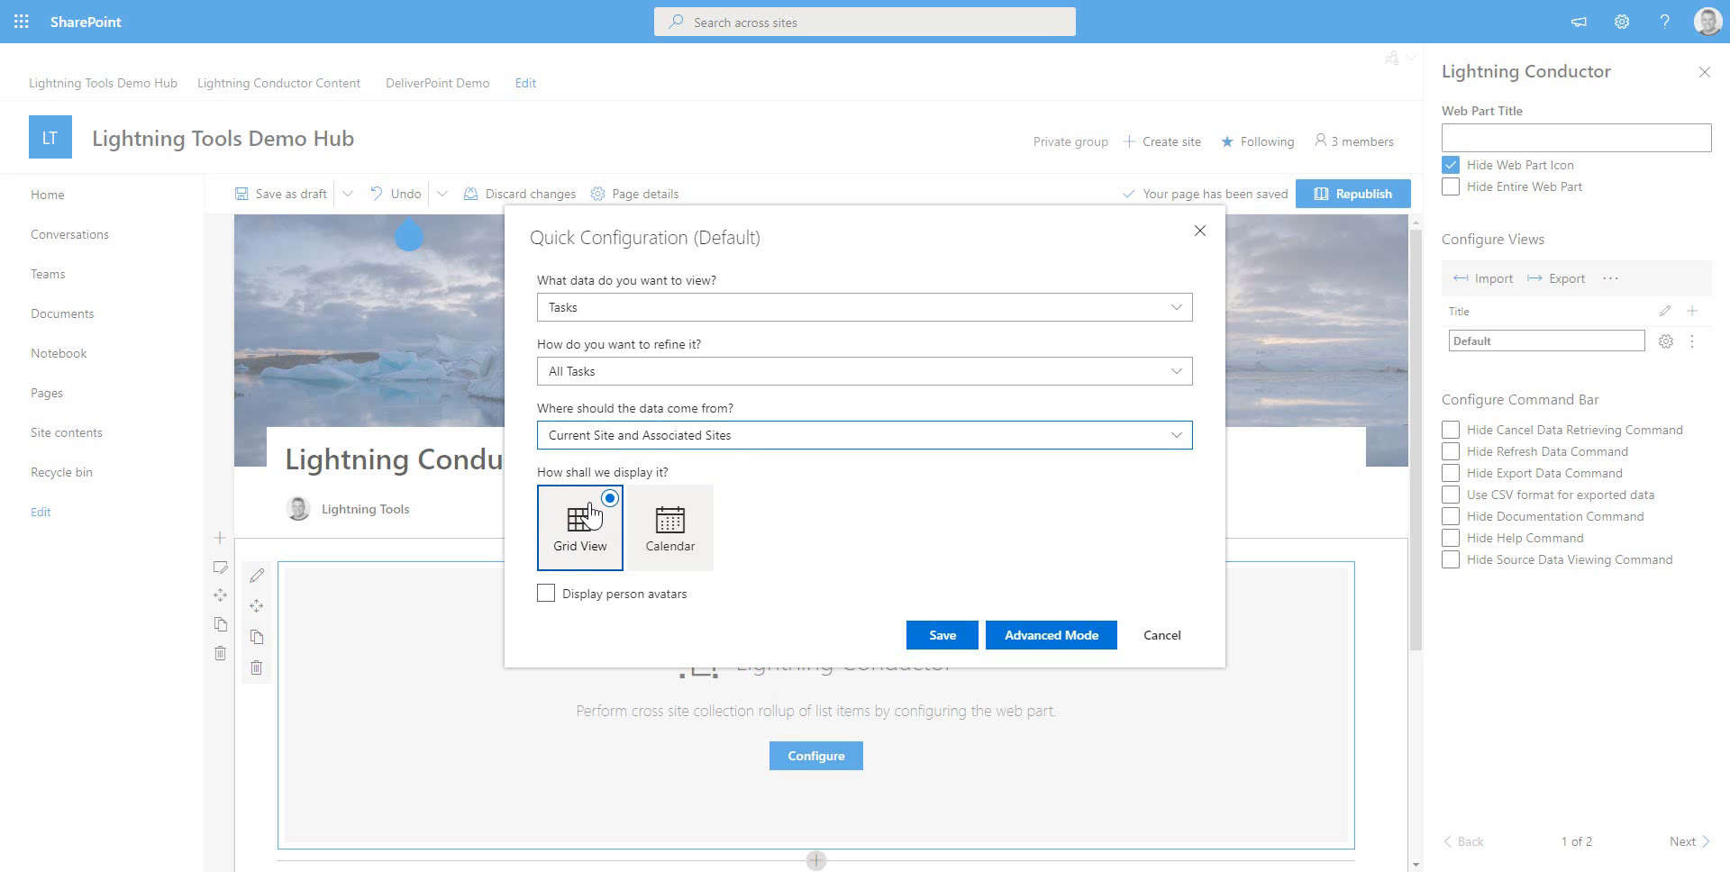
click(546, 595)
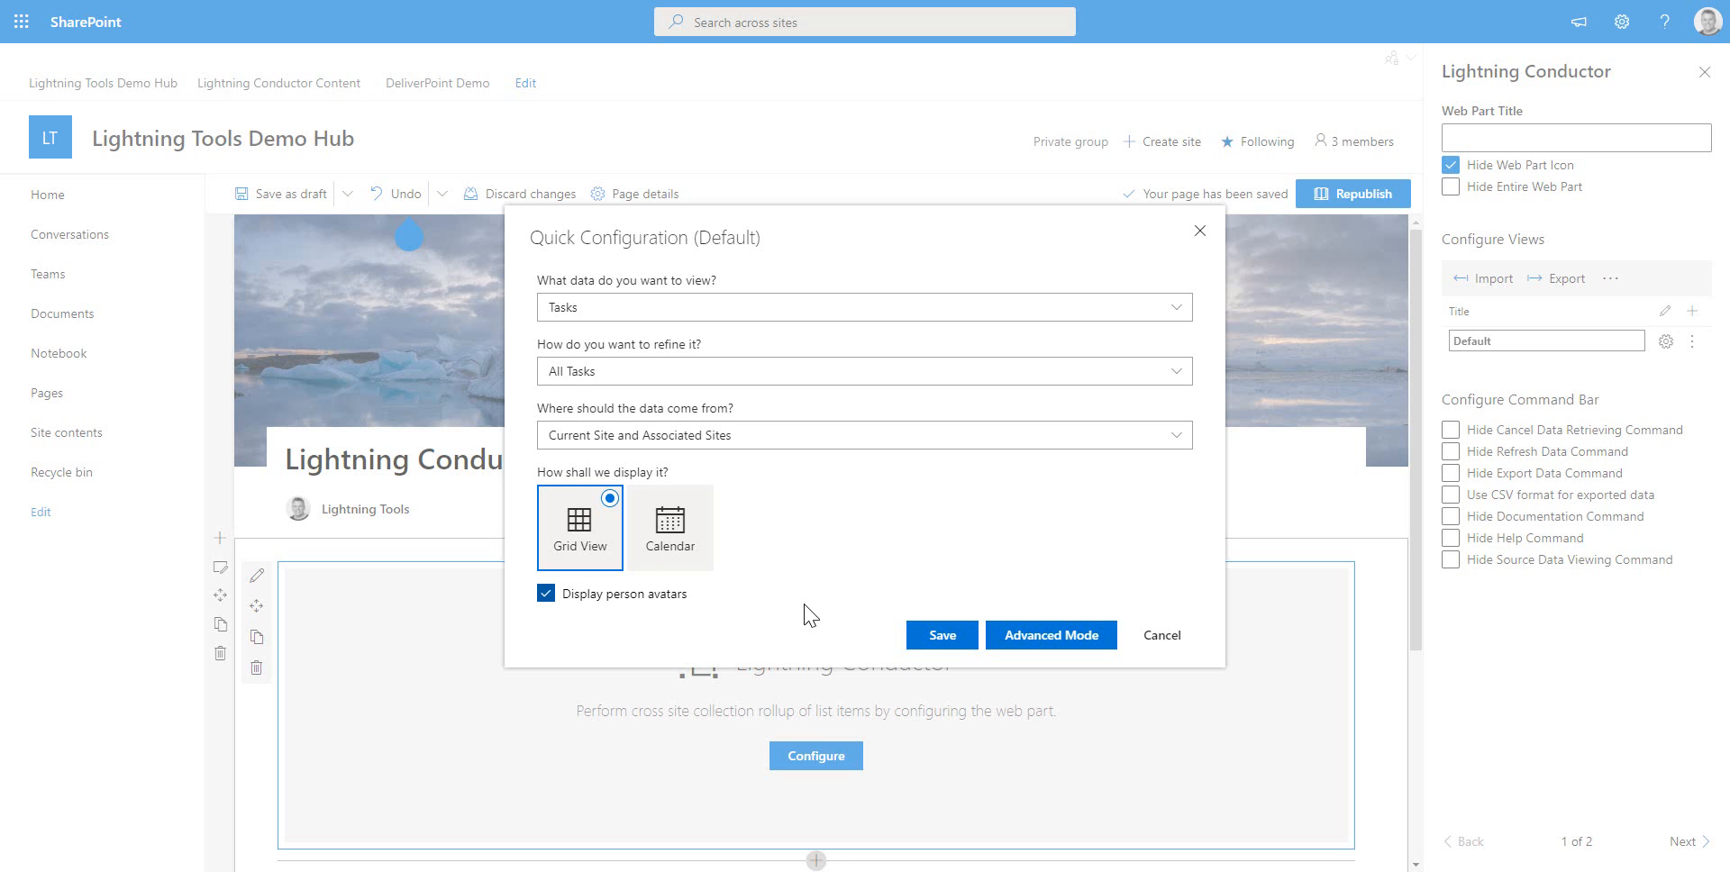
click(937, 638)
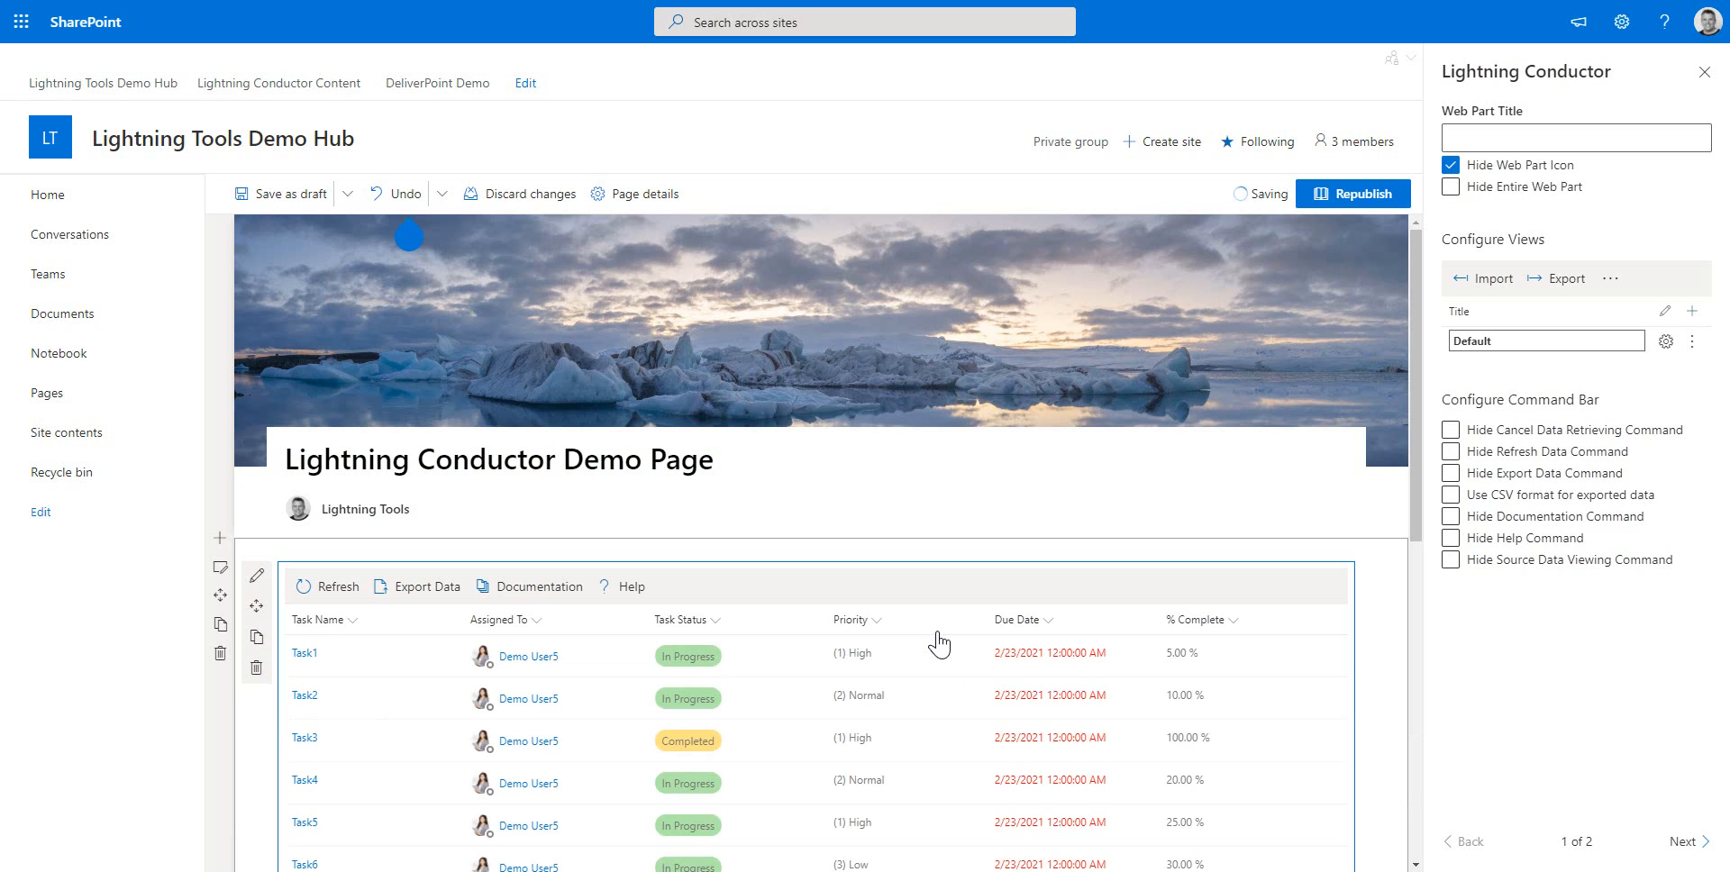
Scroll through the task grid and inspect a user's person card
scroll(928, 532, down, 4)
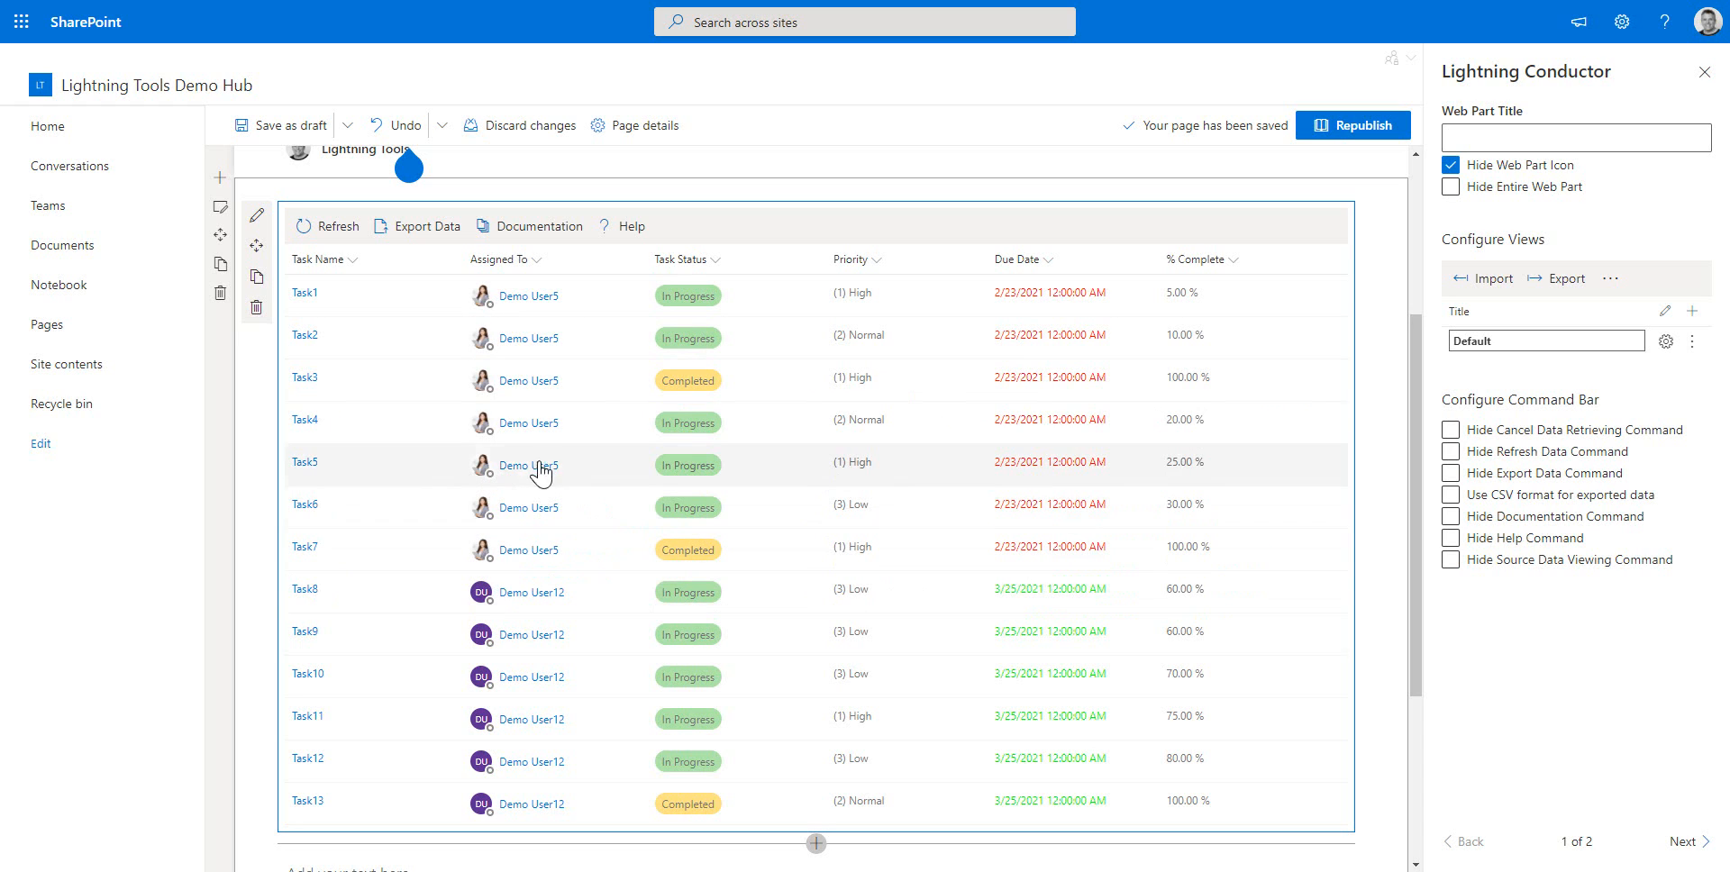
mouse_move(476, 421)
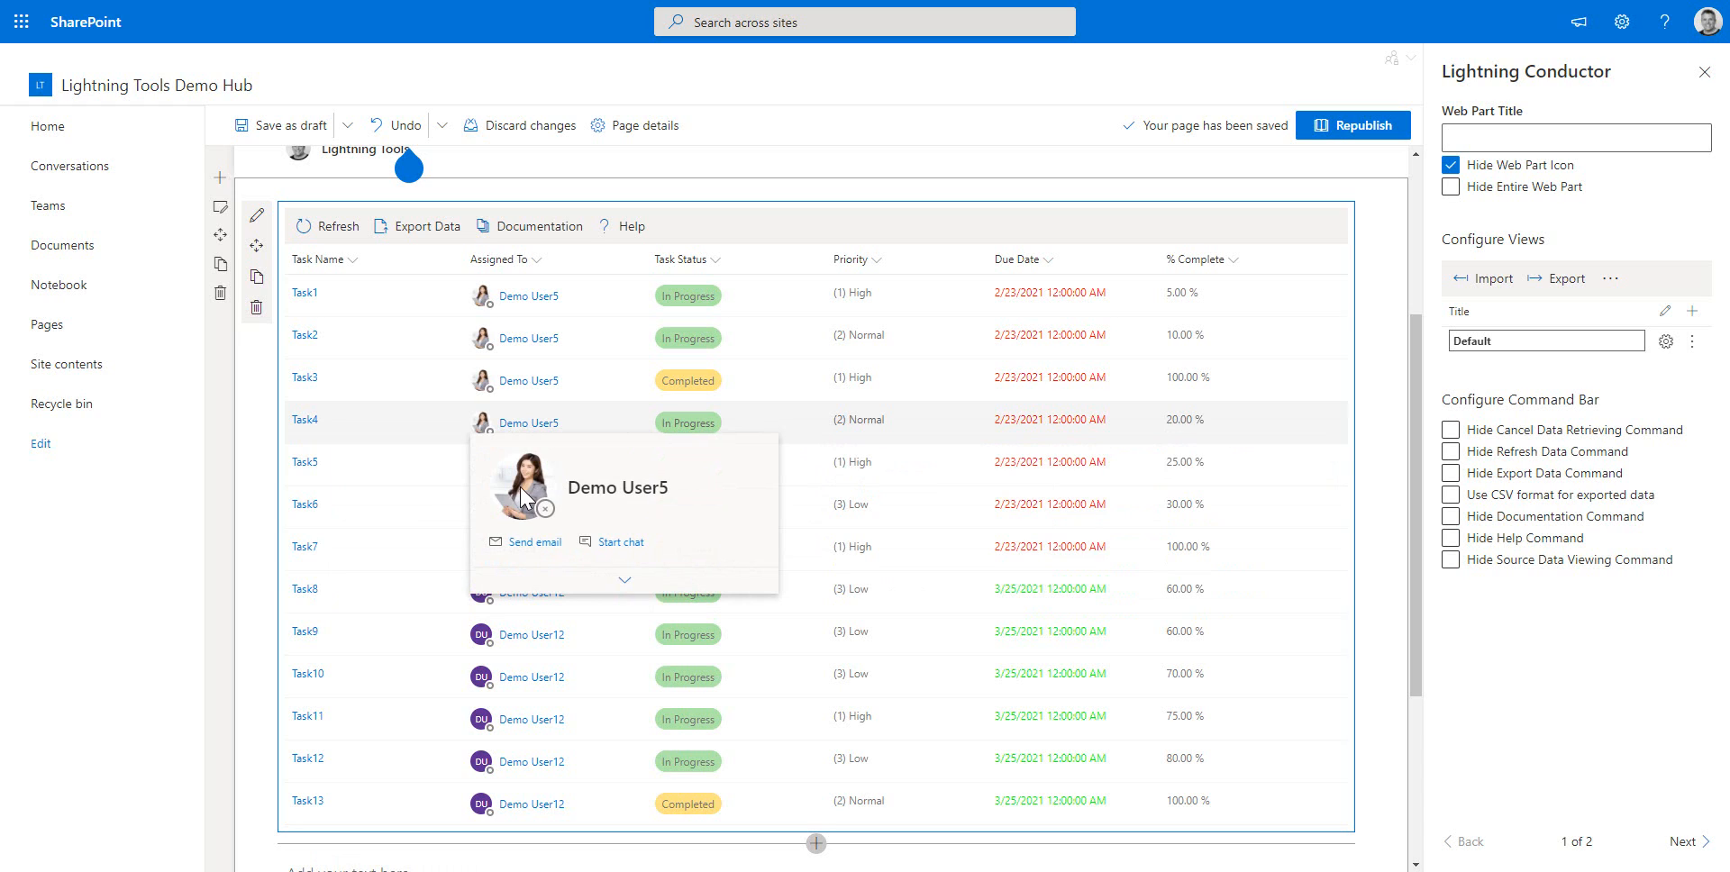
click(615, 586)
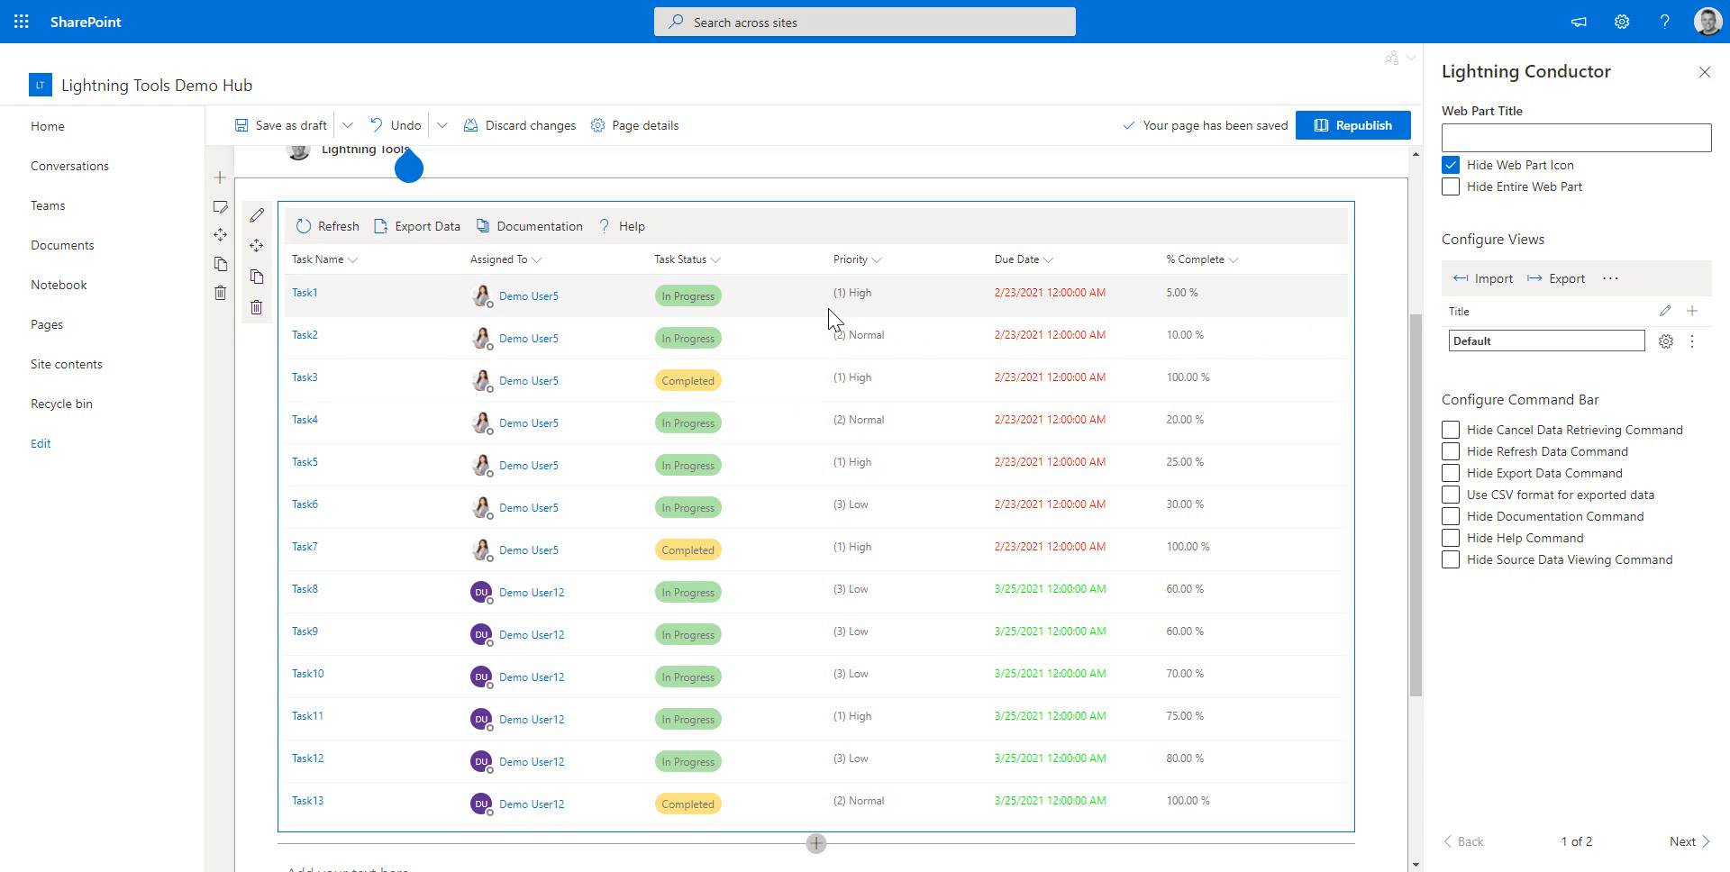
Open conditional formatting for the Priority column and set the first rule's condition to Priority = (1) High
click(877, 265)
mouse_move(892, 422)
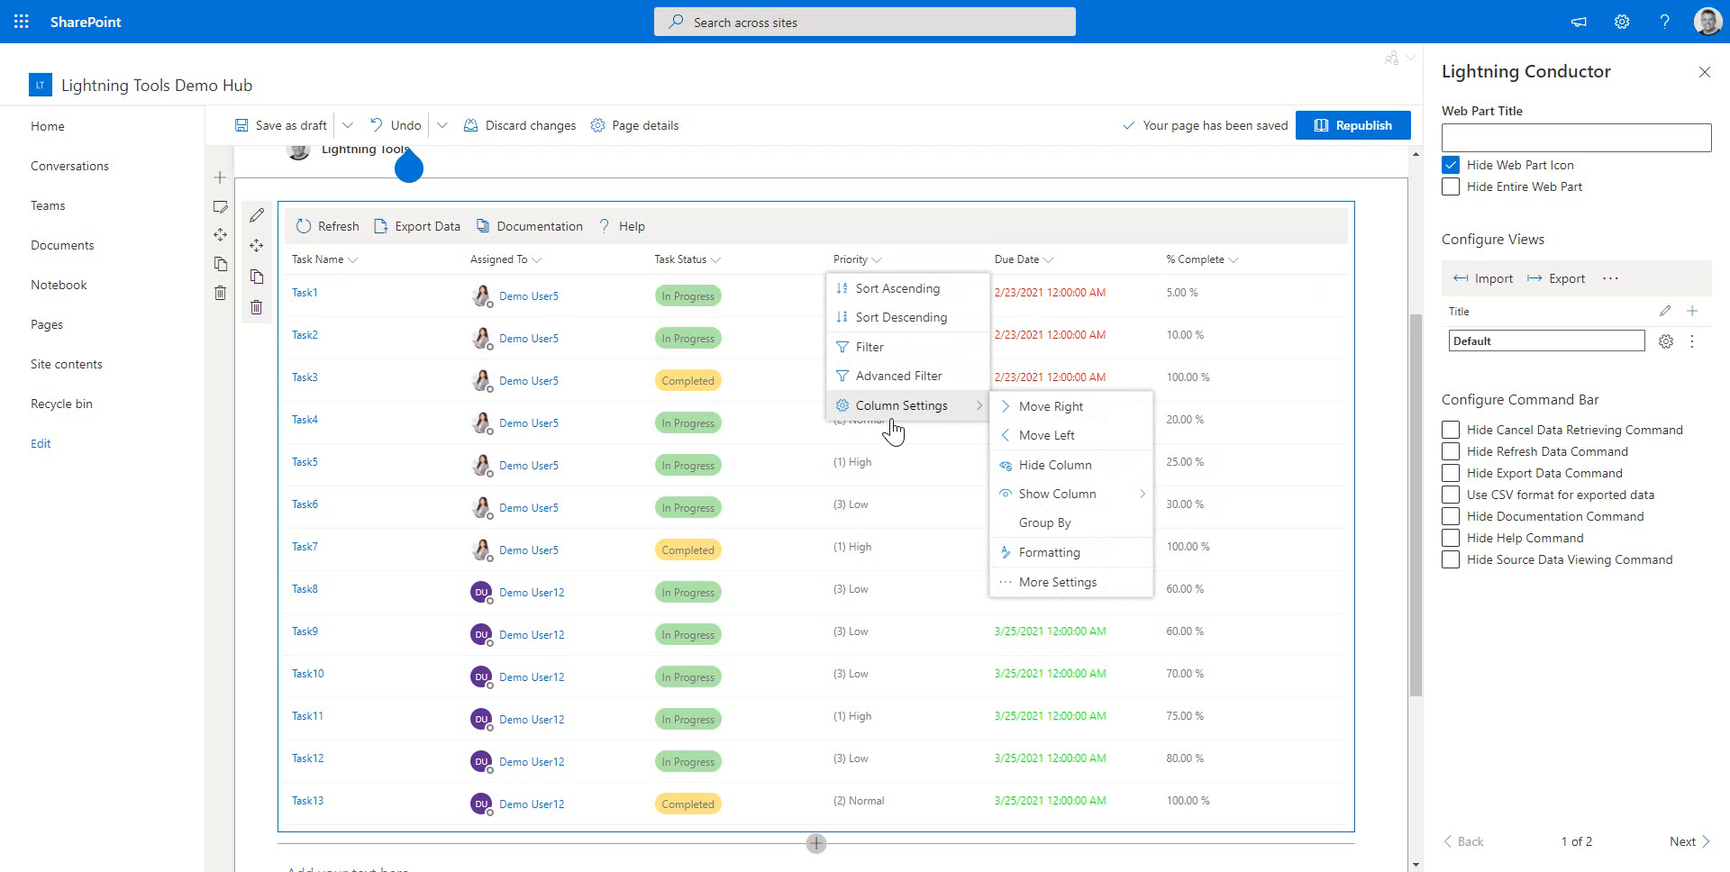
click(1102, 553)
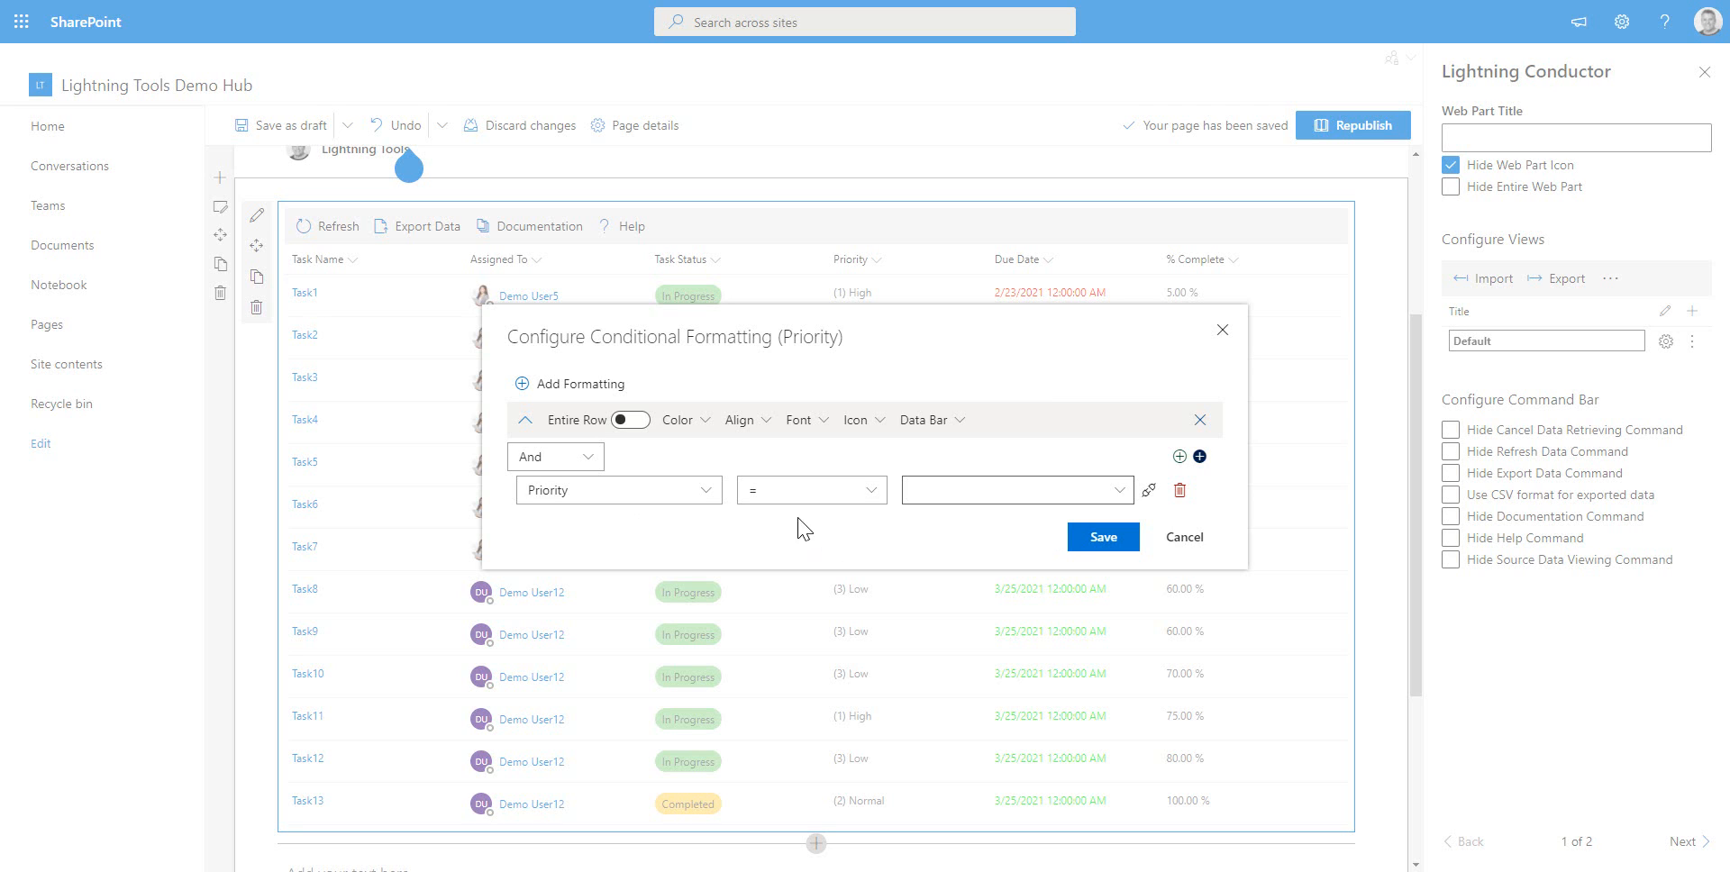
click(1114, 498)
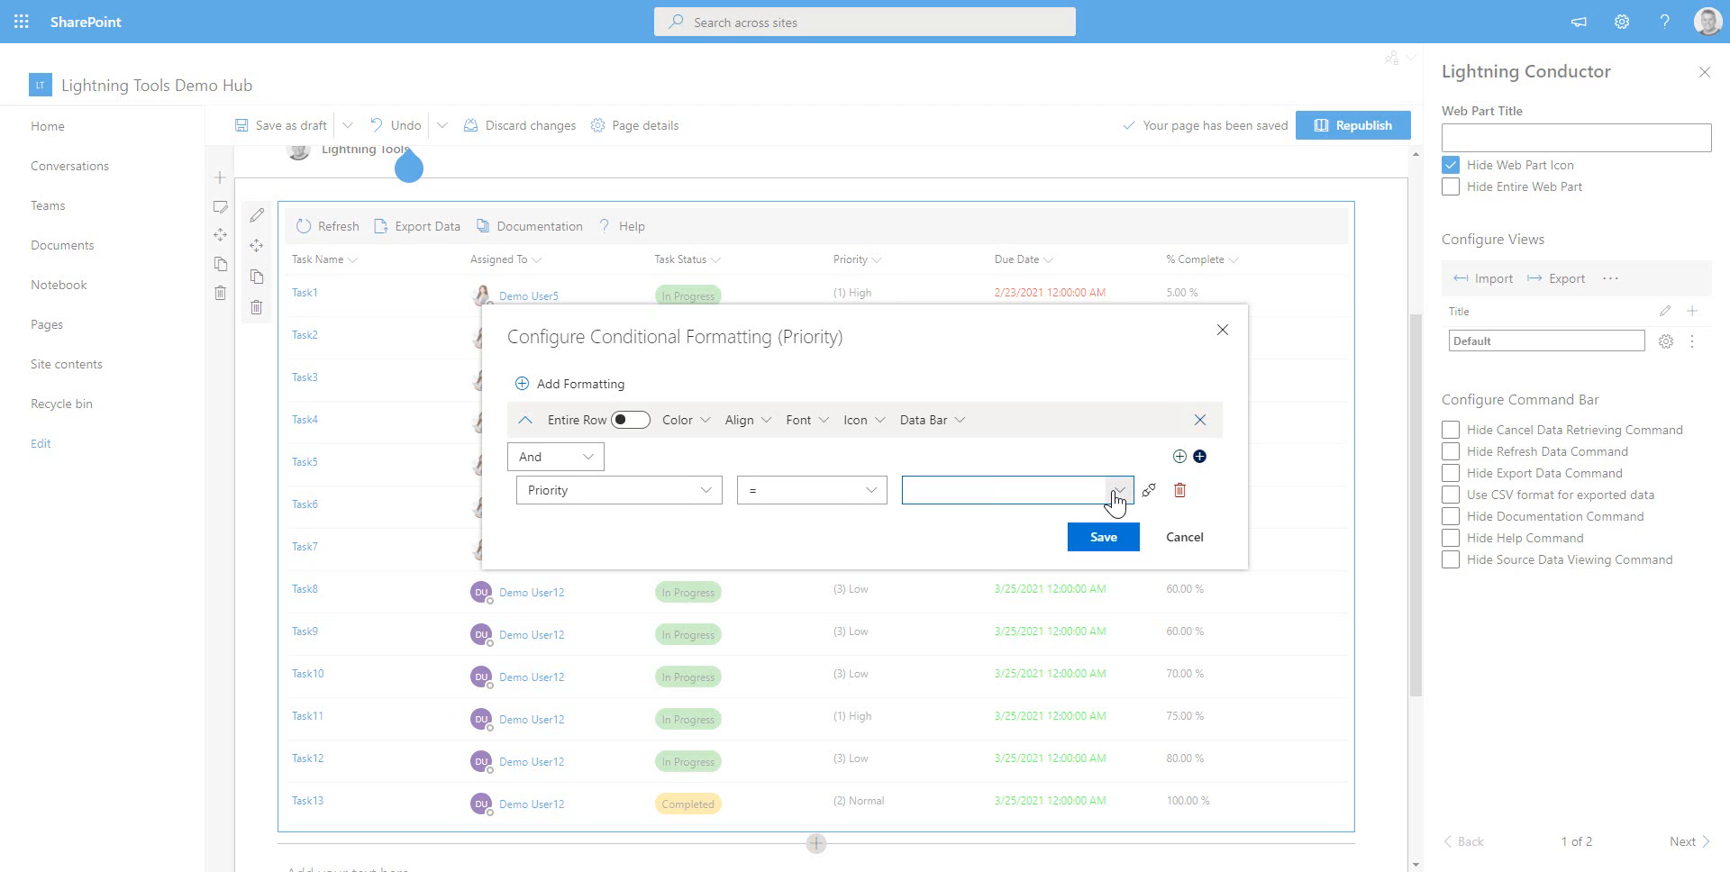
click(941, 530)
Give the (1) High rule a custom red pill colour, hex c71b1b
click(858, 421)
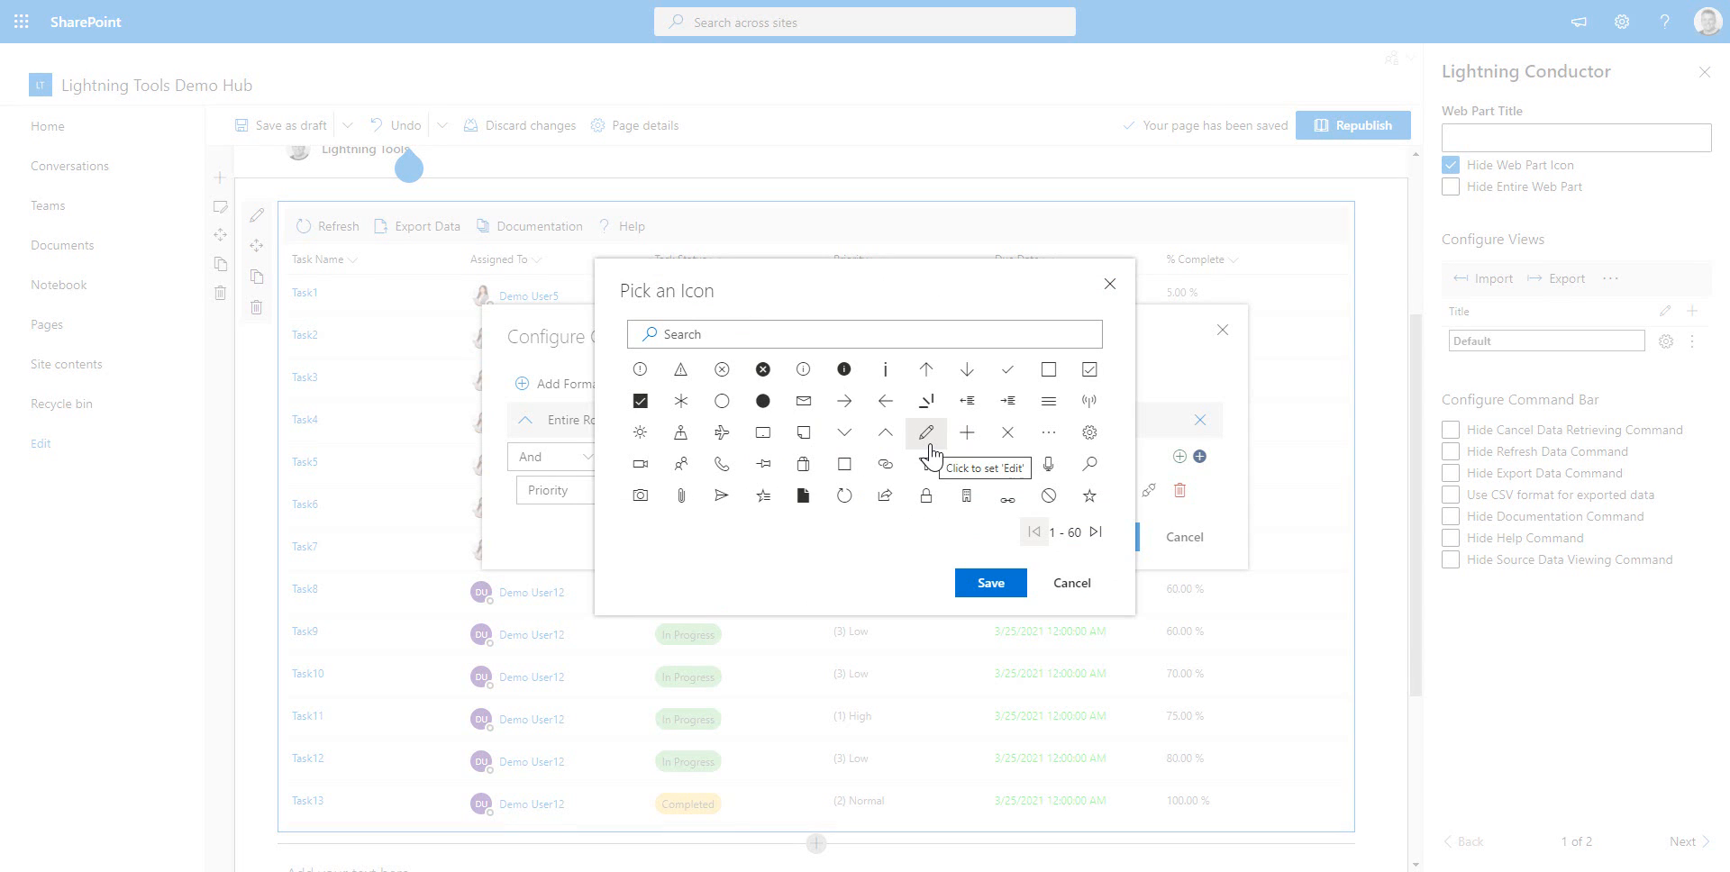
click(1071, 583)
click(699, 420)
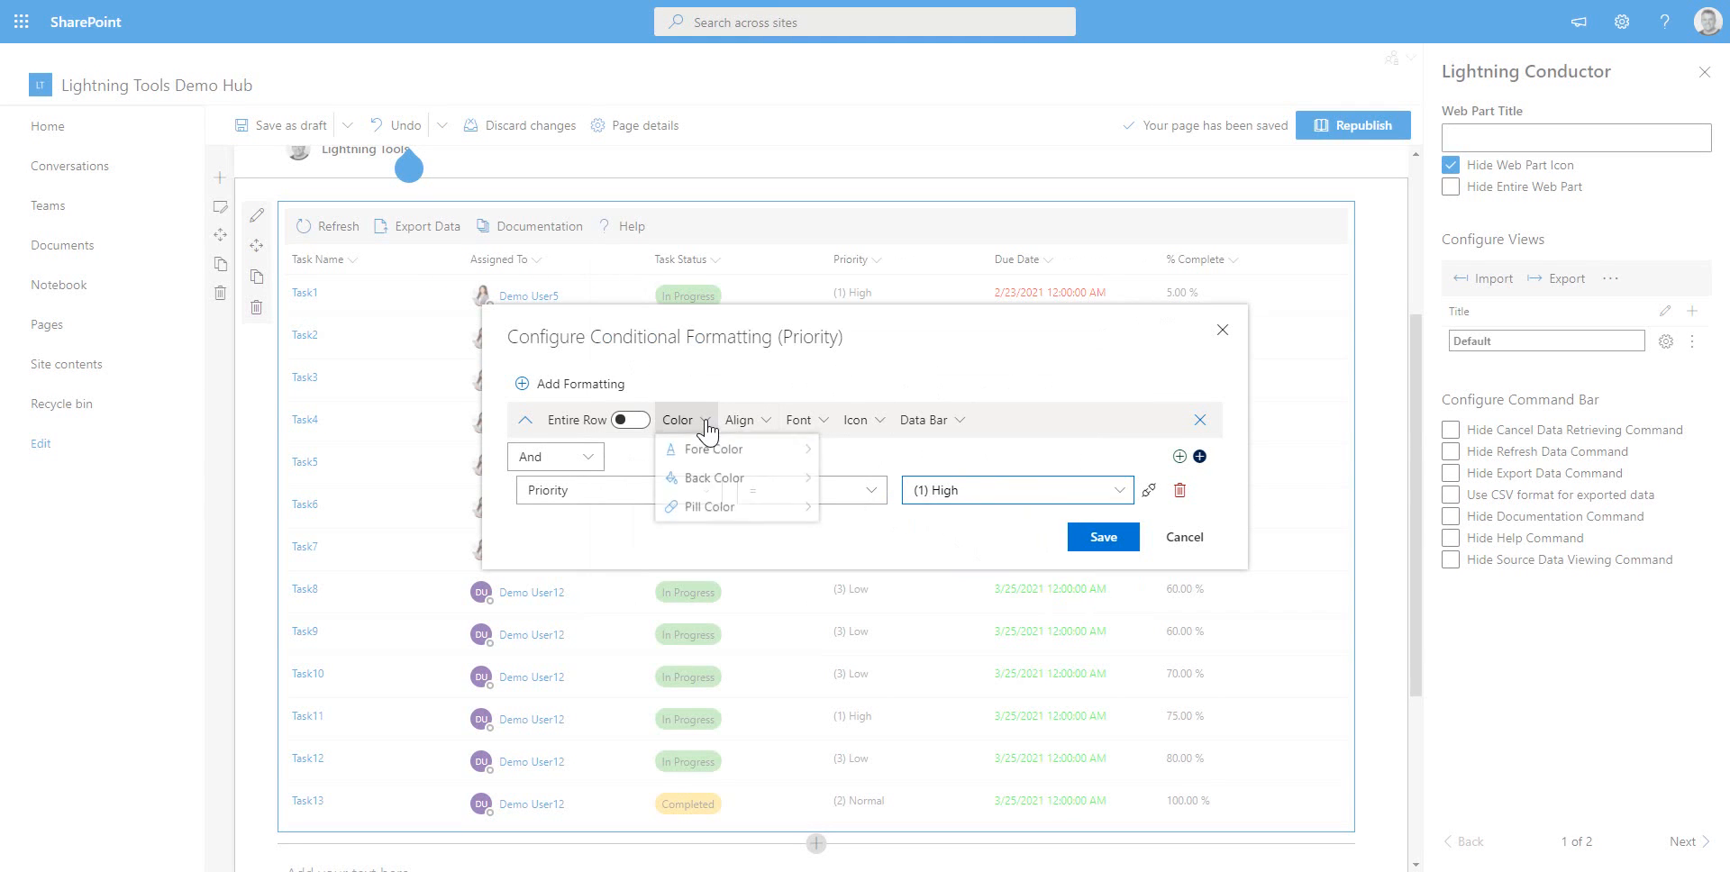
click(717, 453)
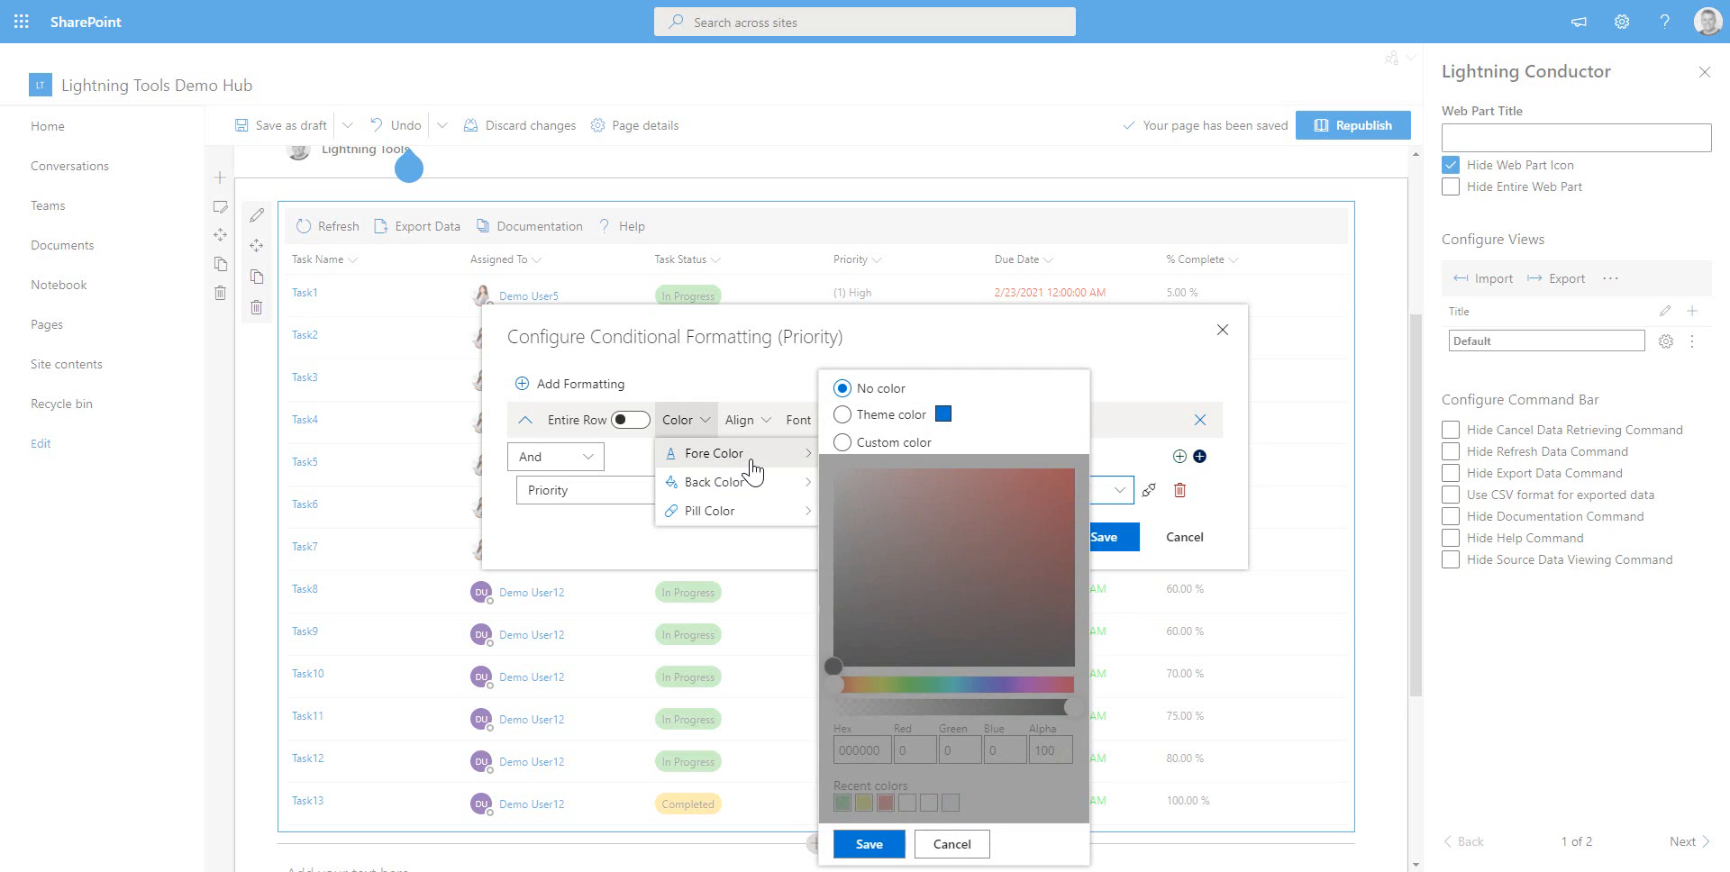
mouse_move(750, 511)
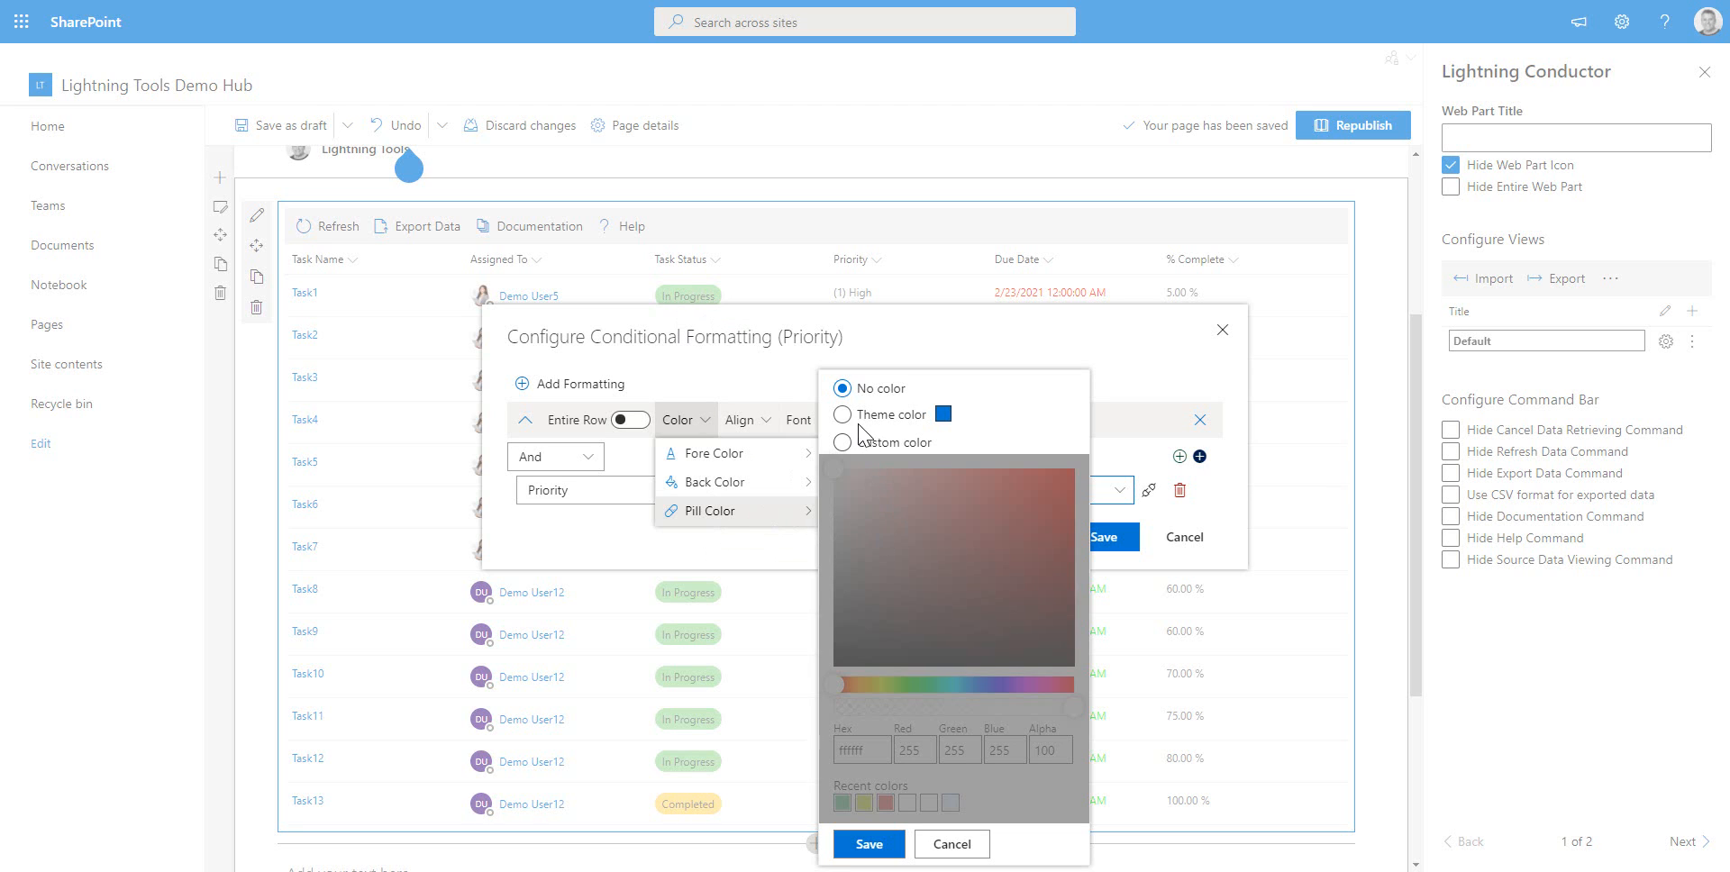
click(843, 443)
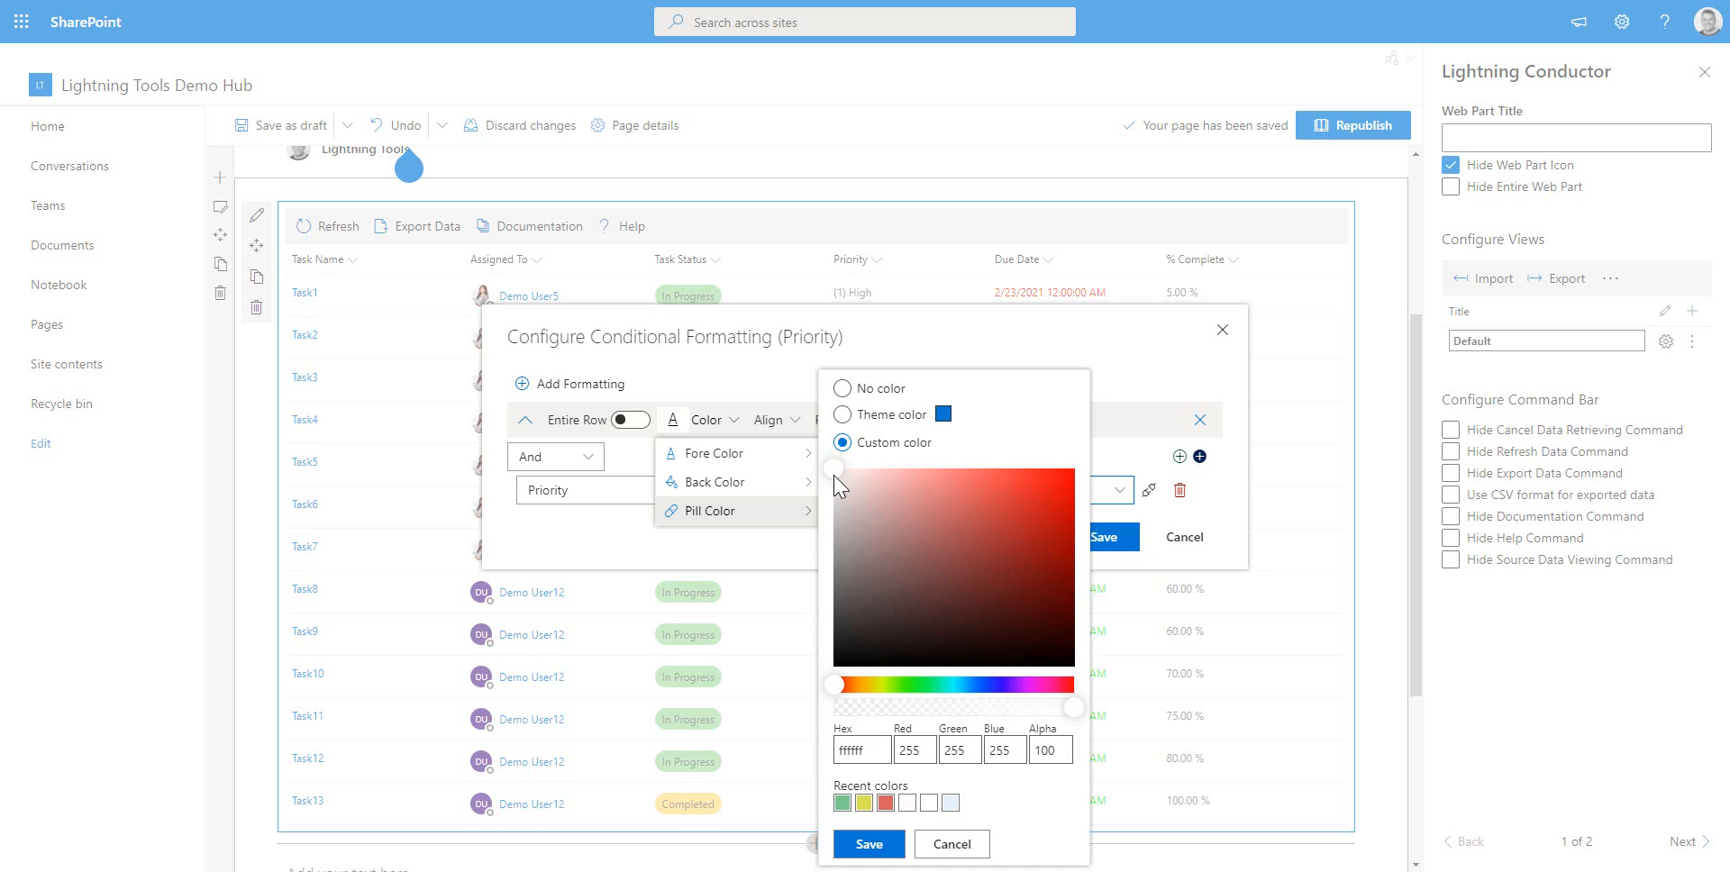
mouse_move(844, 493)
mouse_down()
mouse_move(957, 517)
mouse_move(1041, 506)
mouse_move(1069, 537)
mouse_up()
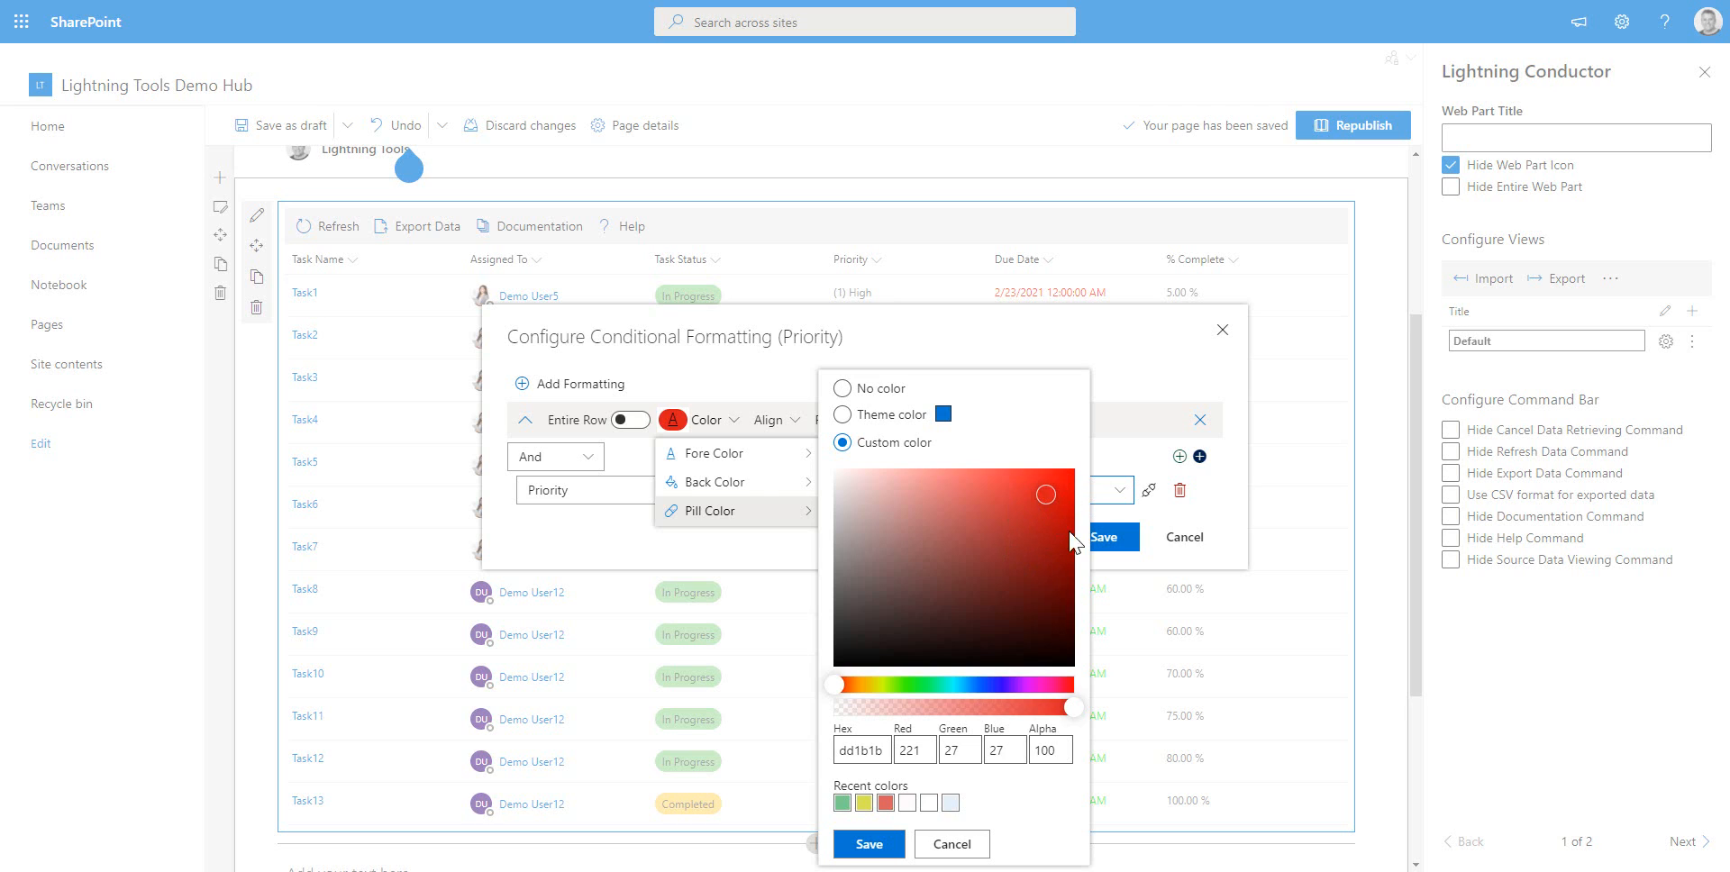
click(886, 803)
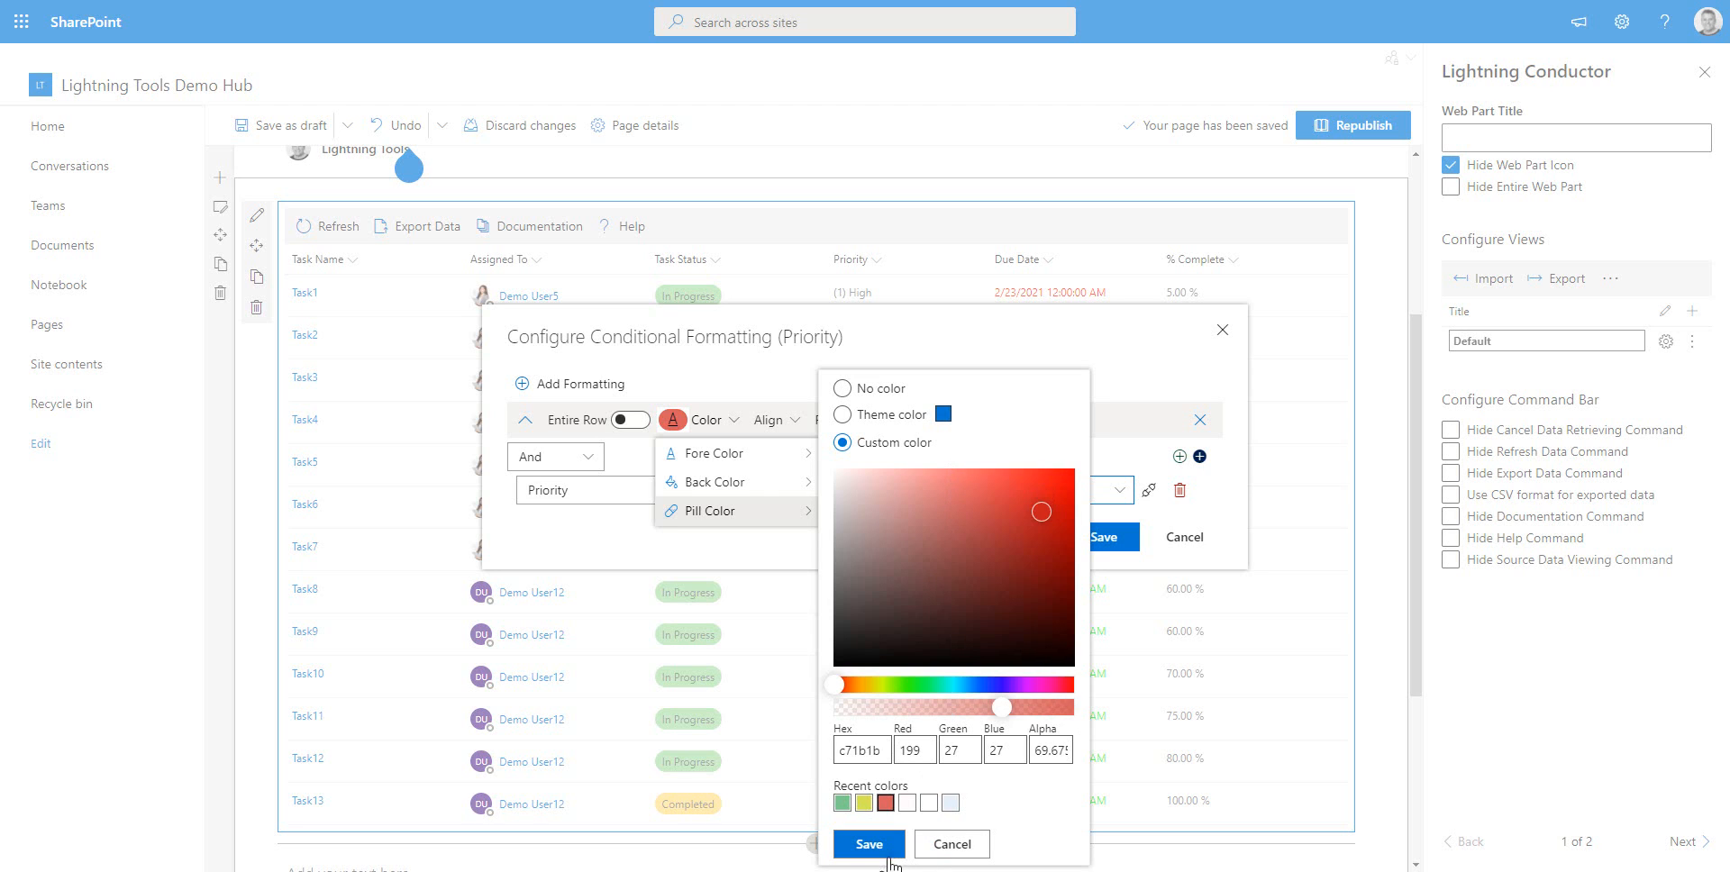
click(885, 845)
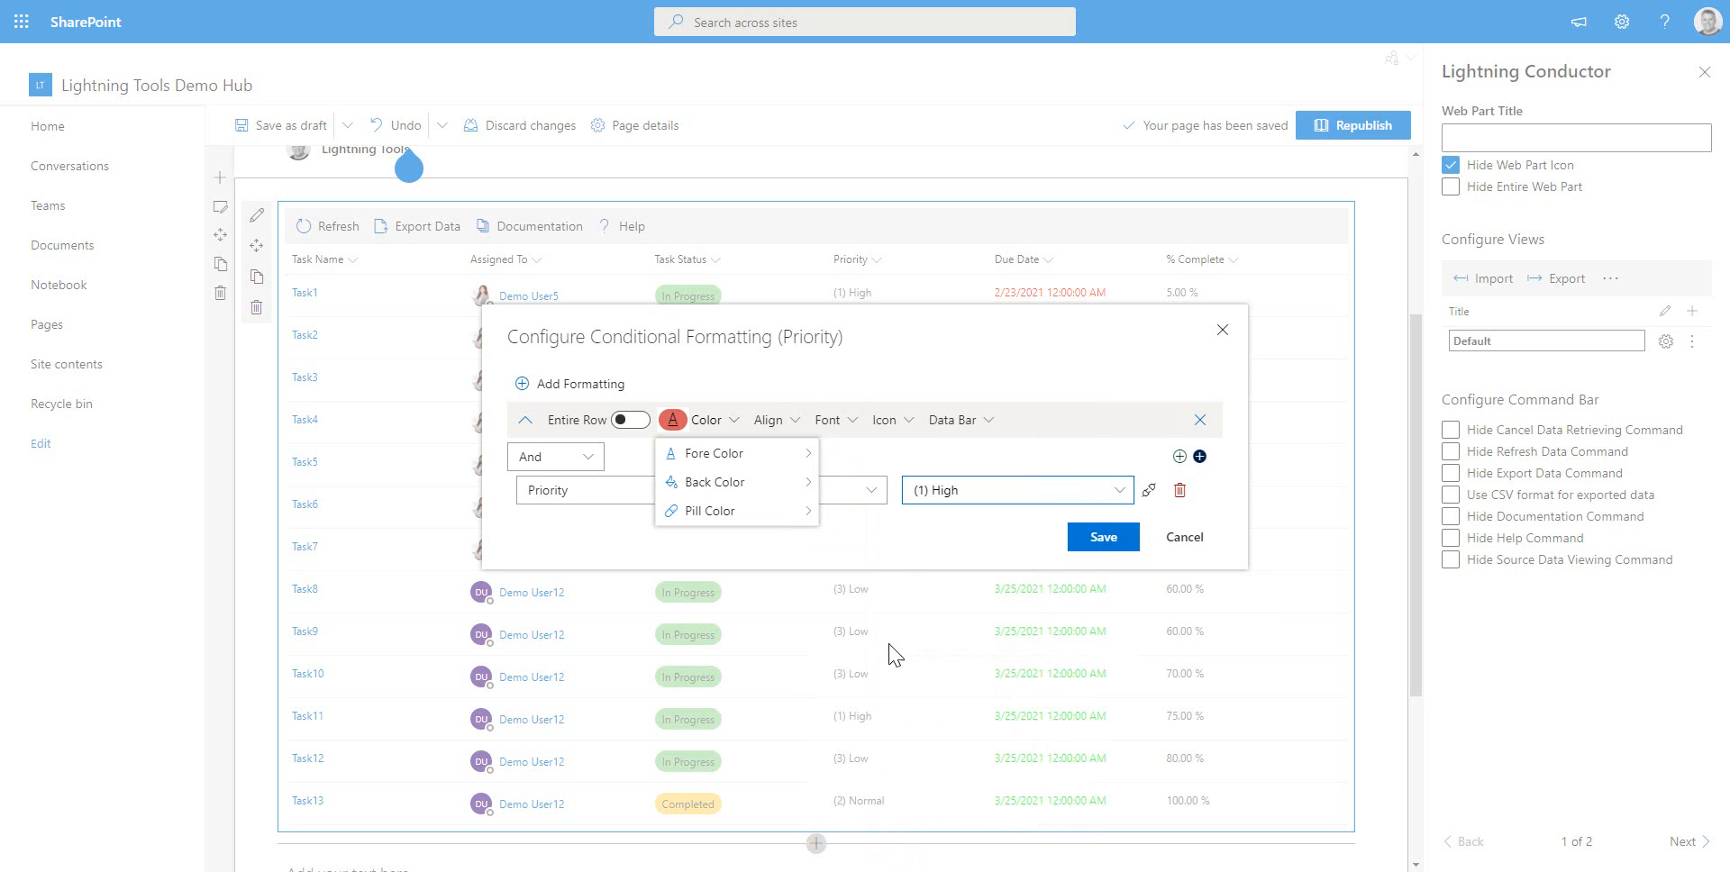
click(892, 544)
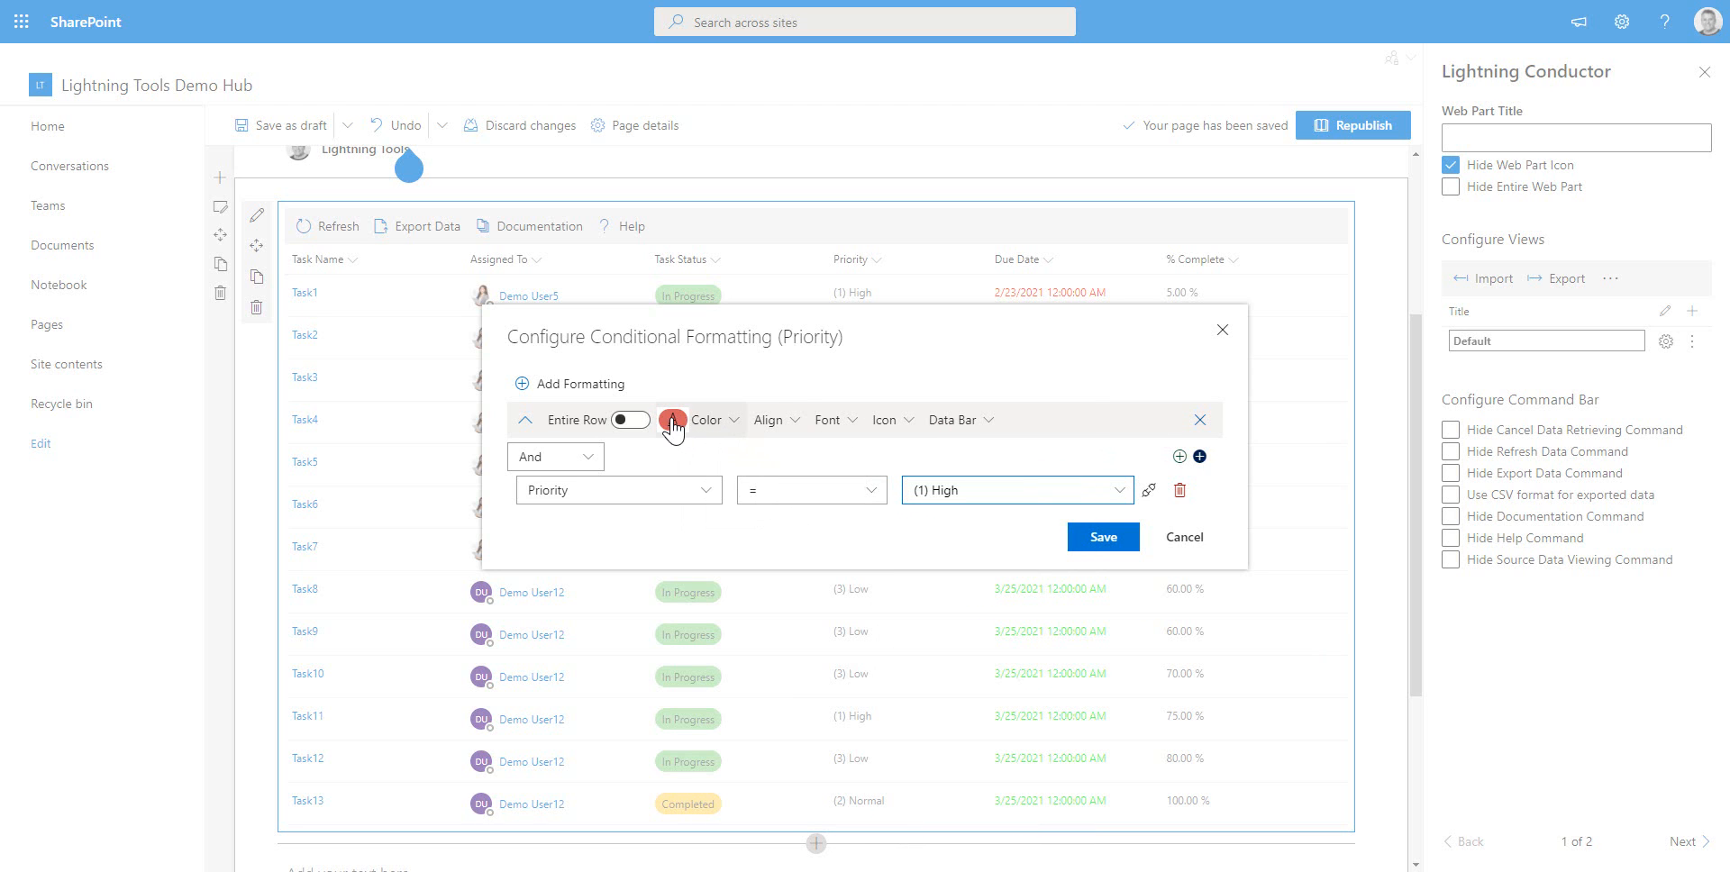
Set the (1) High rule's fore colour to a custom white from the recent colours
click(708, 421)
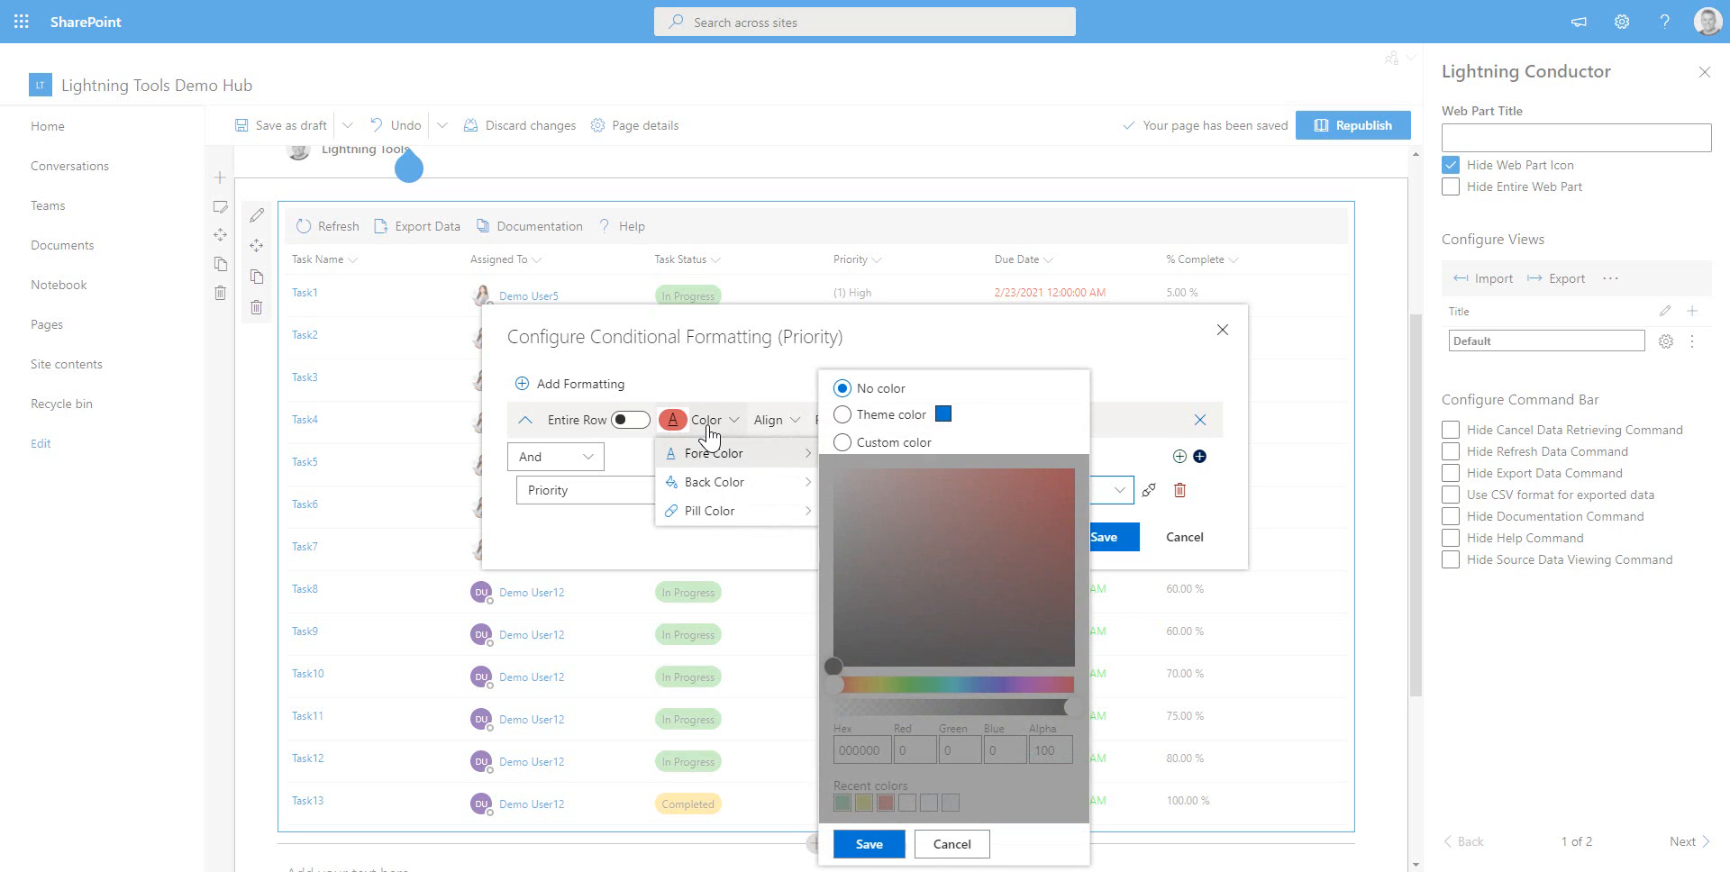
click(842, 442)
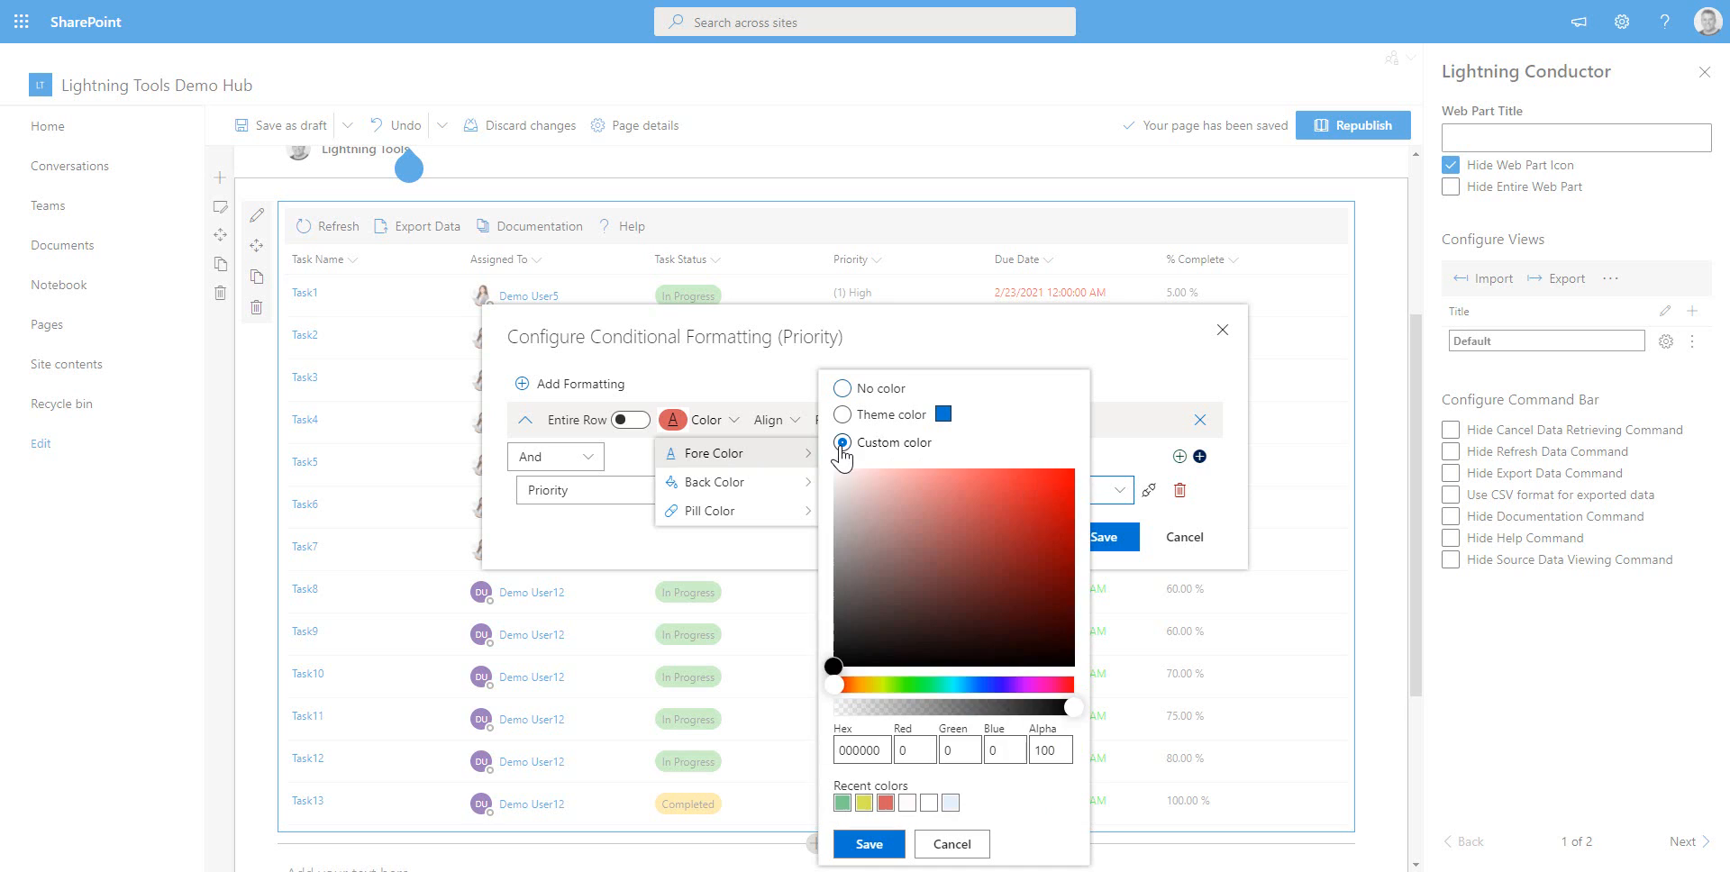
click(906, 803)
click(872, 844)
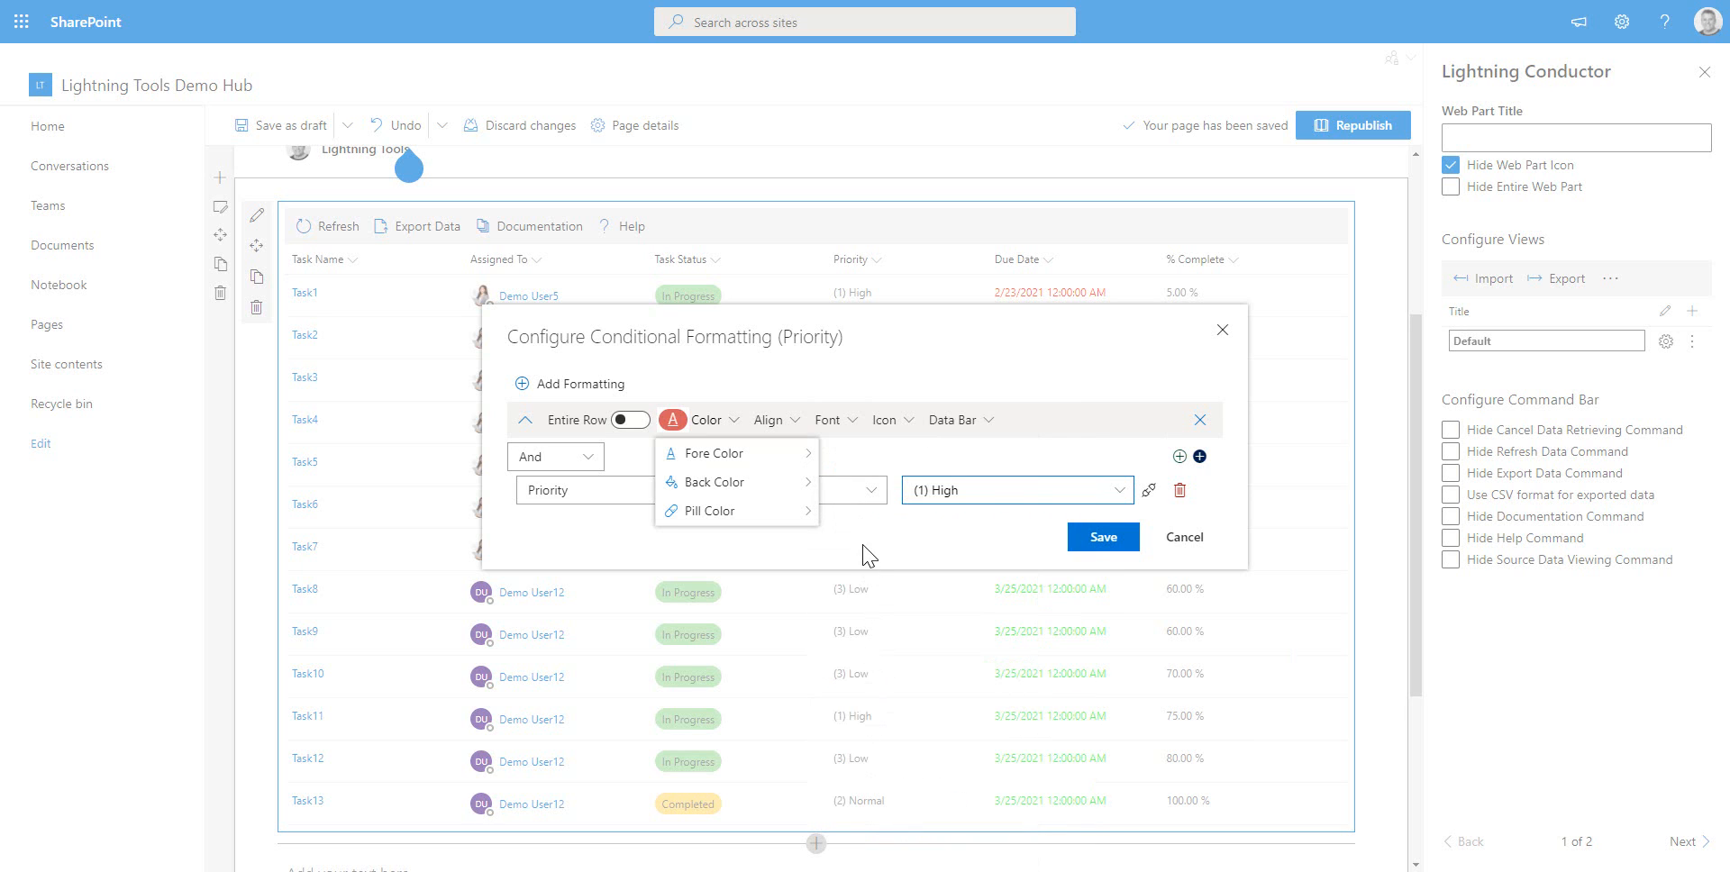
click(905, 545)
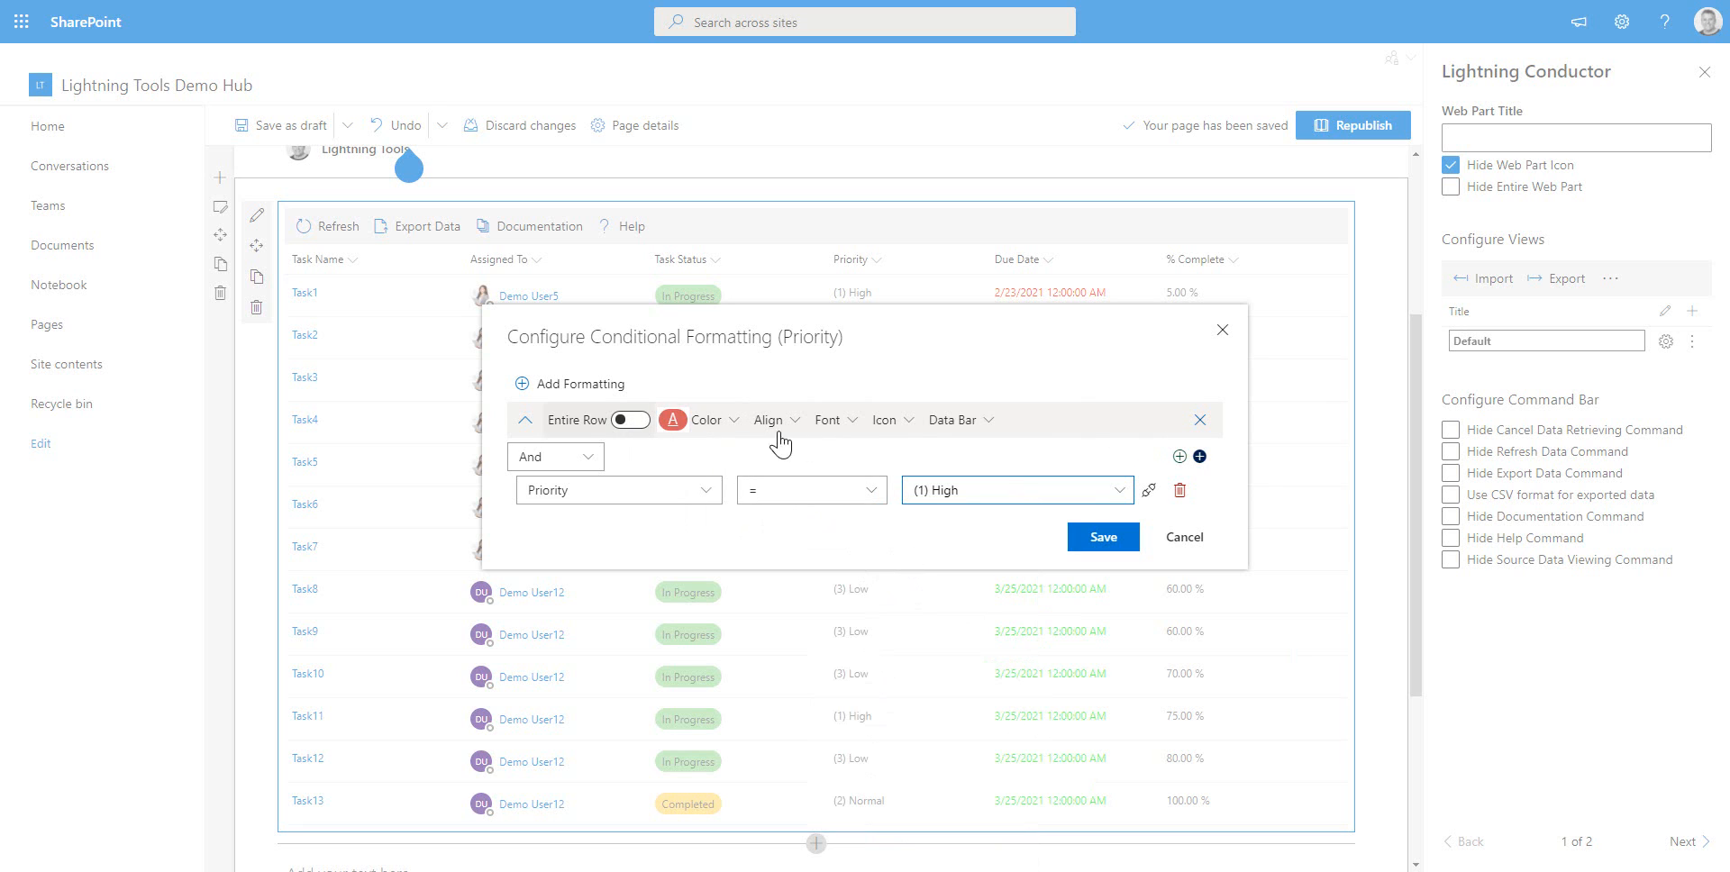
Add two more conditional formatting rules and expand both
click(530, 387)
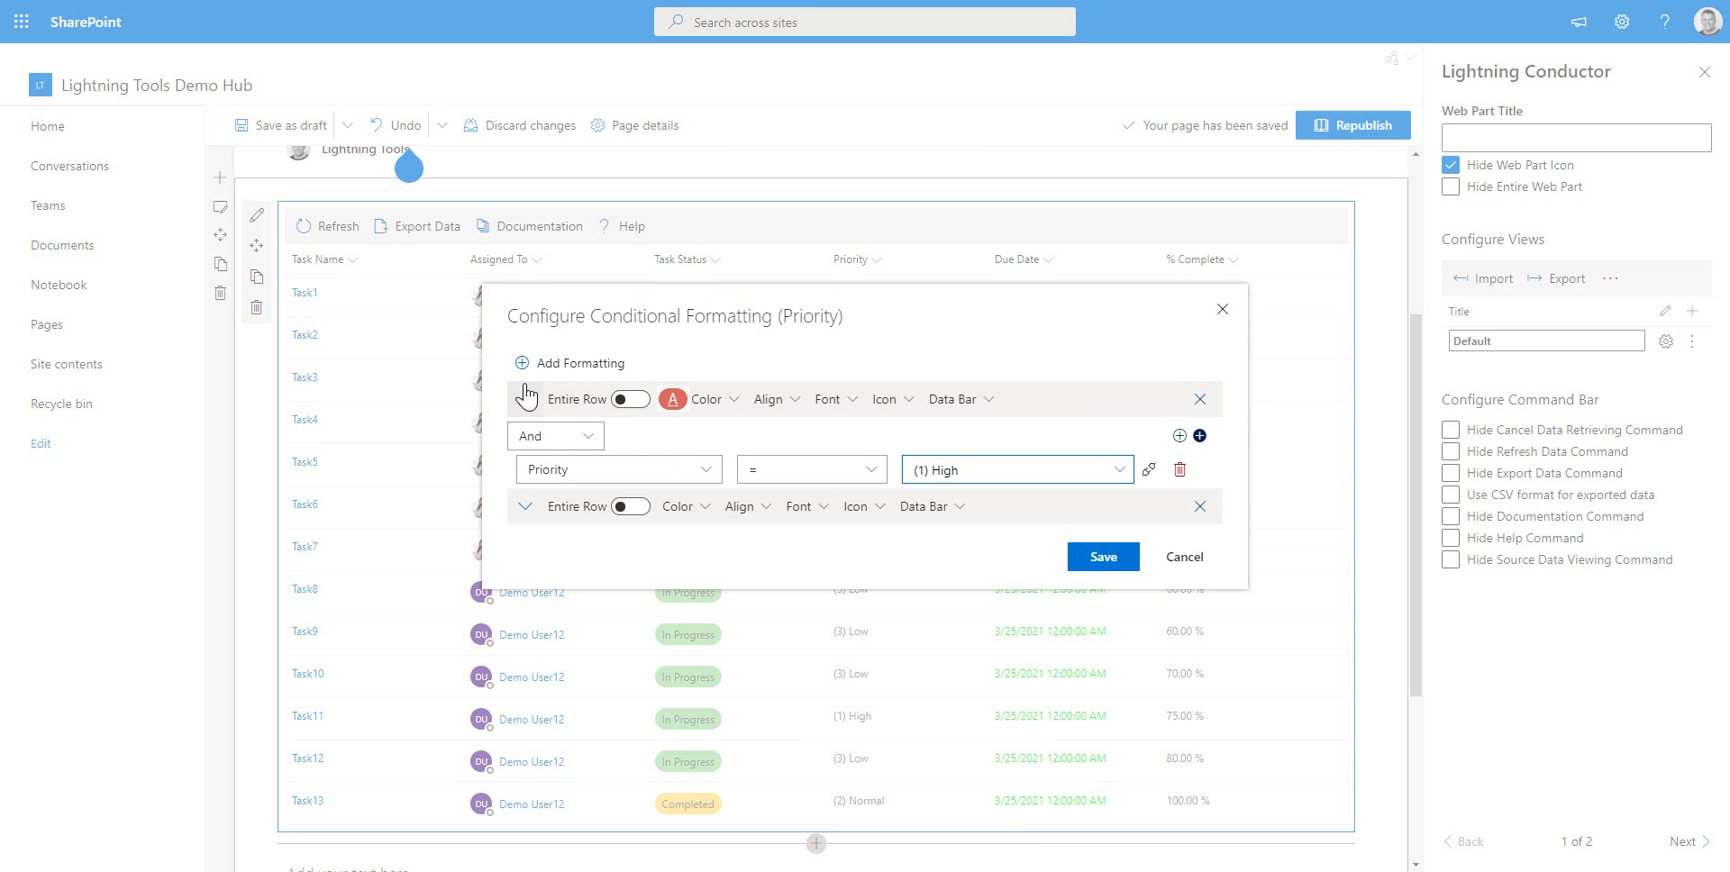
click(525, 365)
click(525, 489)
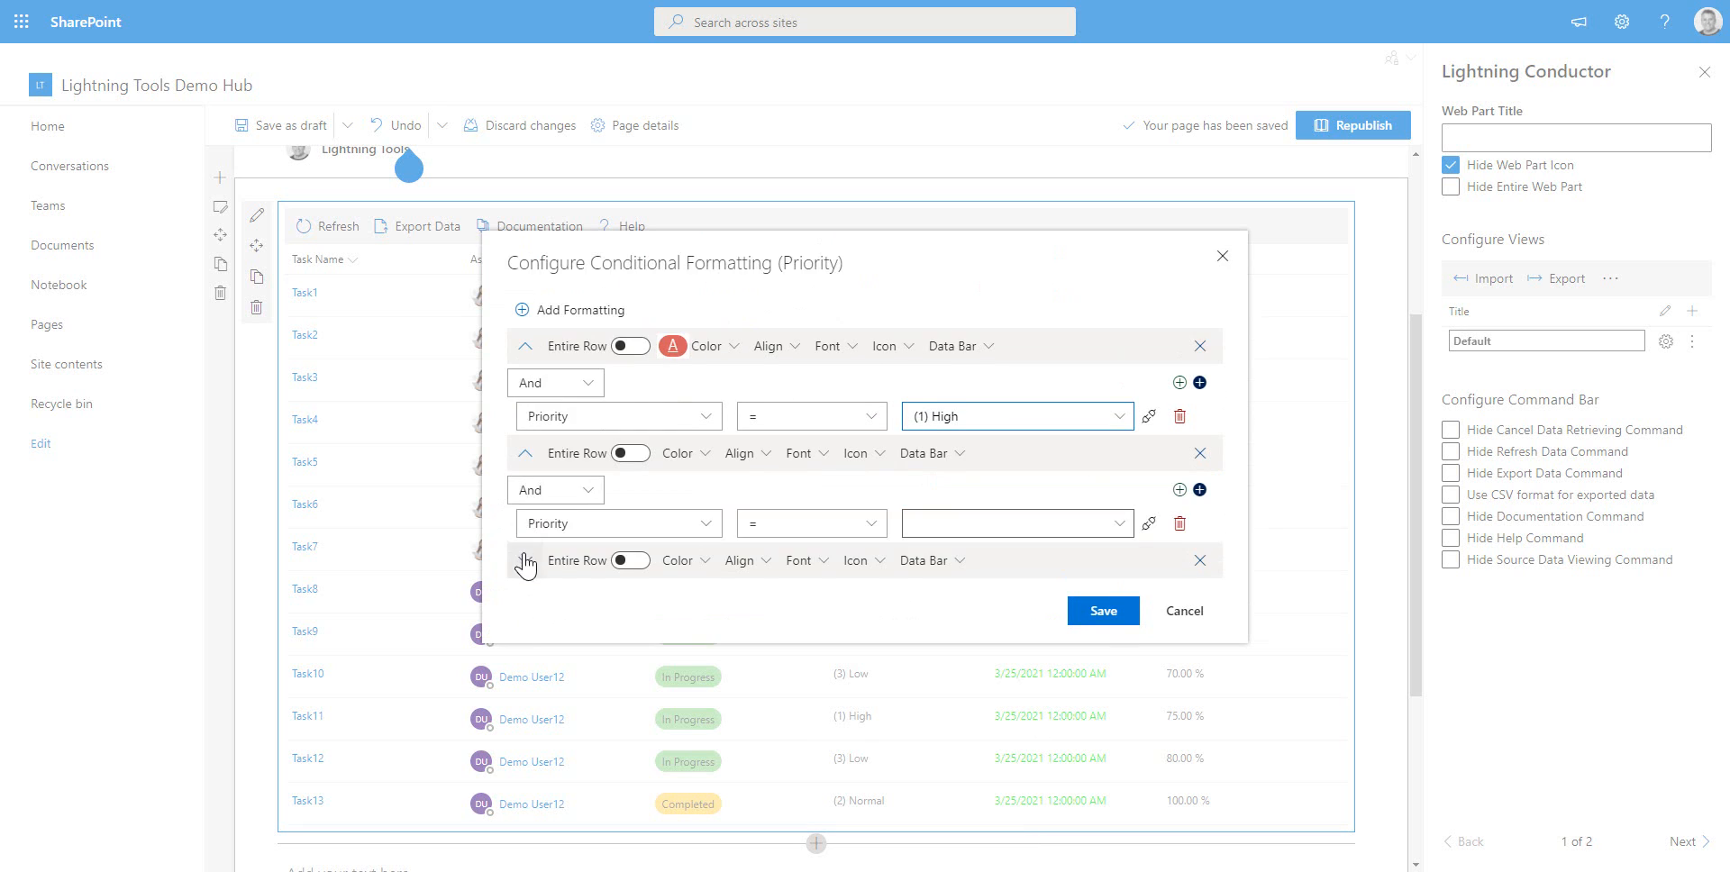
click(522, 562)
Set the second rule's condition to Priority = (2) Normal and the third rule's to Priority = (3) Low
click(1117, 492)
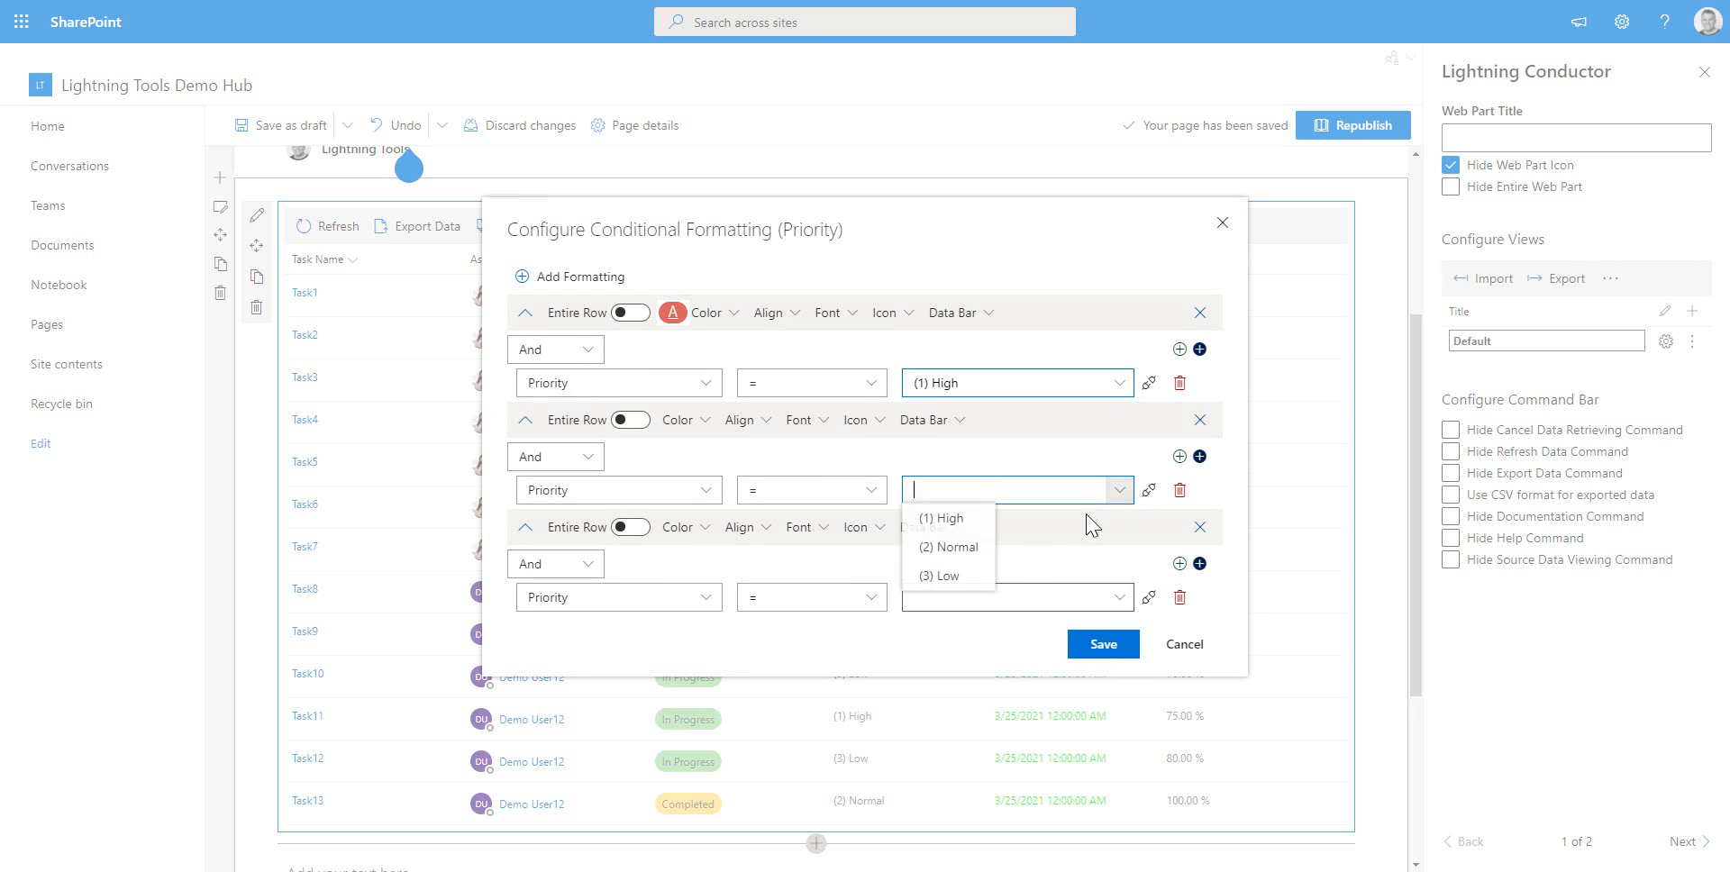
click(960, 551)
click(1114, 599)
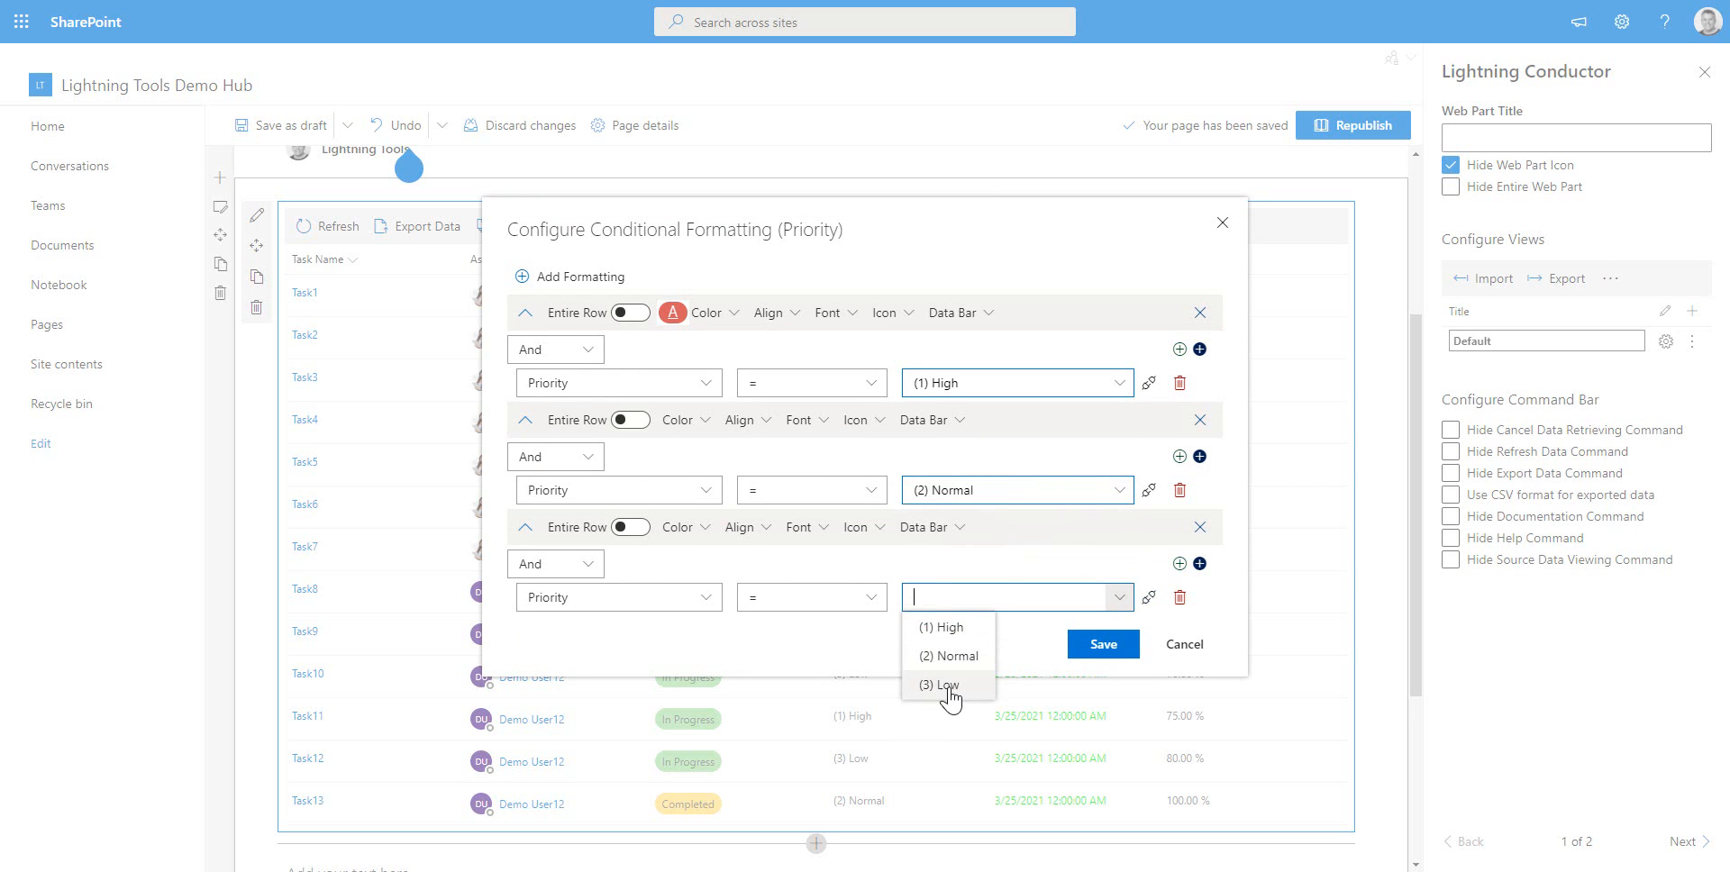
click(948, 689)
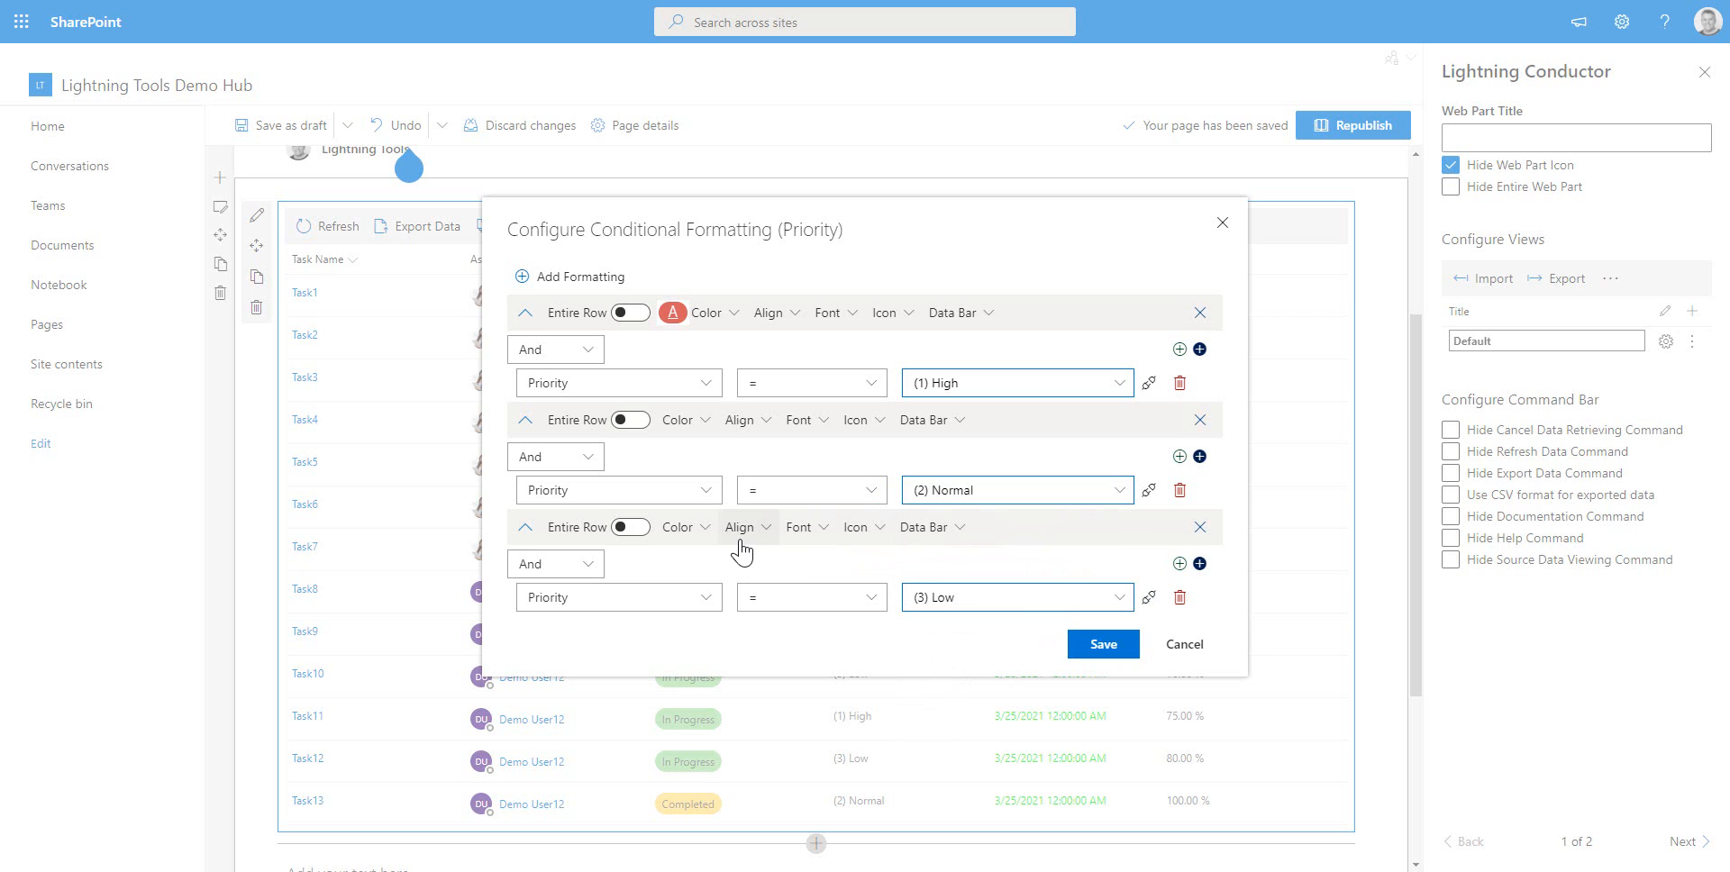
Set the (2) Normal rule's pill colour to the custom yellow from the recent colours
click(679, 420)
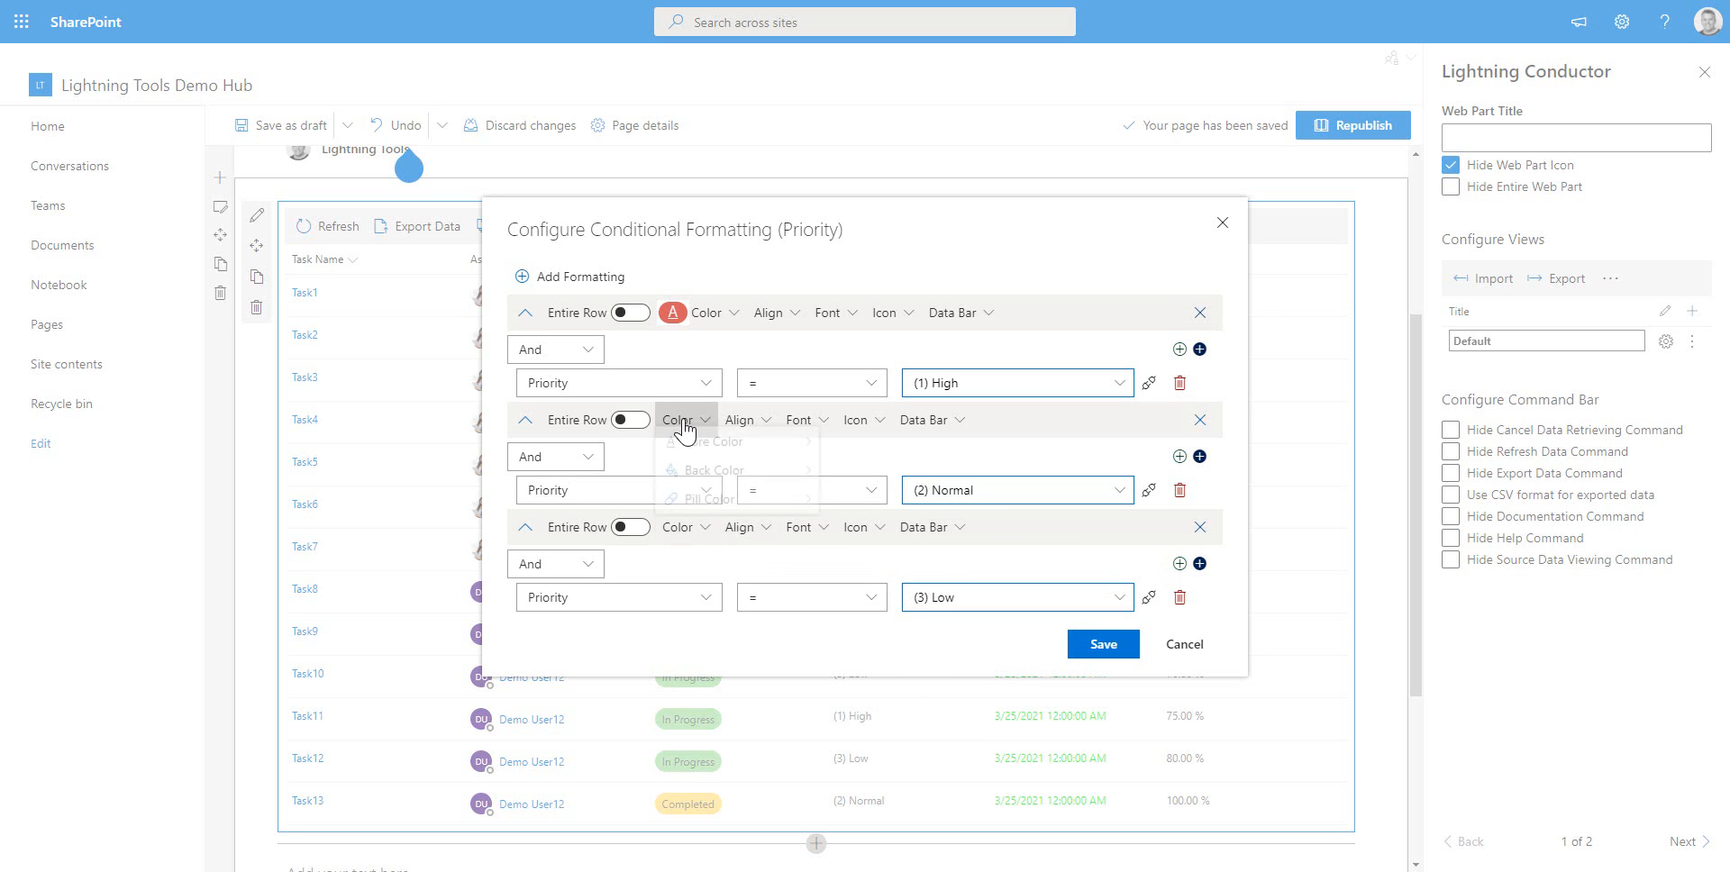
click(702, 510)
click(842, 442)
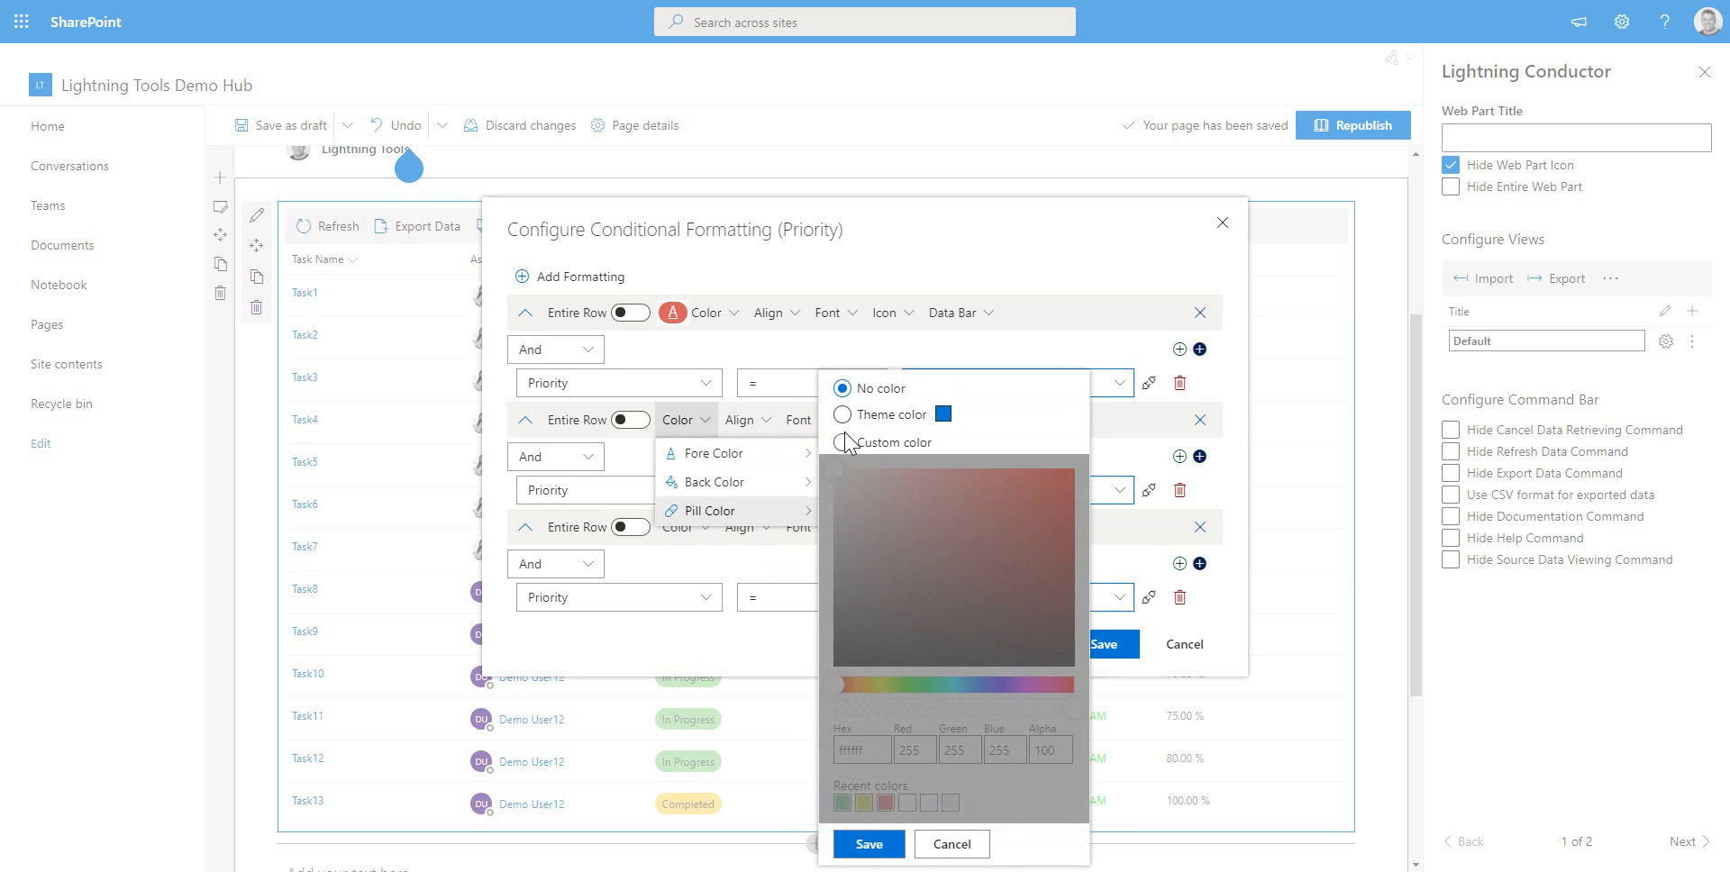
click(863, 802)
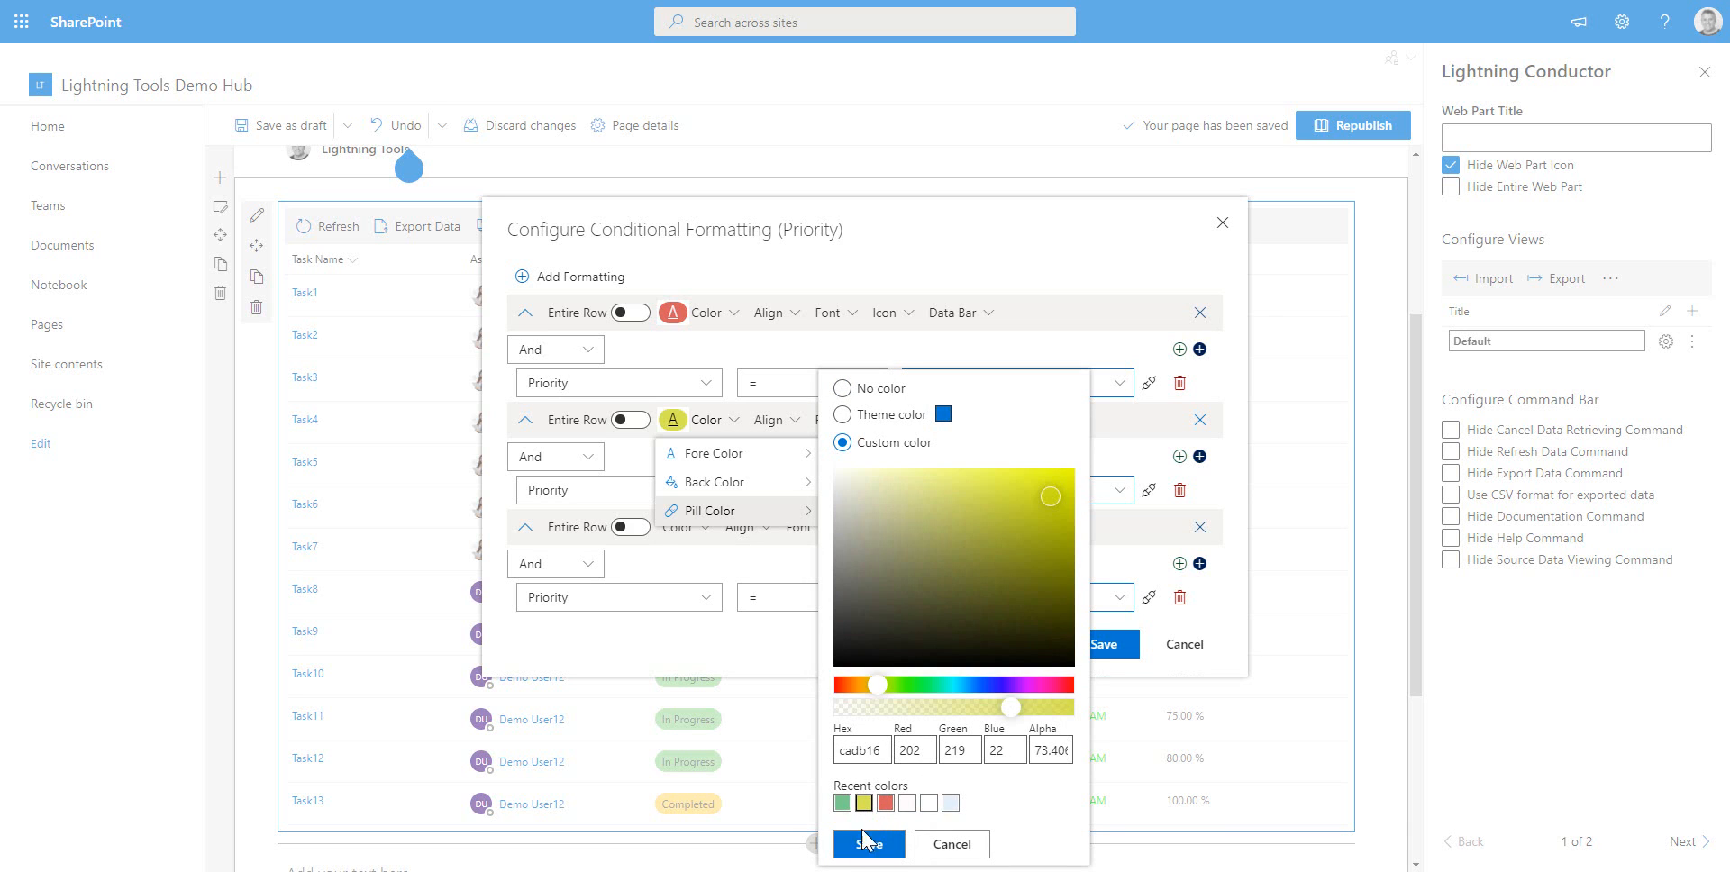
click(867, 844)
Set the (2) Normal rule's back colour and fore colour to the near-white fffbfb from the recent colours
click(715, 482)
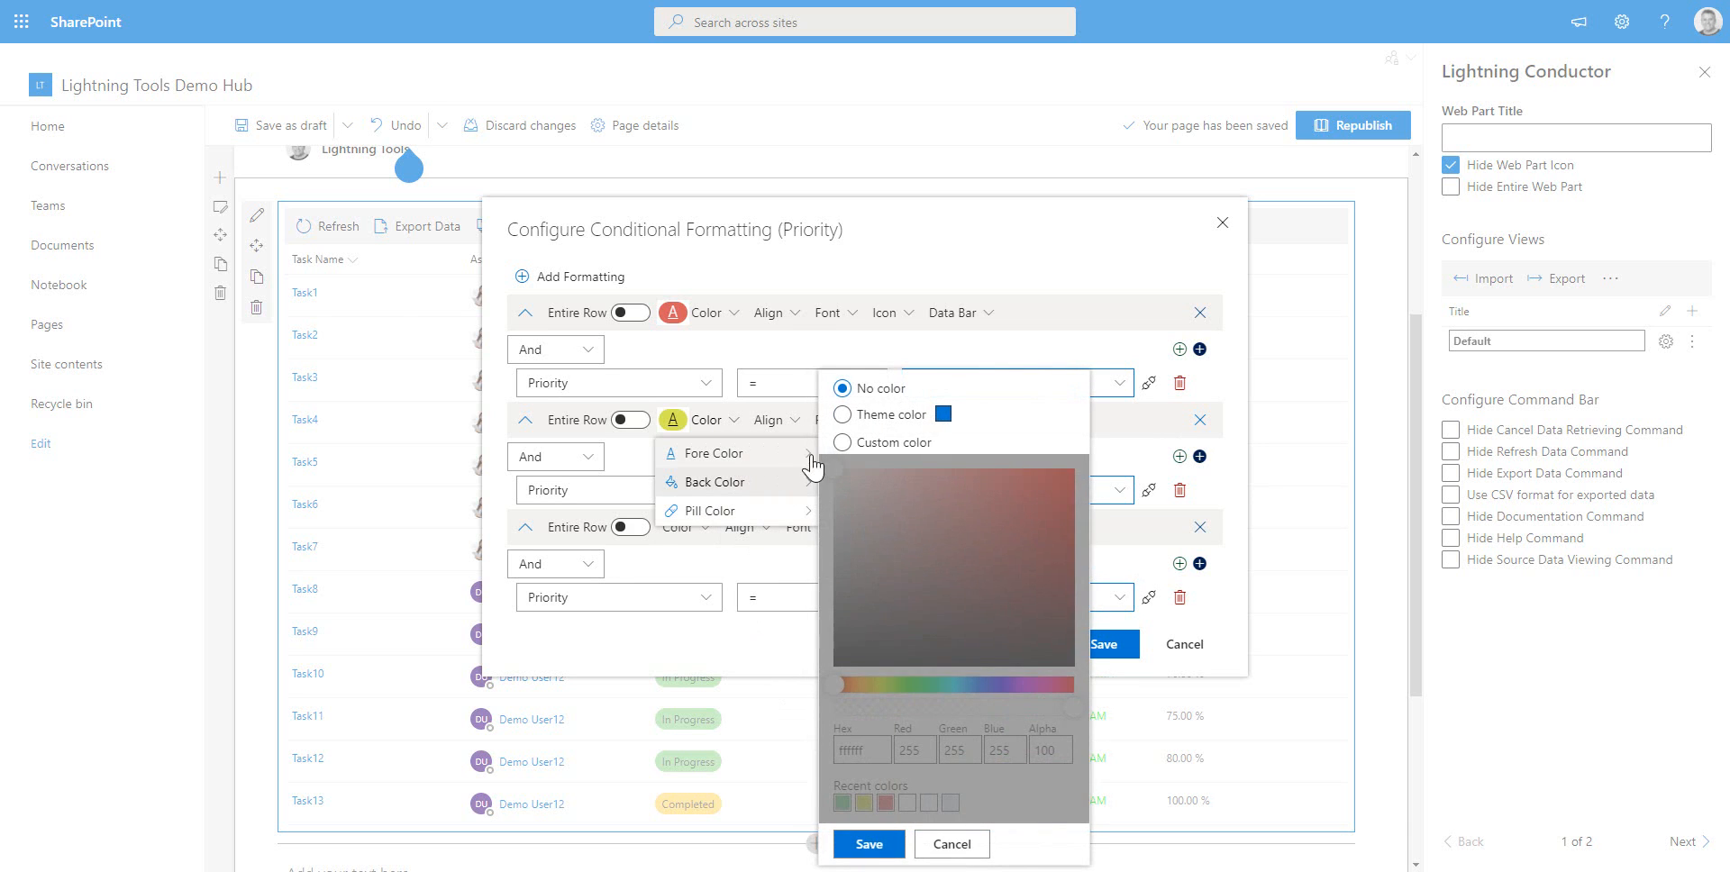
click(842, 443)
click(907, 802)
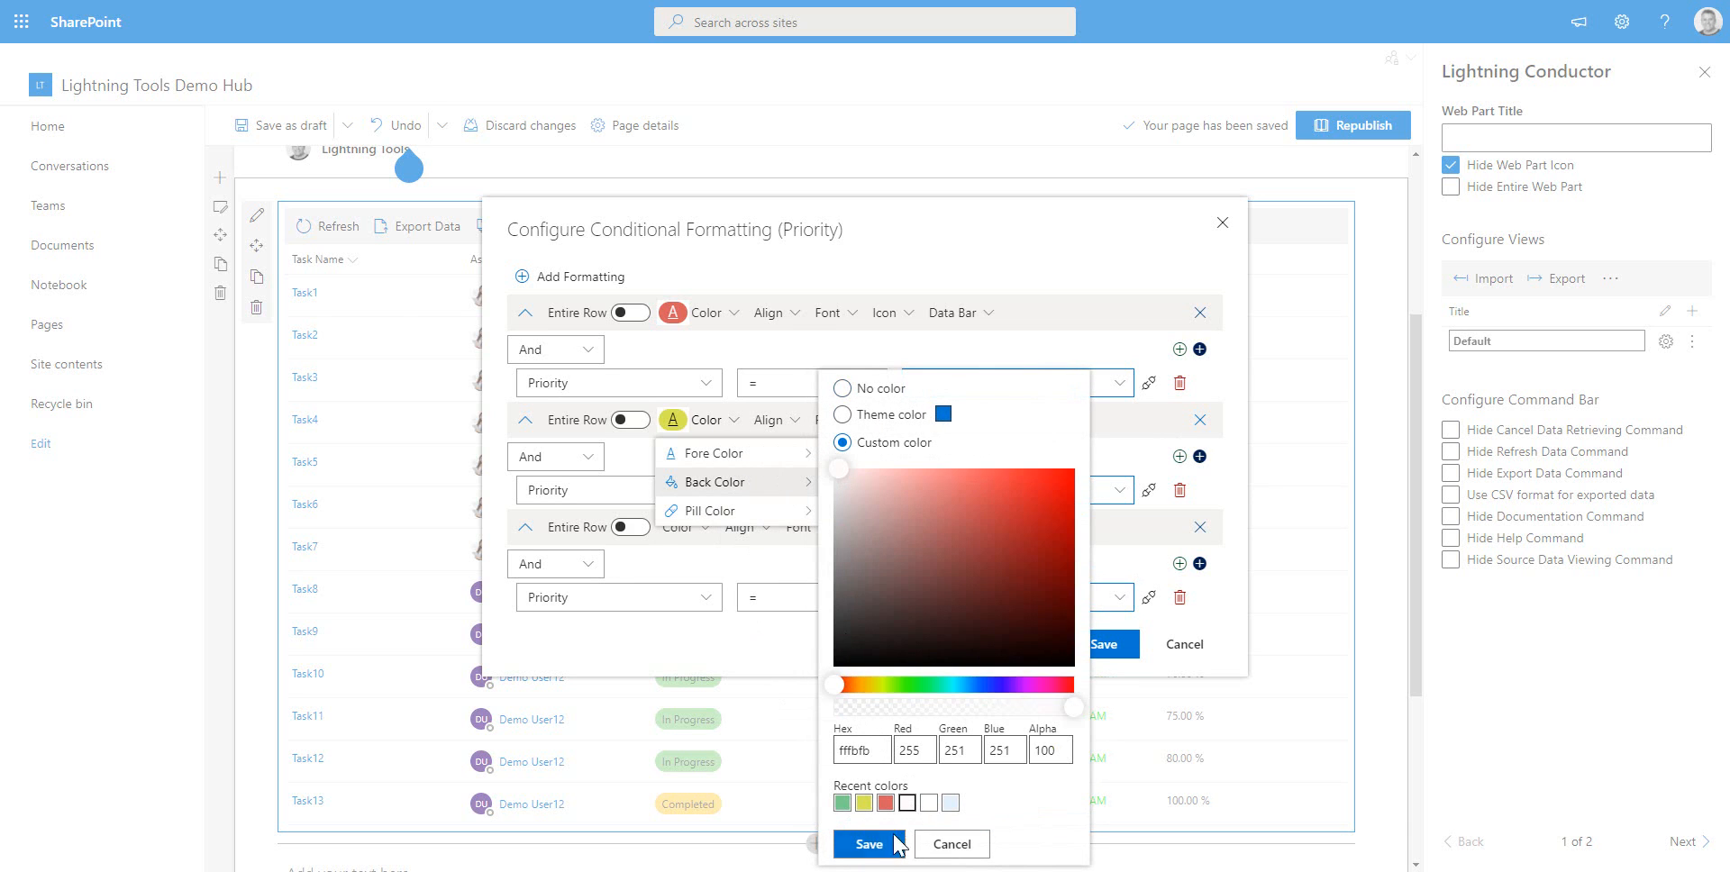
click(867, 843)
click(686, 453)
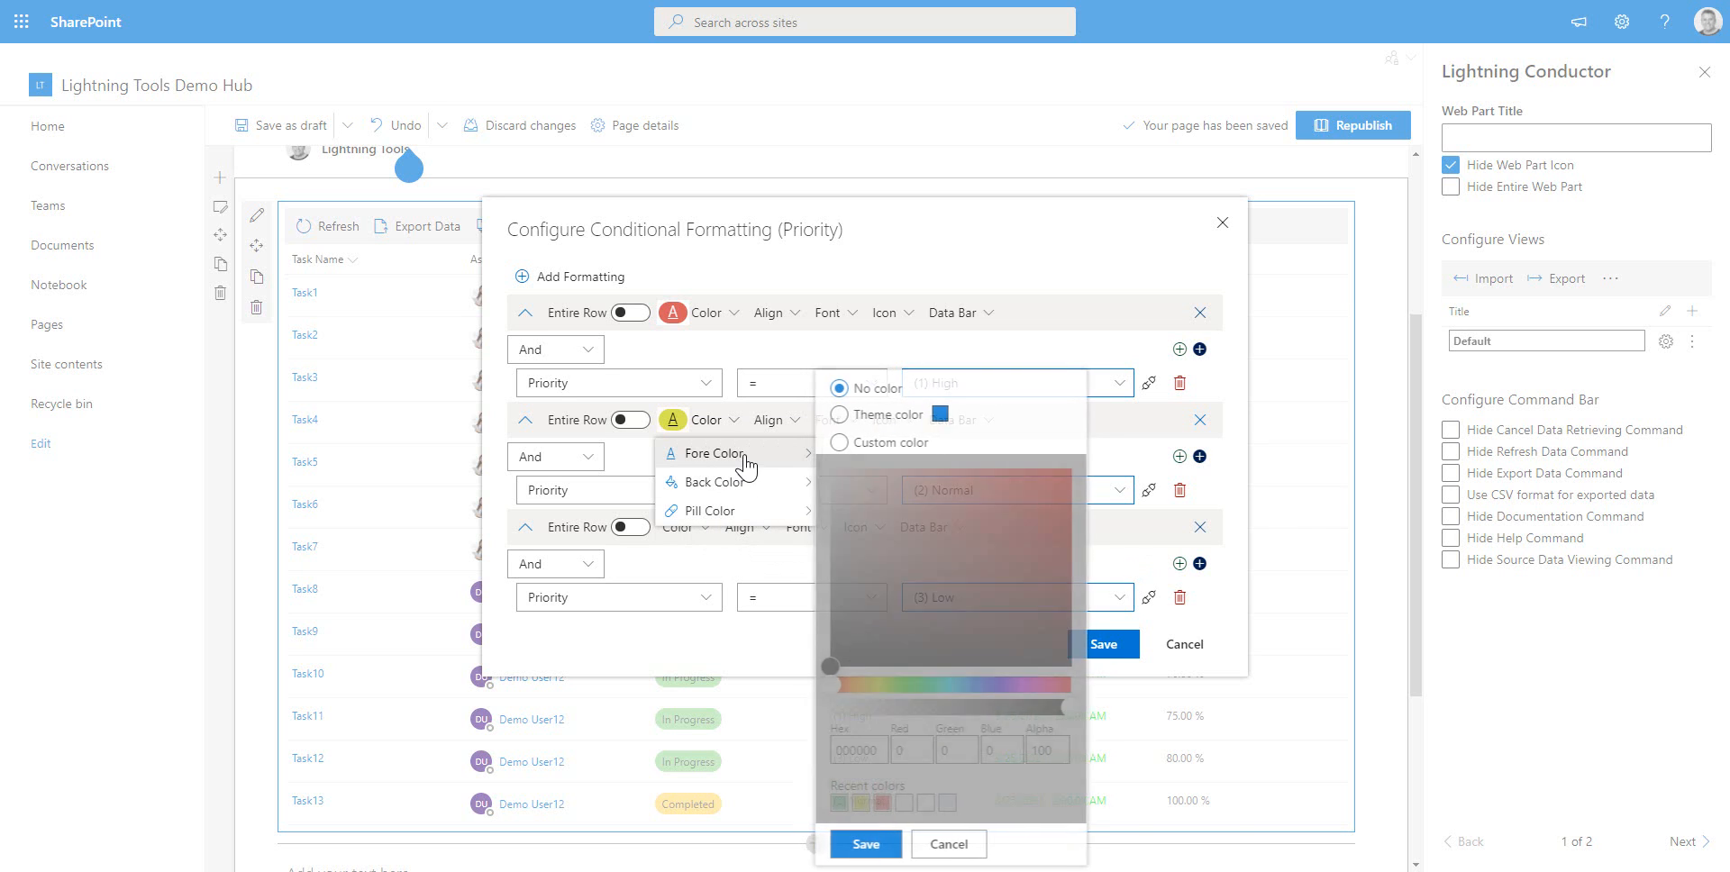
click(843, 443)
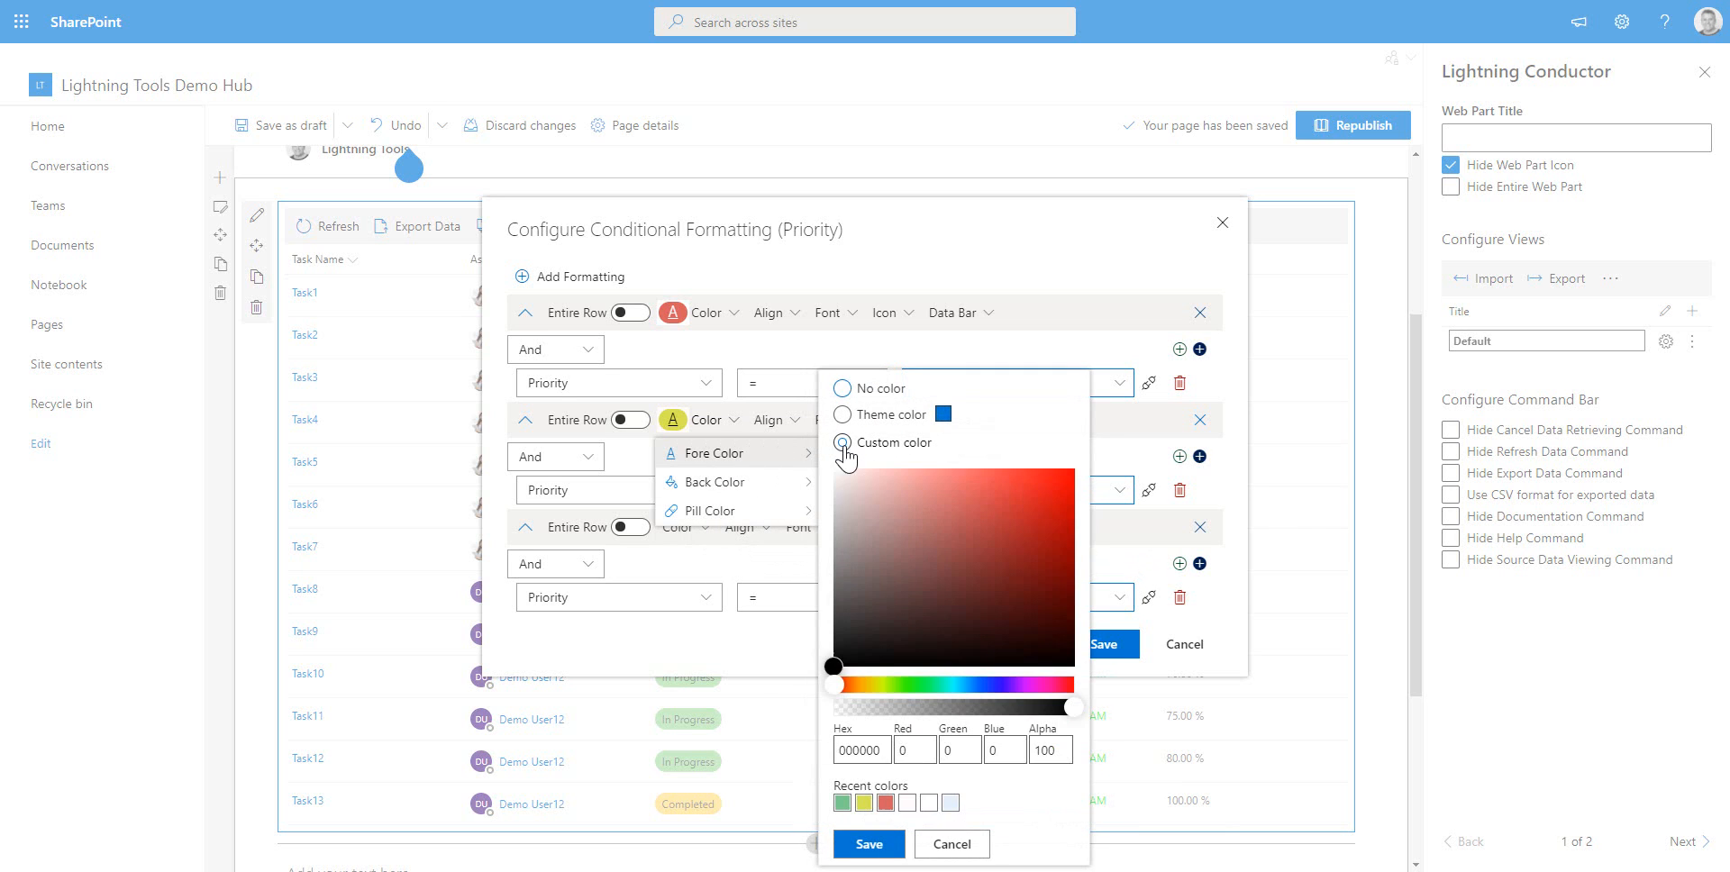
click(908, 802)
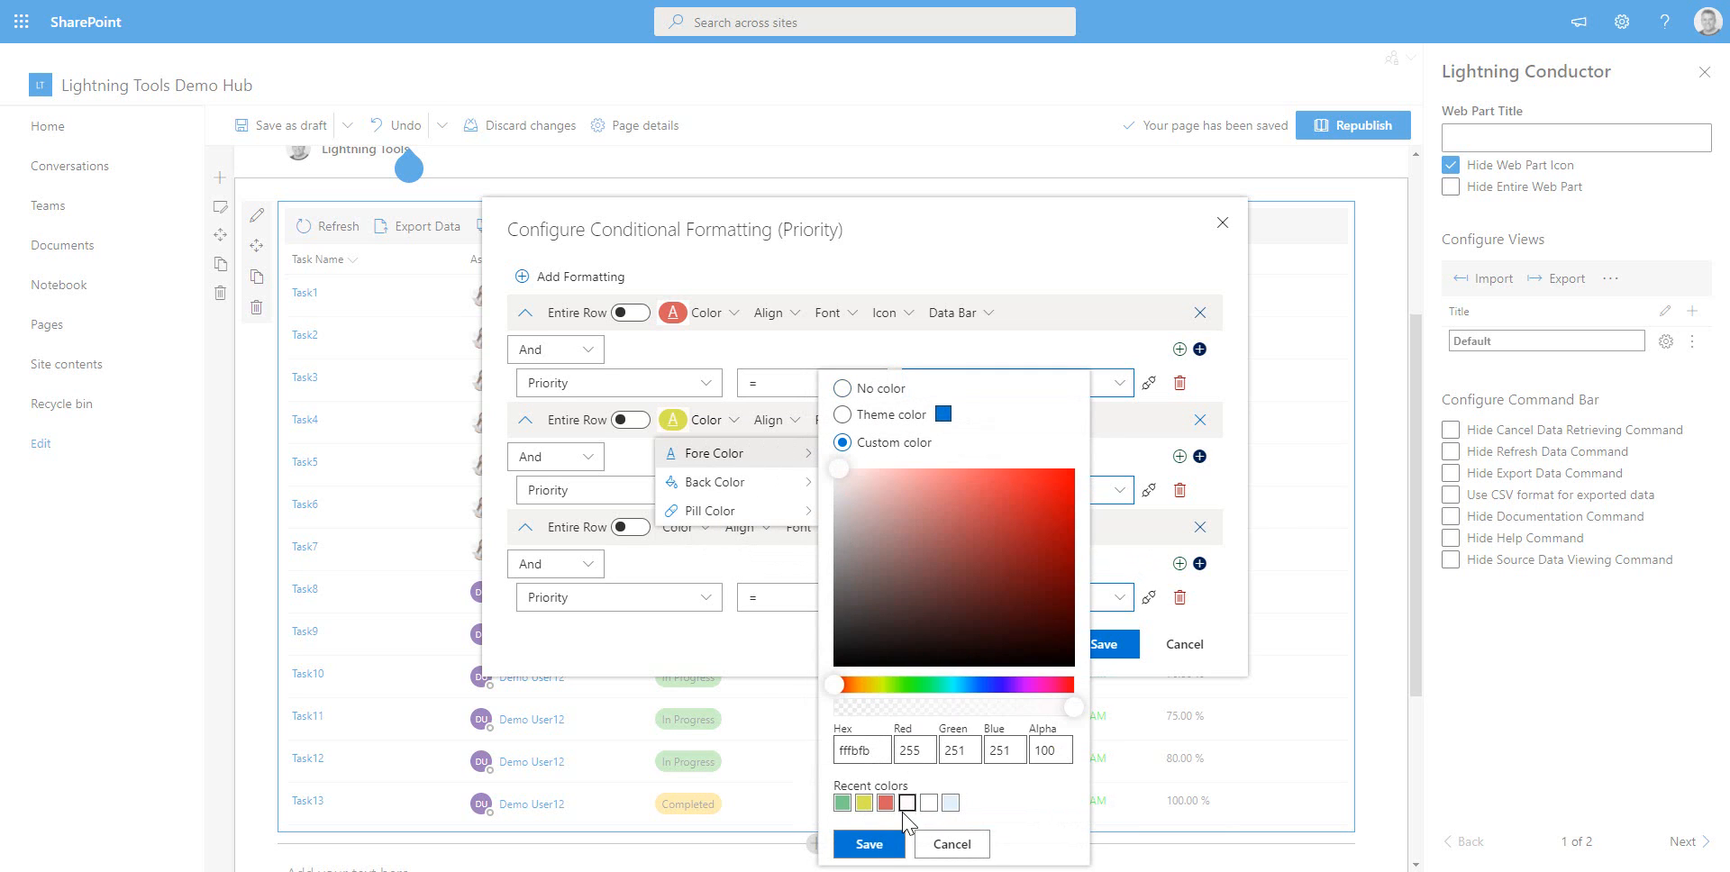
click(867, 844)
Set the (3) Low rule's pill colour to the custom green from the recent colours
click(707, 532)
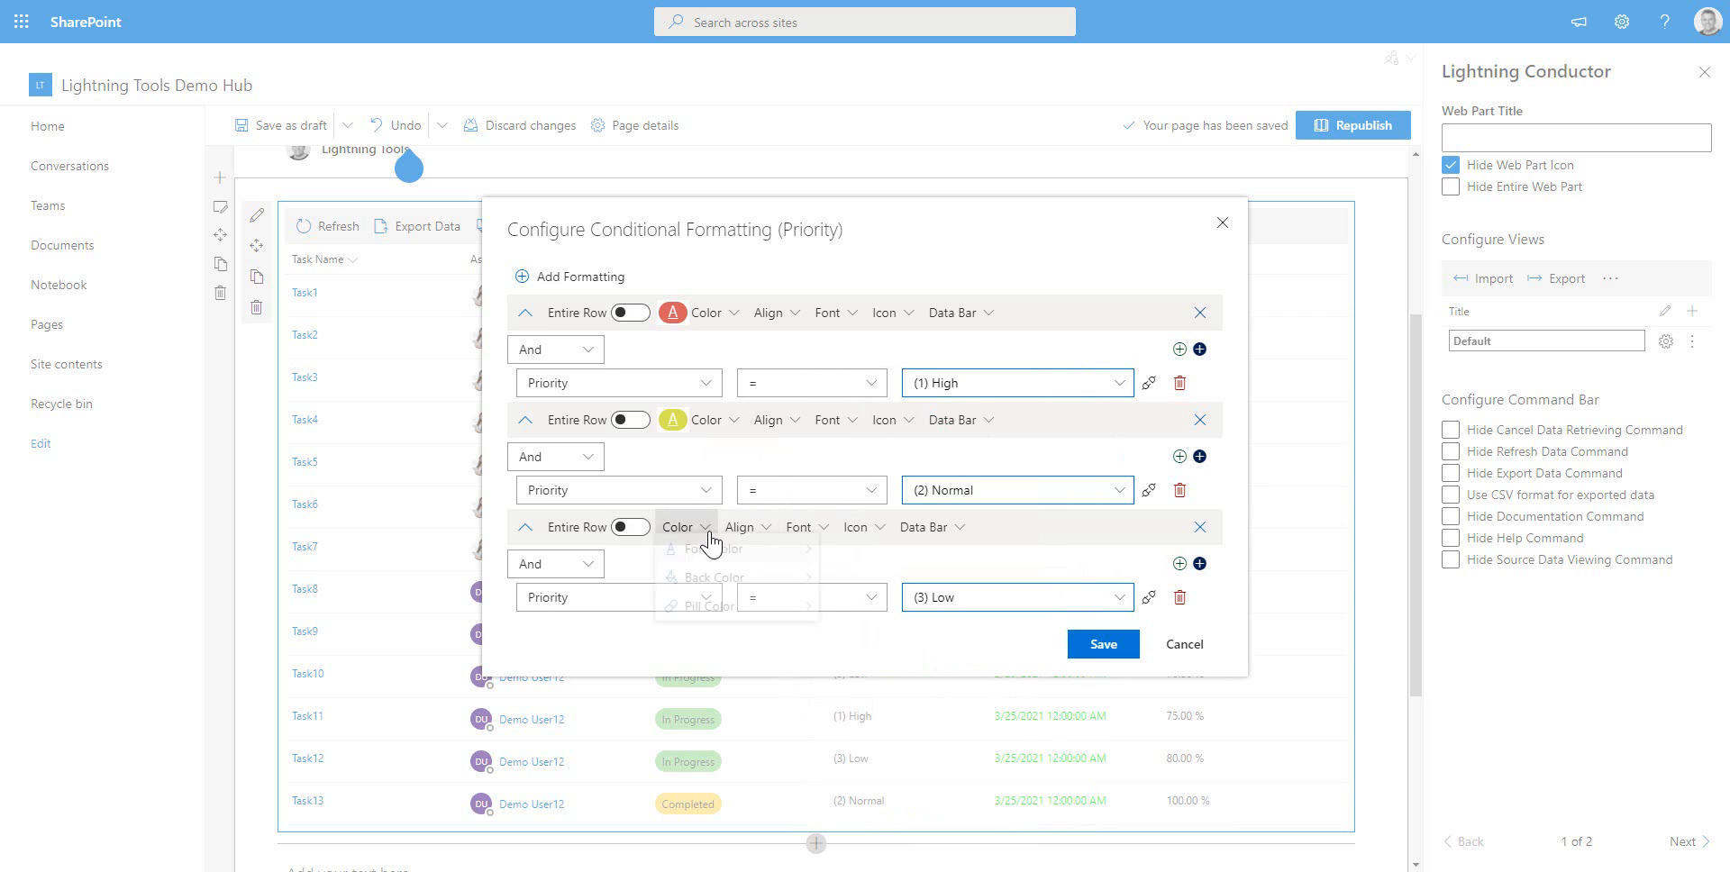
click(709, 618)
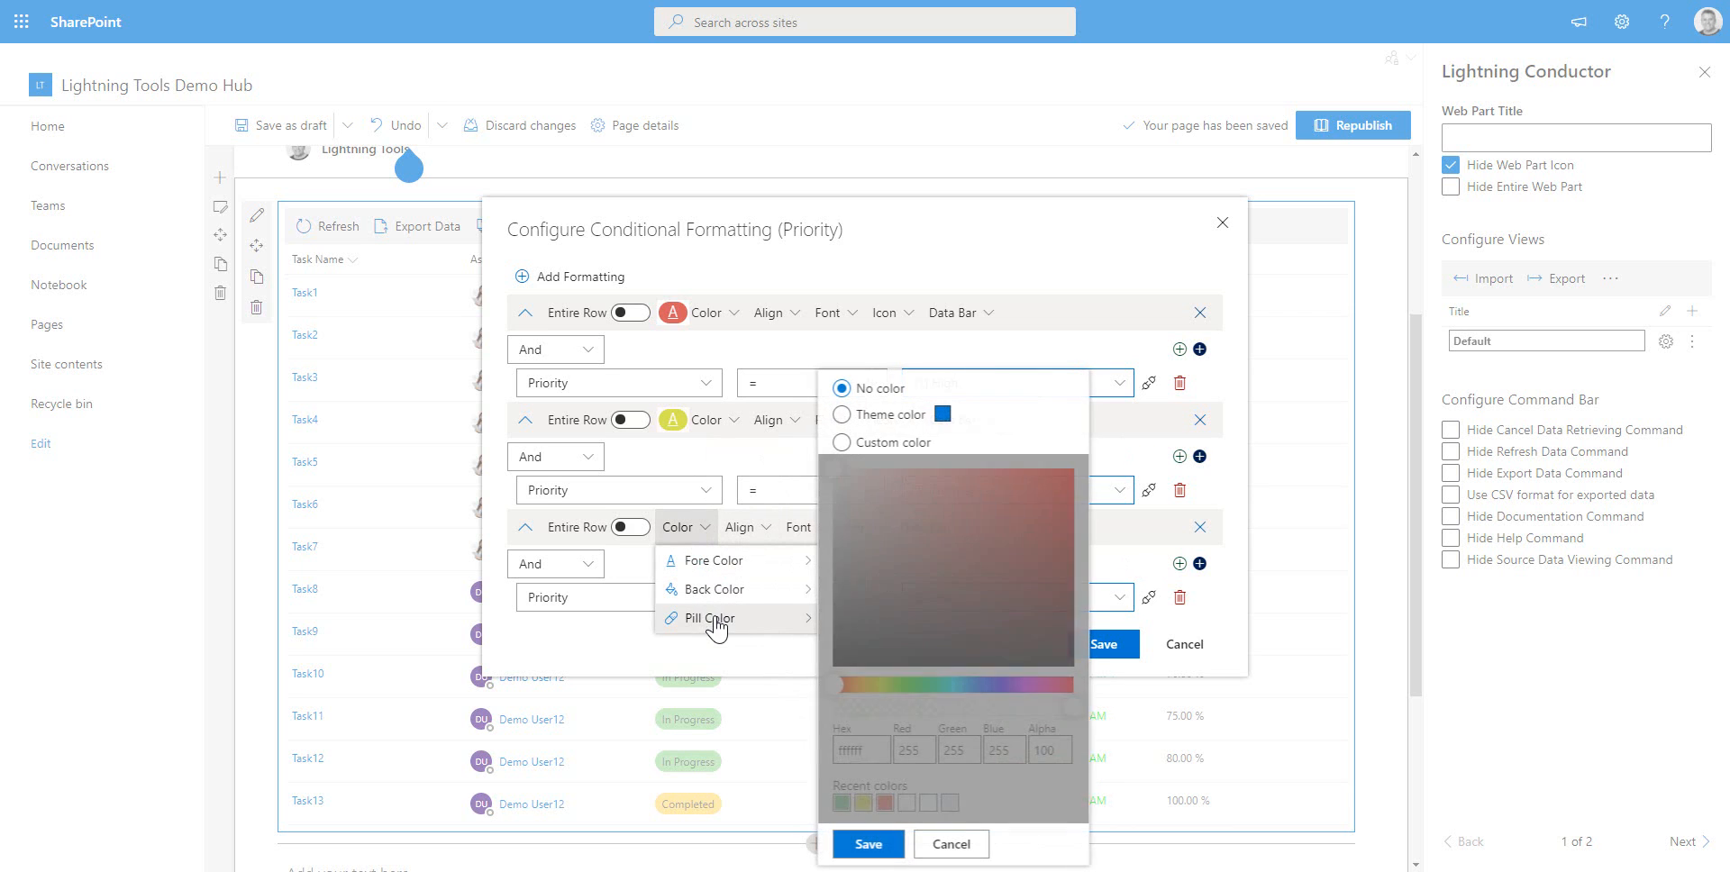
click(864, 448)
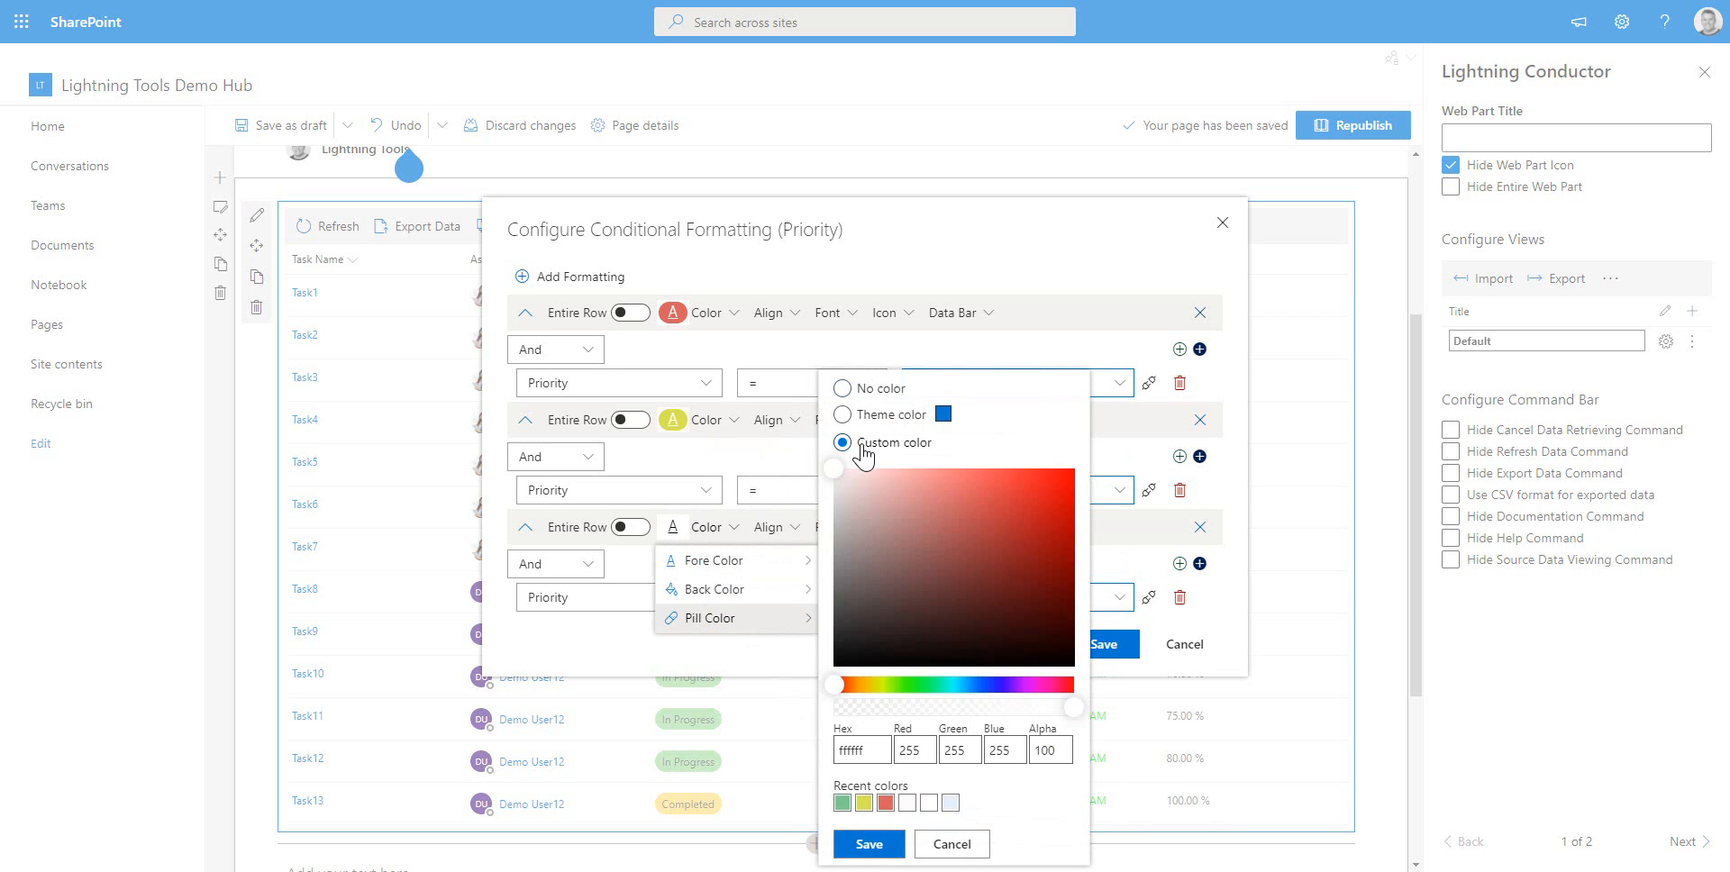
click(842, 803)
click(852, 845)
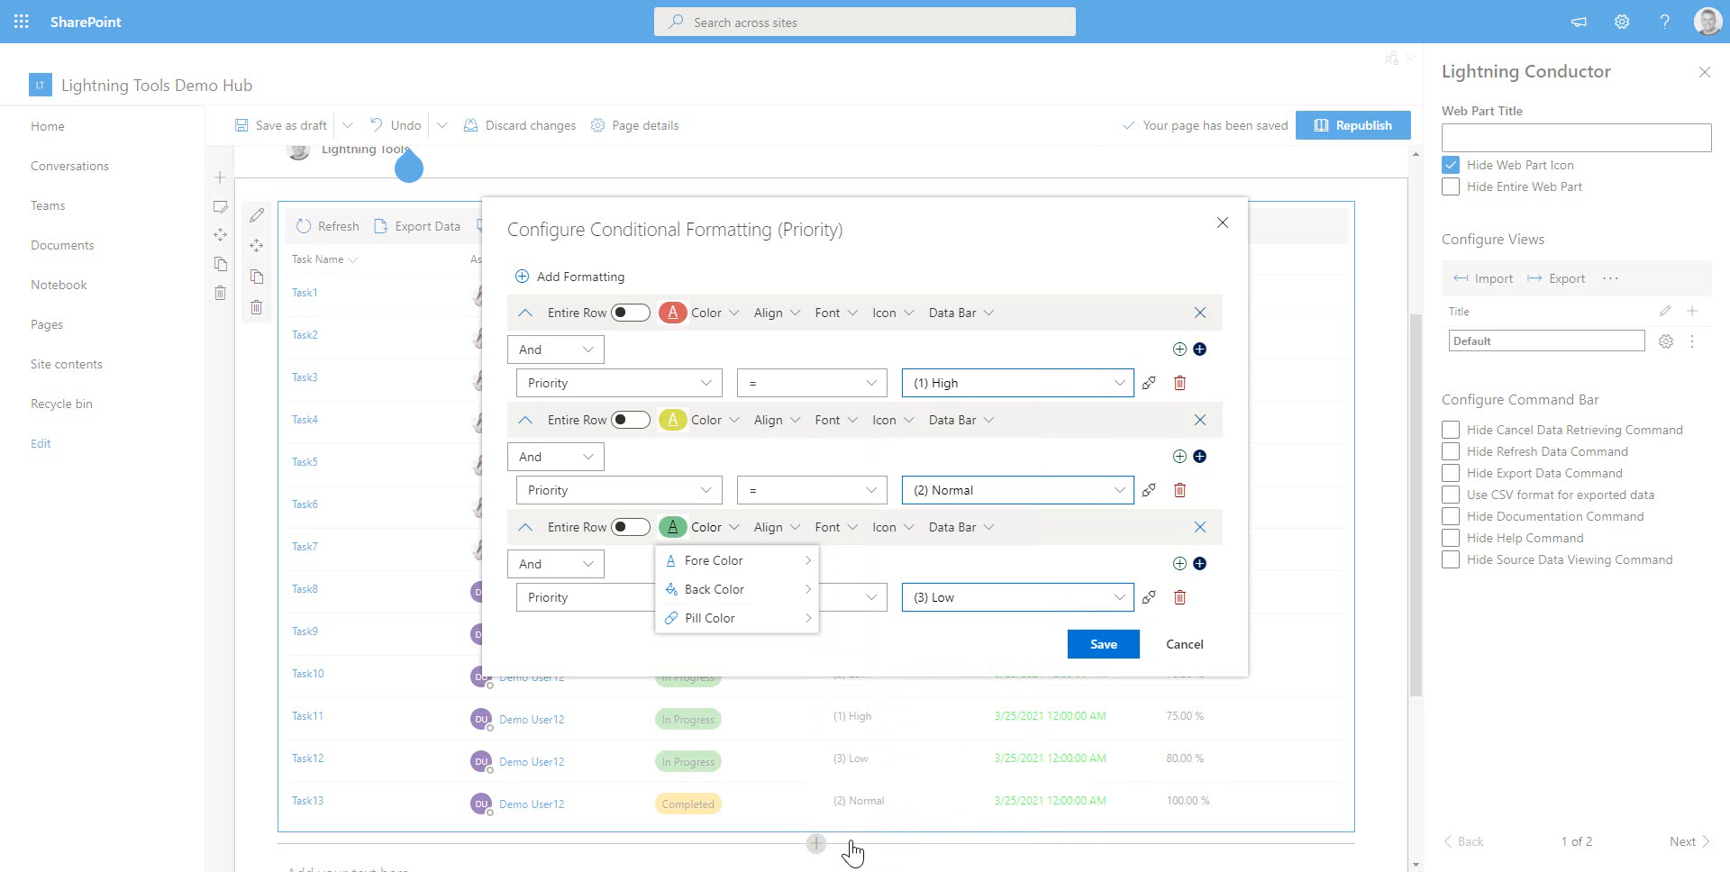
Set the (3) Low rule's fore colour to the near-white fffbfb and save the Priority conditional formatting
mouse_move(784, 560)
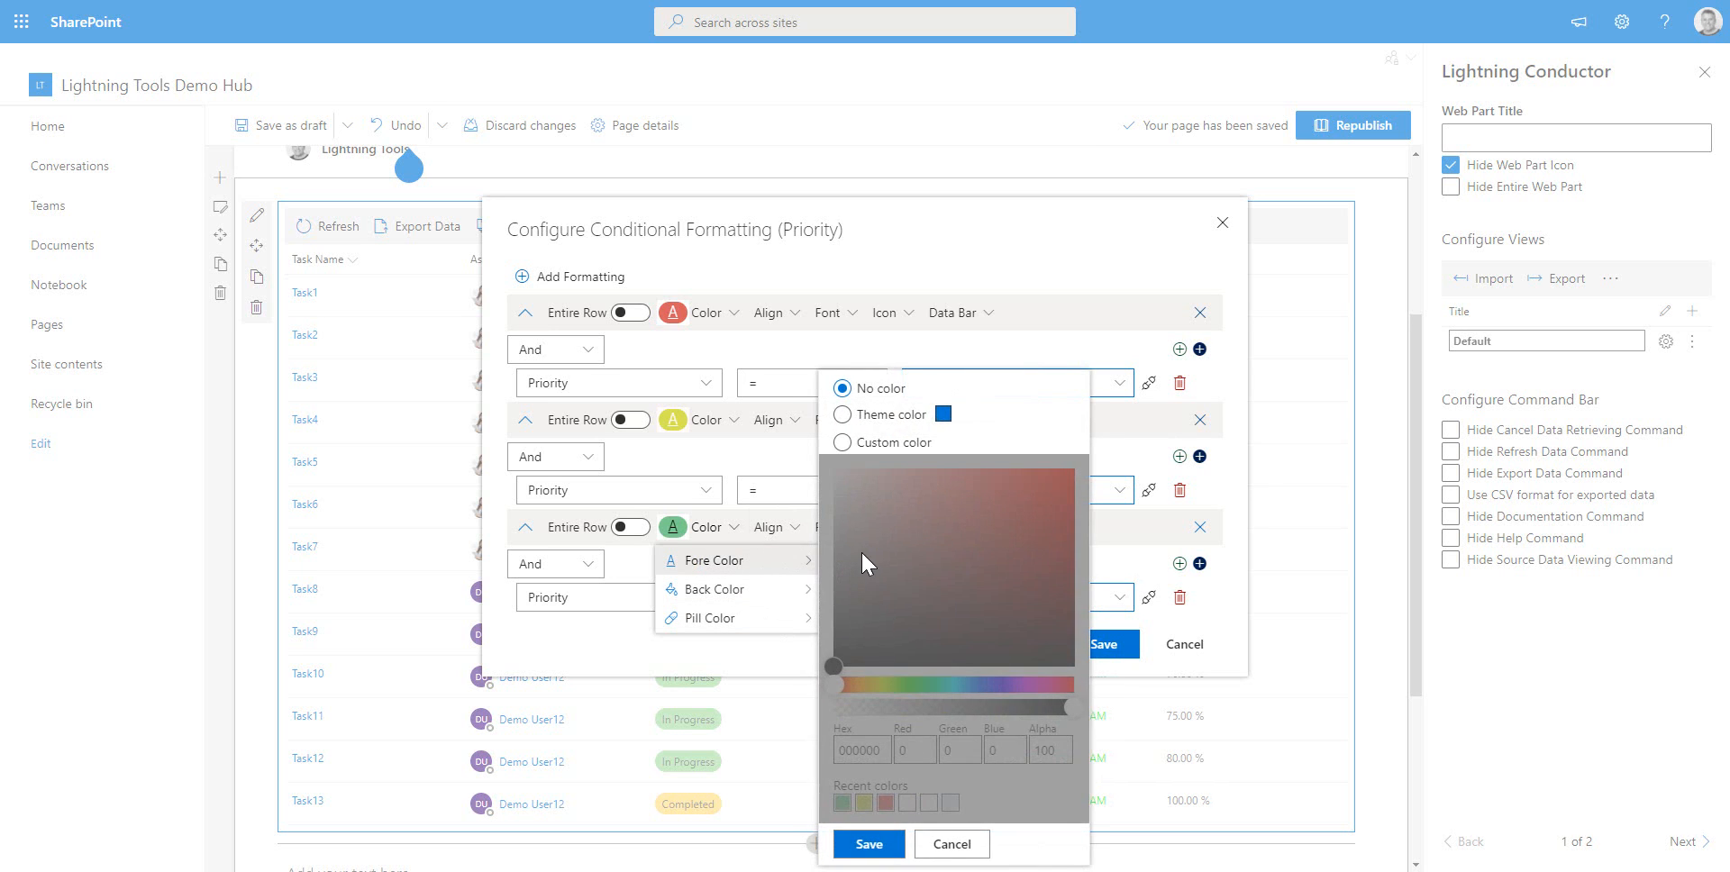
click(854, 446)
click(906, 803)
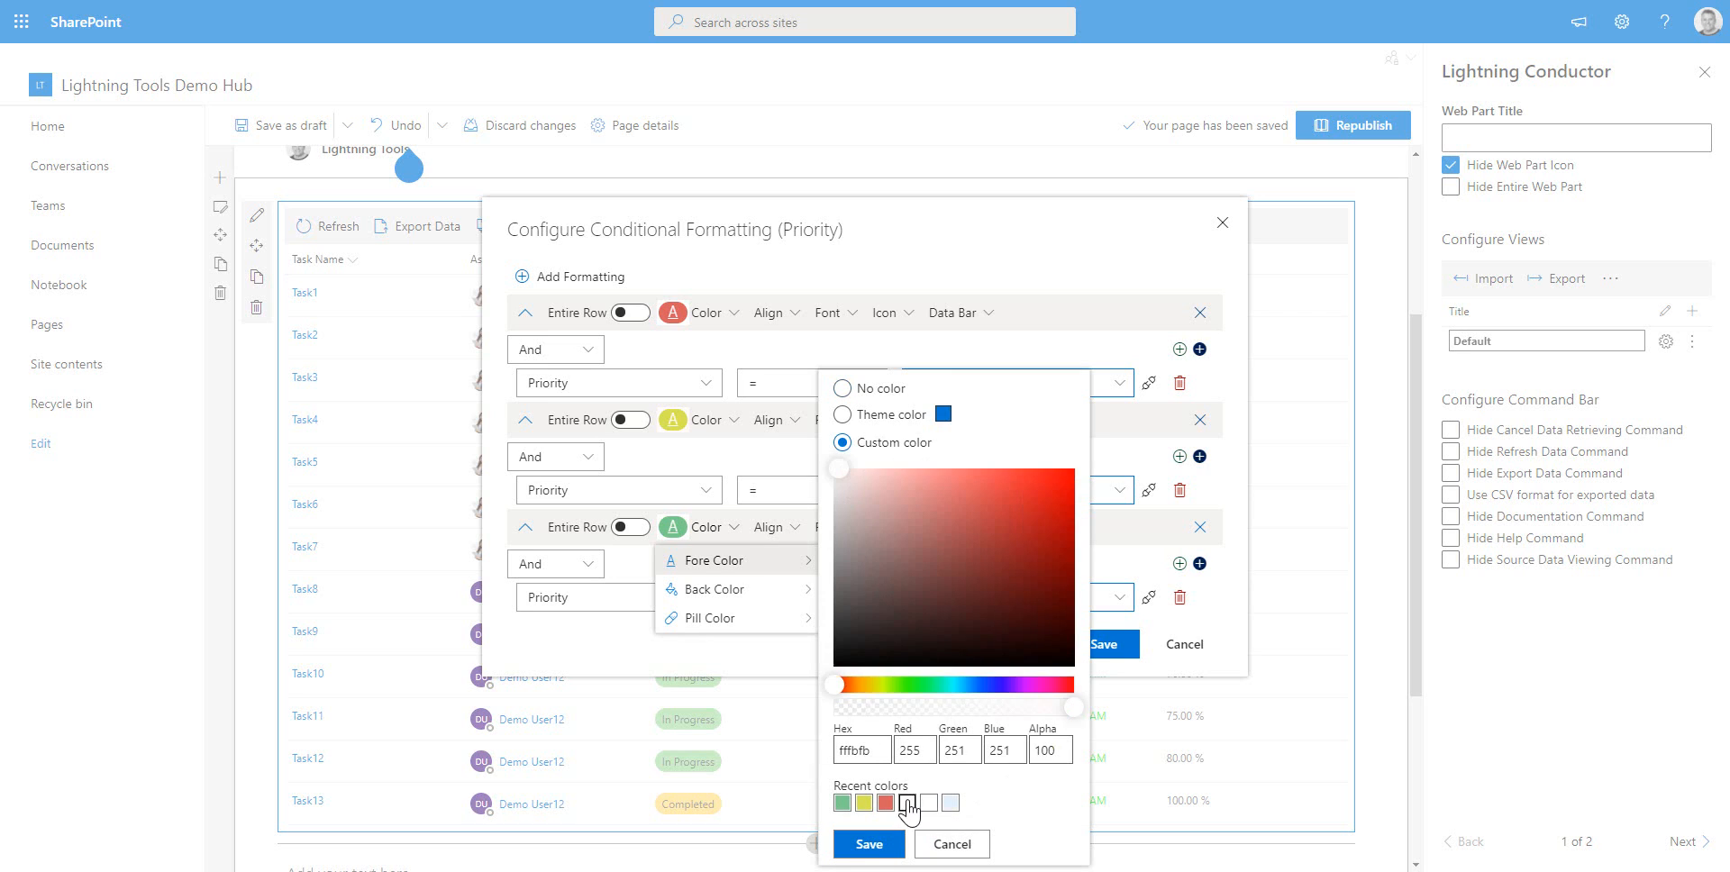
click(868, 845)
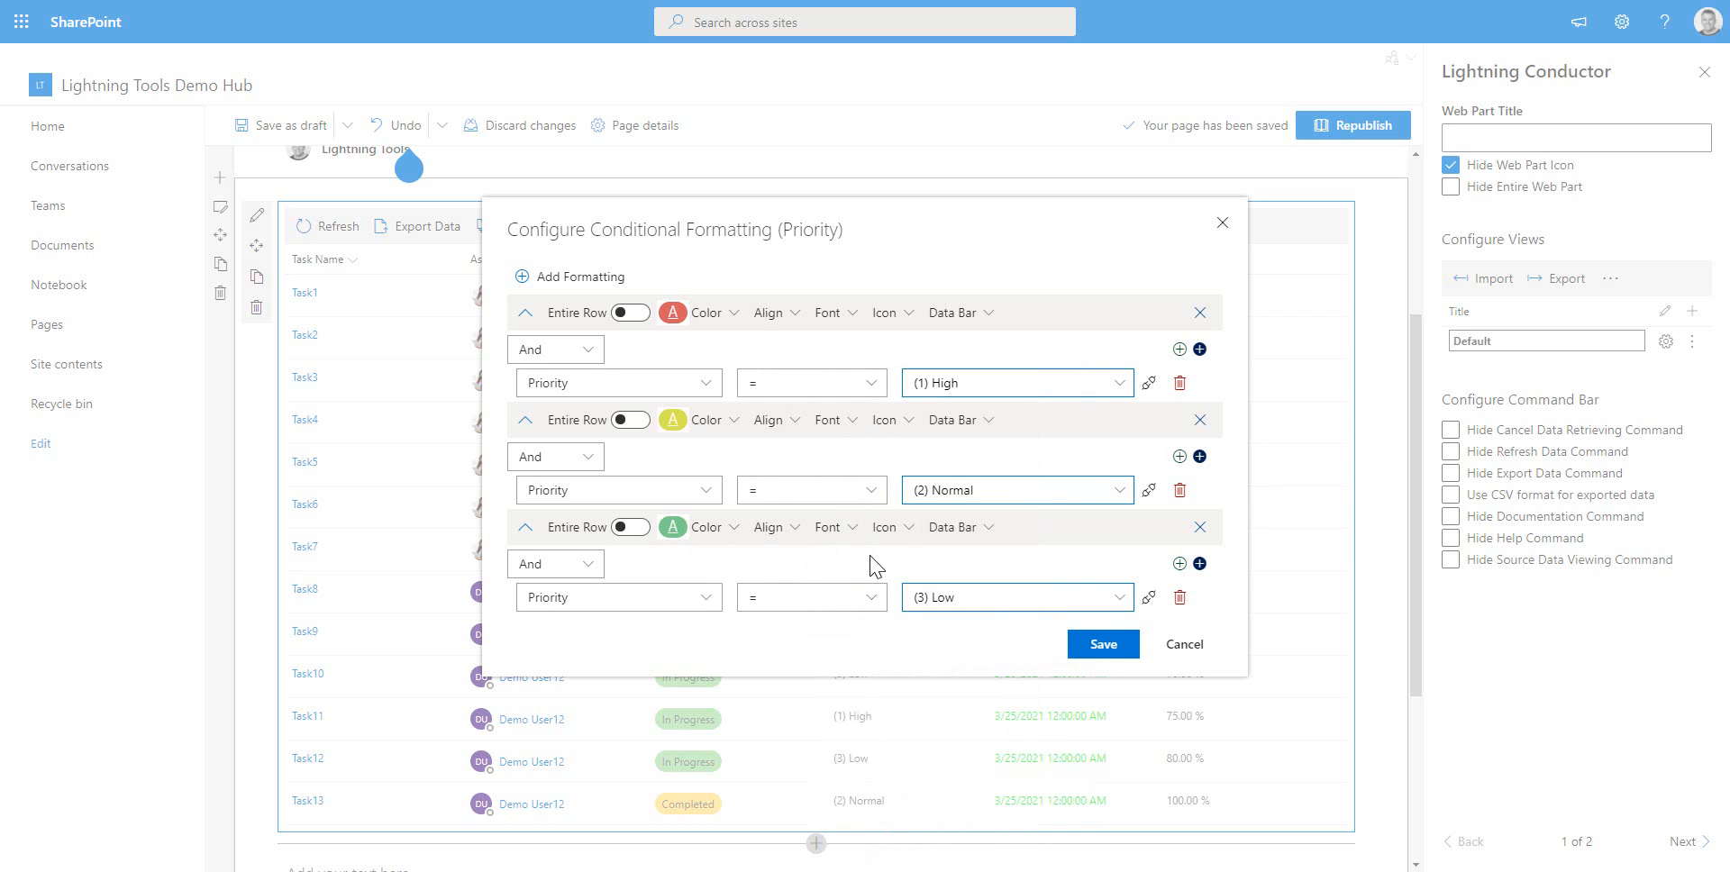
click(1112, 651)
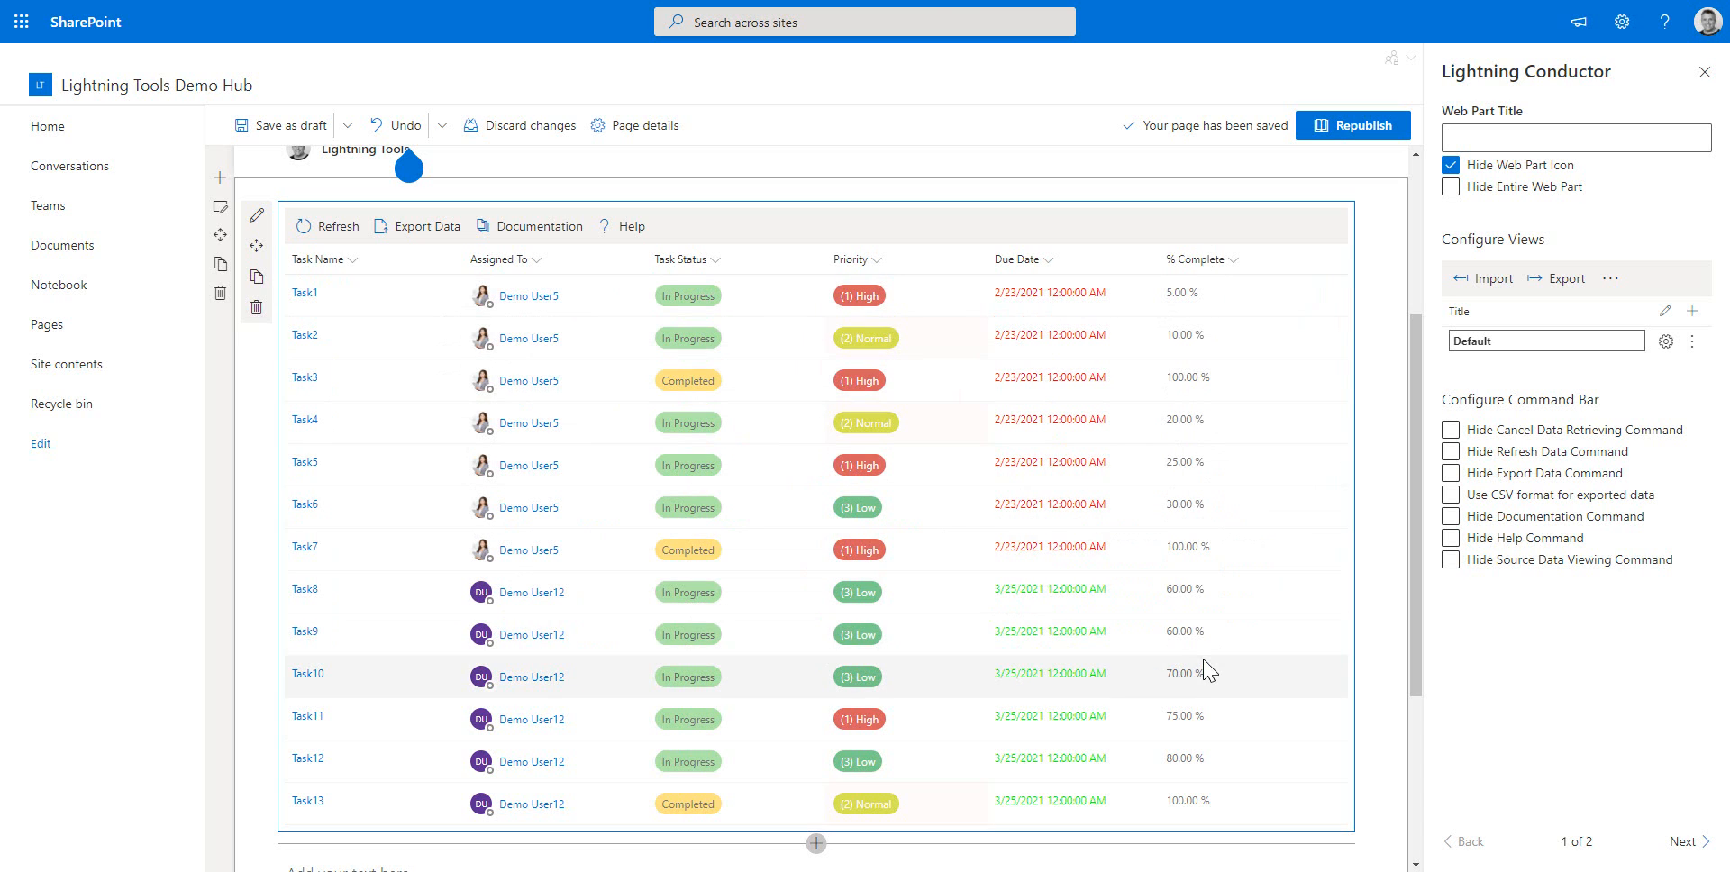
Open conditional formatting for the % Complete column and delete its default condition row
click(1230, 263)
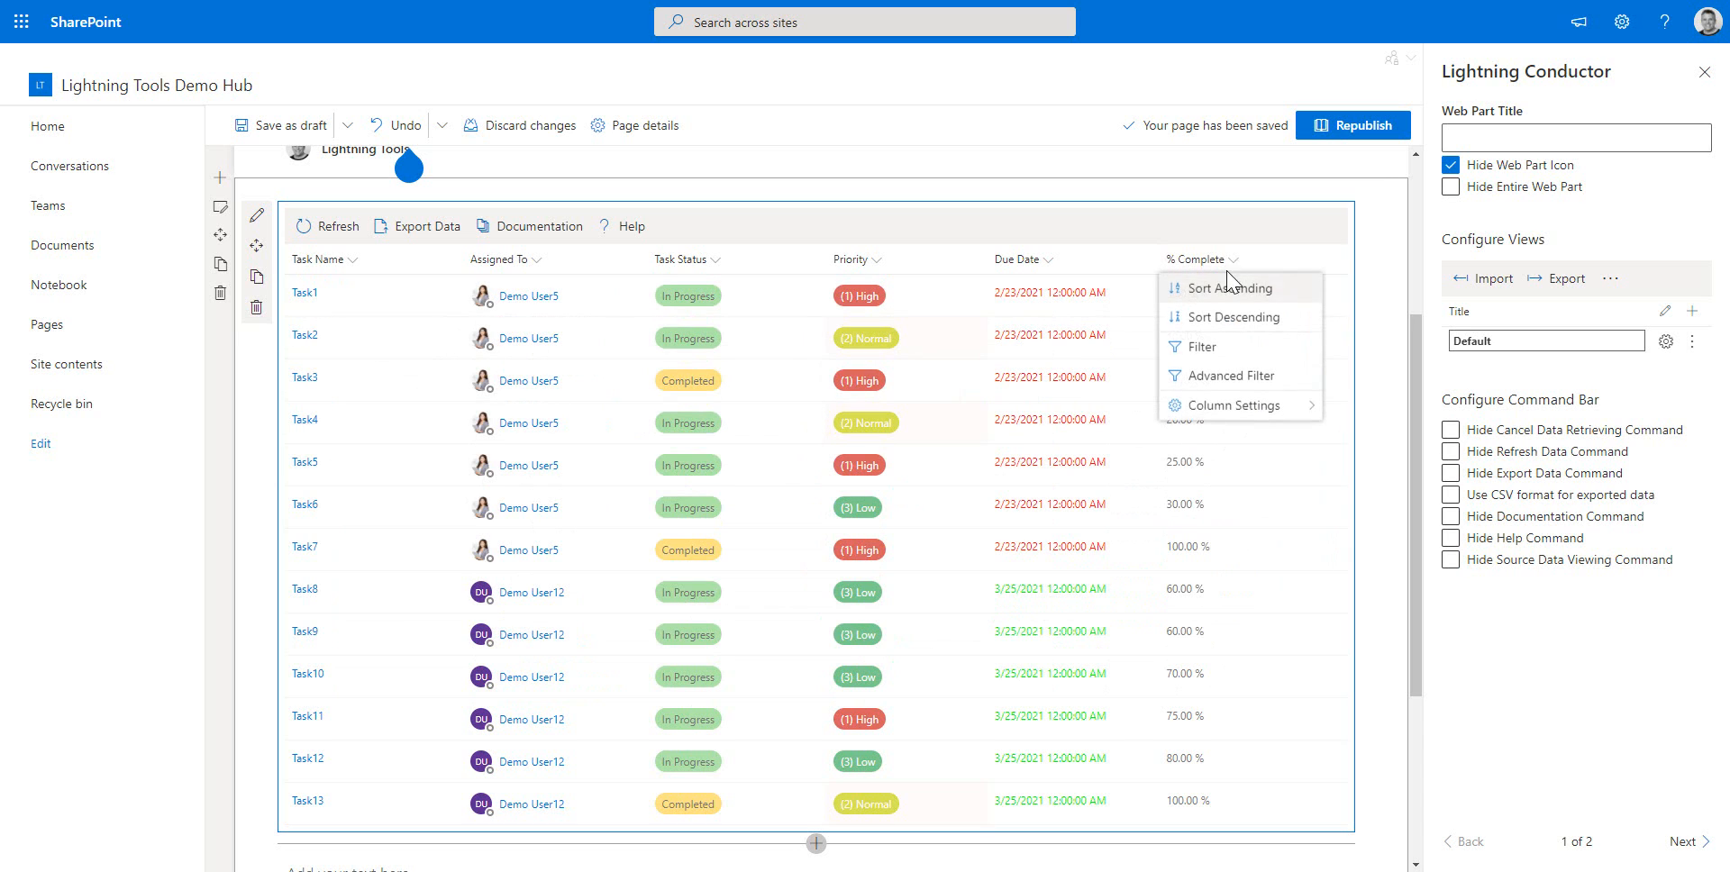
mouse_move(1216, 417)
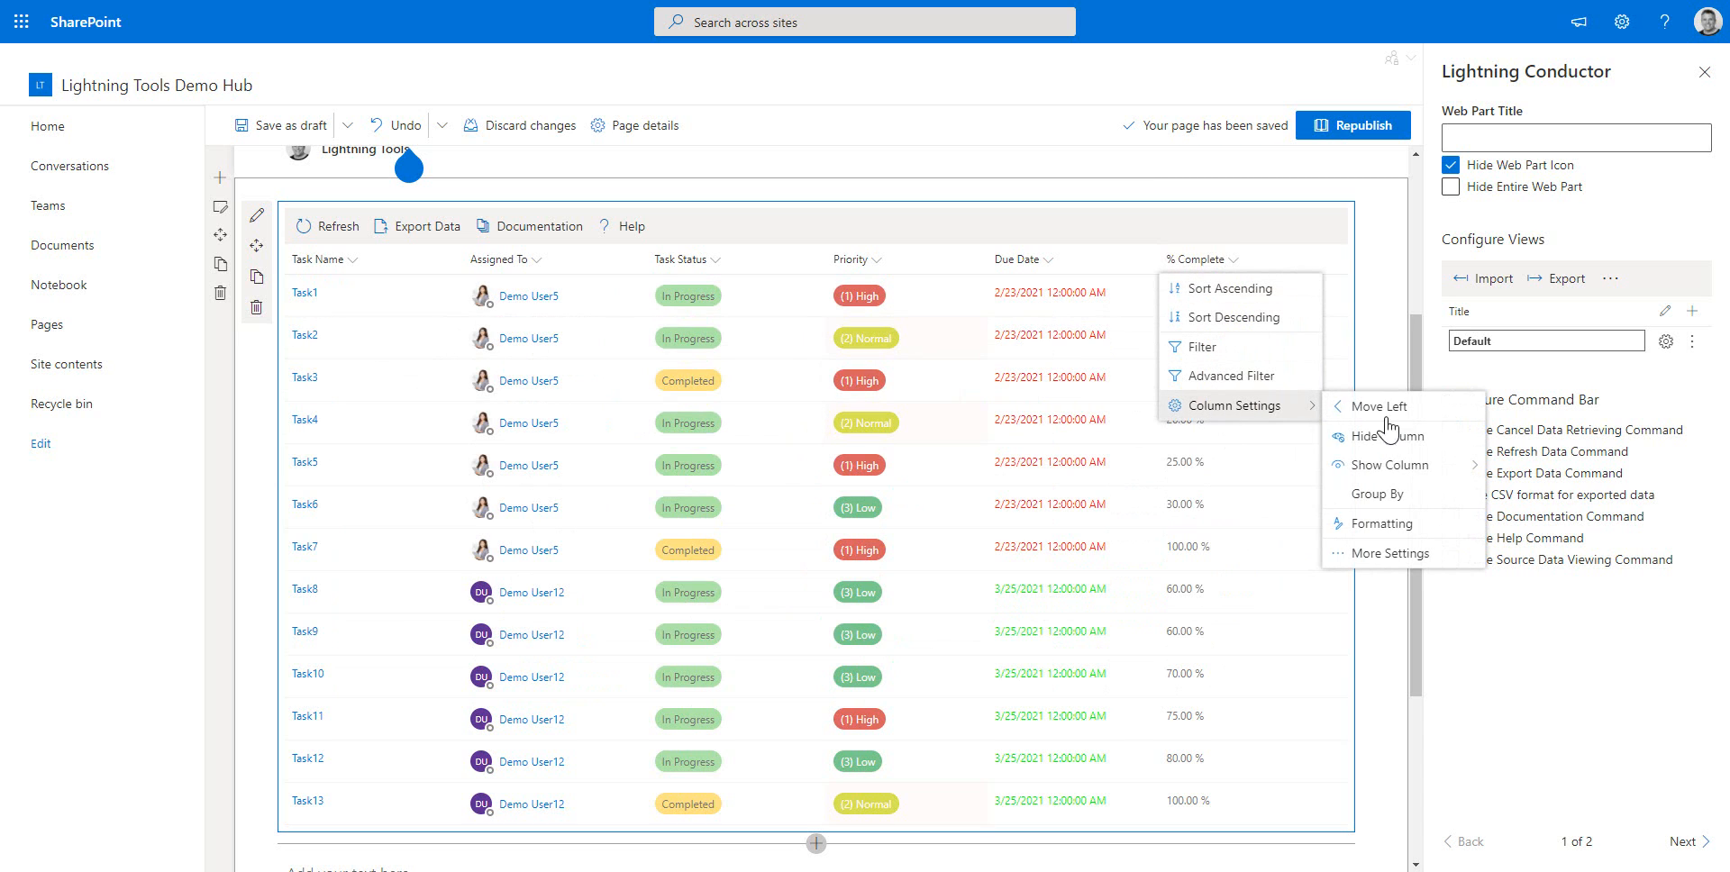
click(1384, 528)
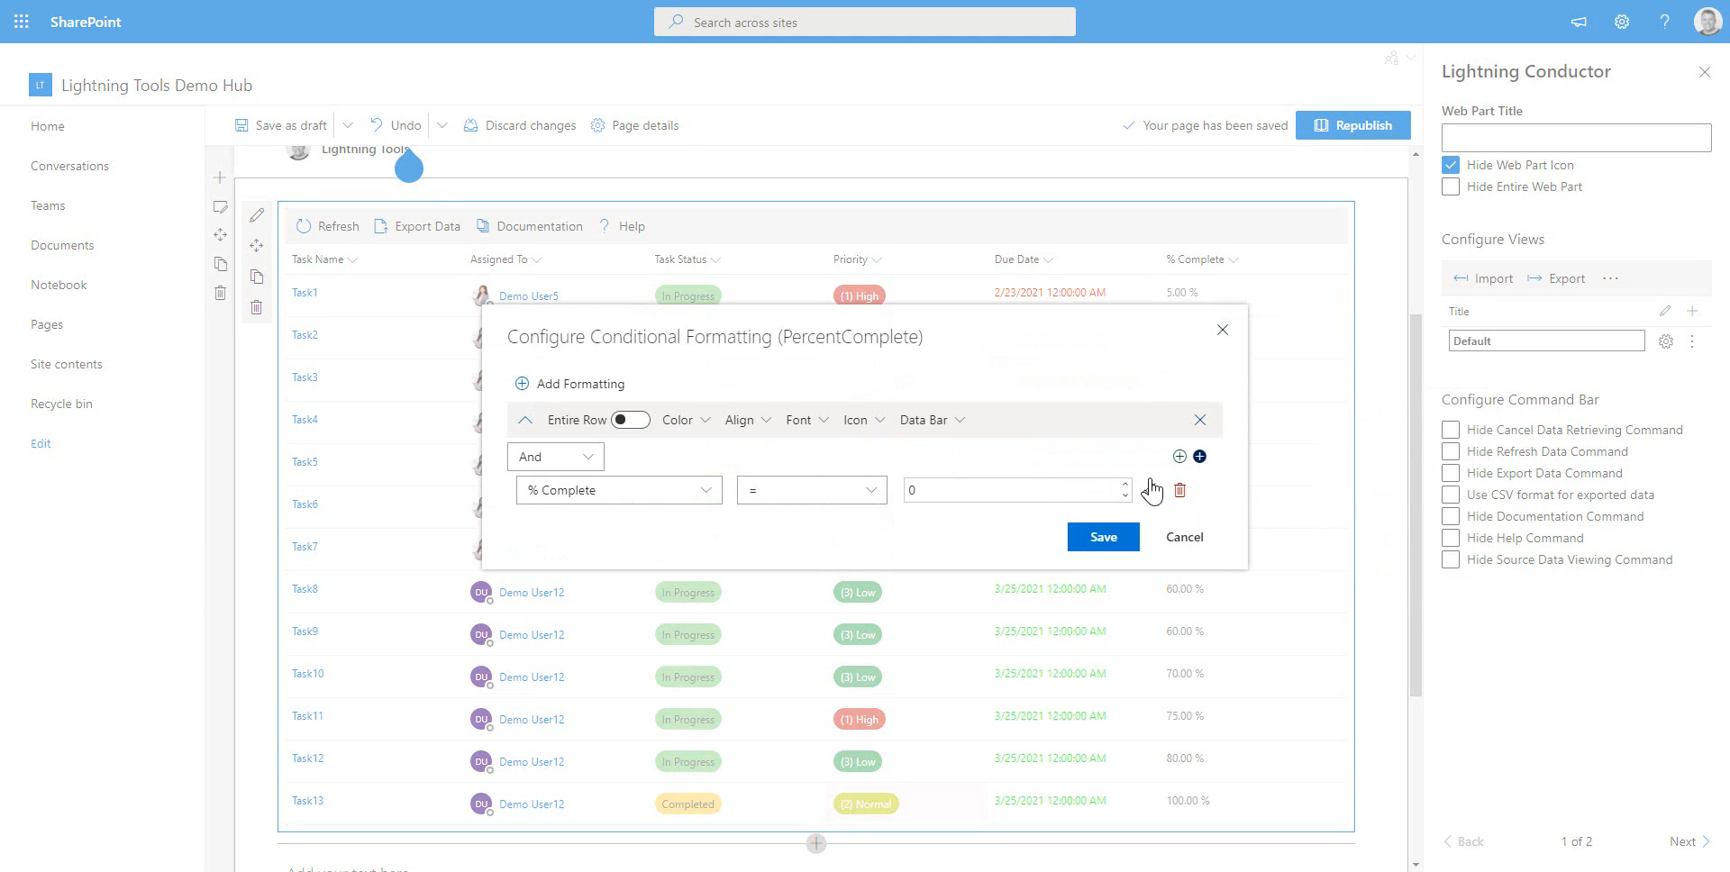
click(1179, 490)
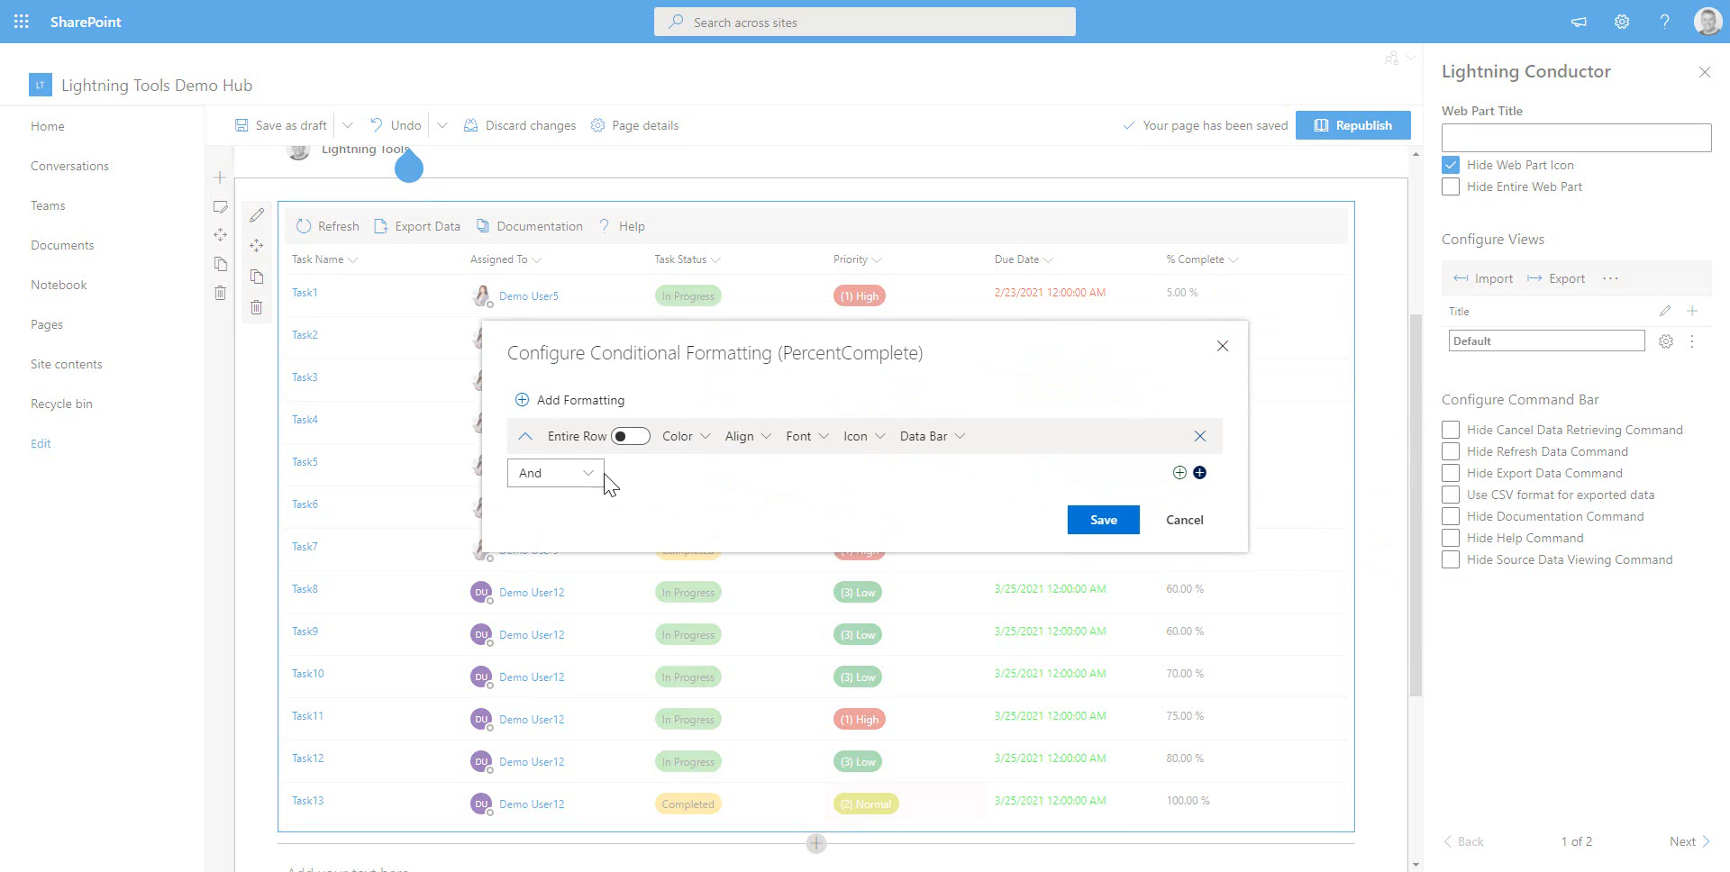
Add a data bar to the % Complete formatting with a max value of 1
click(963, 440)
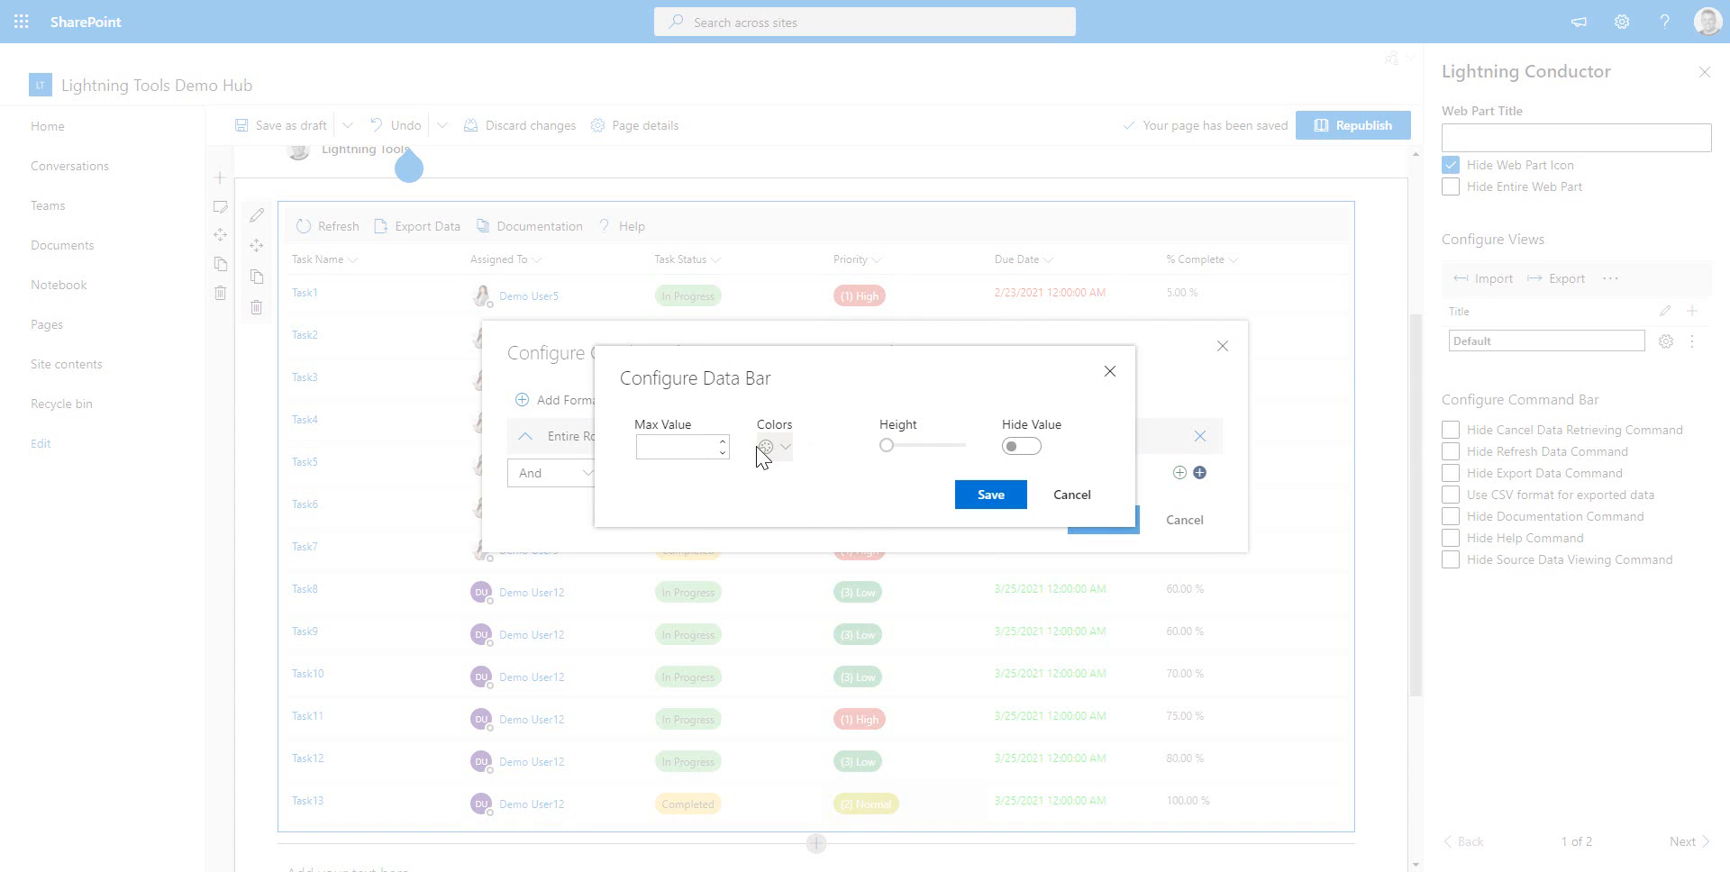
click(689, 447)
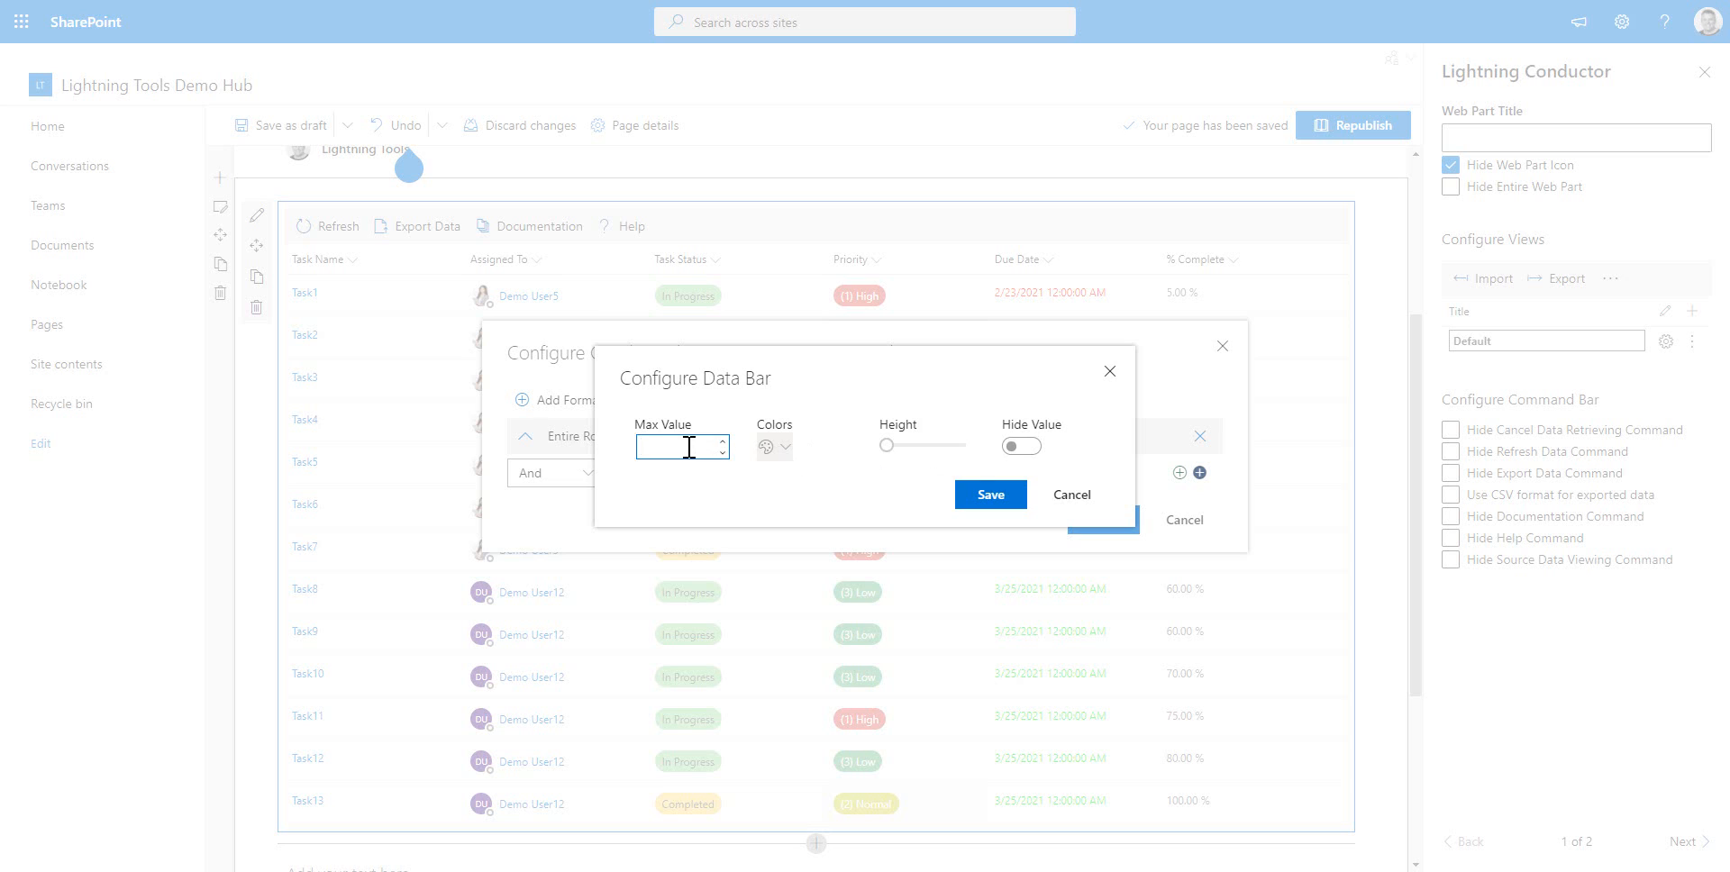
text(1)
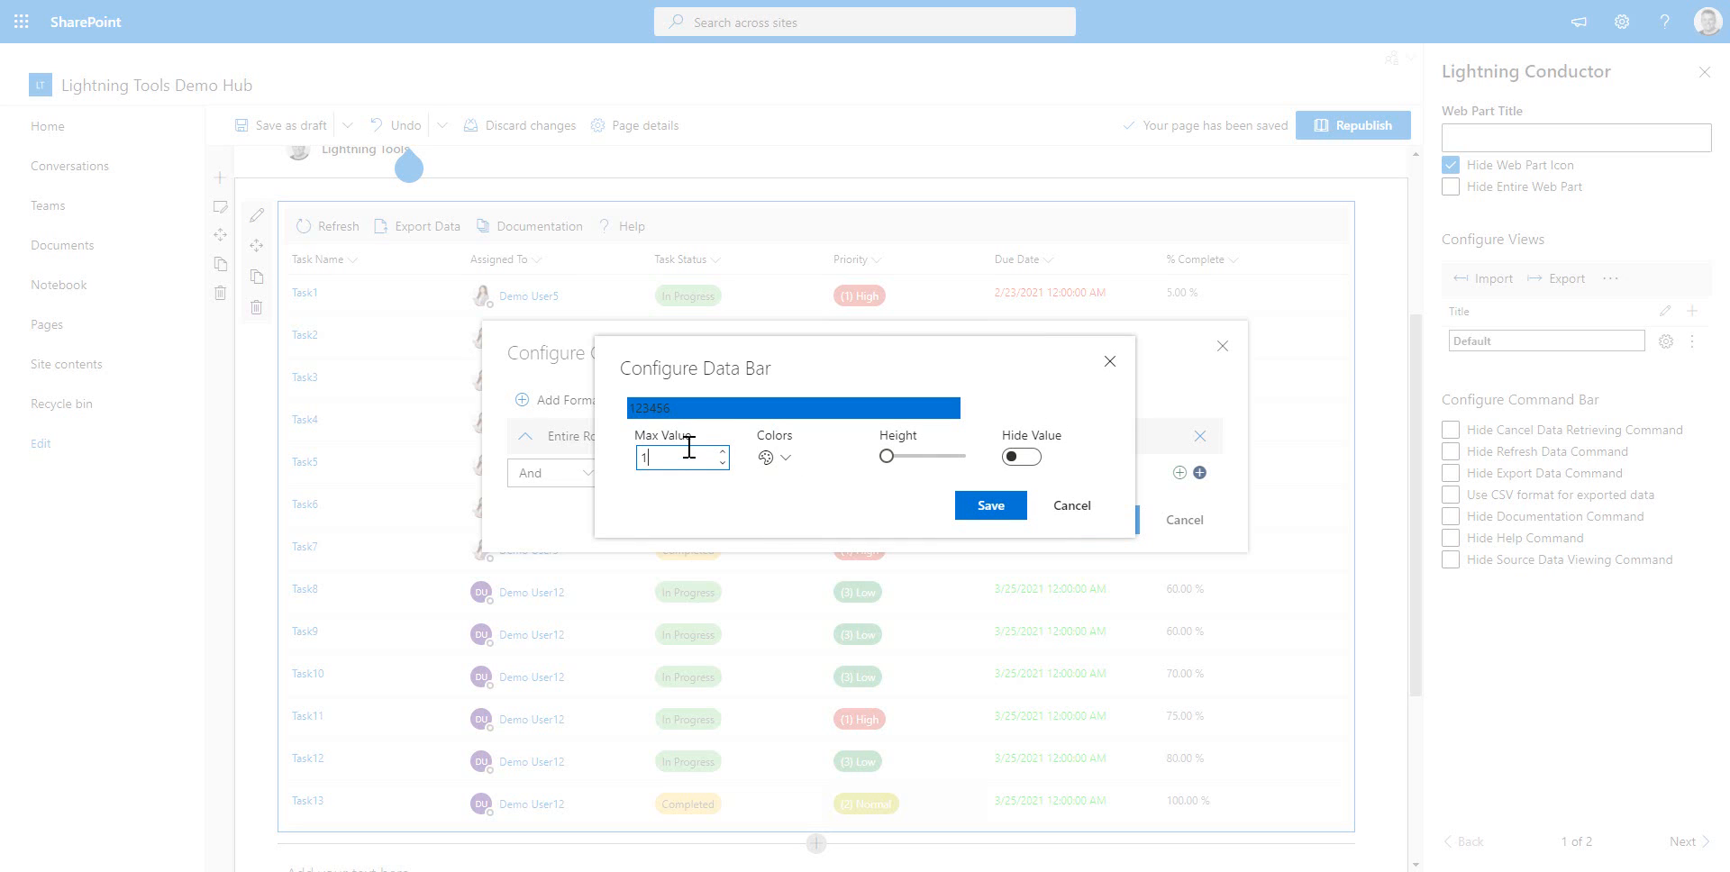
click(793, 530)
Set the data bar colour to custom blue 0078d4 with alpha about 10, then save the data bar and formatting
click(782, 461)
mouse_move(793, 487)
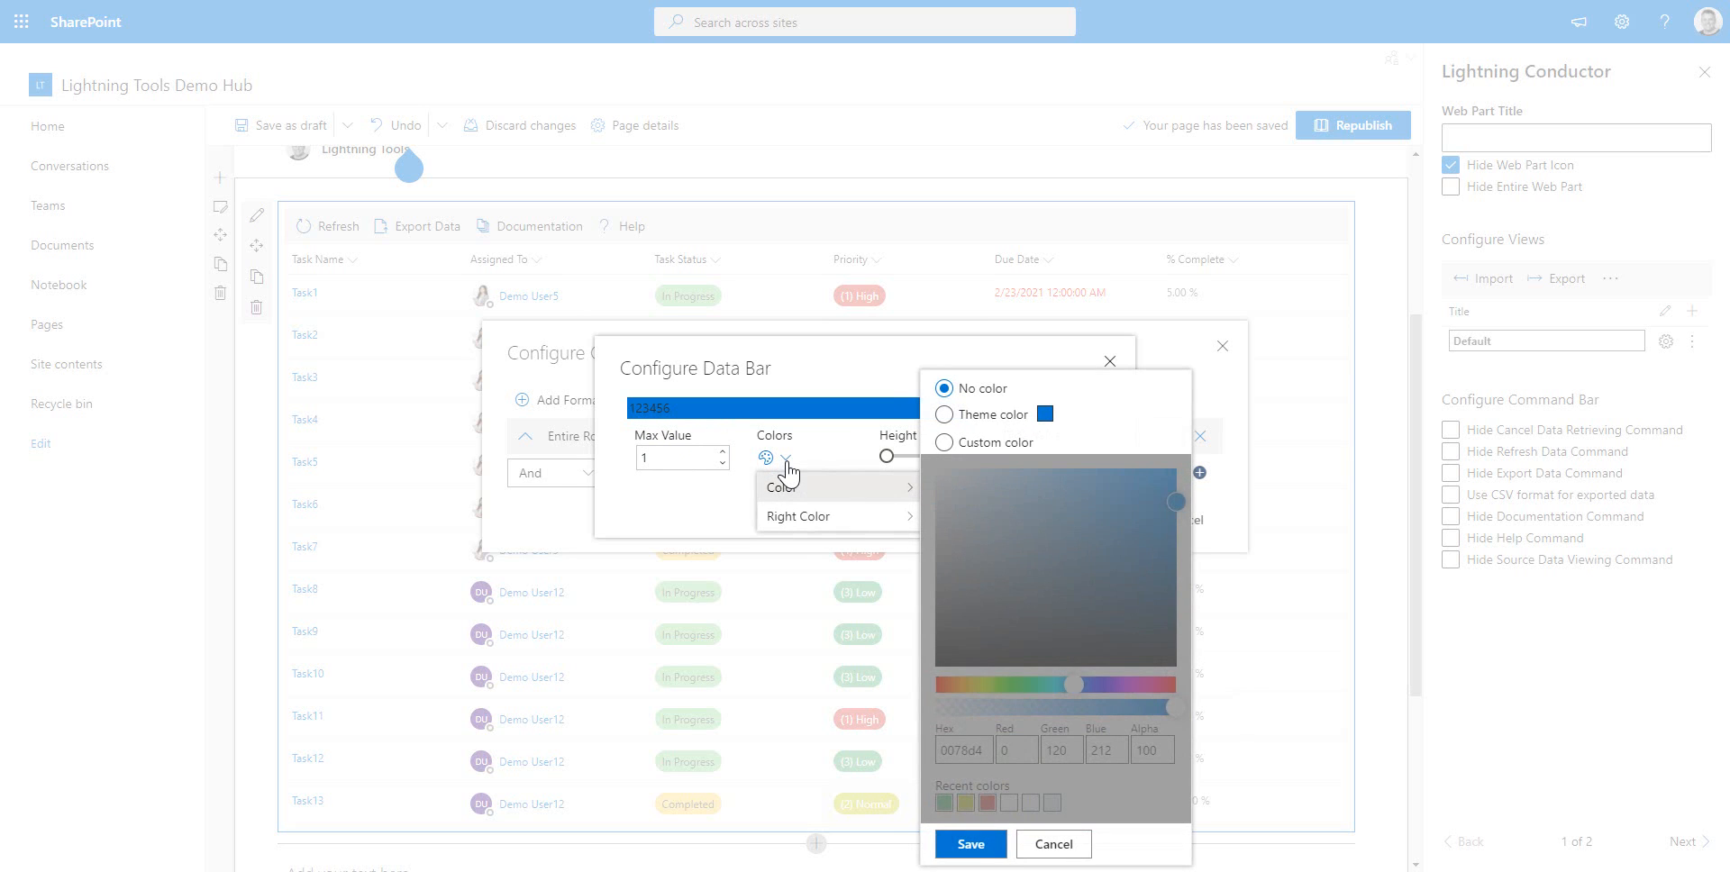
click(956, 445)
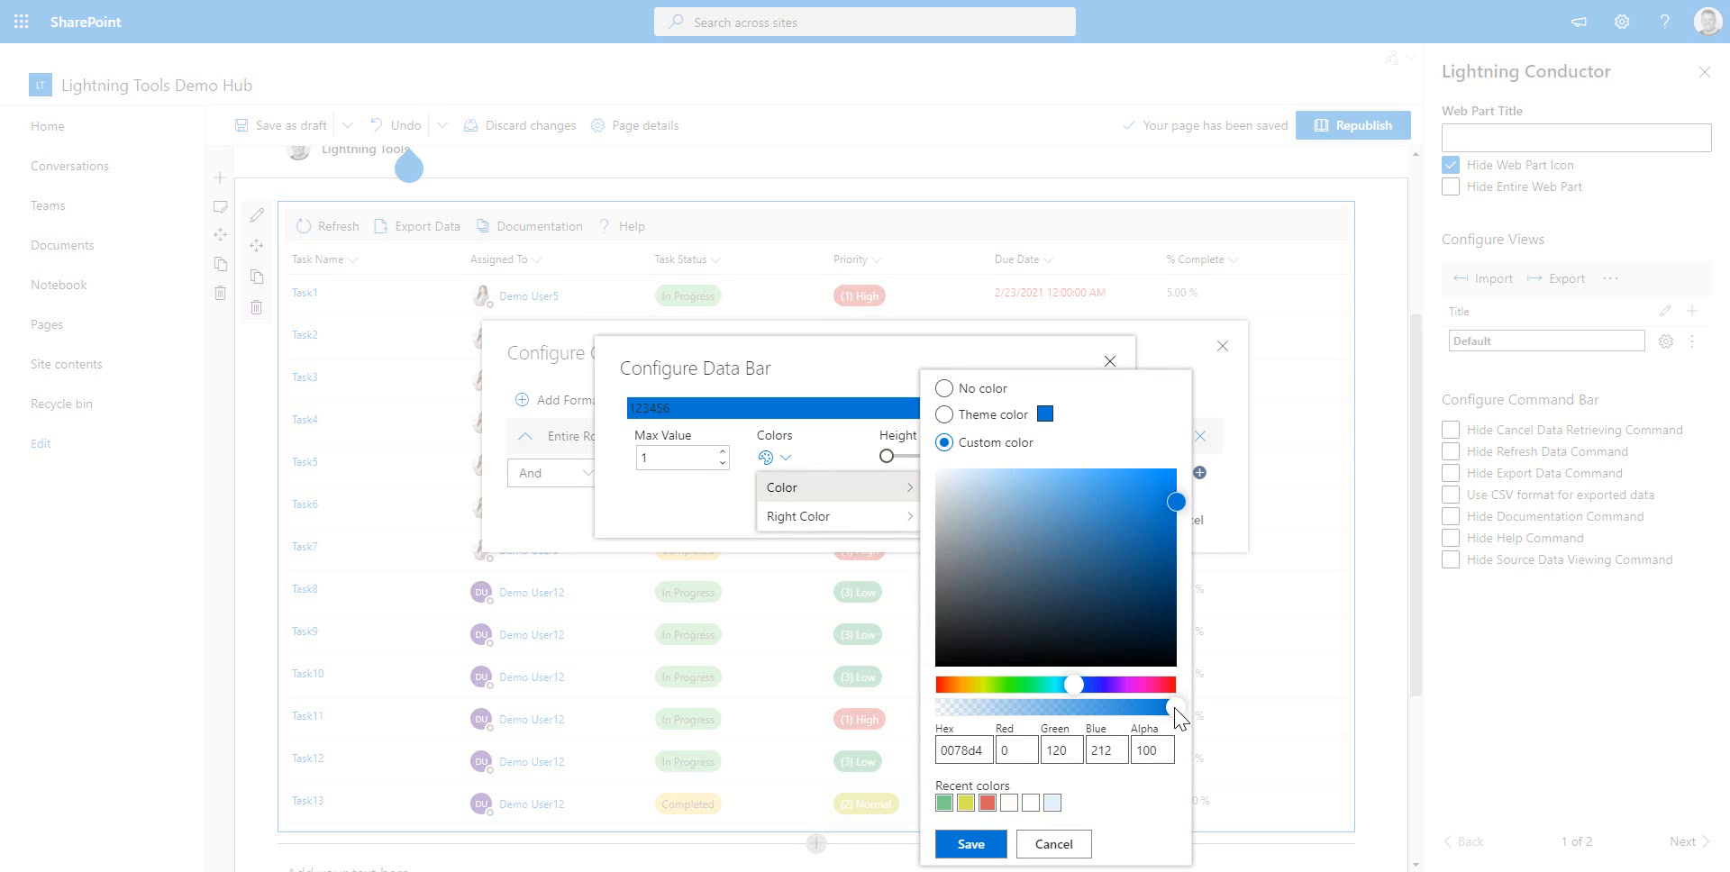
drag(1174, 709, 961, 707)
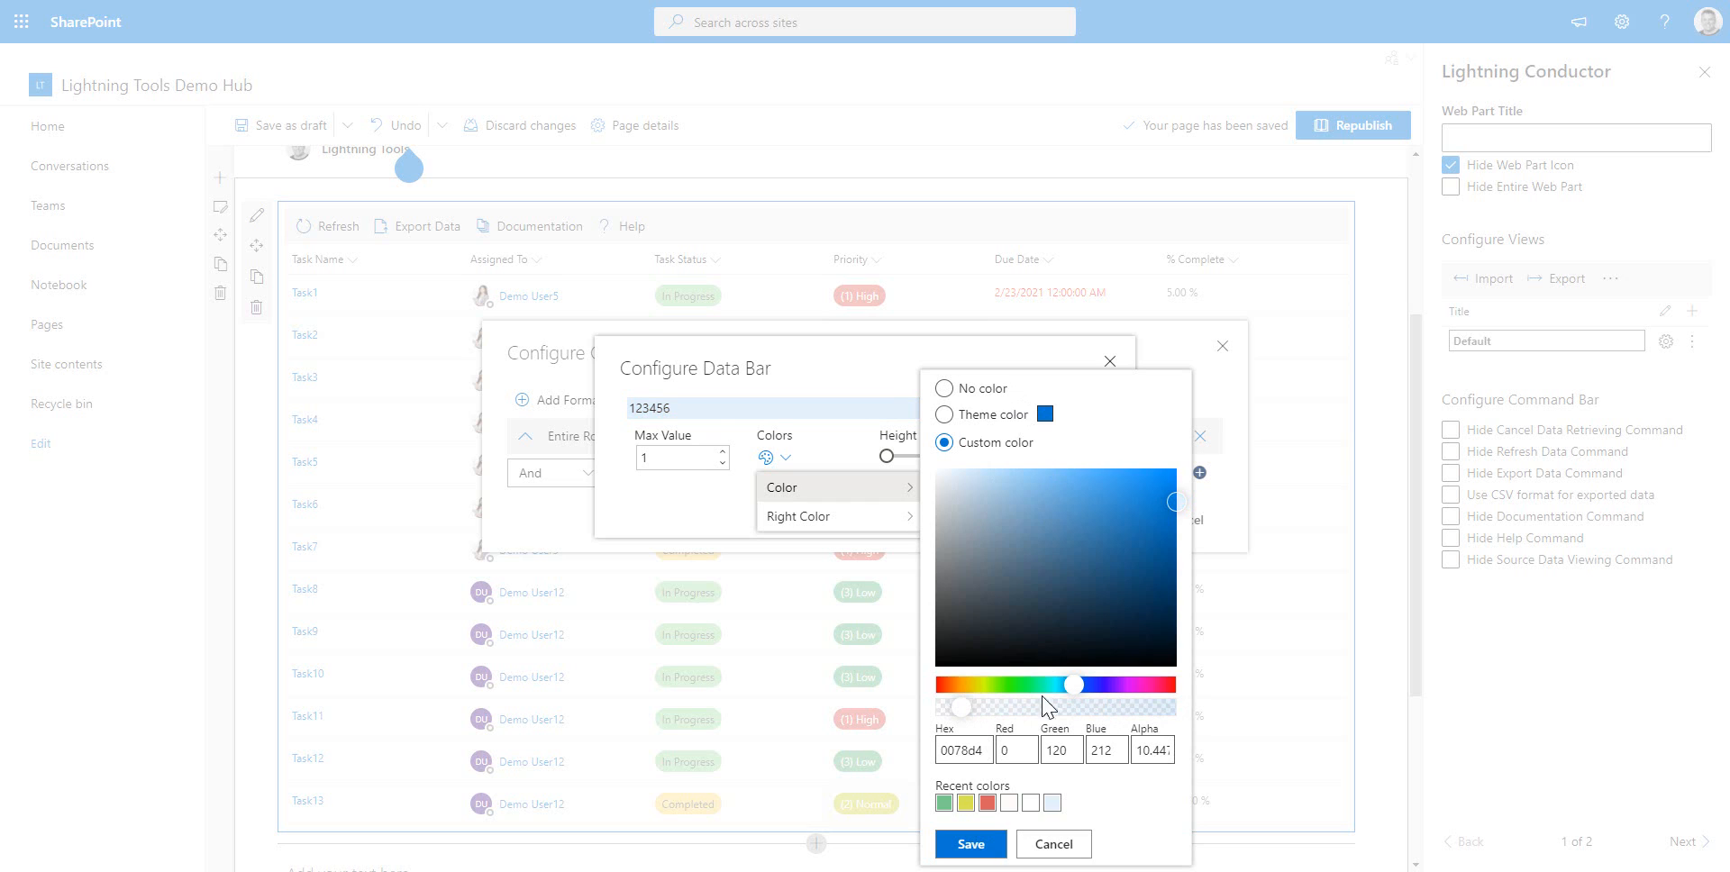
drag(966, 713, 968, 714)
click(965, 840)
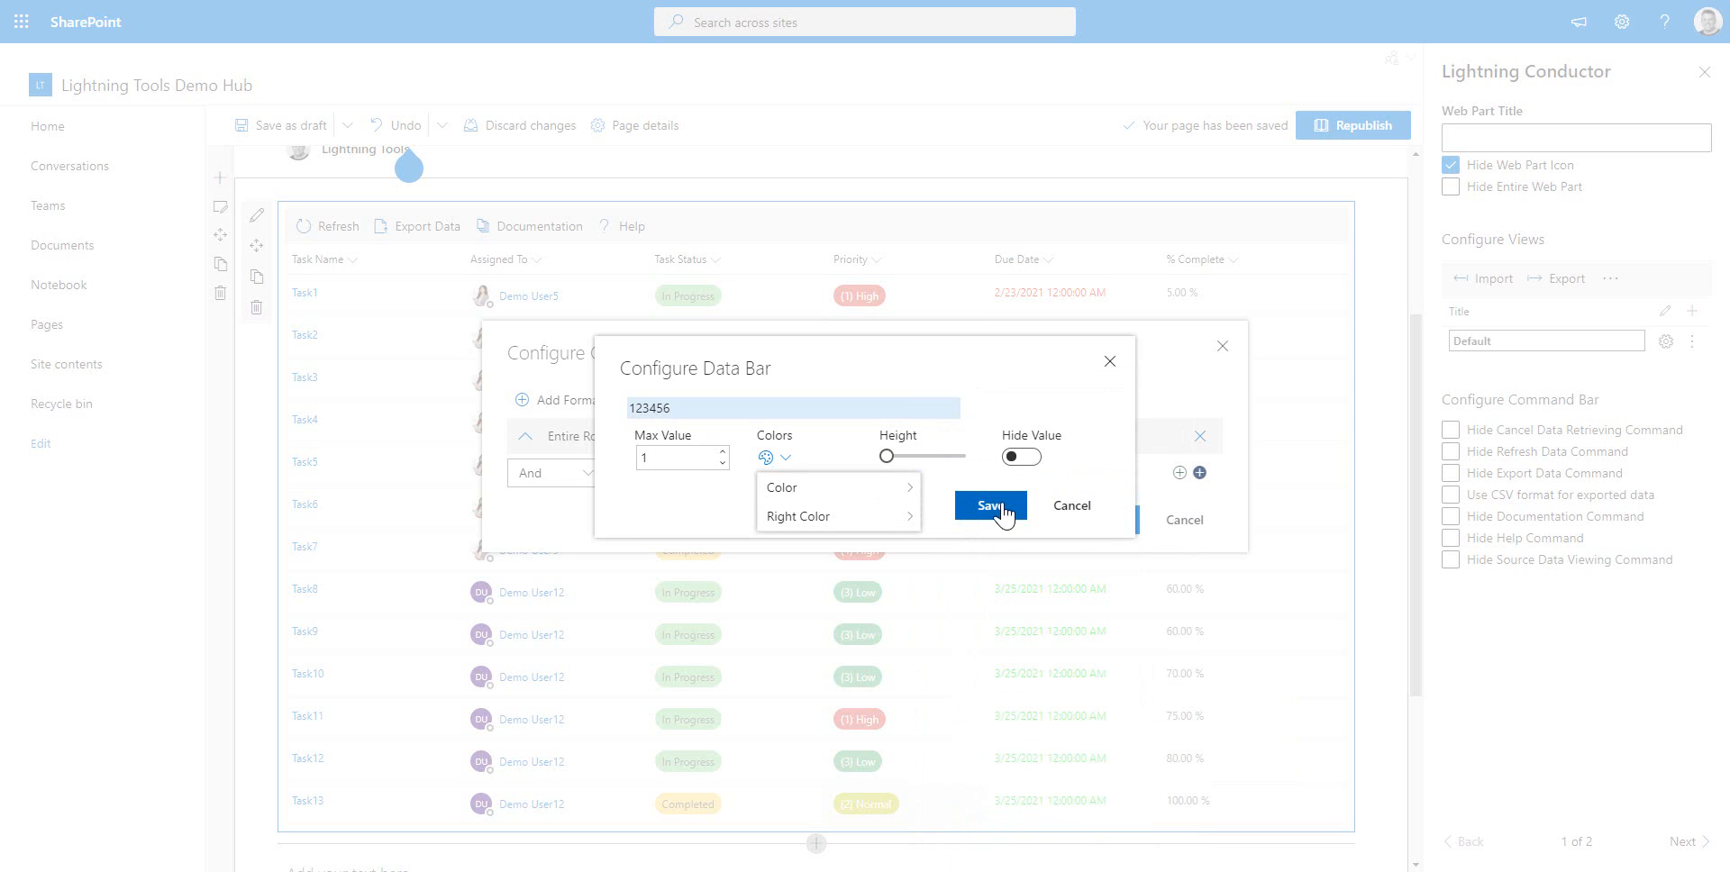
click(992, 506)
click(1099, 519)
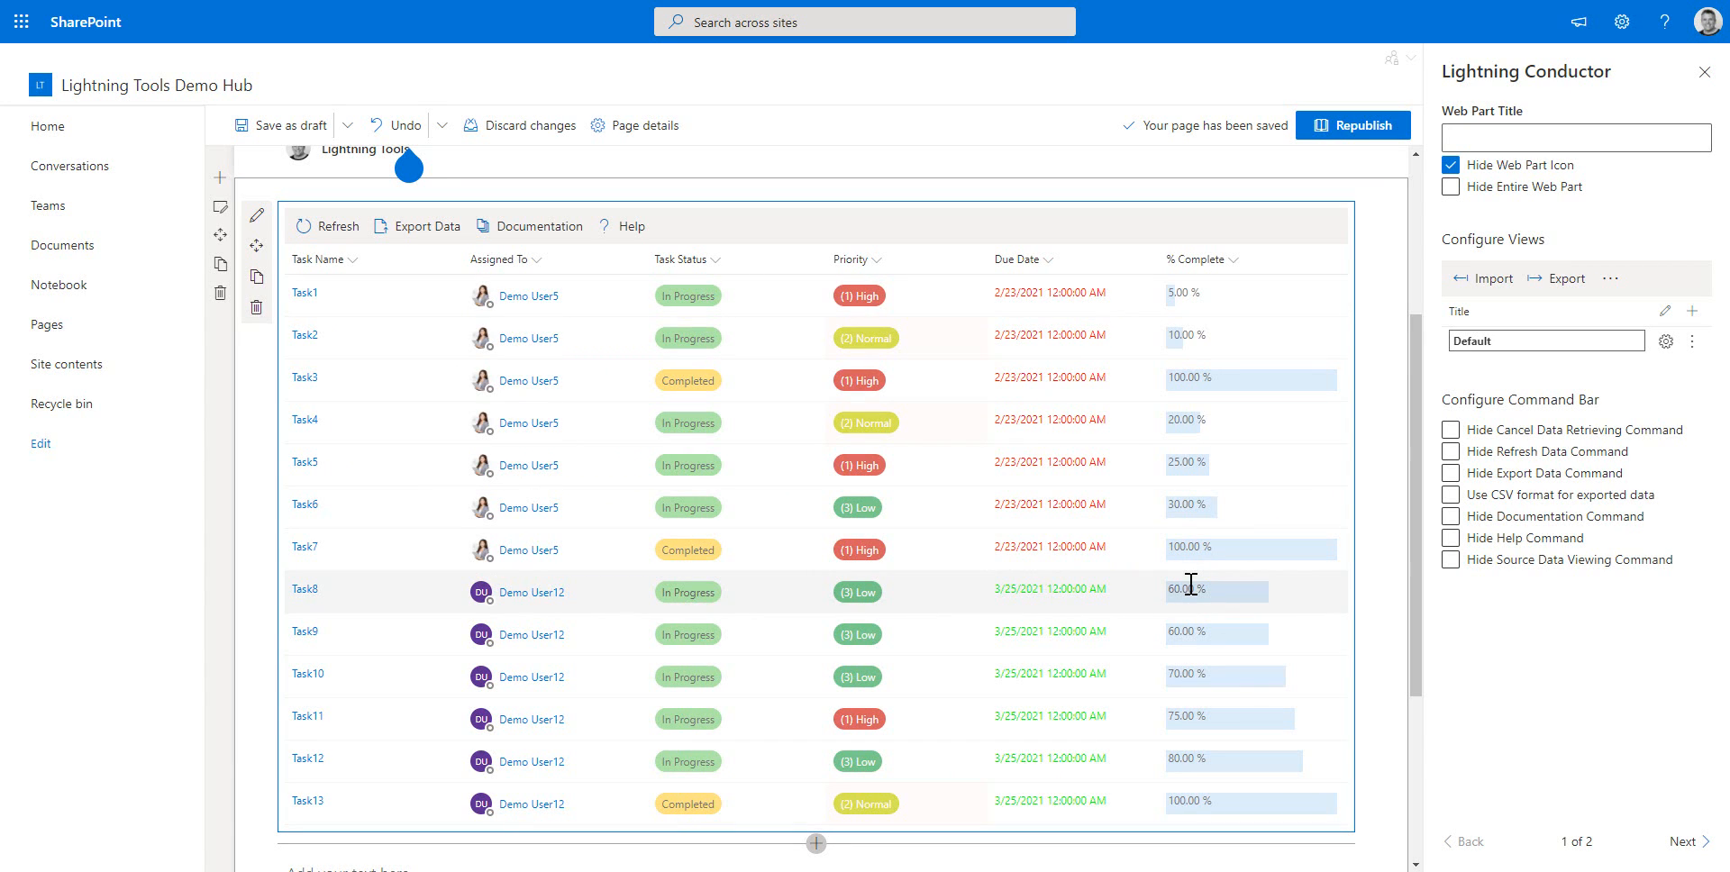
Show the Start Date column in the task roll-up
click(1046, 260)
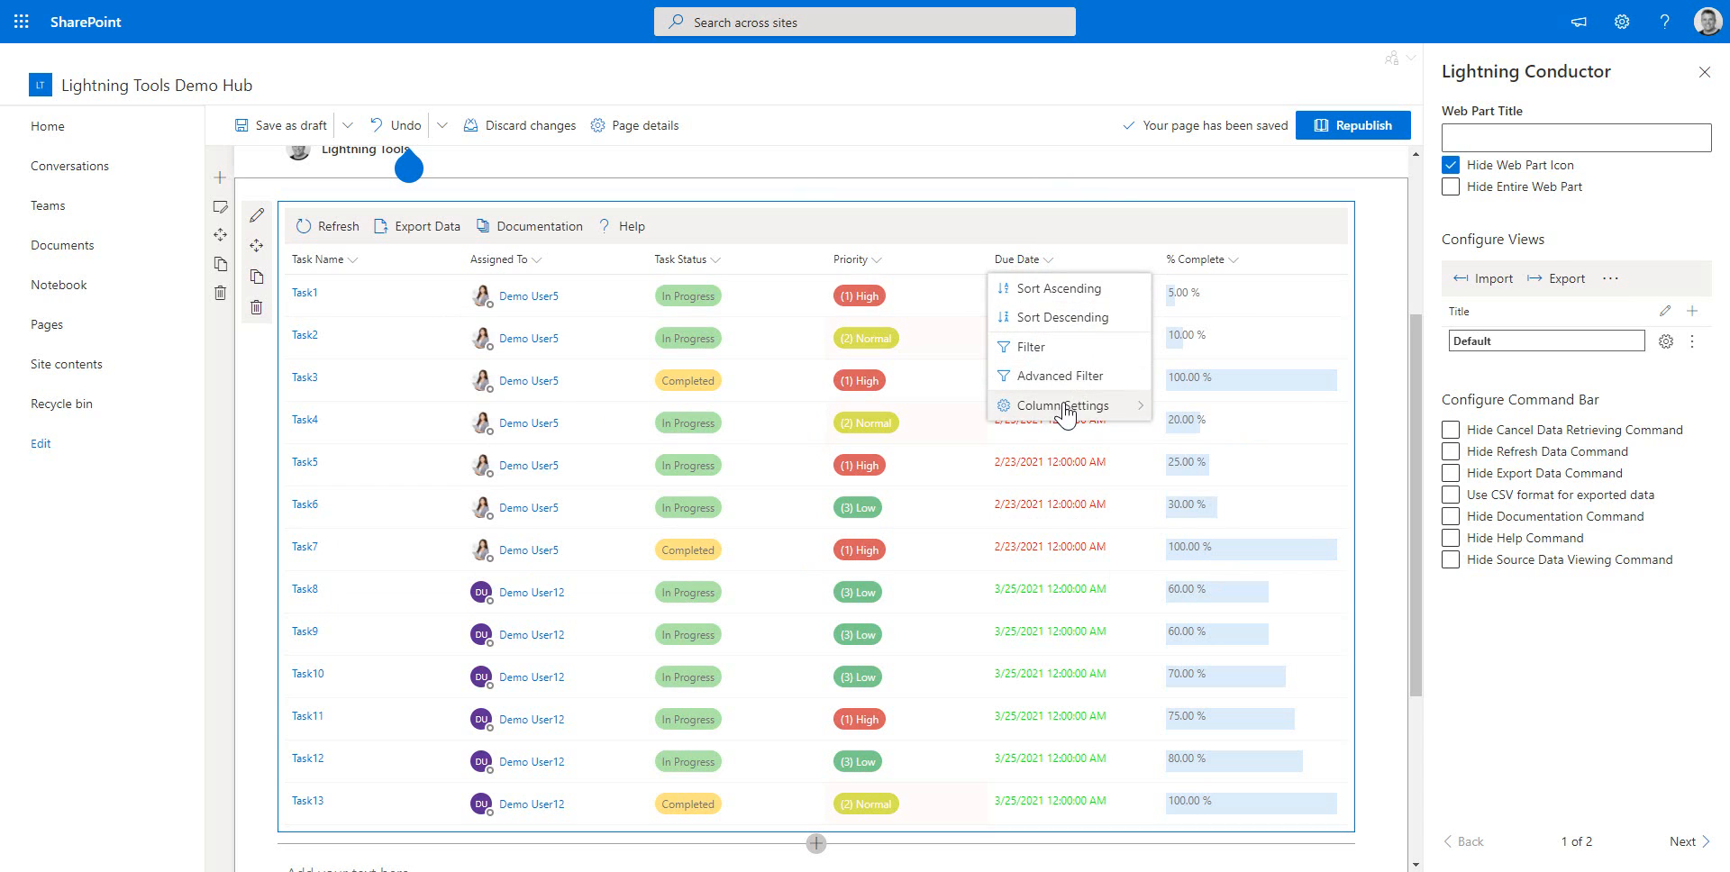
mouse_move(1063, 407)
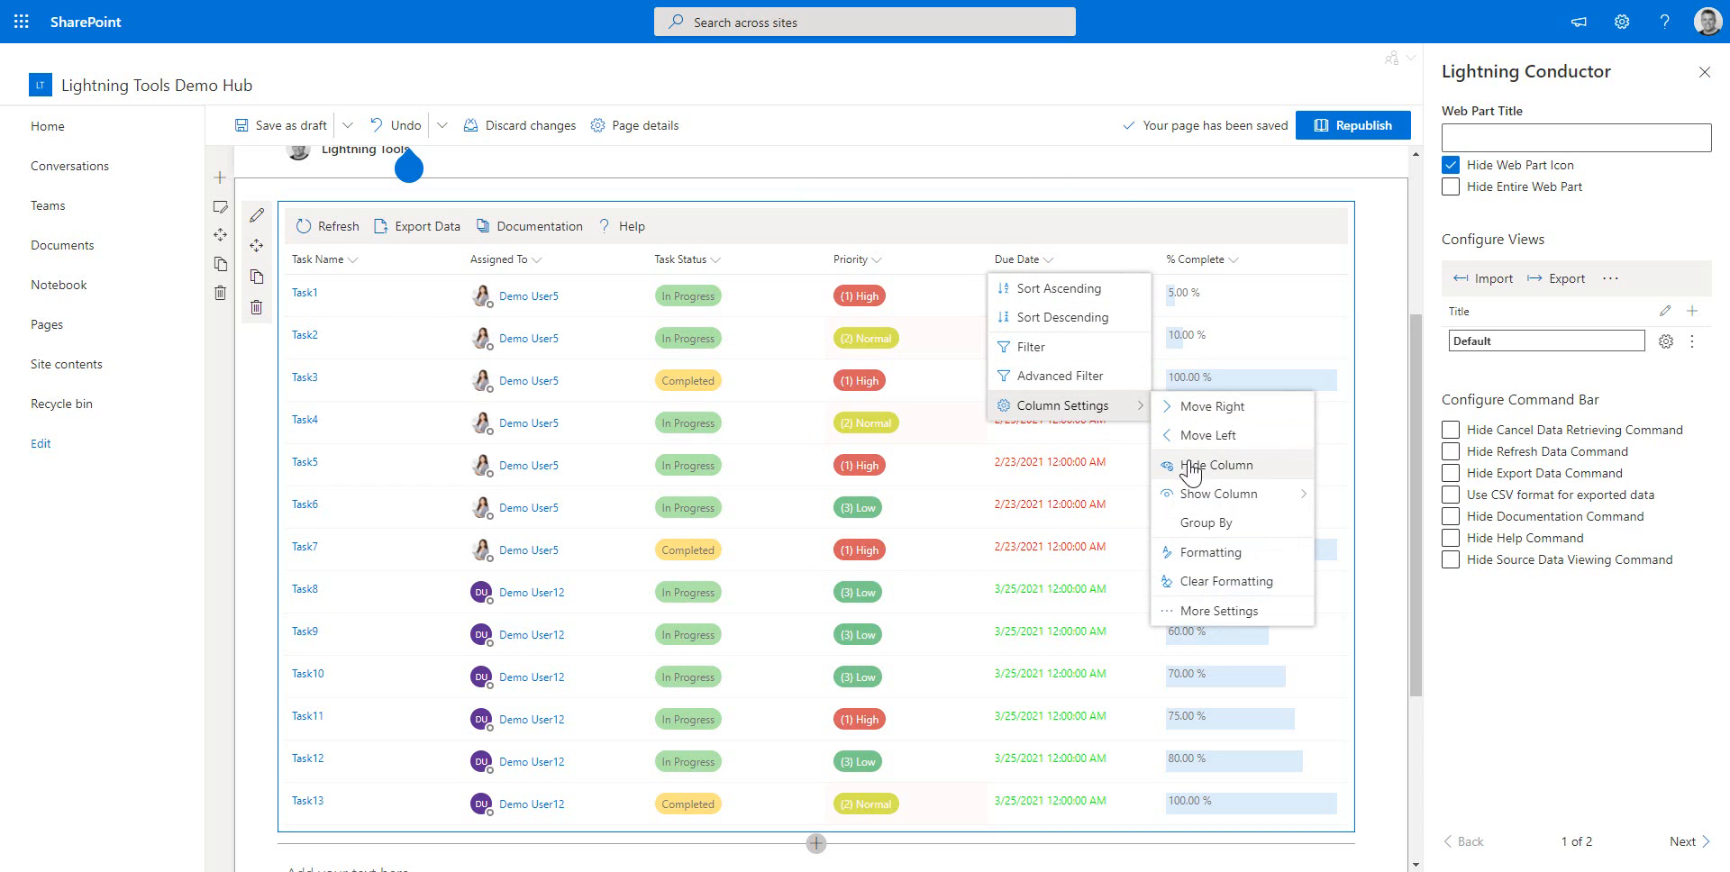
mouse_move(1210, 498)
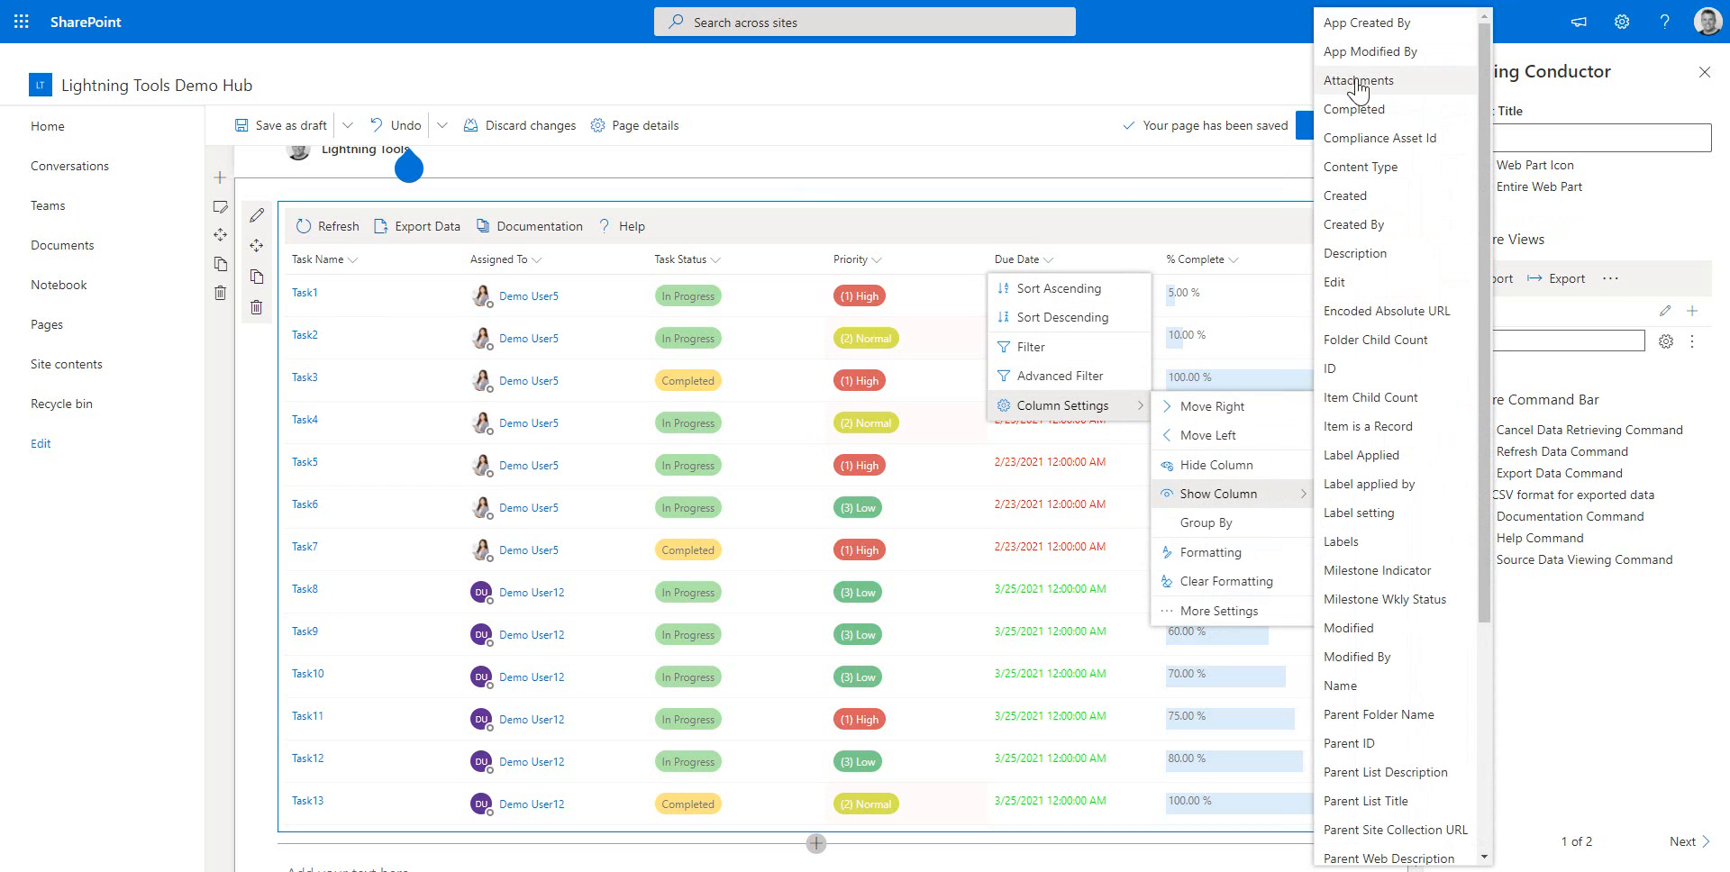
scroll(1388, 647, down, 3)
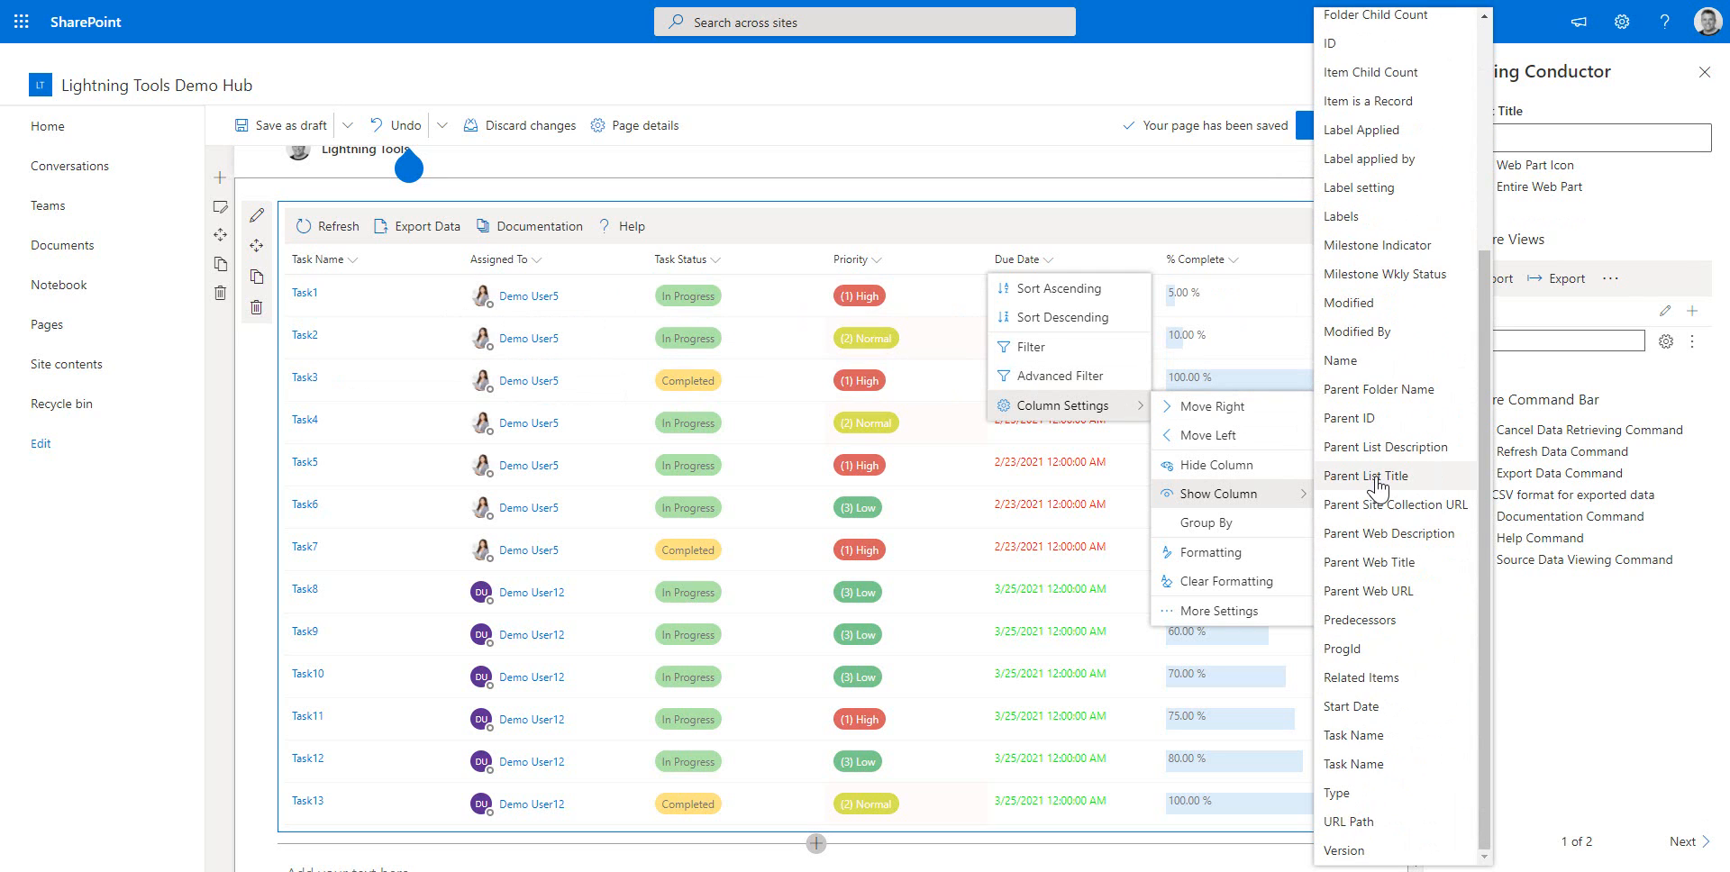
click(1351, 707)
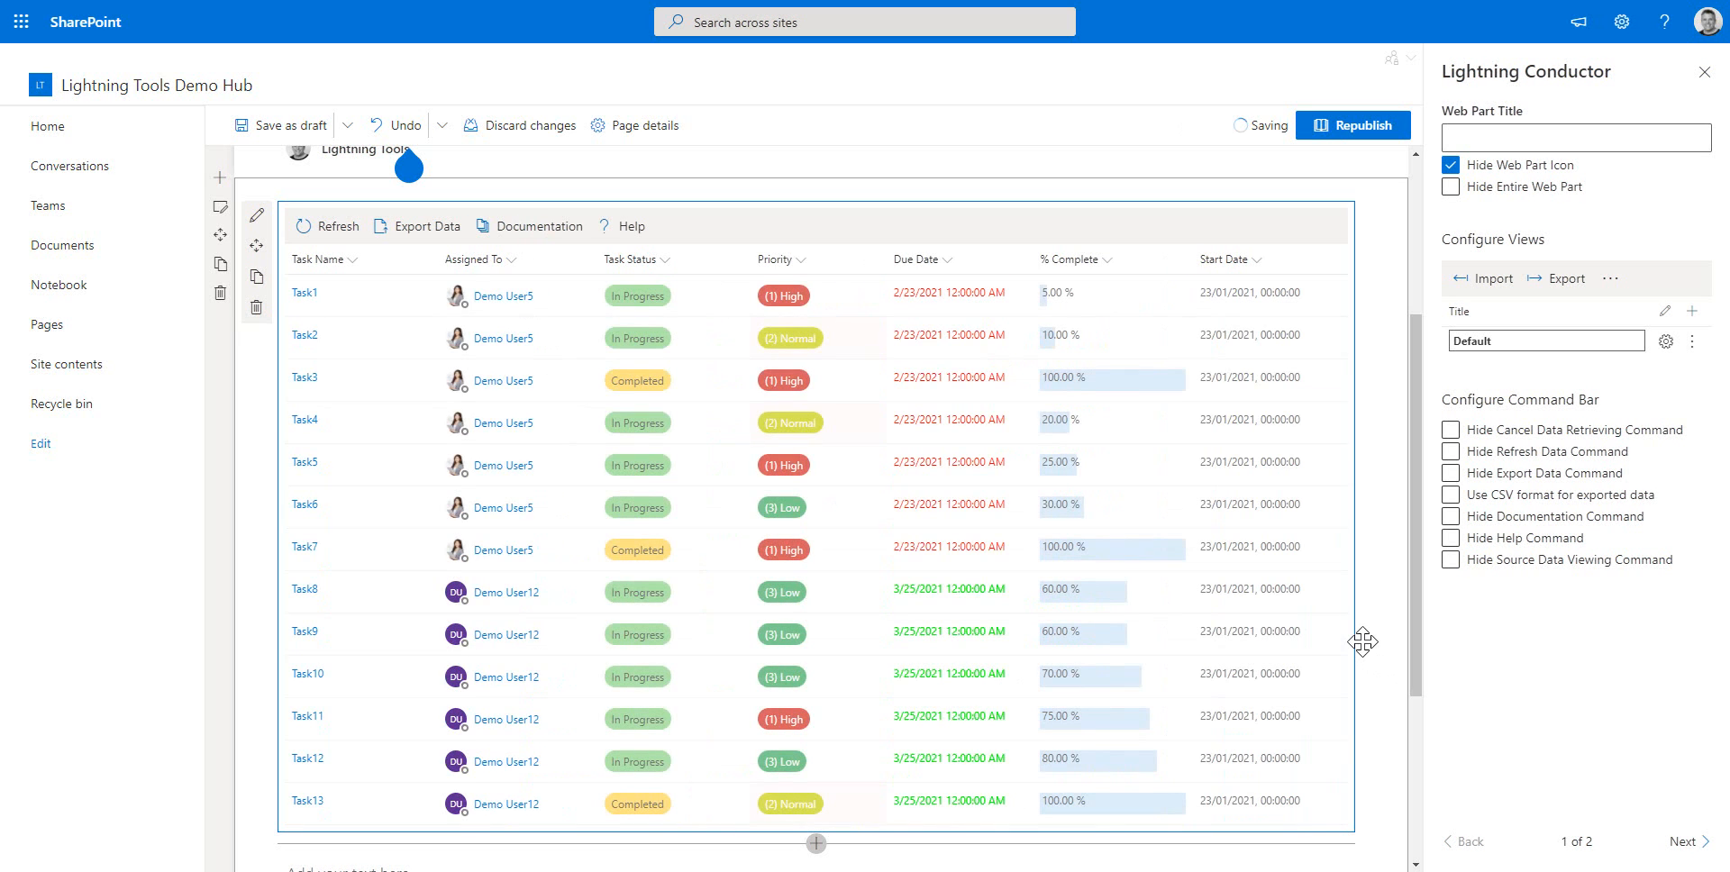
Change the Start Date column's display format to a date-only format and save the column settings
click(1251, 261)
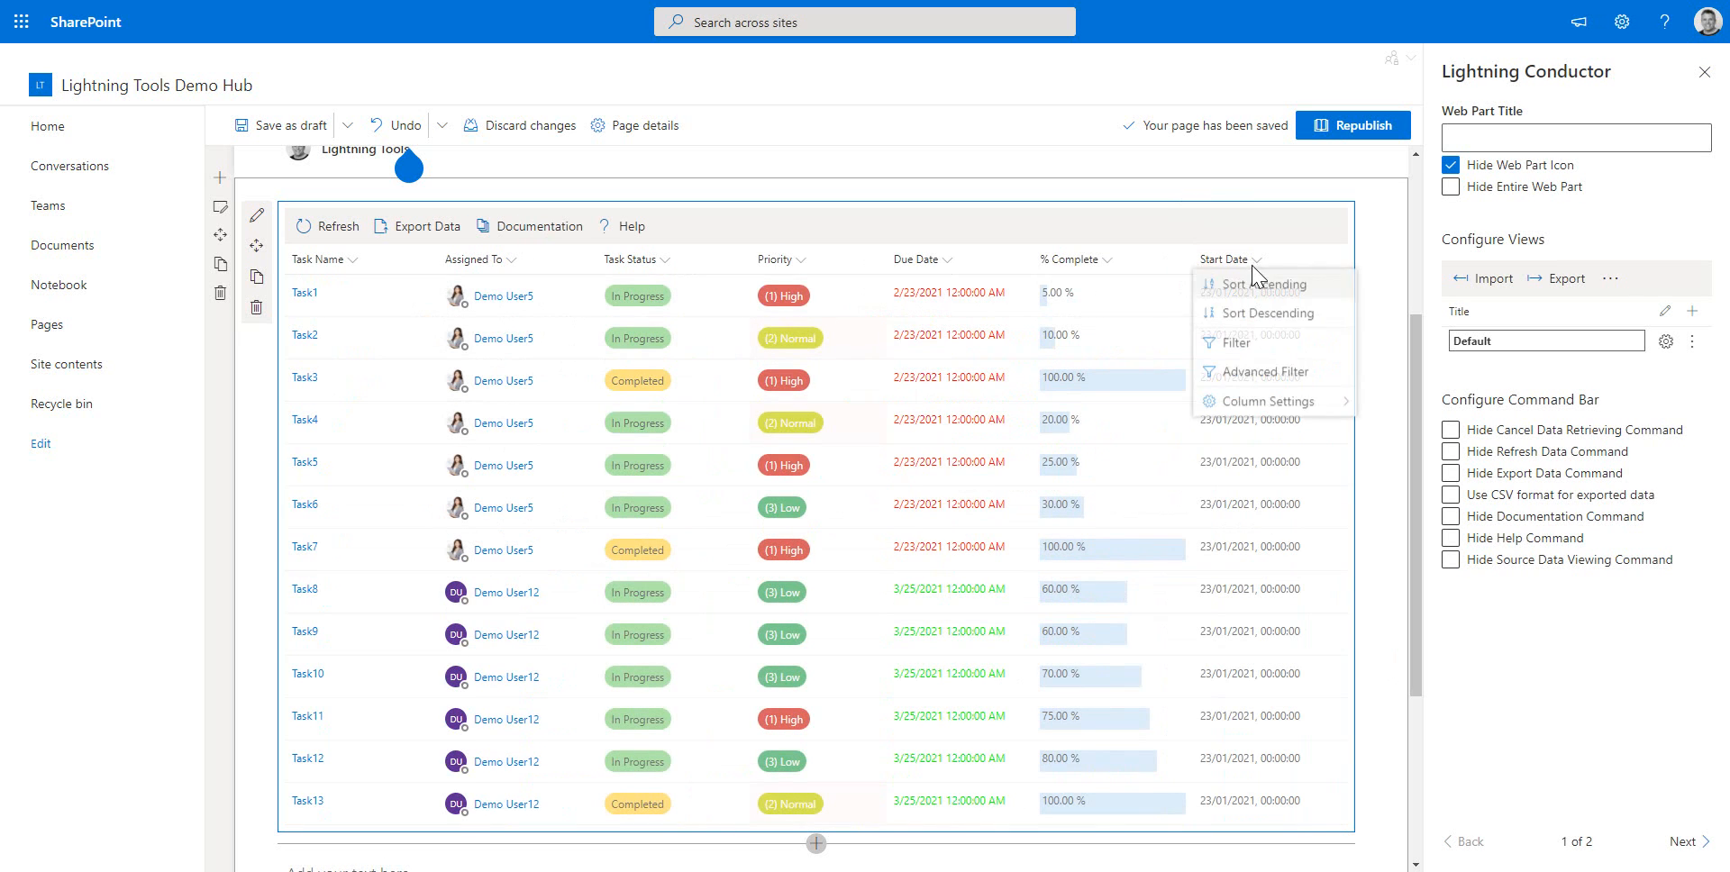
mouse_move(1298, 405)
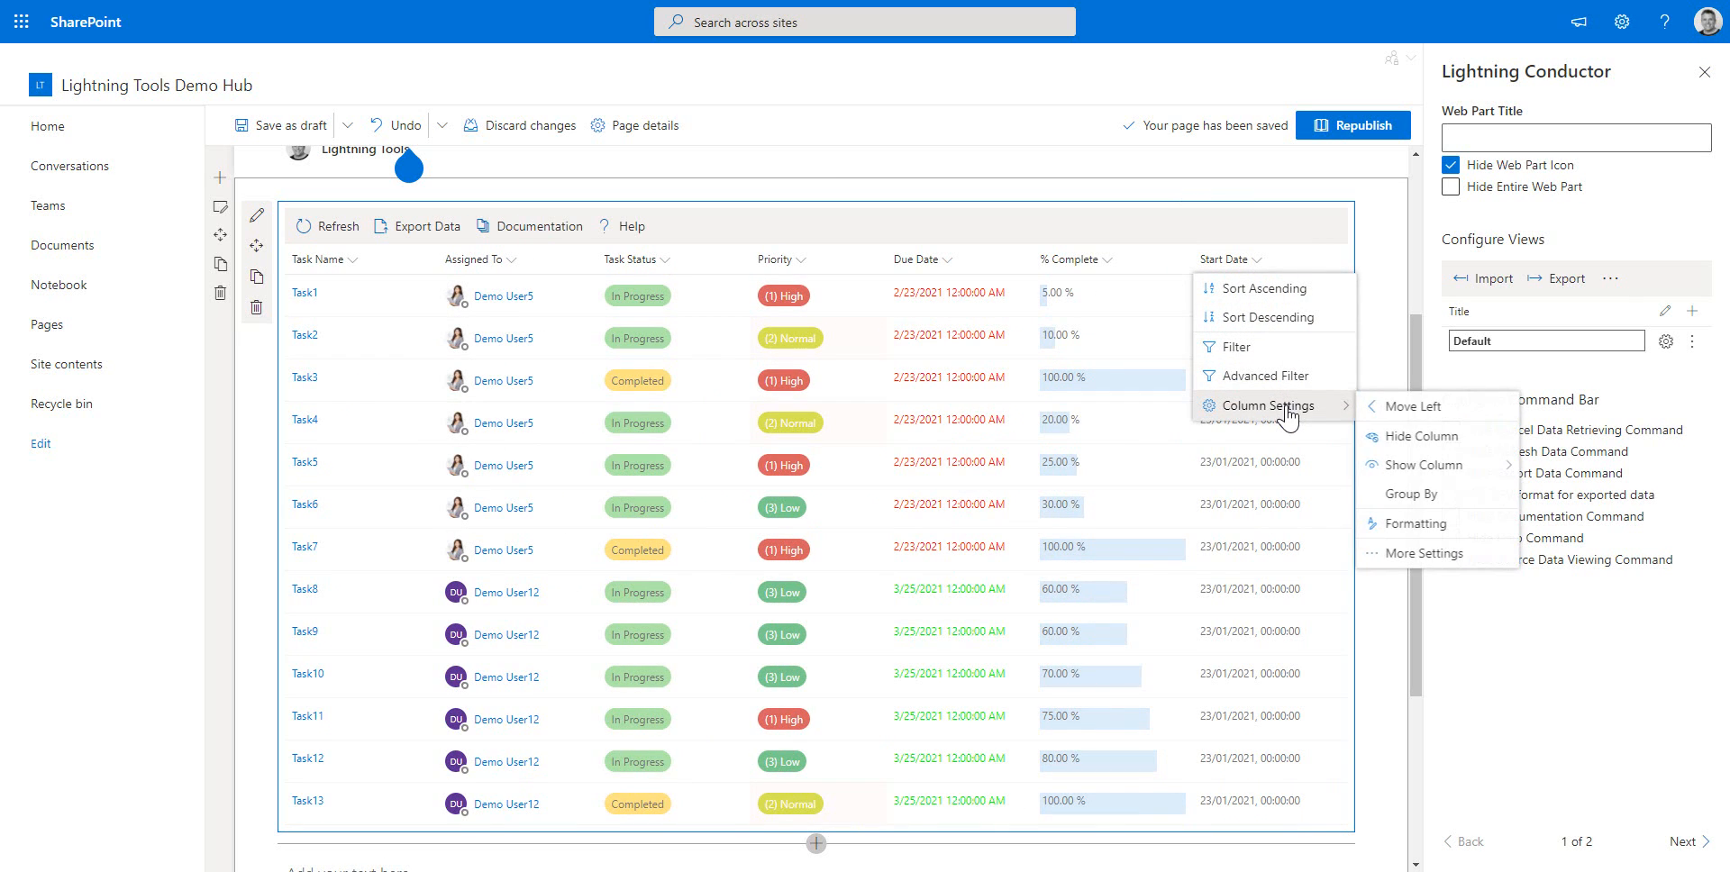
click(1426, 553)
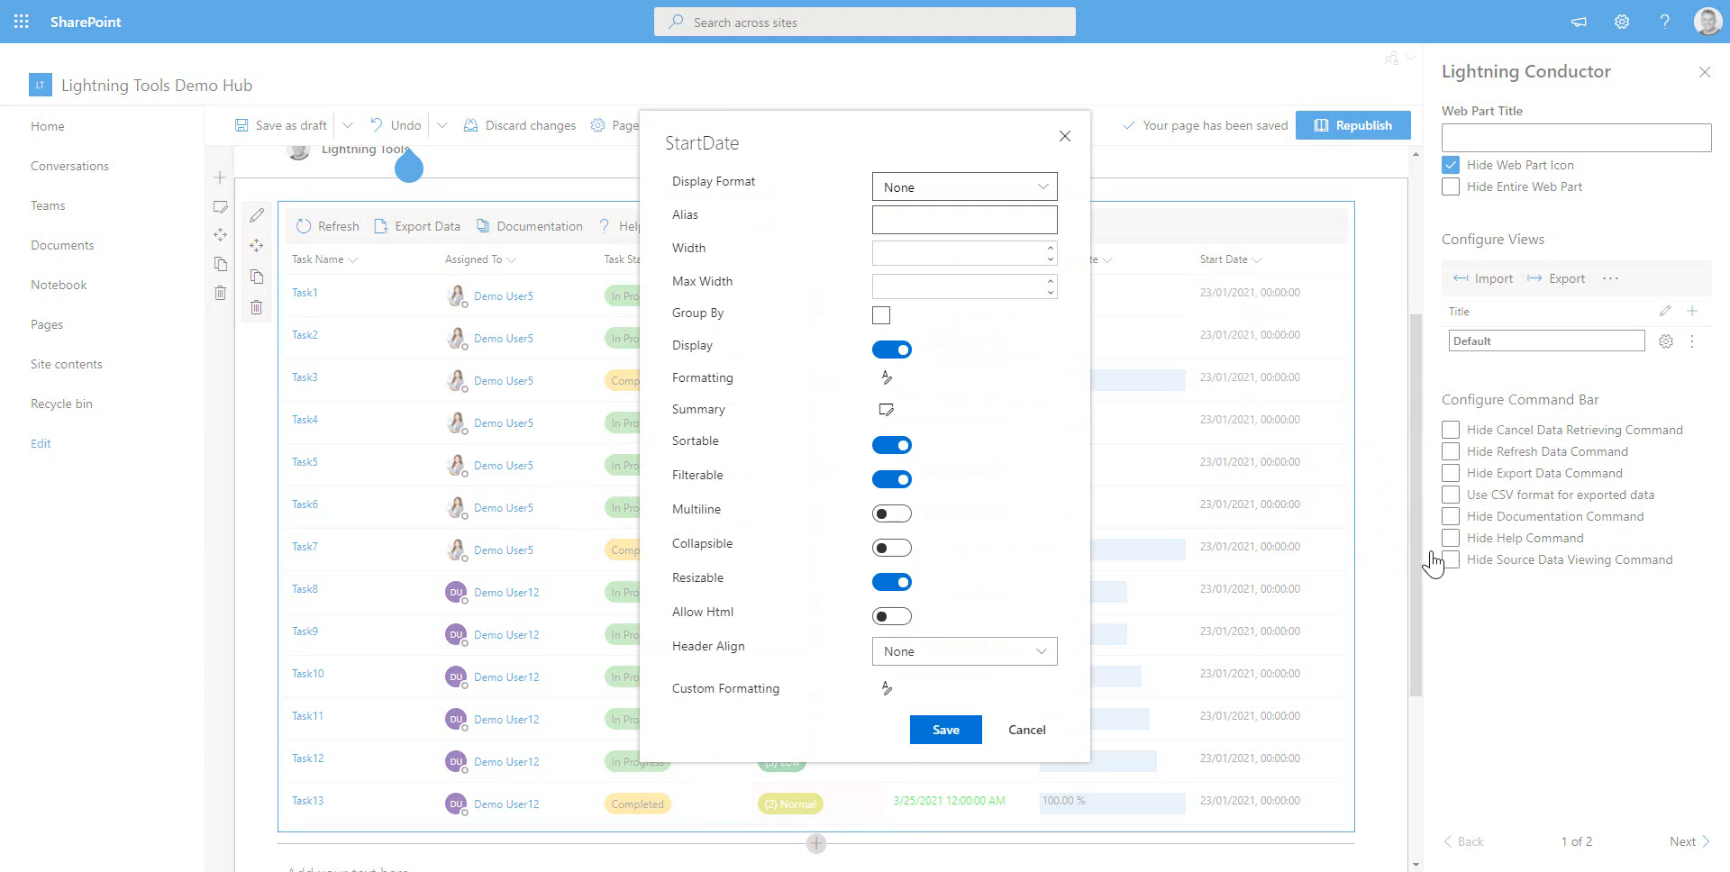
click(1037, 187)
click(968, 331)
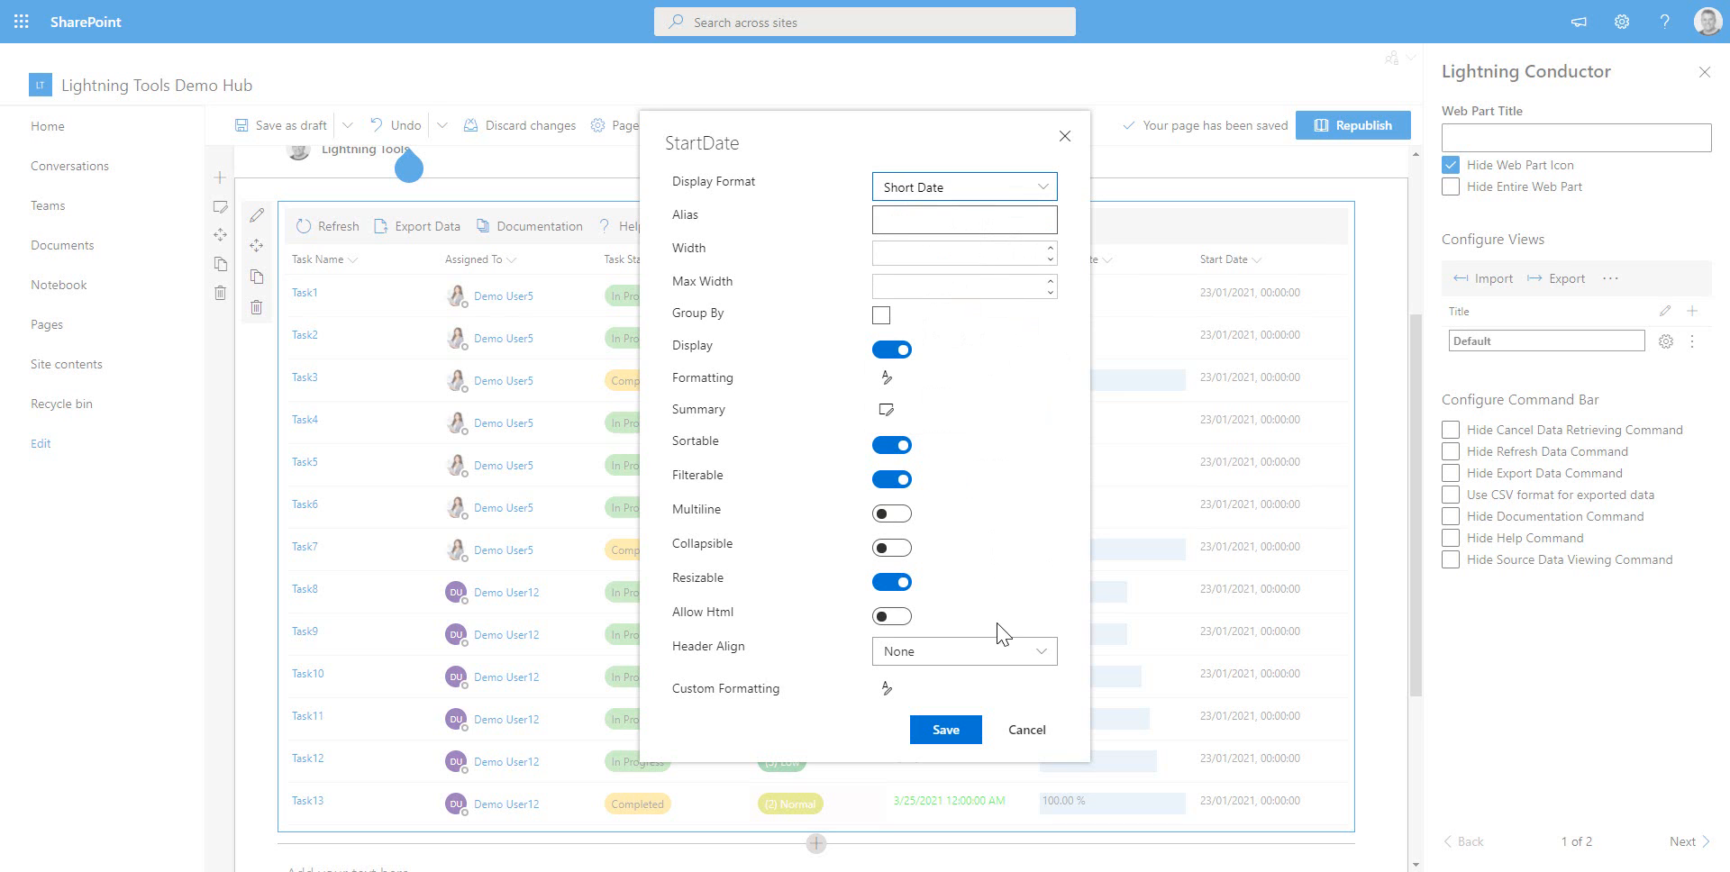
click(957, 732)
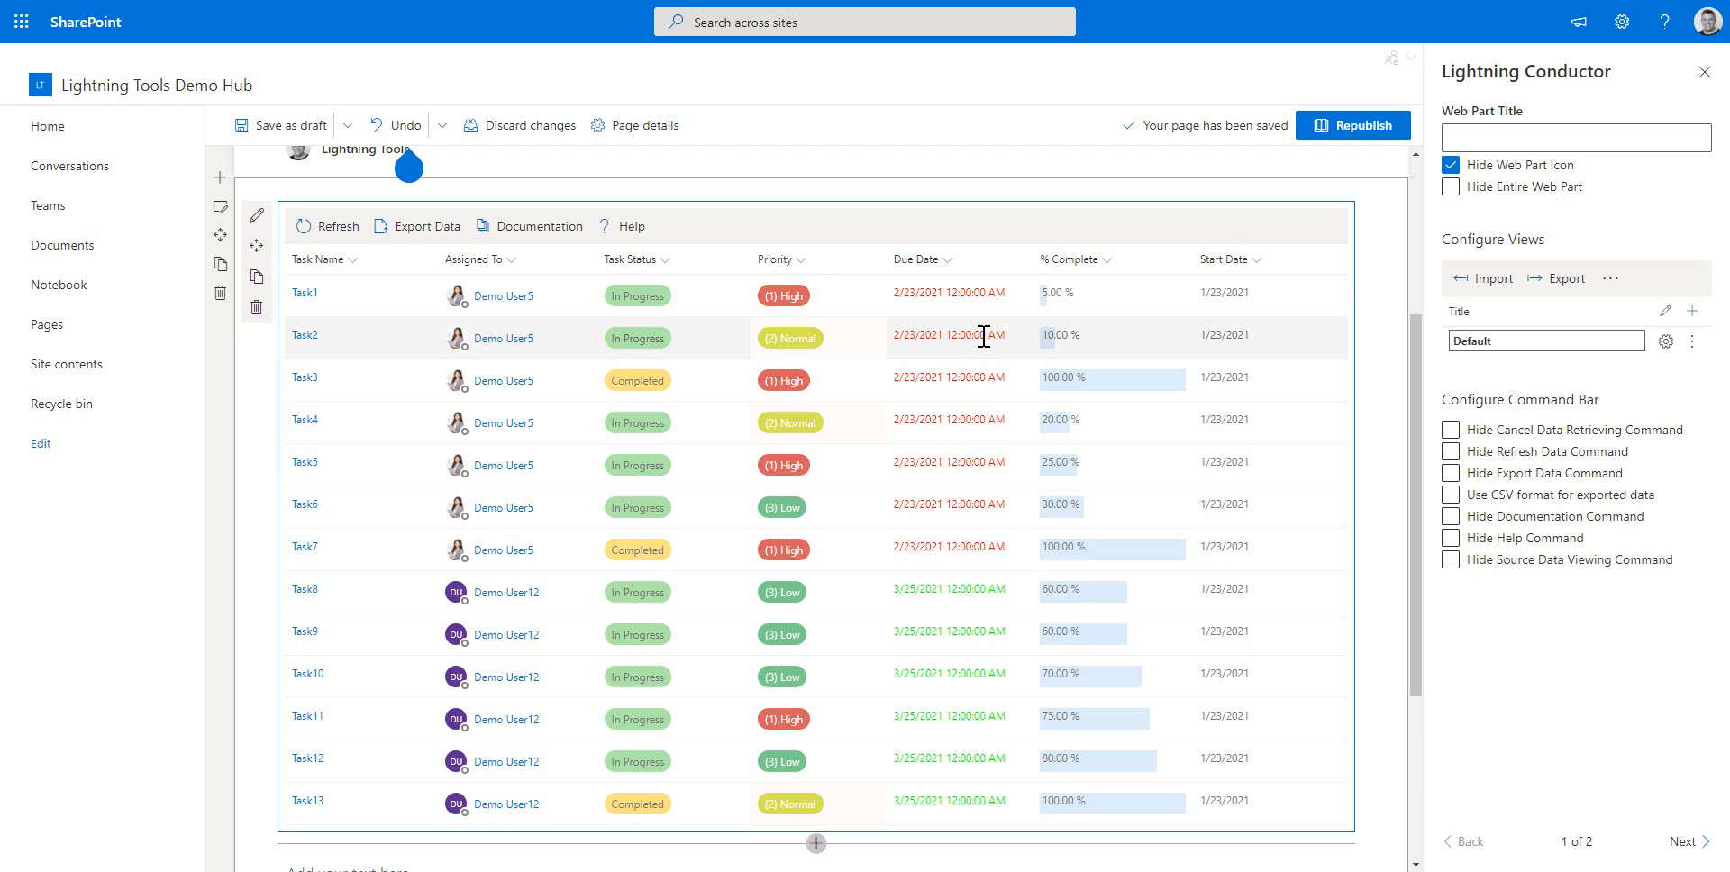
Rename the Default view to Task Lists
double_click(1482, 341)
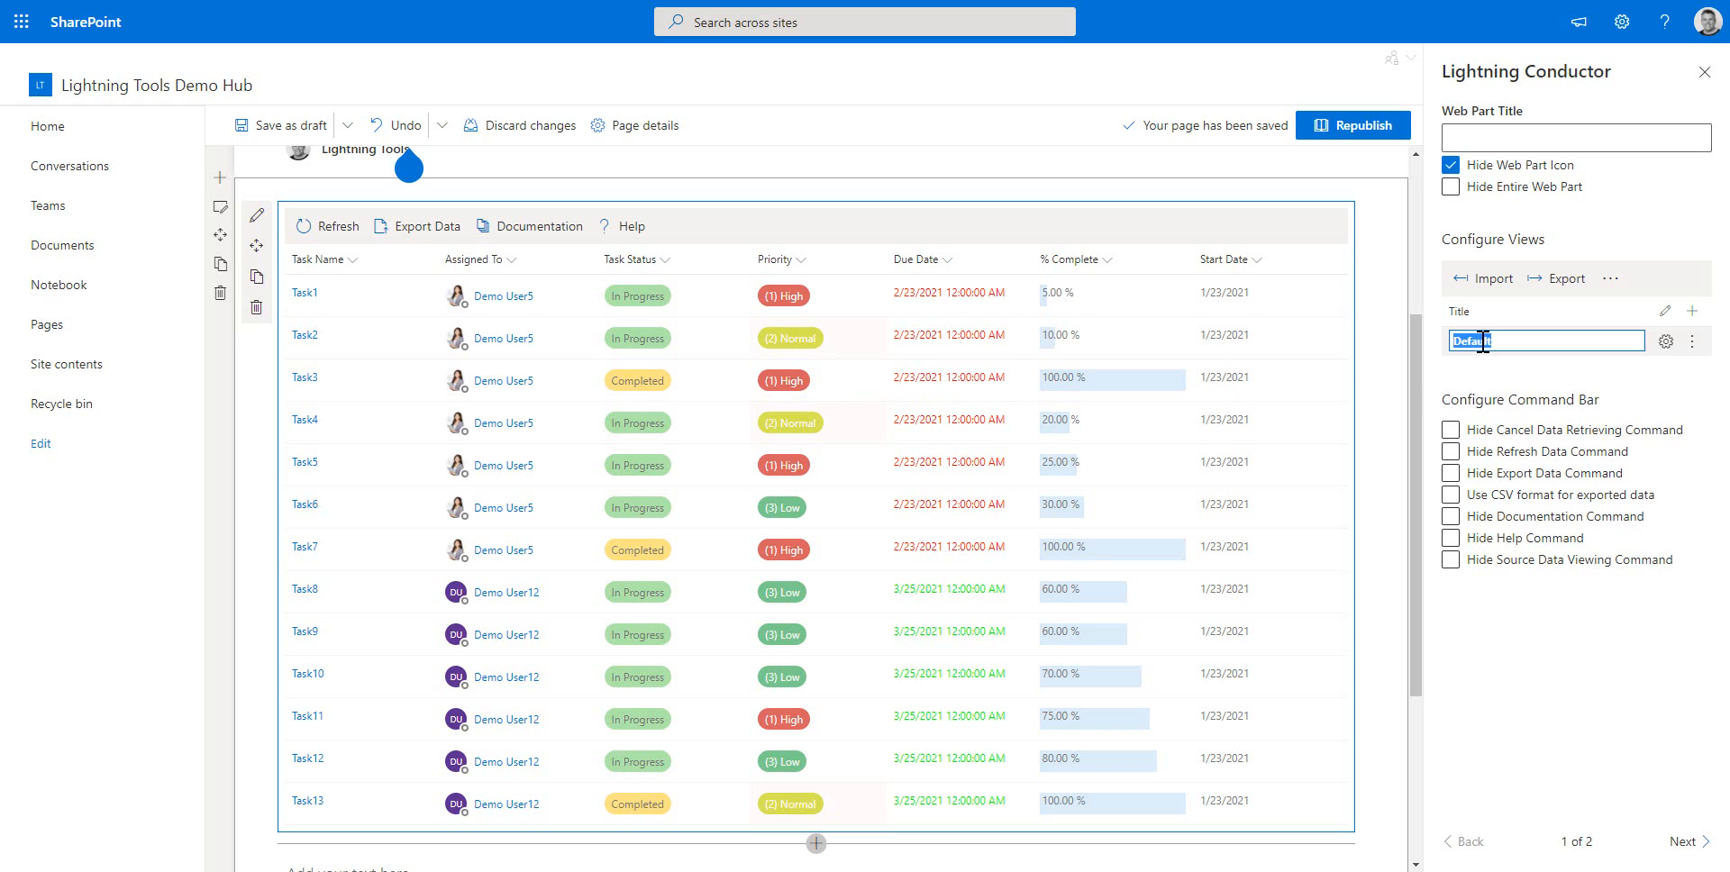
text(Task Lists)
click(1506, 623)
Add a second view and name it Microsoft To Do
click(1691, 312)
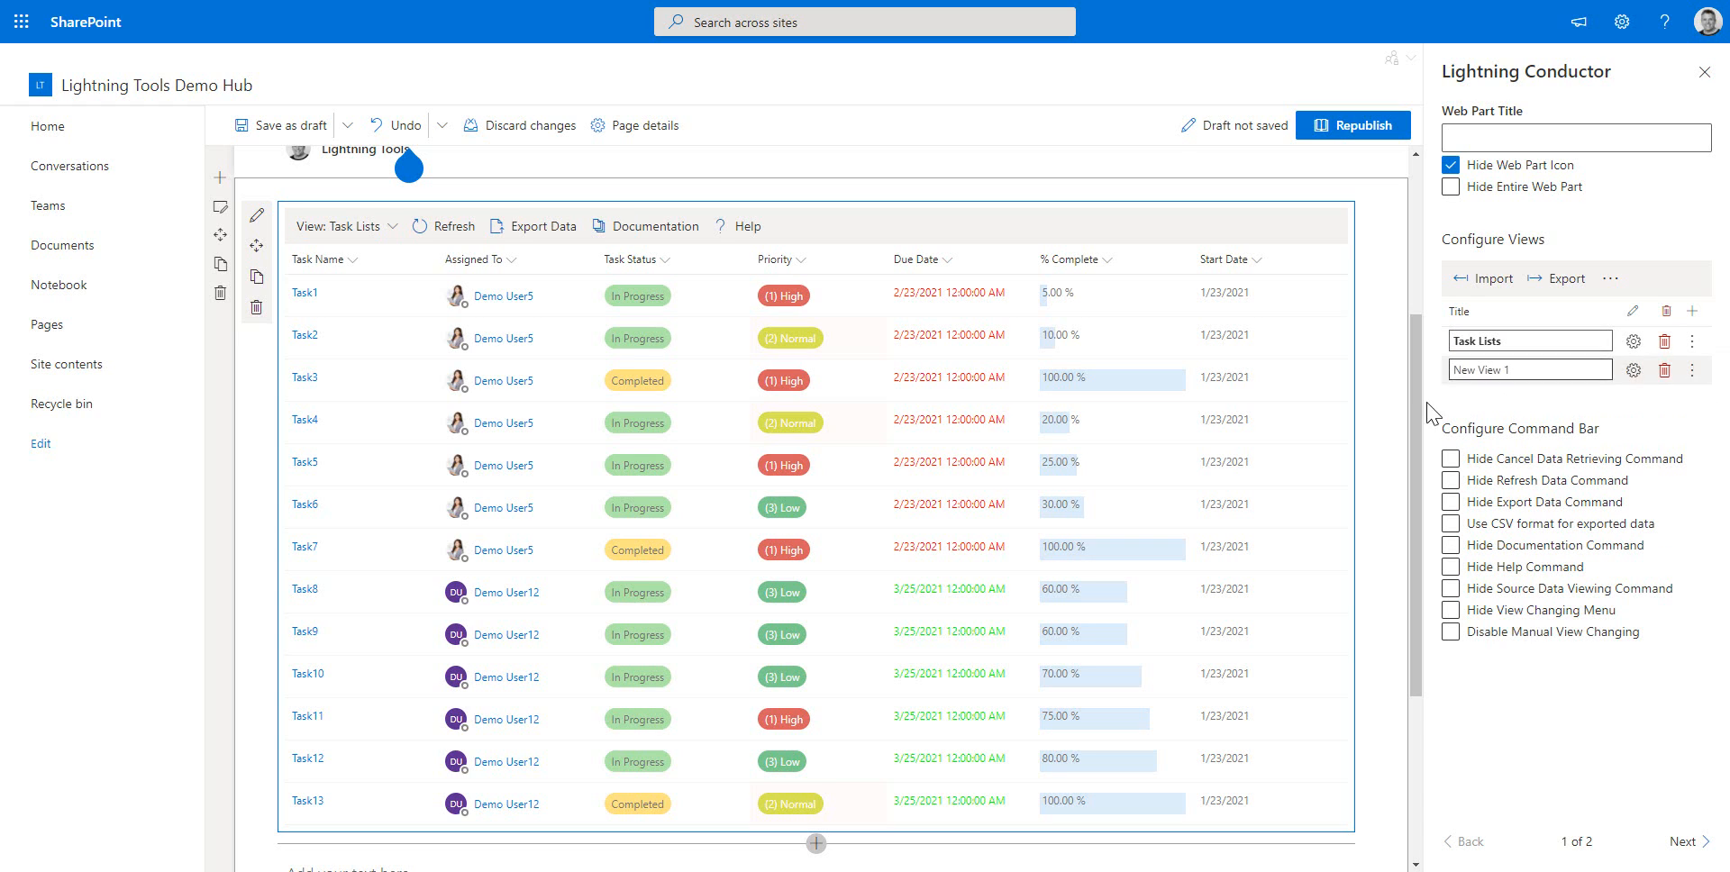
double_click(1536, 376)
triple_click(1537, 375)
text(Microsoft To Do)
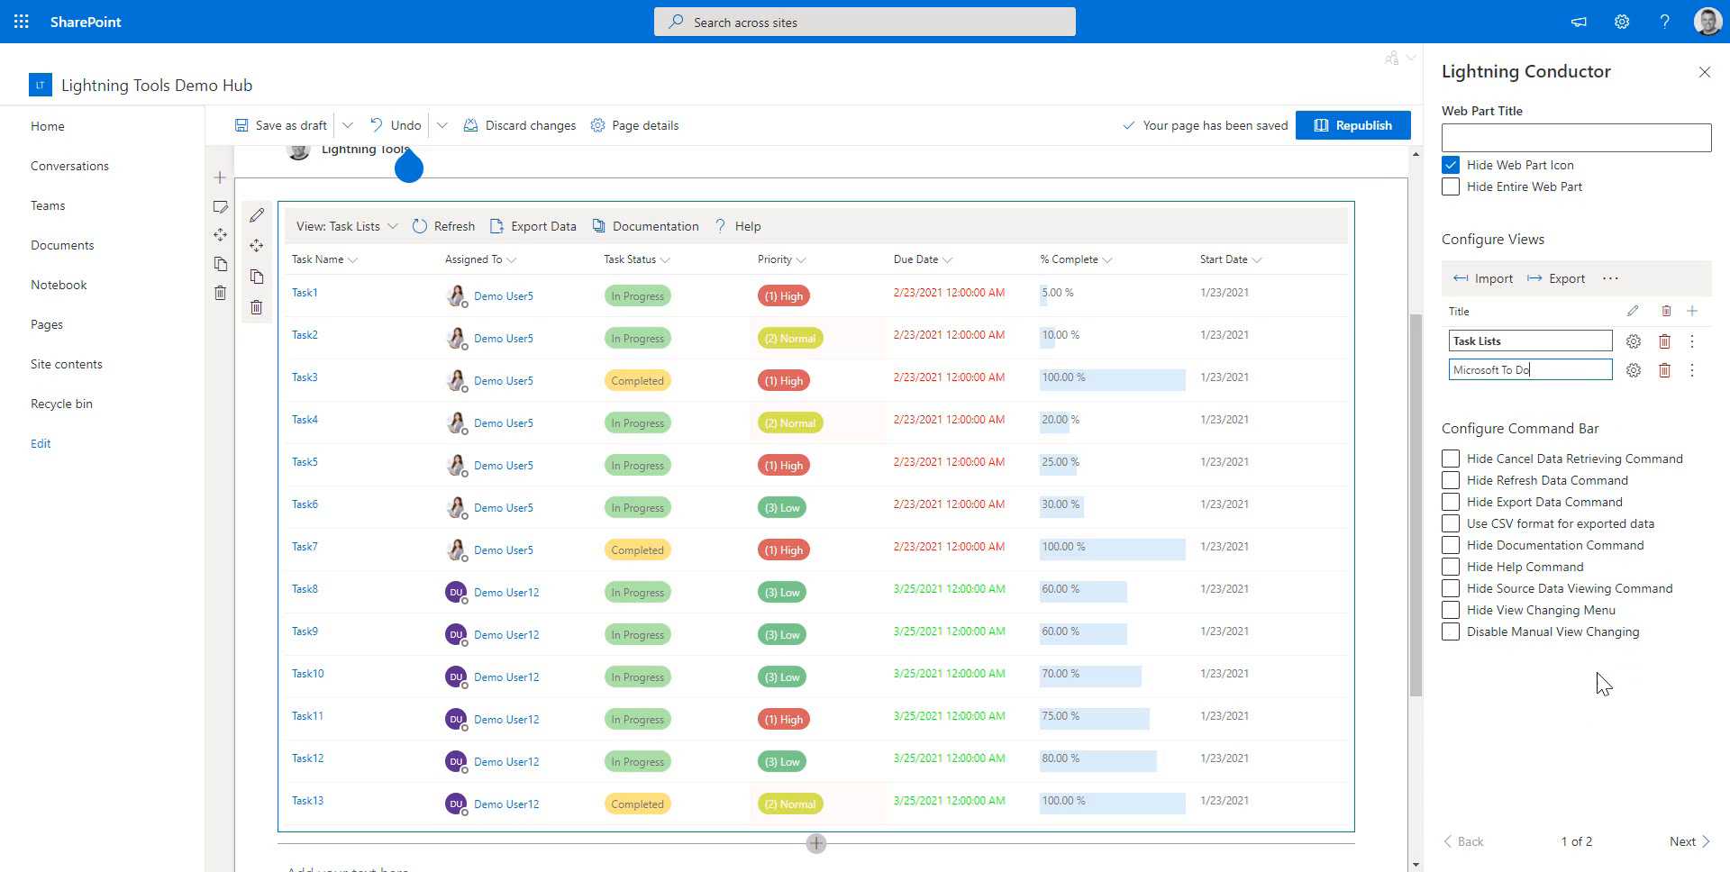
click(1630, 394)
Configure the Microsoft To Do view to show To Do Lists, refined to My To Do Lists, in Task View
click(1633, 372)
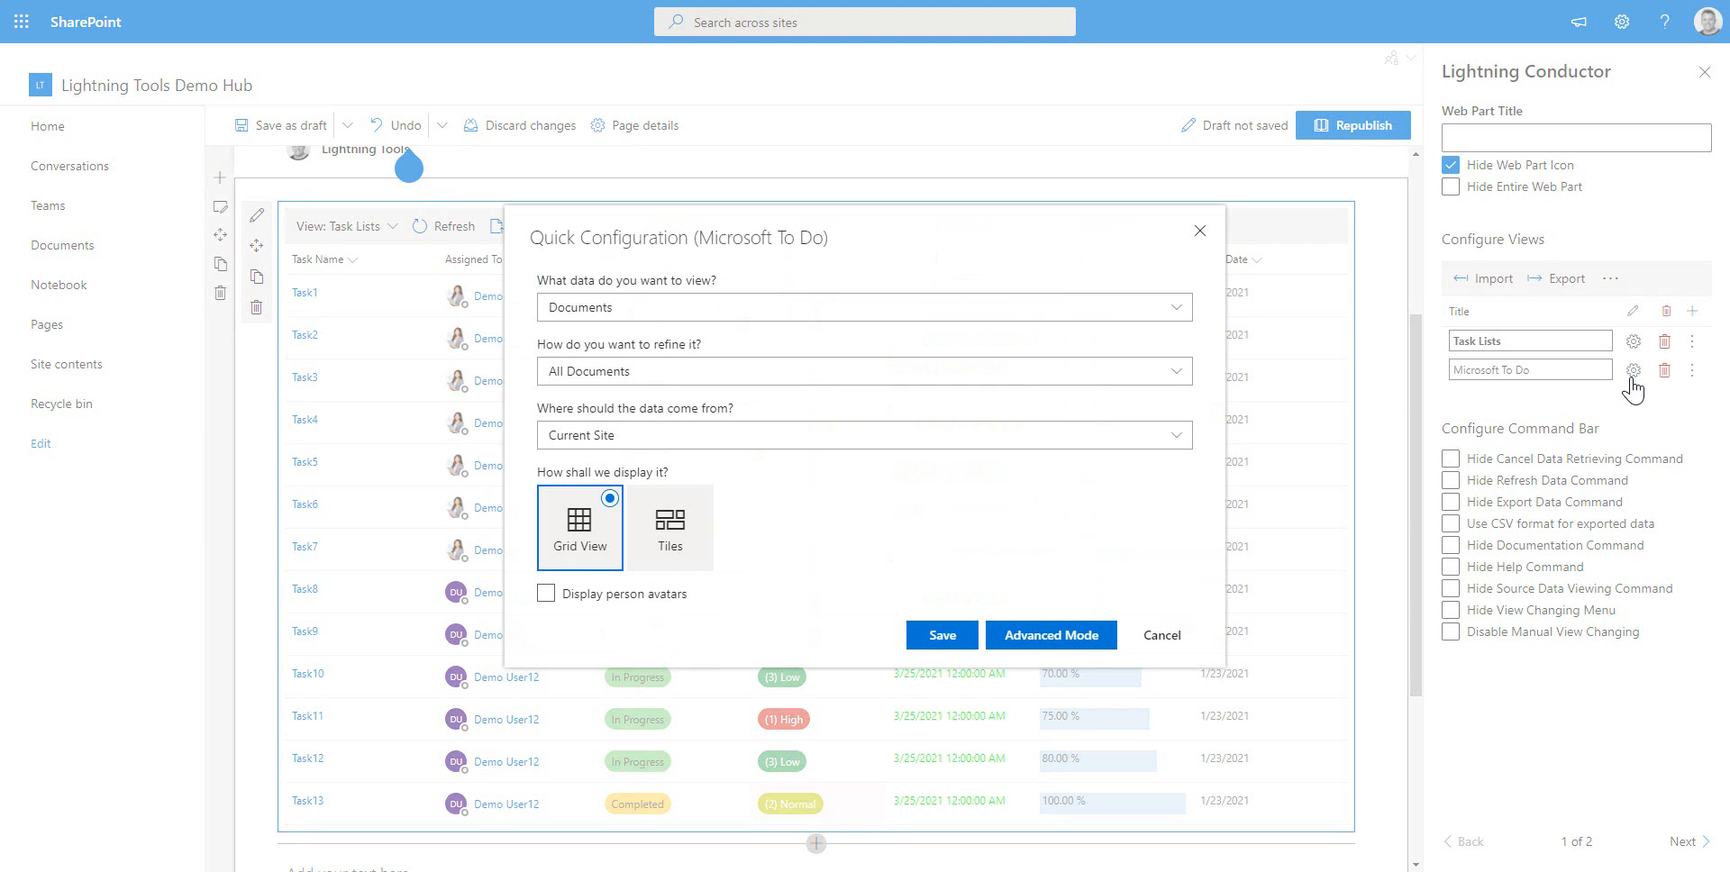
click(612, 308)
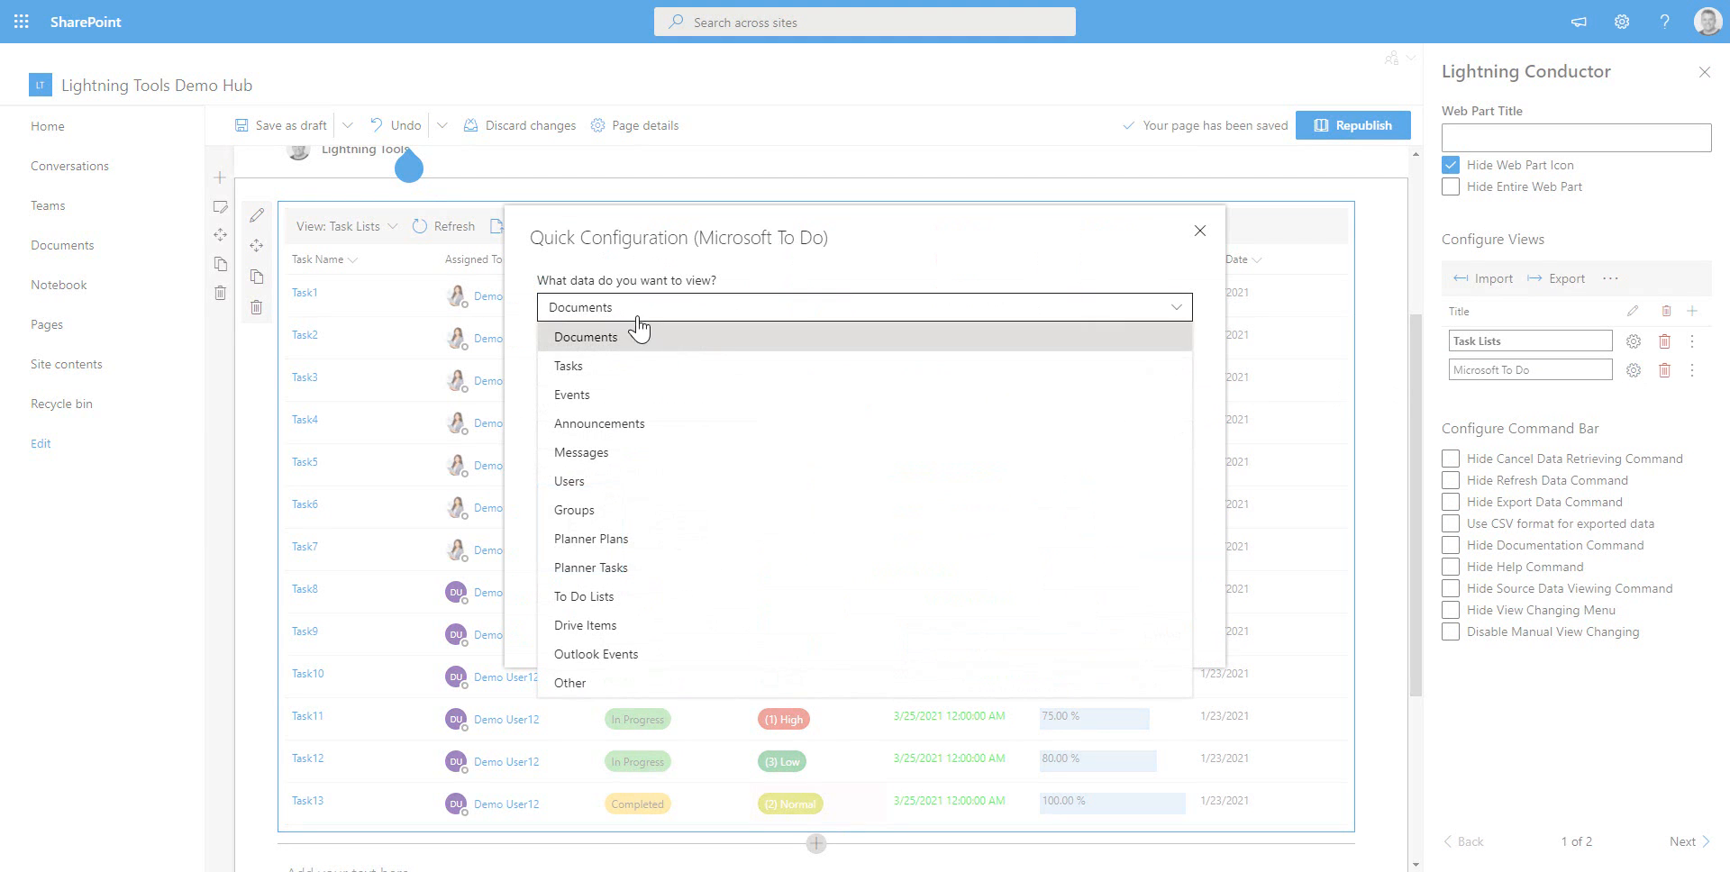
click(639, 601)
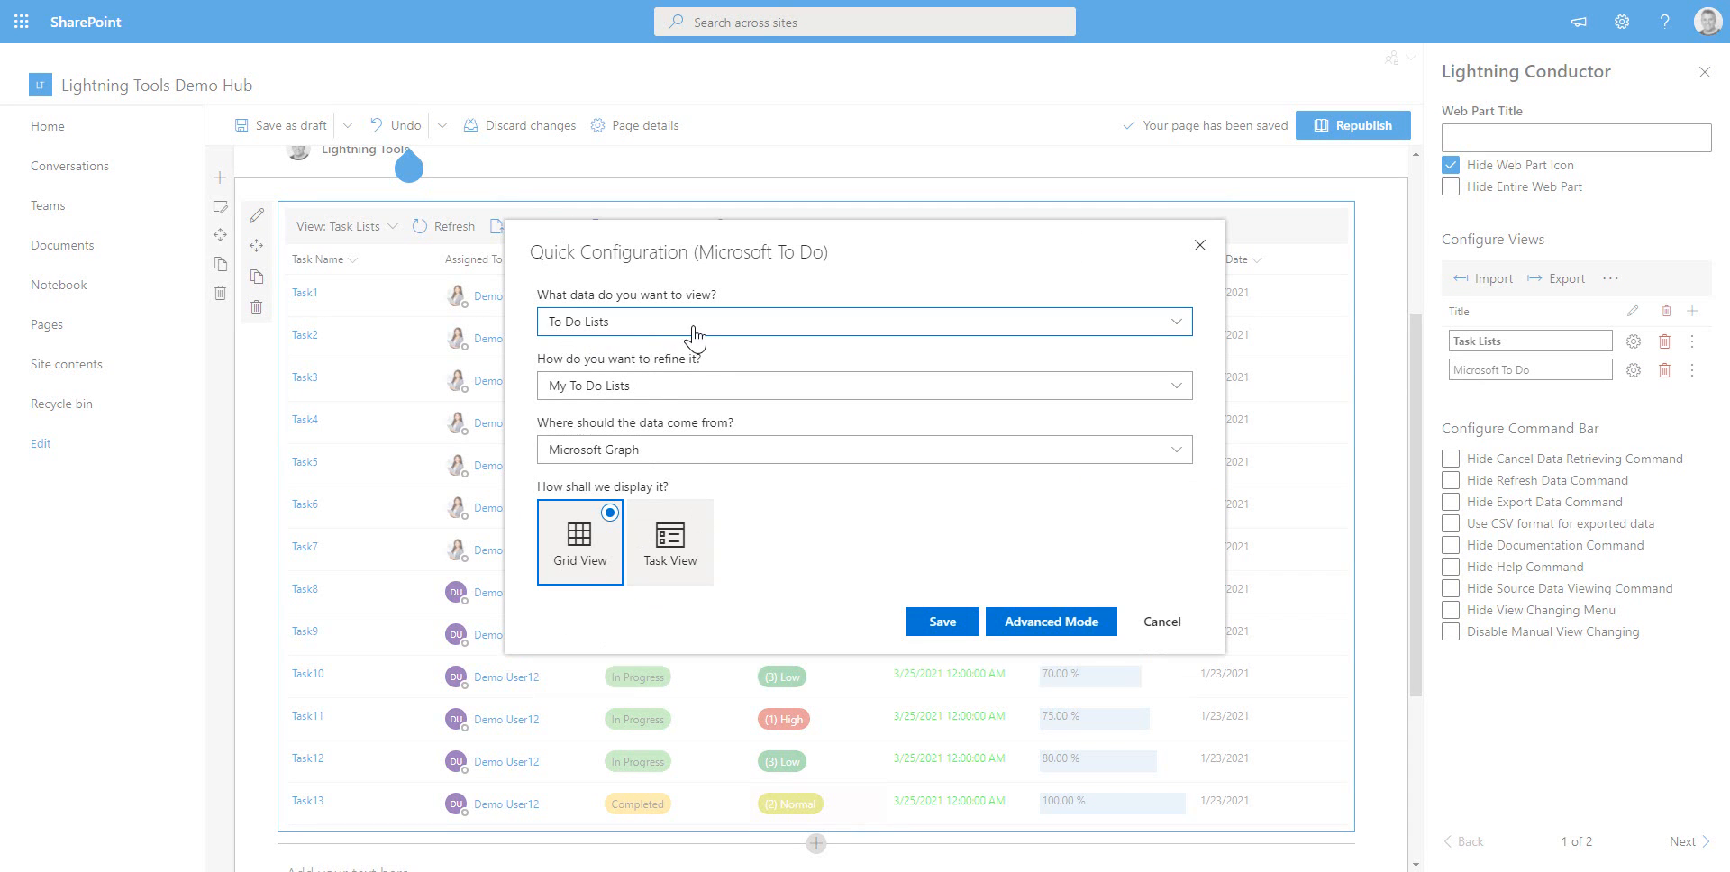
click(664, 393)
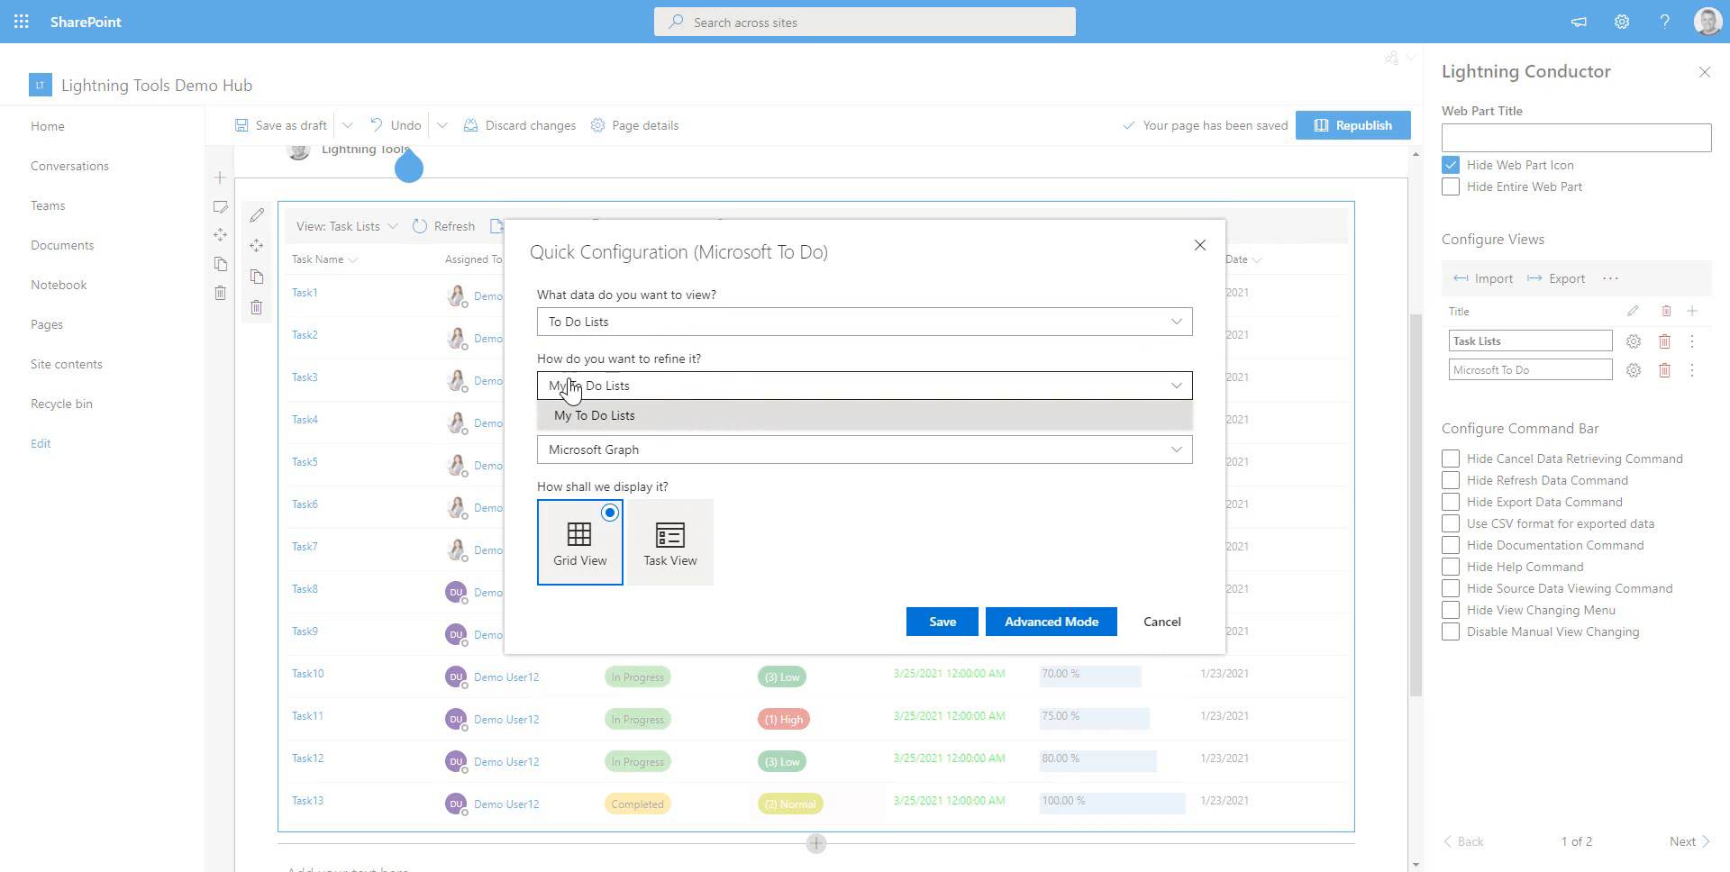
click(586, 397)
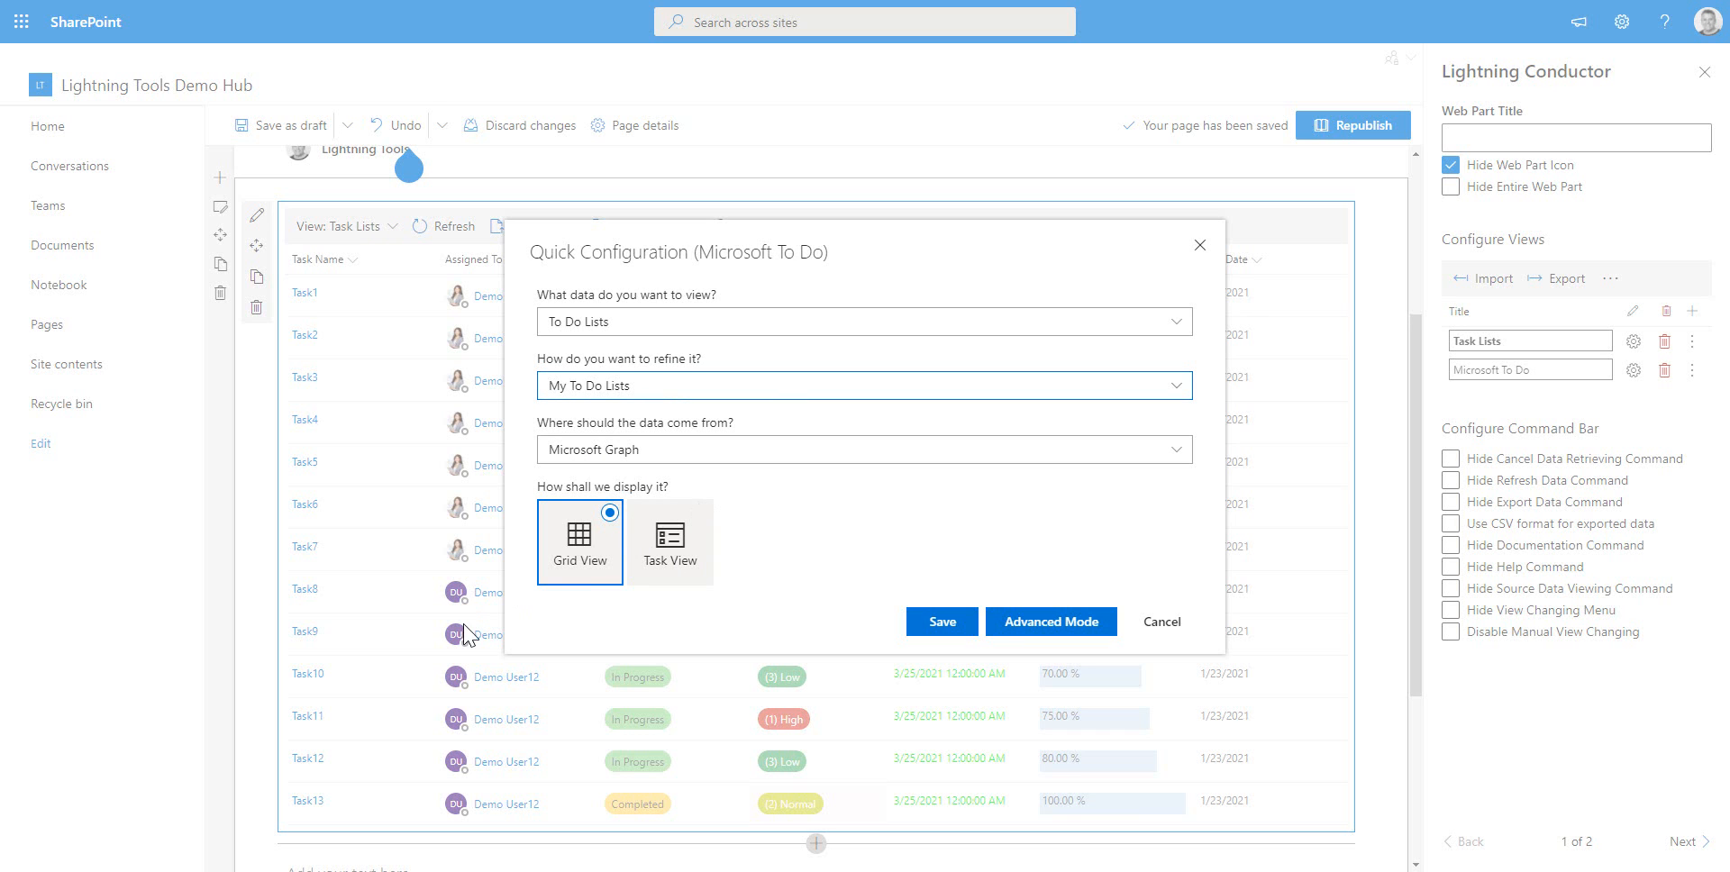
click(662, 554)
click(976, 621)
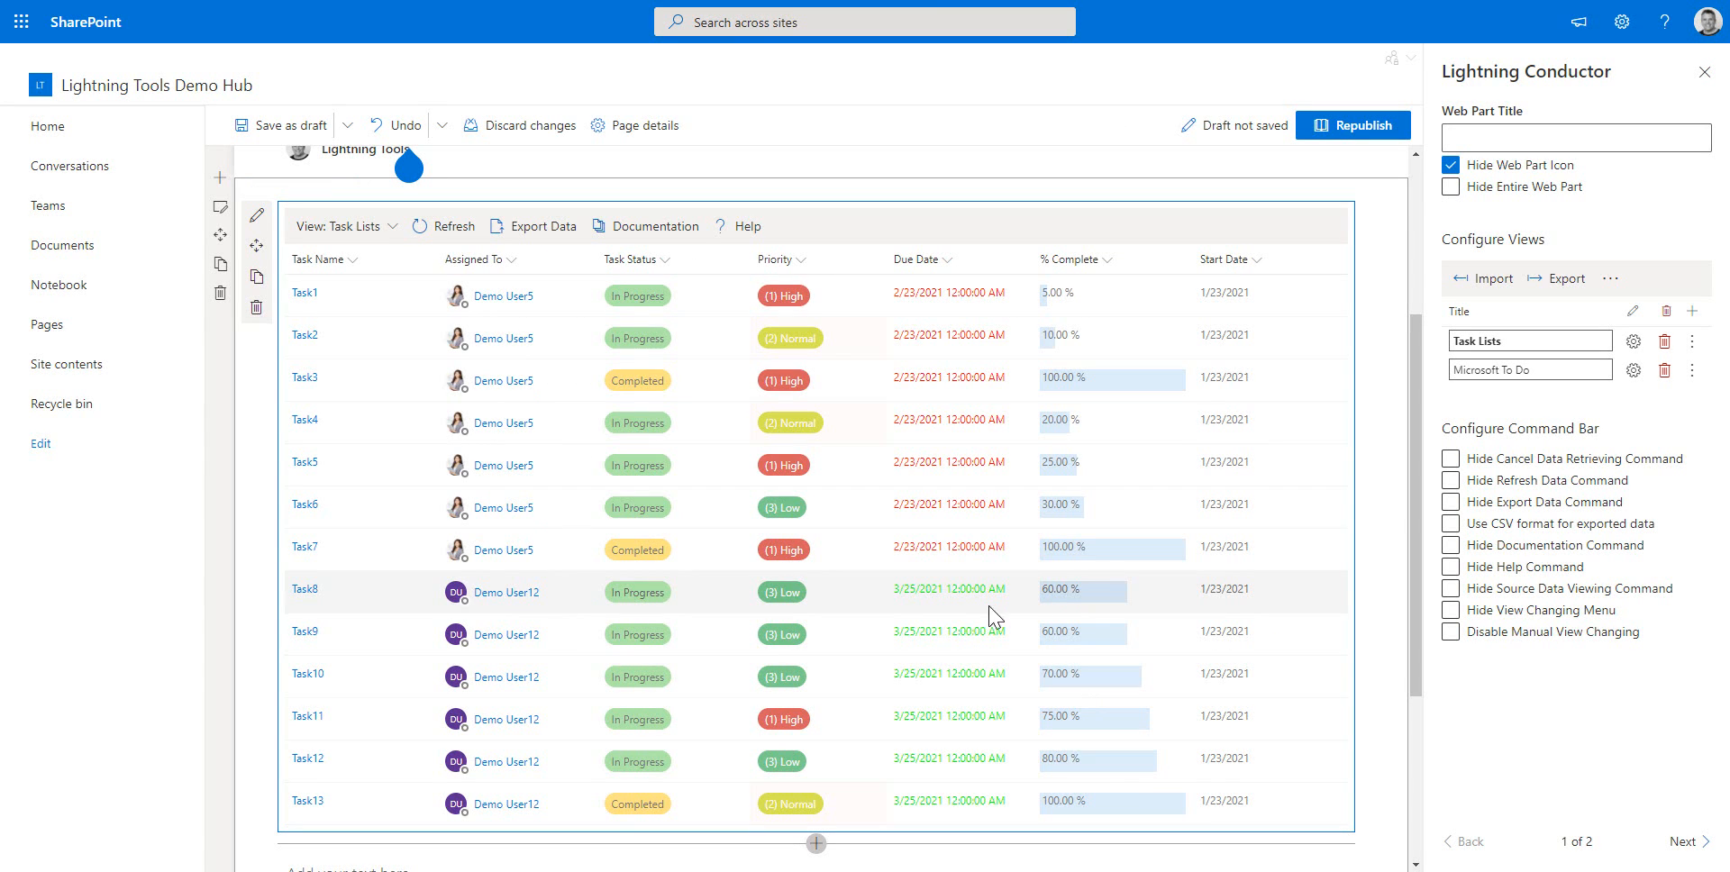
Switch the roll-up to the Microsoft To Do view
click(399, 237)
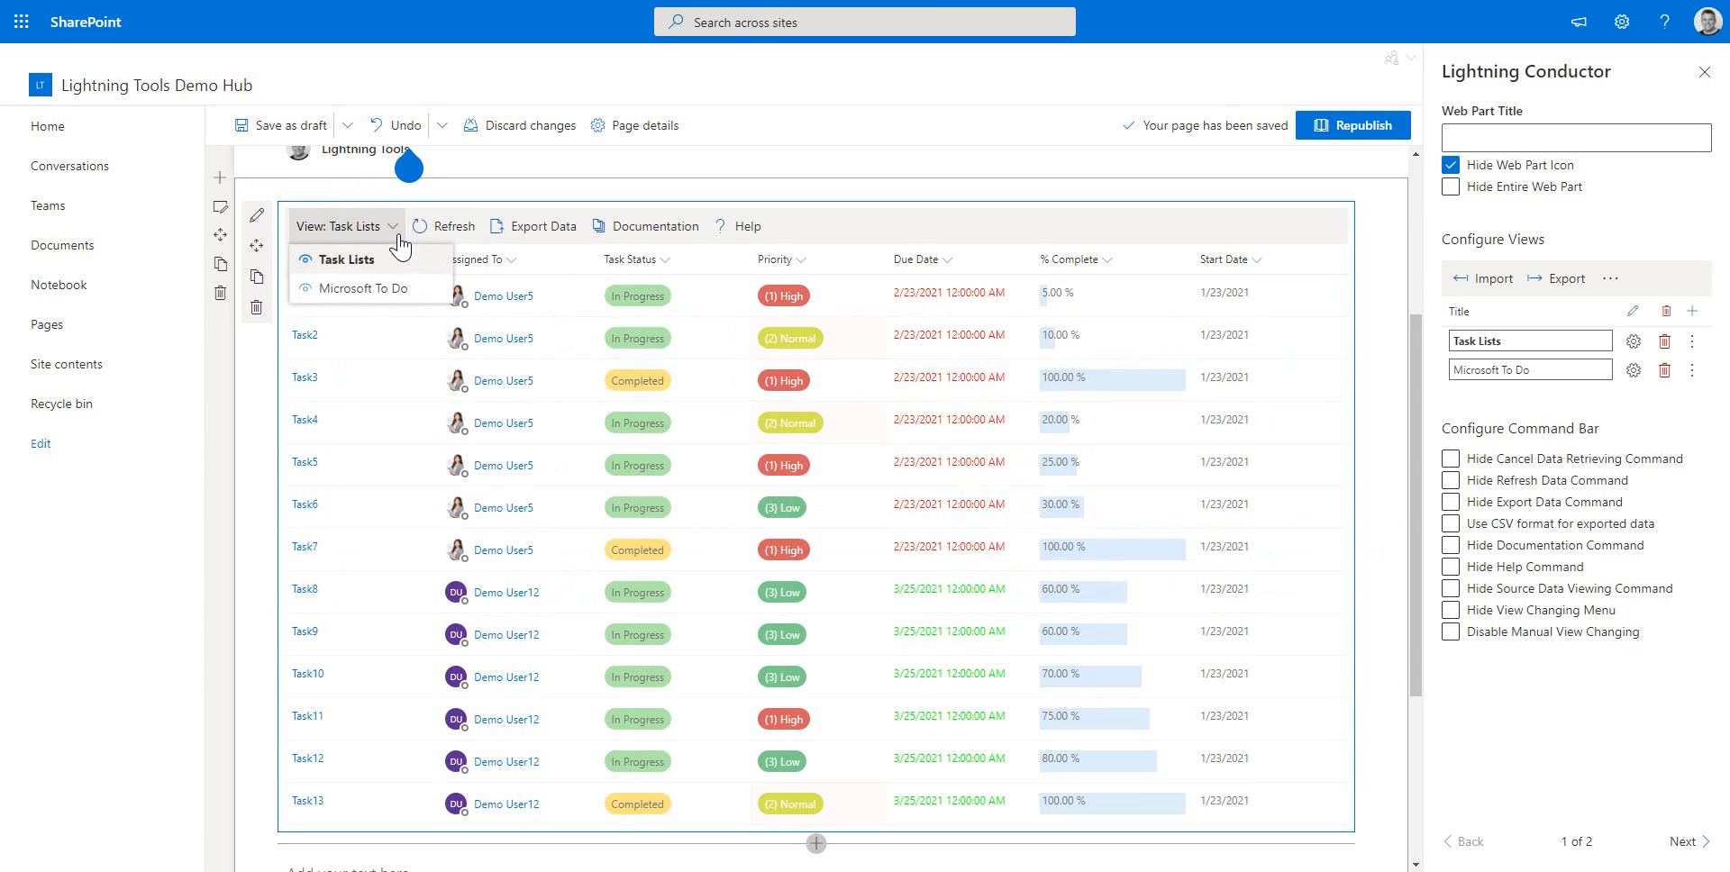
click(387, 287)
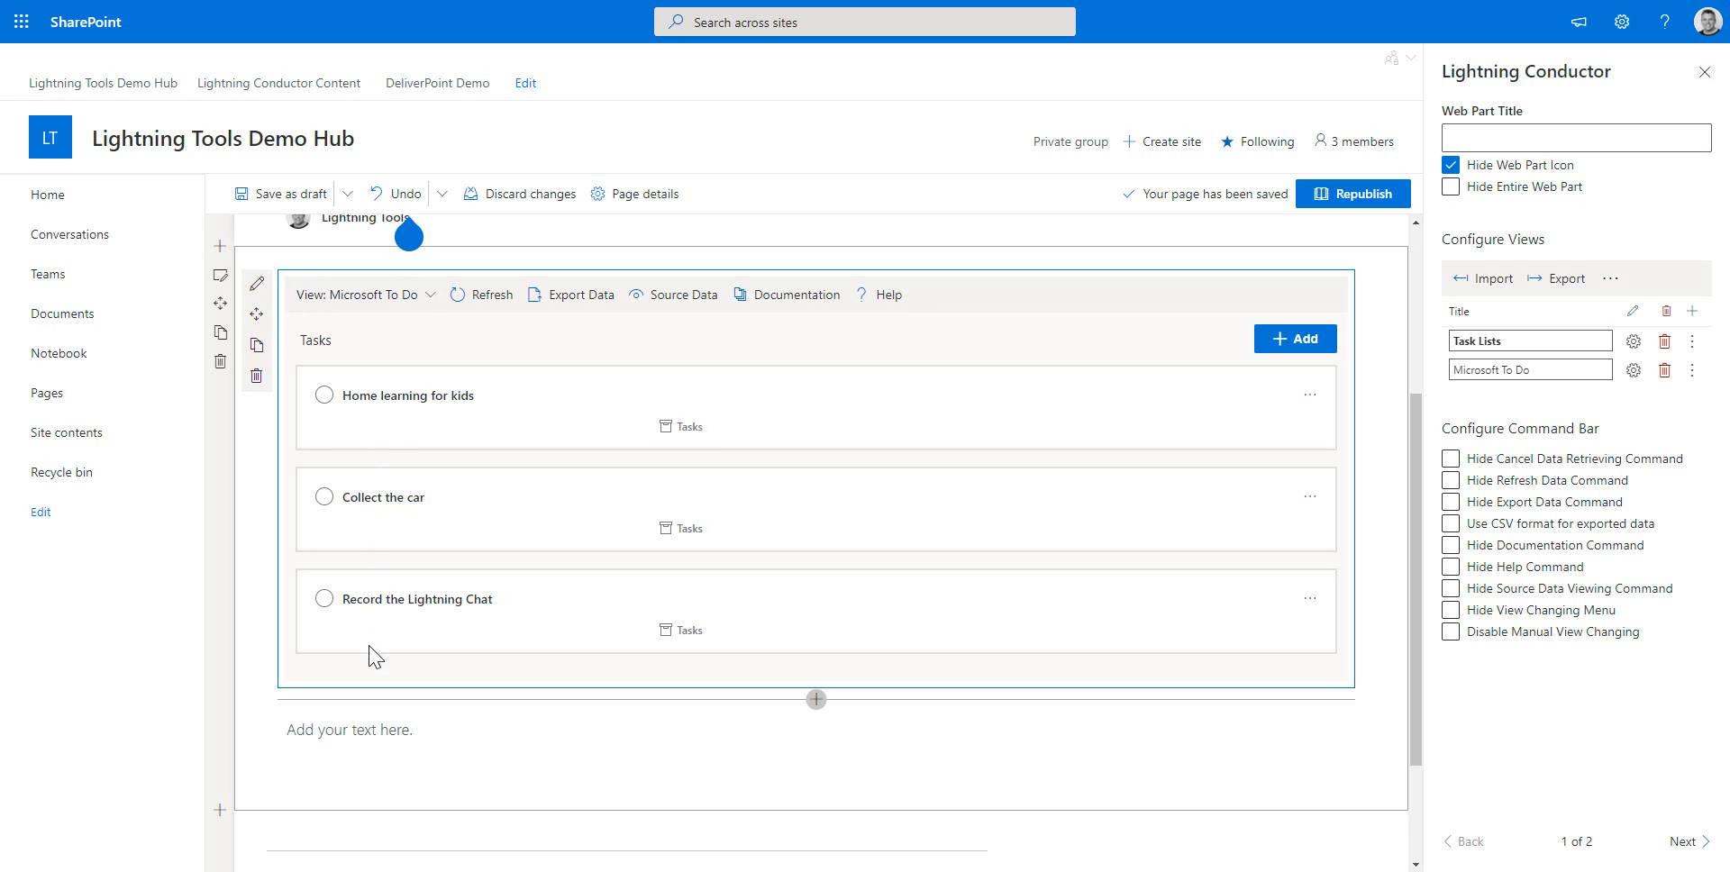
click(1295, 345)
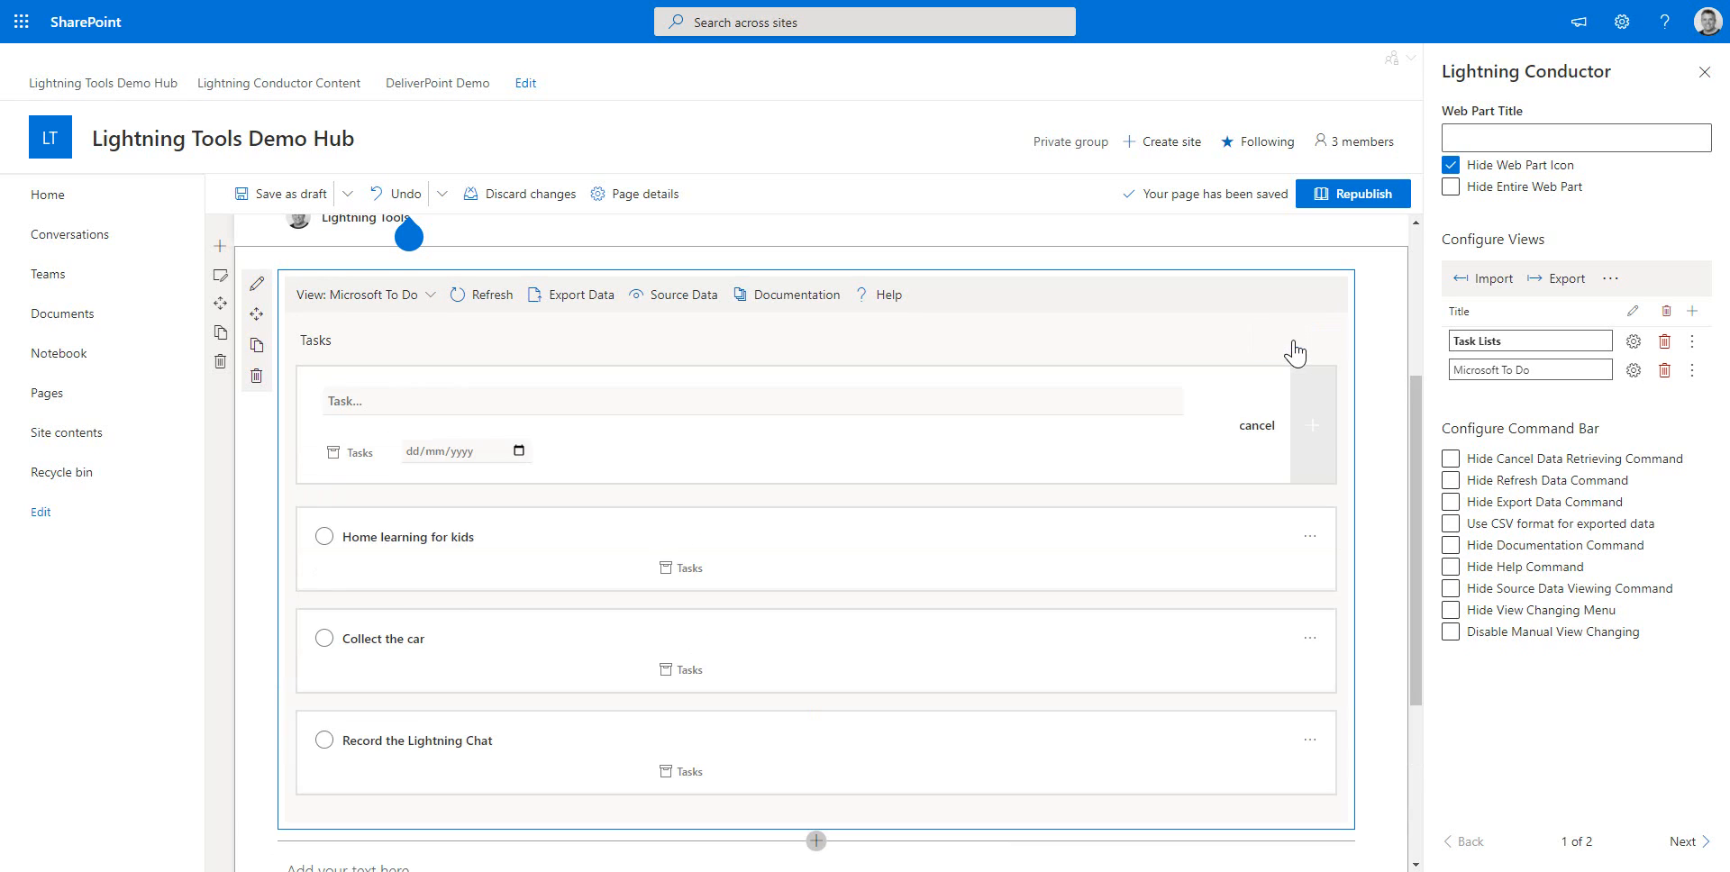
click(532, 408)
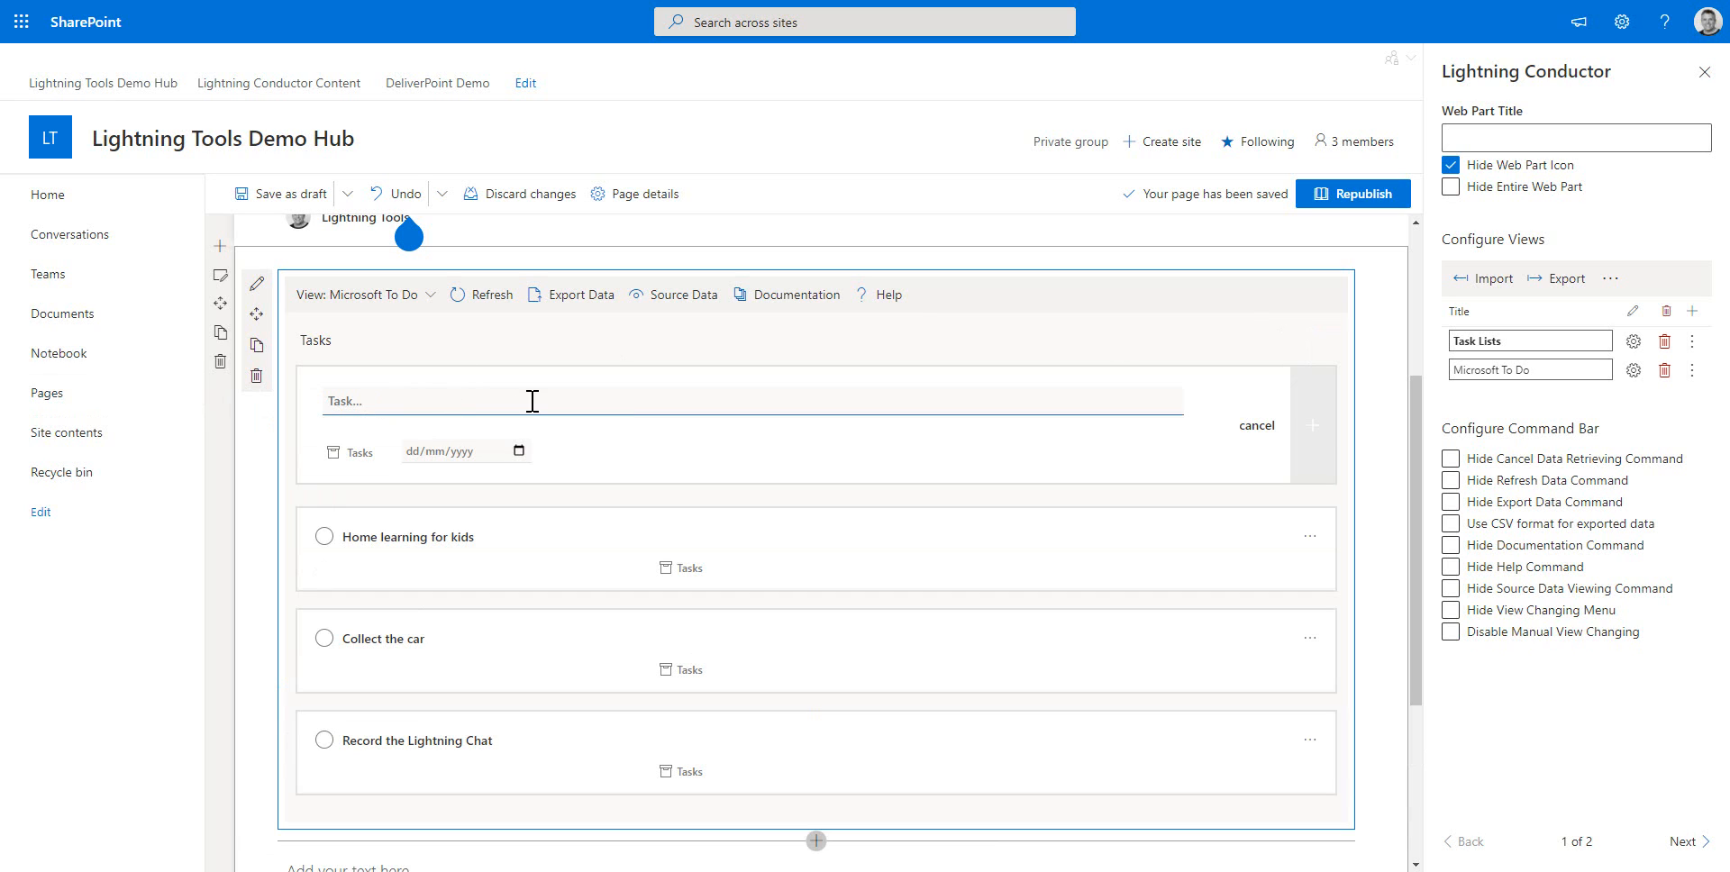
click(1257, 427)
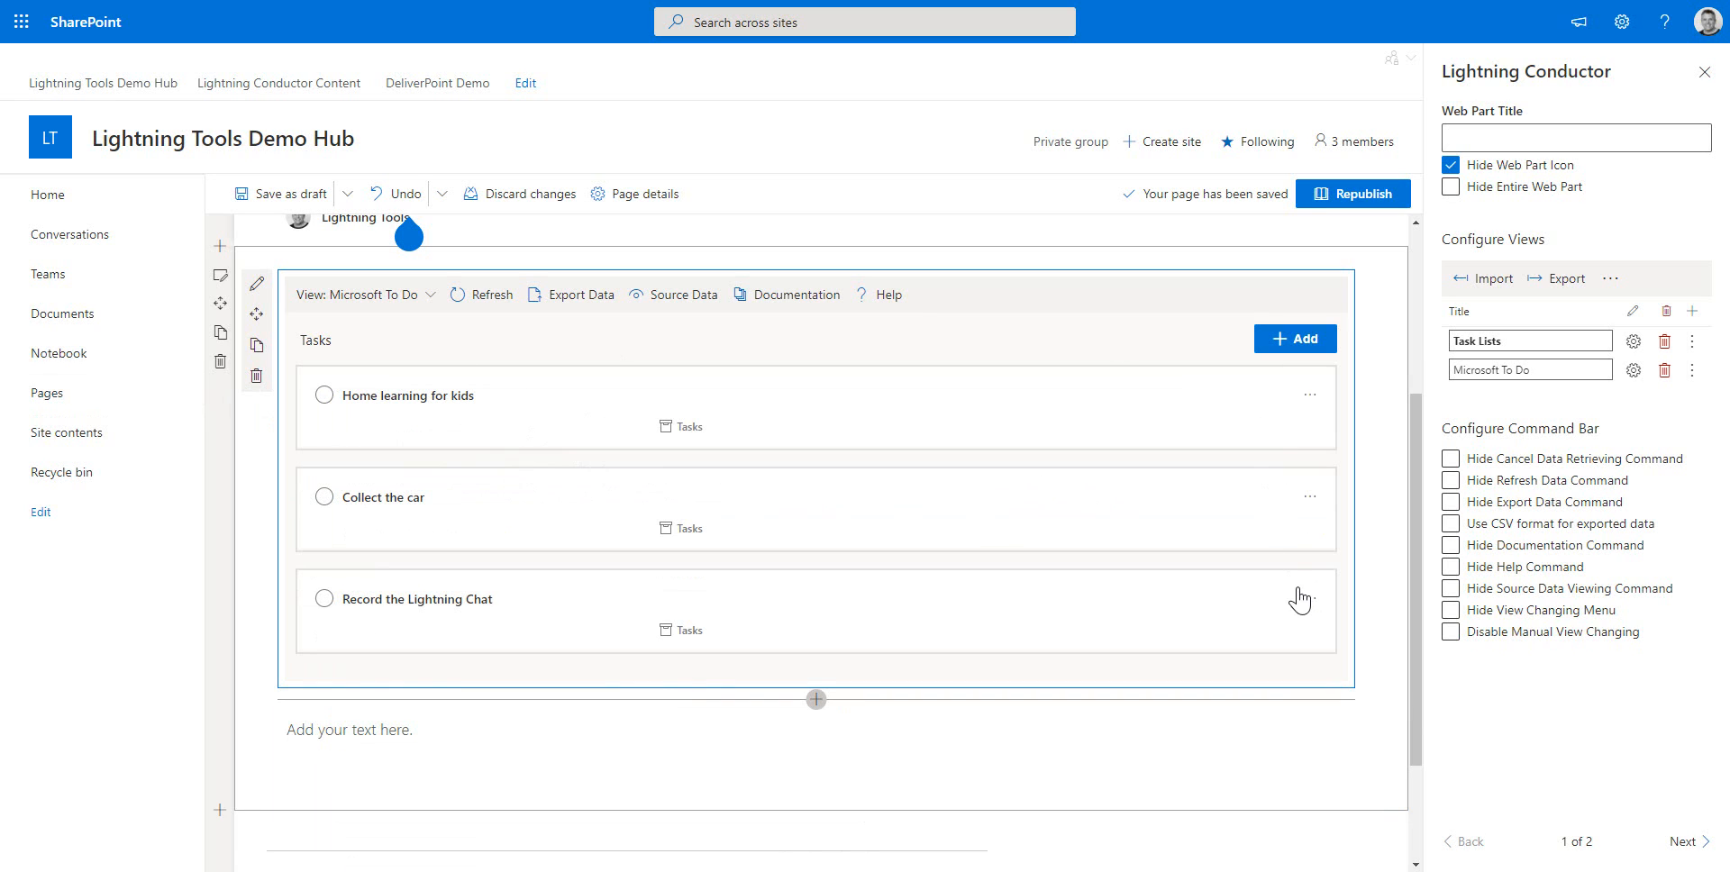
click(324, 598)
Add a third view configured to show All Planner Plans from Microsoft Graph in Task View
click(1692, 311)
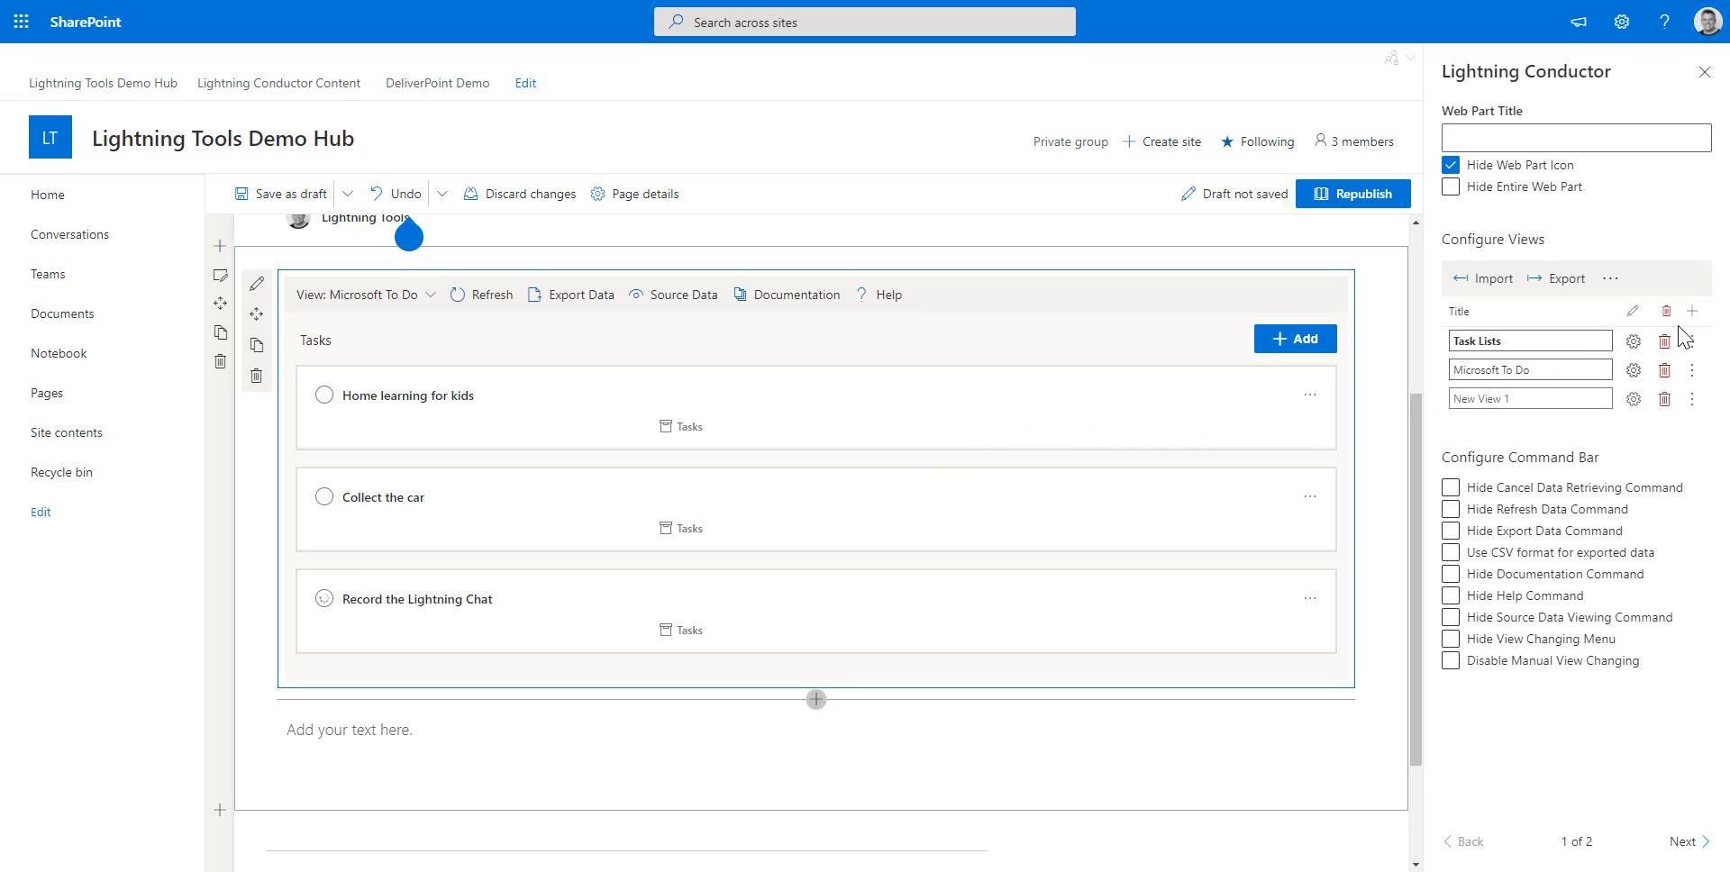
click(1634, 399)
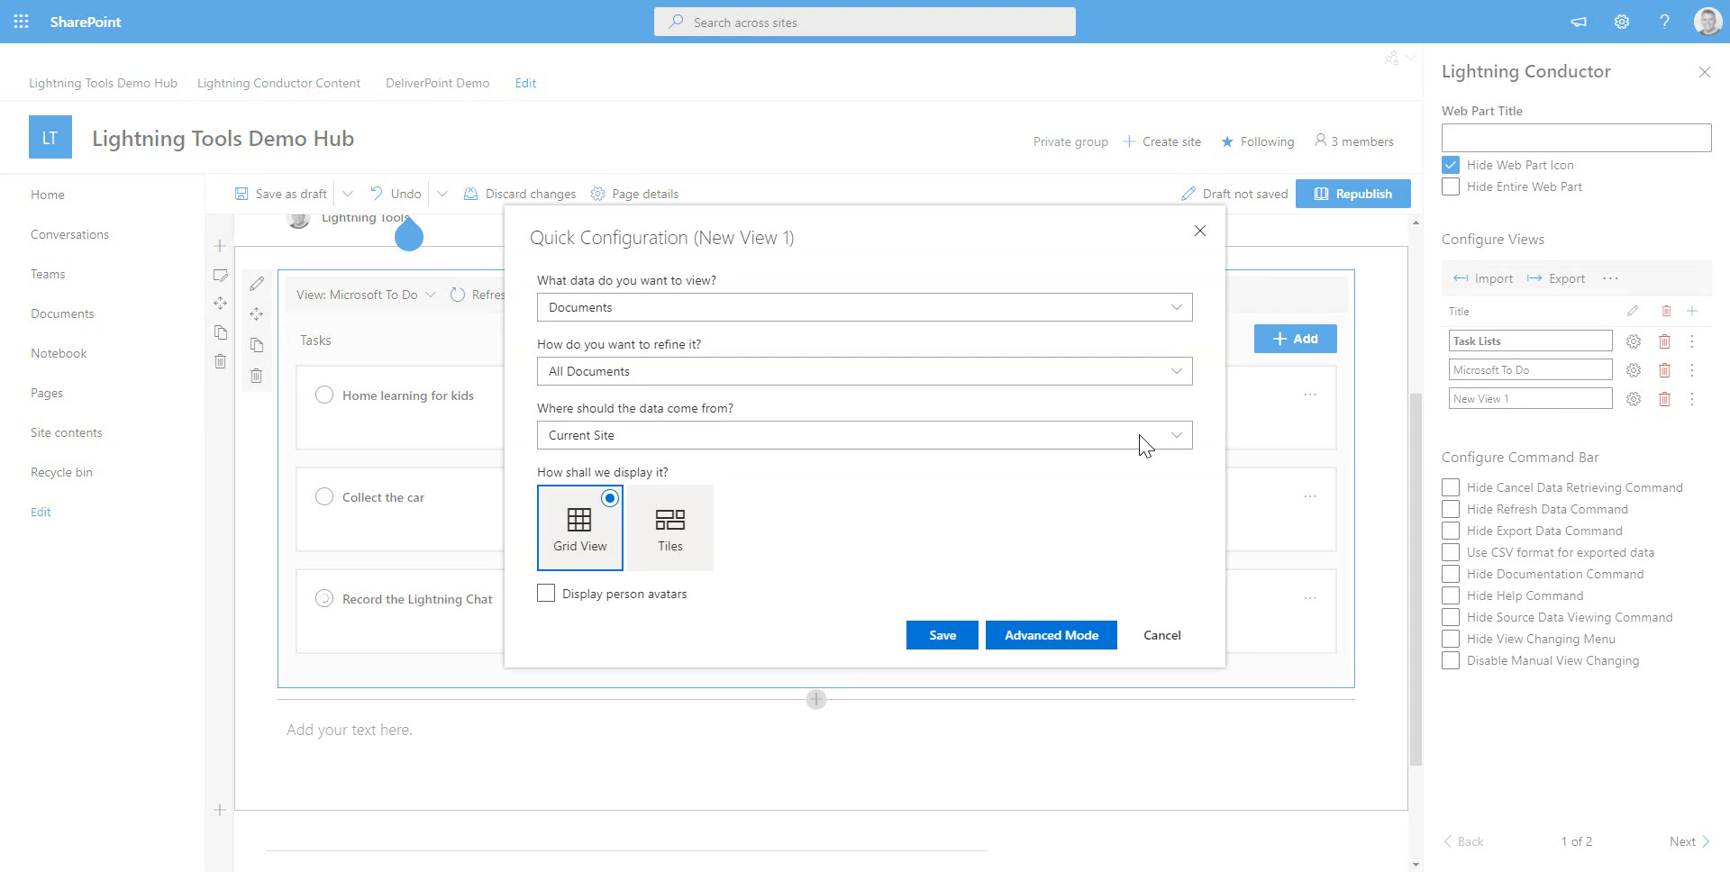
click(637, 307)
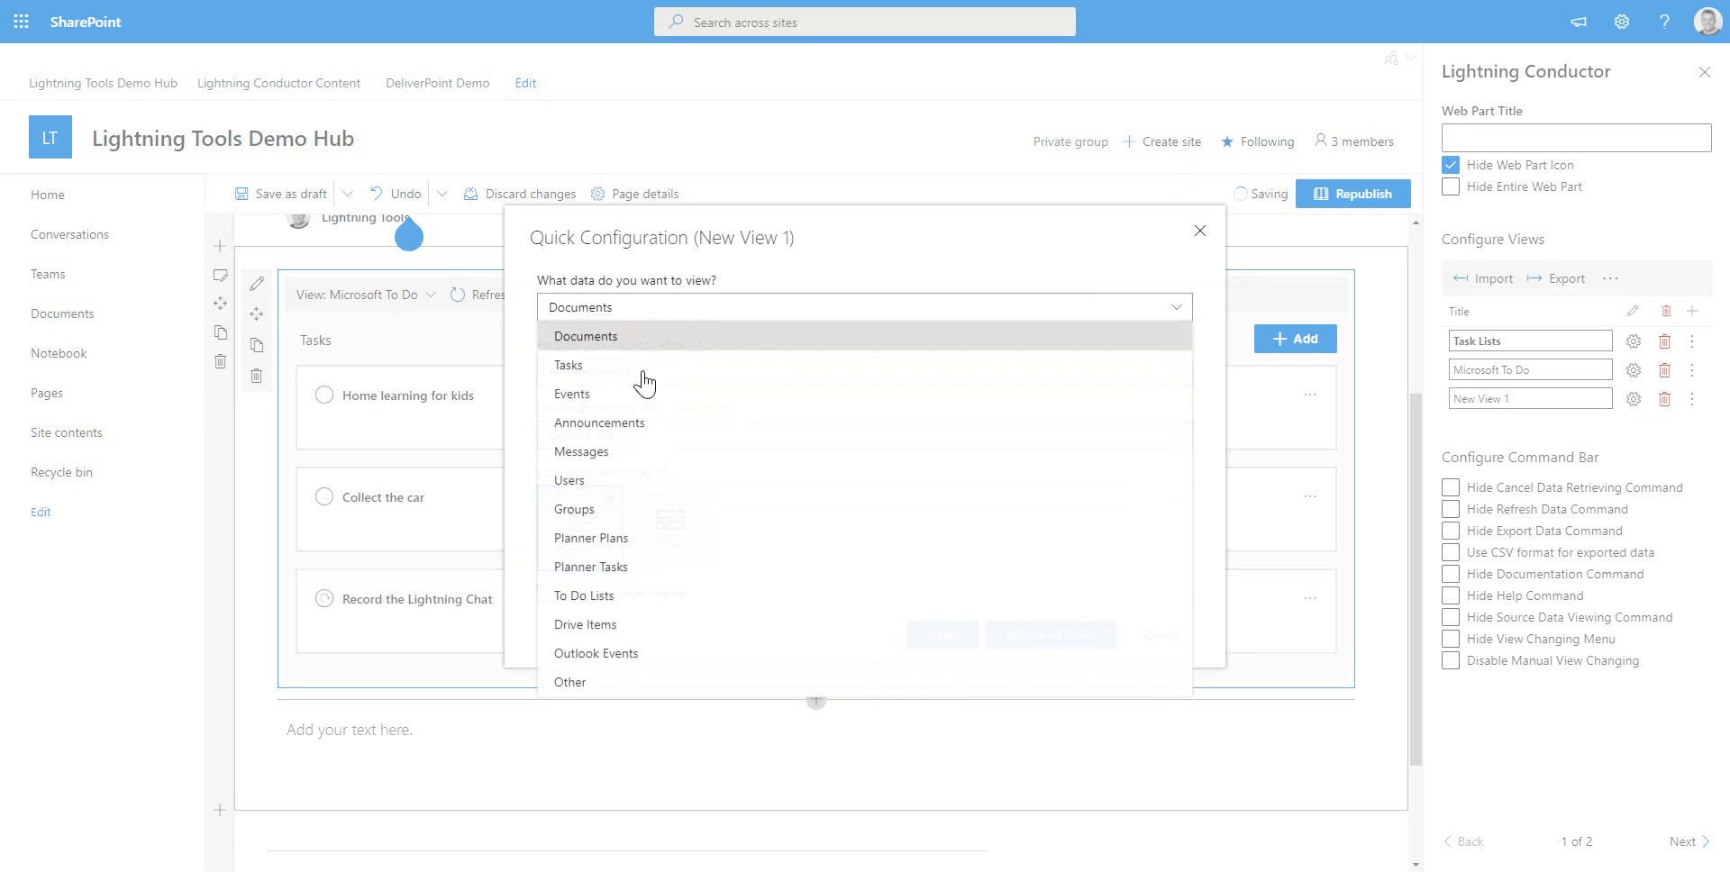
click(629, 541)
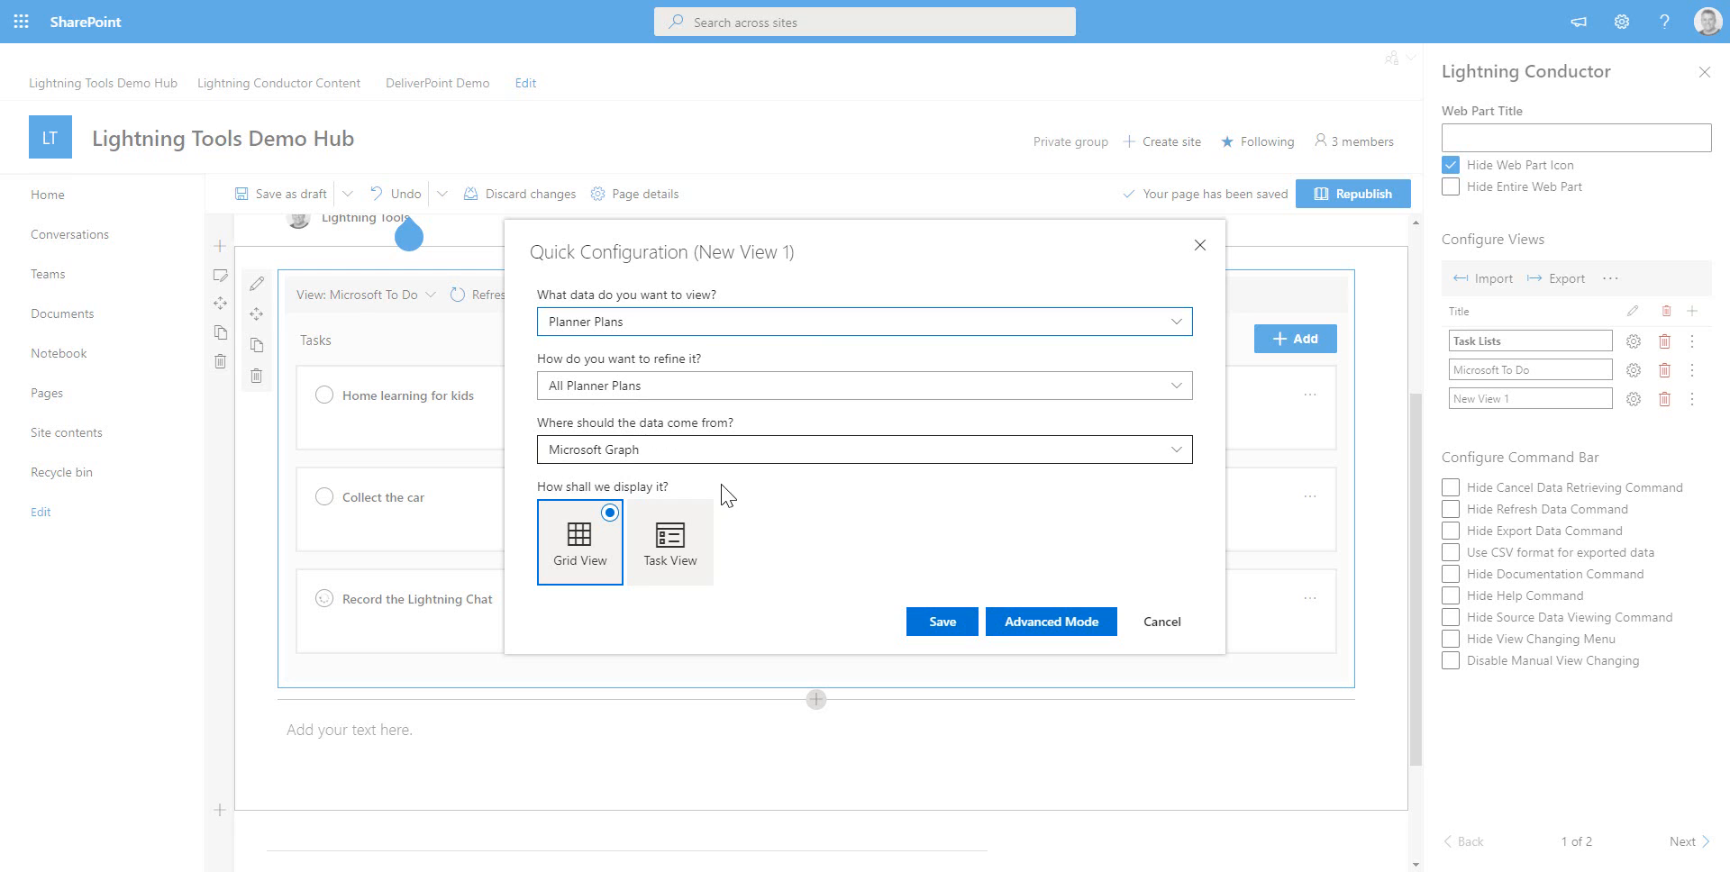
click(683, 539)
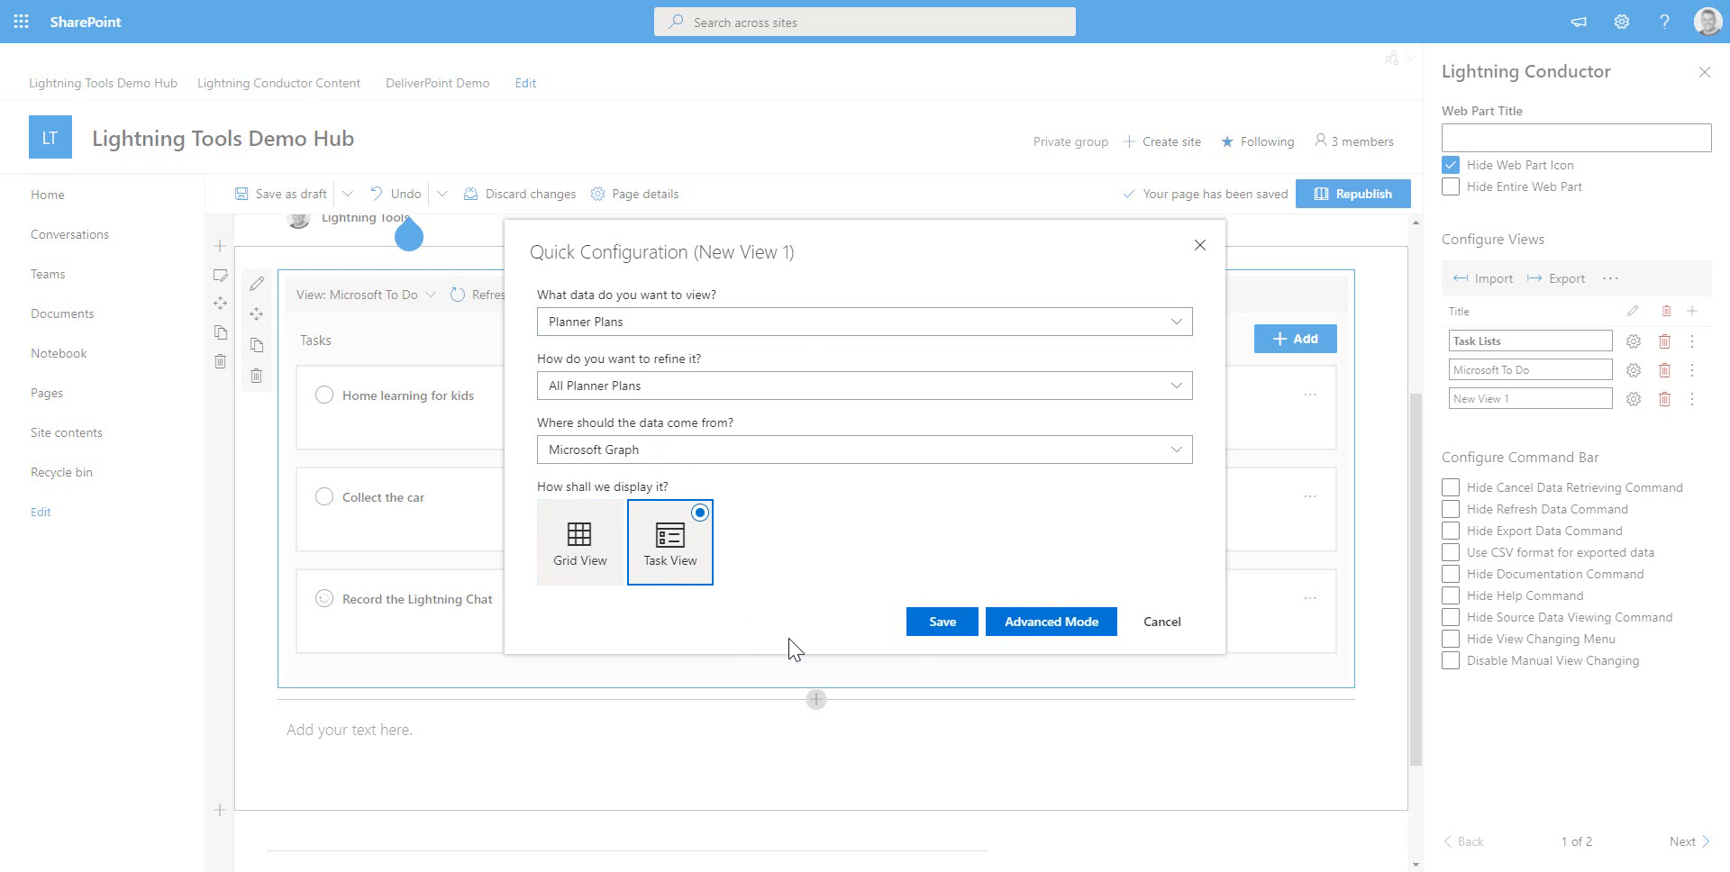
click(917, 624)
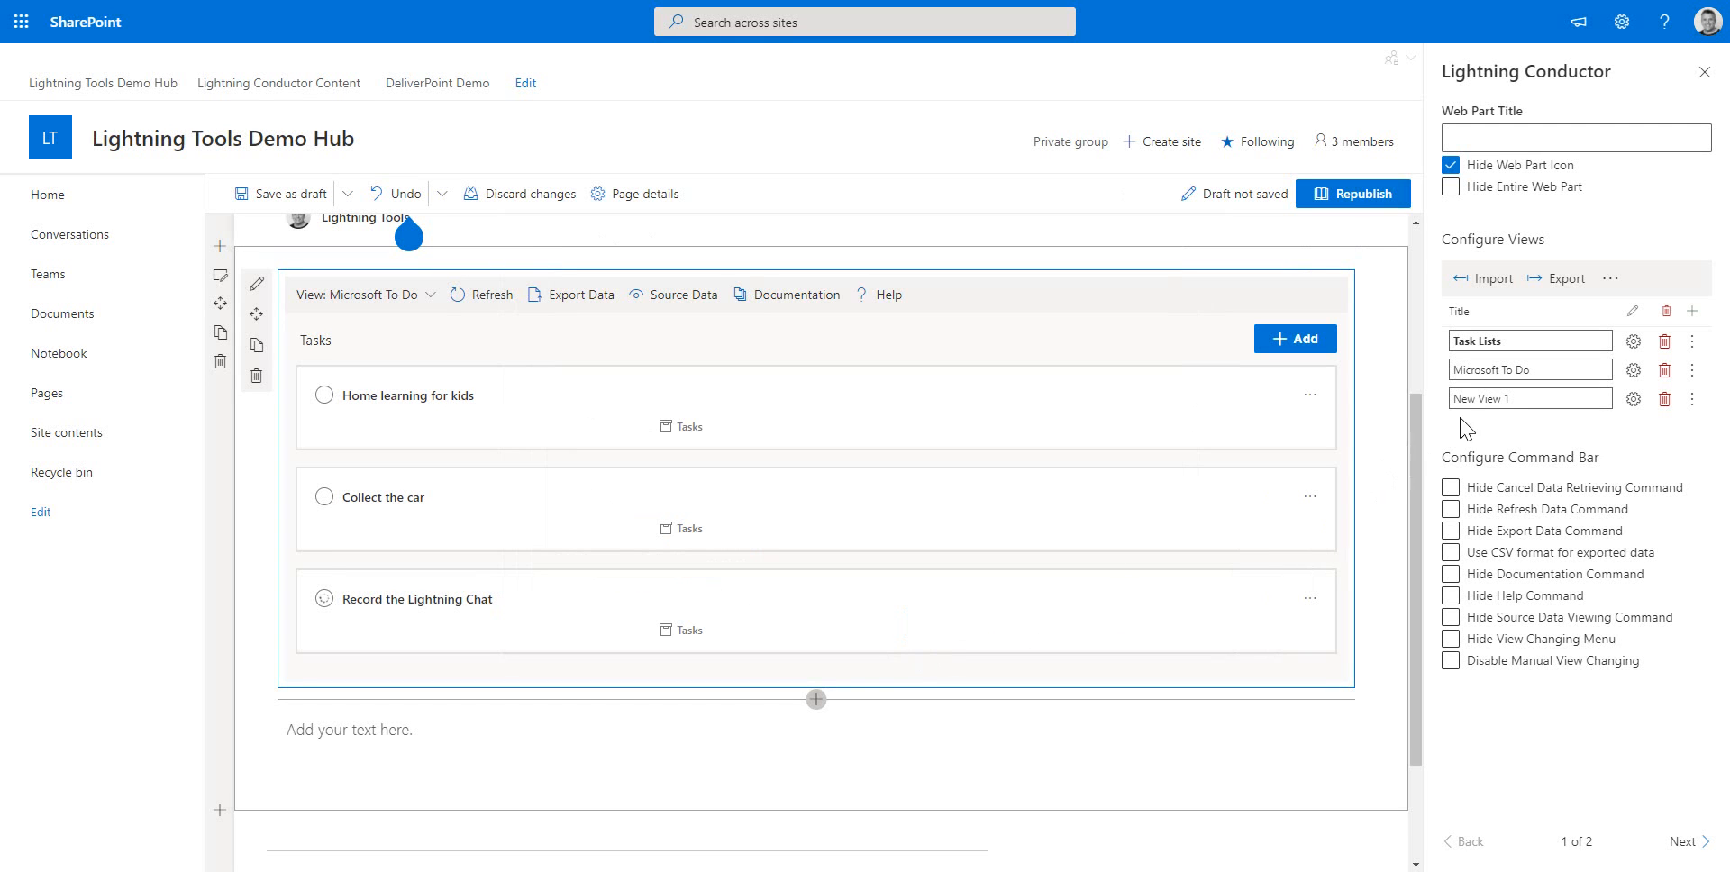
Rename the new view to Microsoft Planner
triple_click(1510, 398)
text(Microsoft Planner)
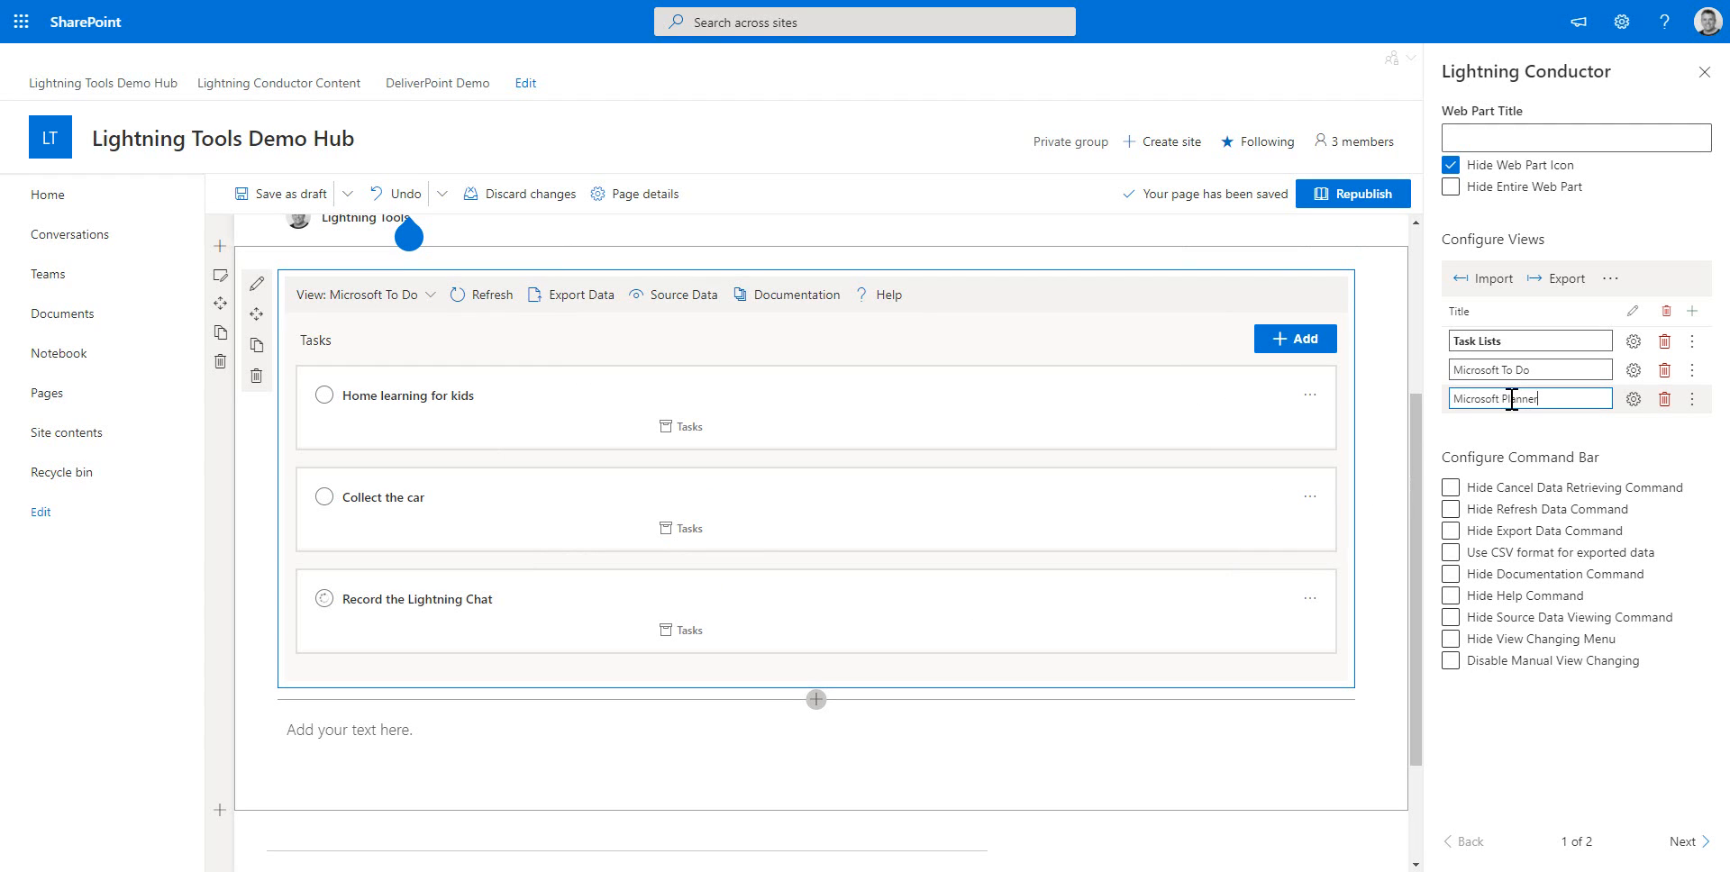
click(1634, 727)
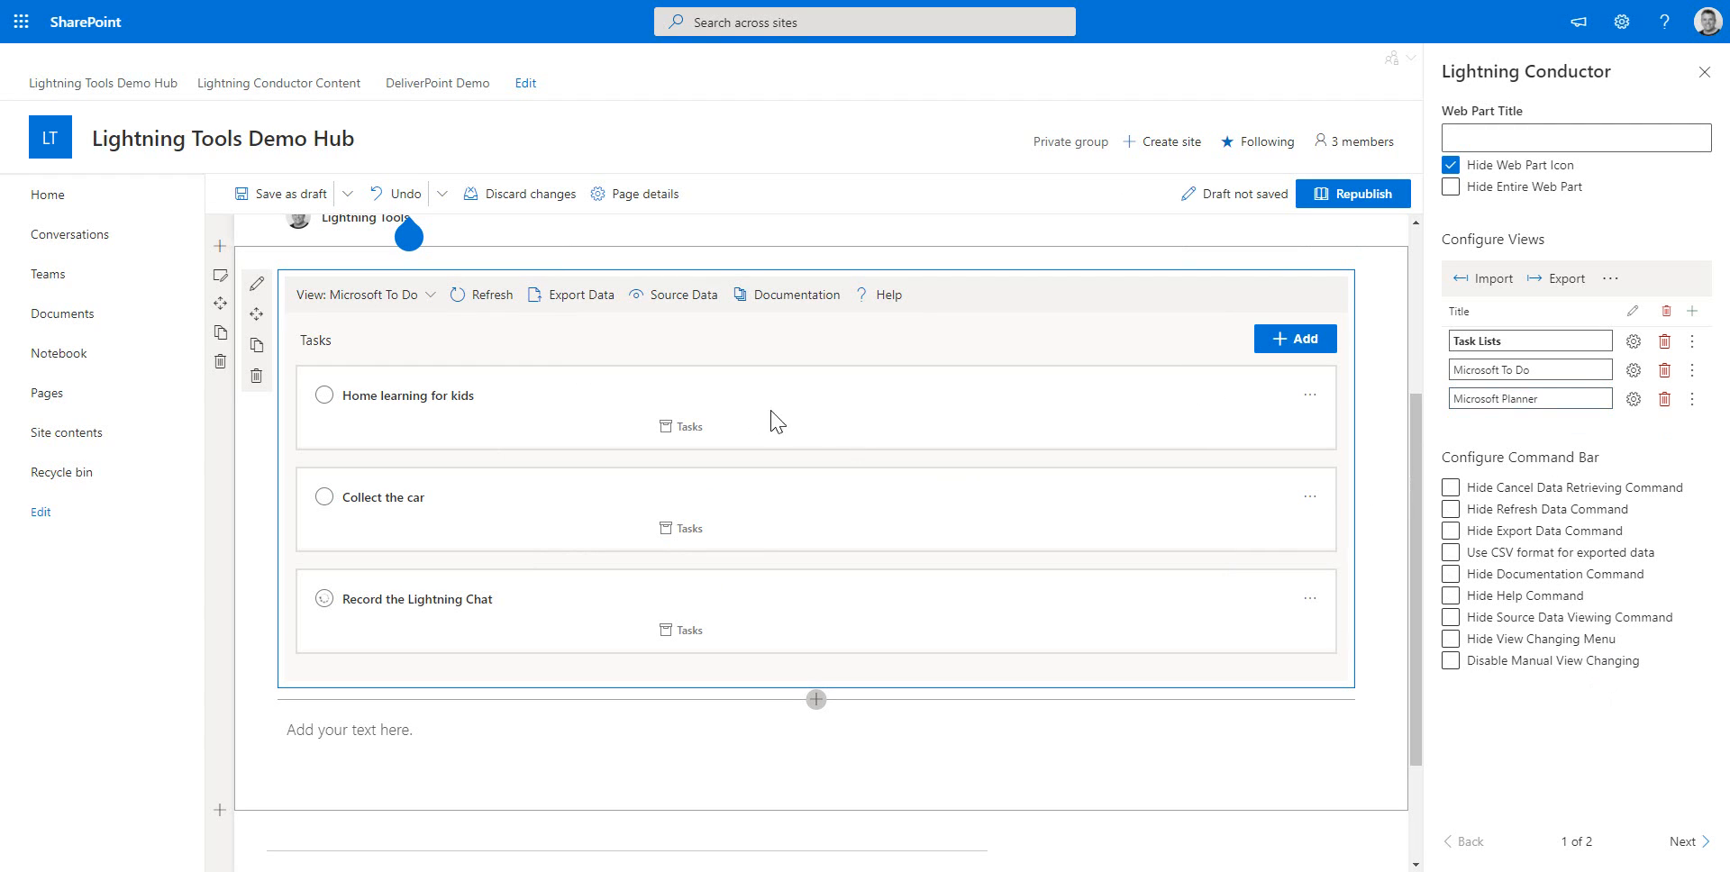
Switch the roll-up between the Microsoft Planner, Microsoft To Do and Task Lists views
click(428, 303)
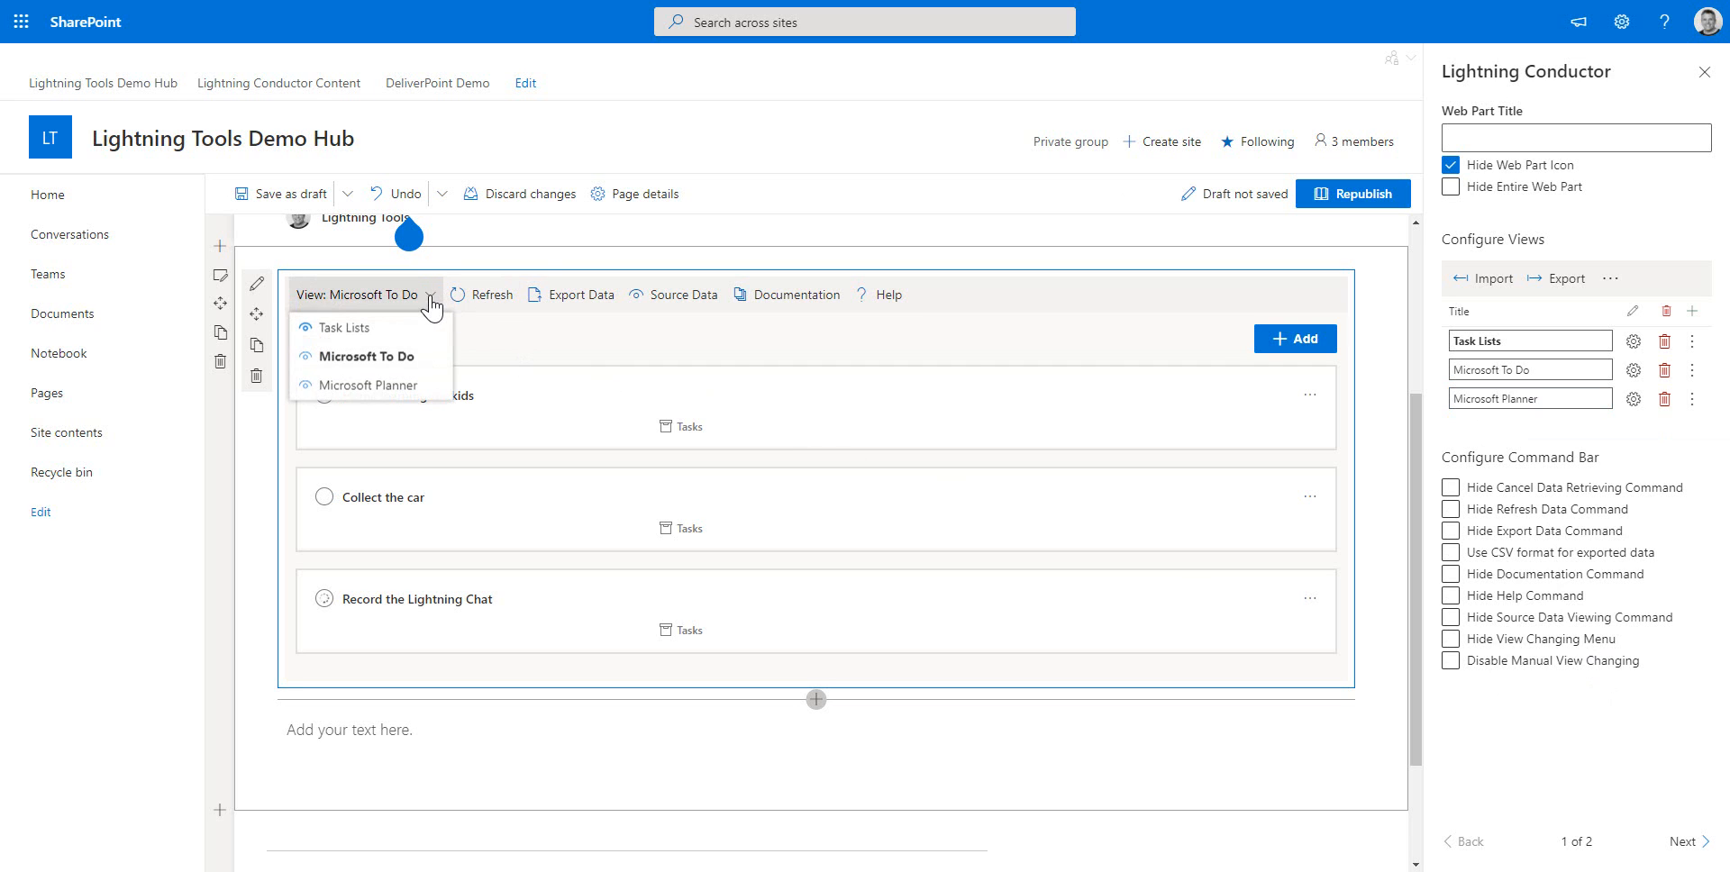
click(393, 388)
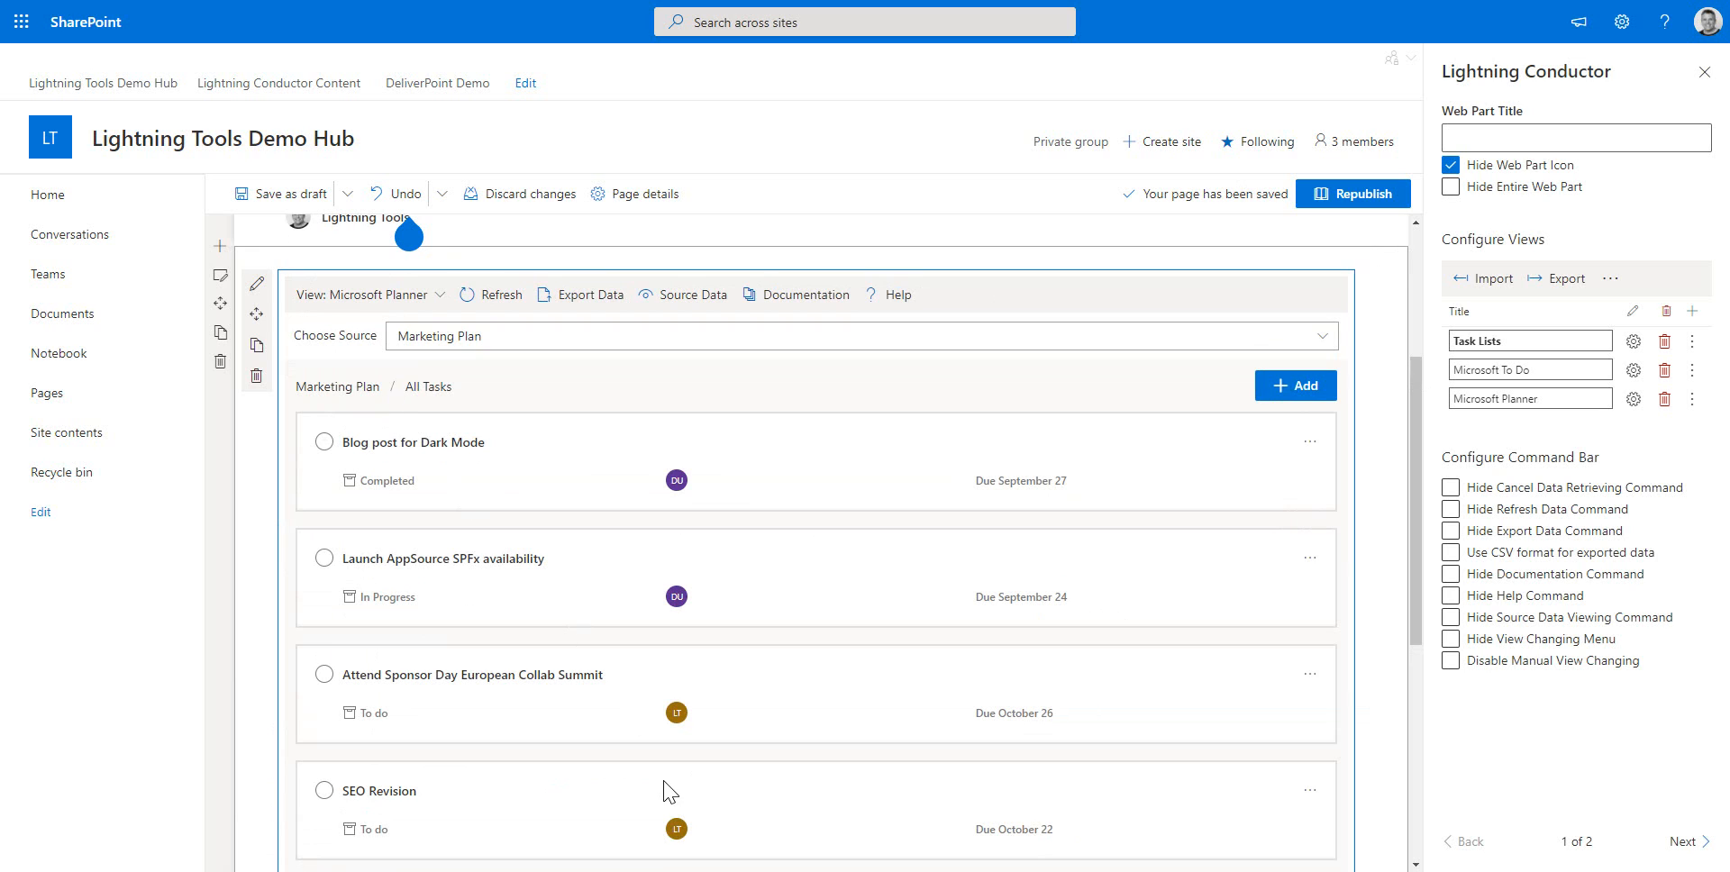
click(439, 298)
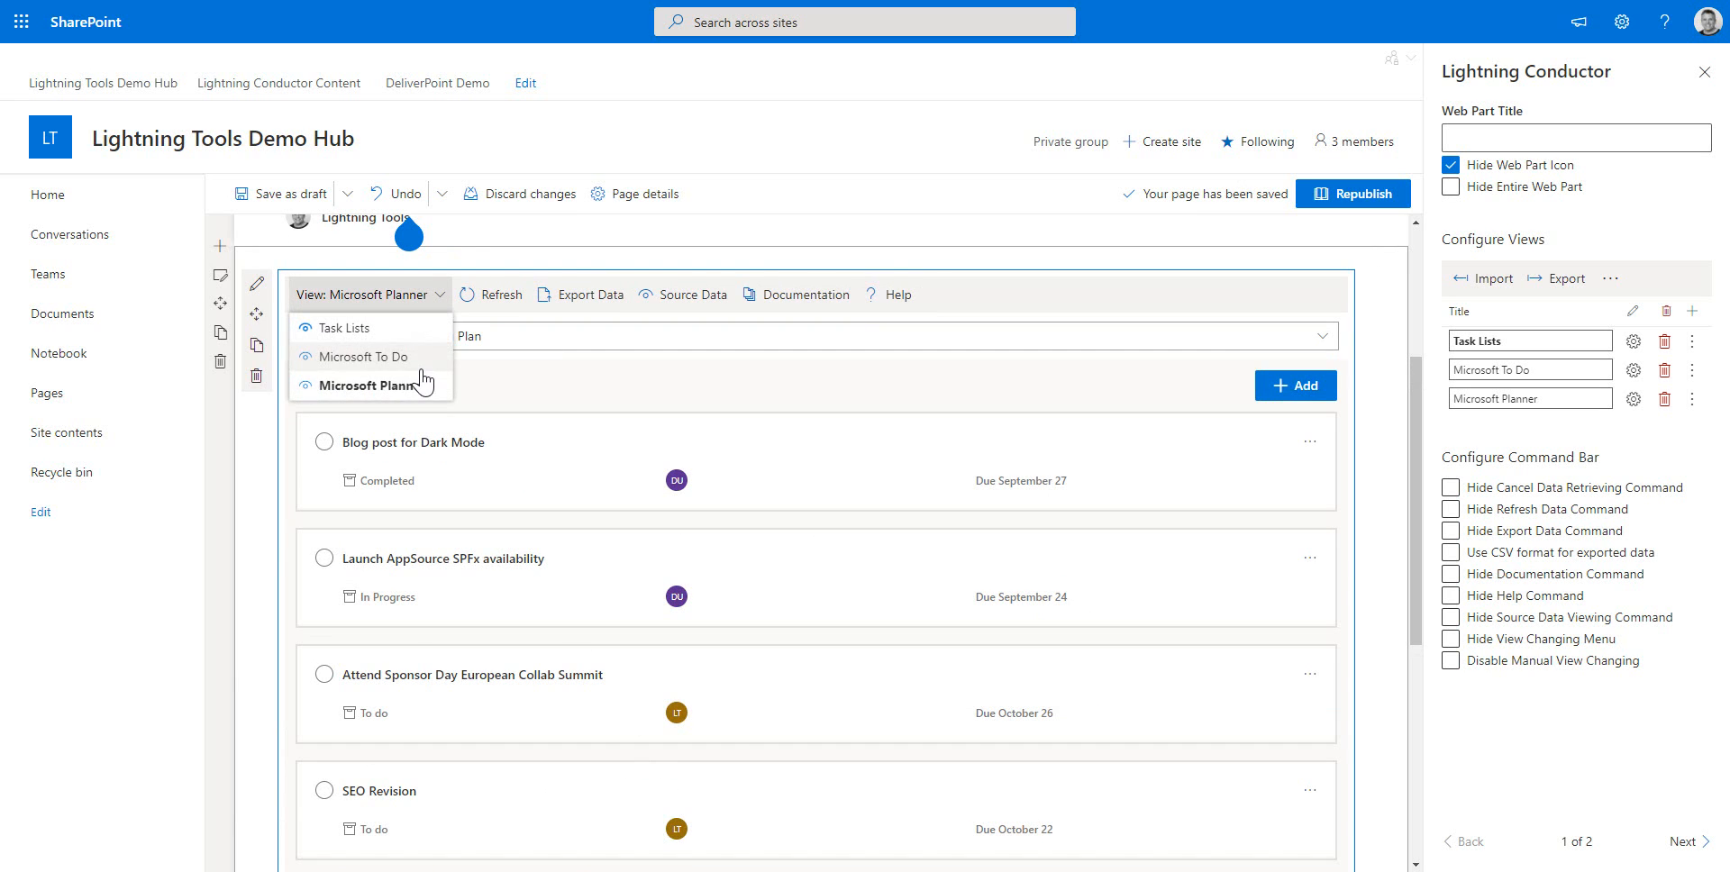
click(419, 364)
click(431, 297)
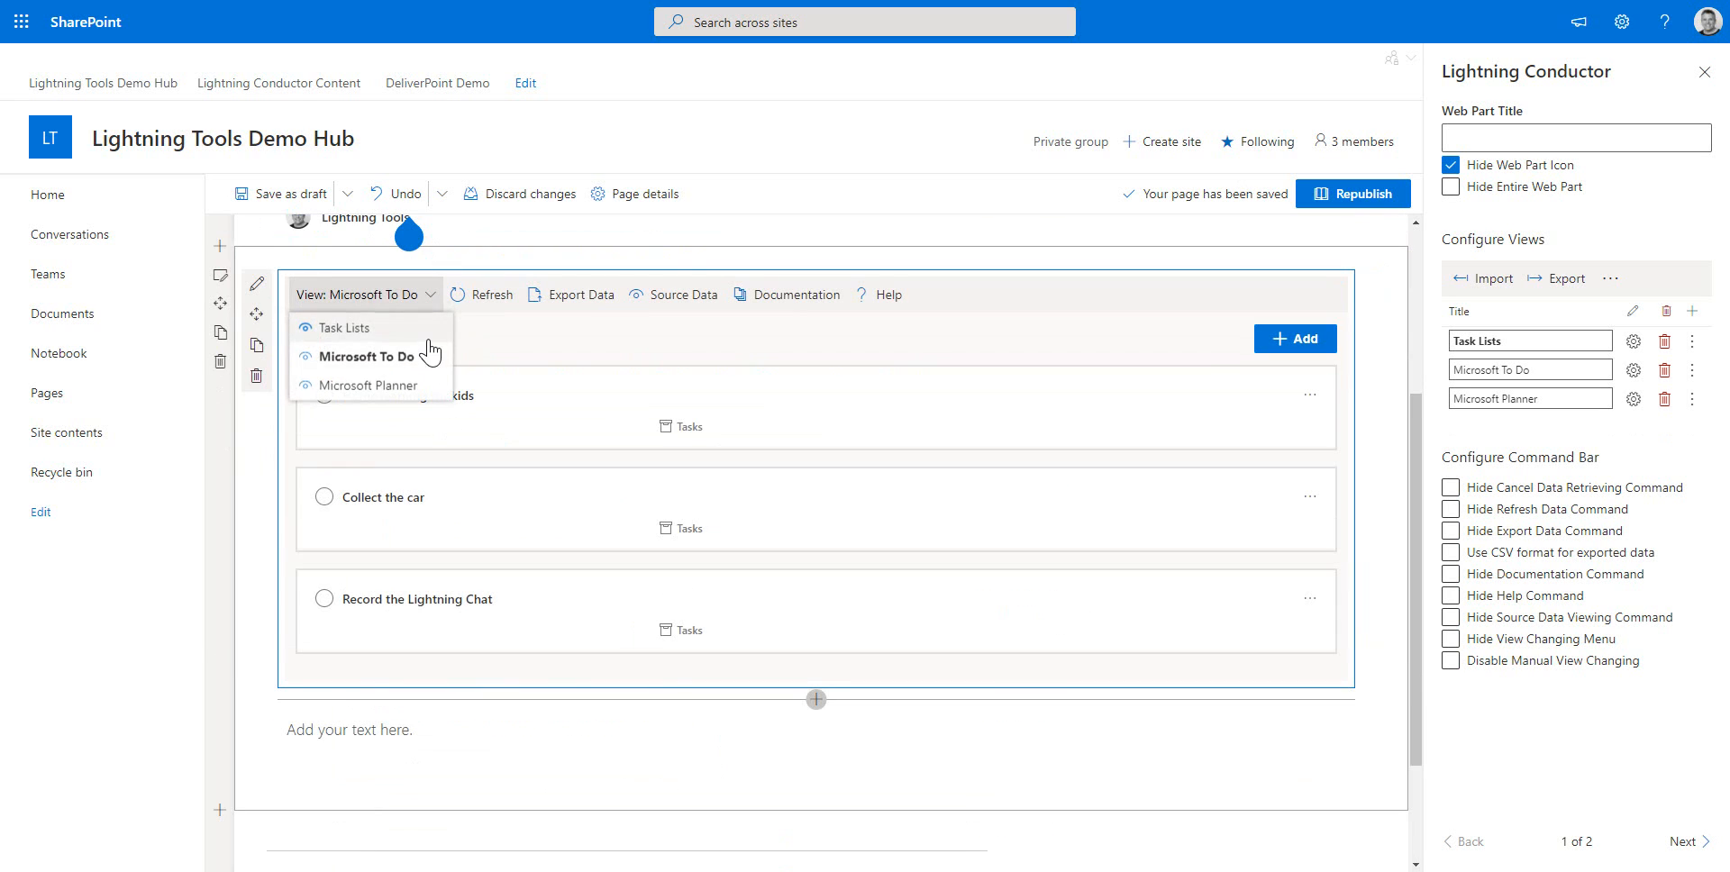
click(428, 325)
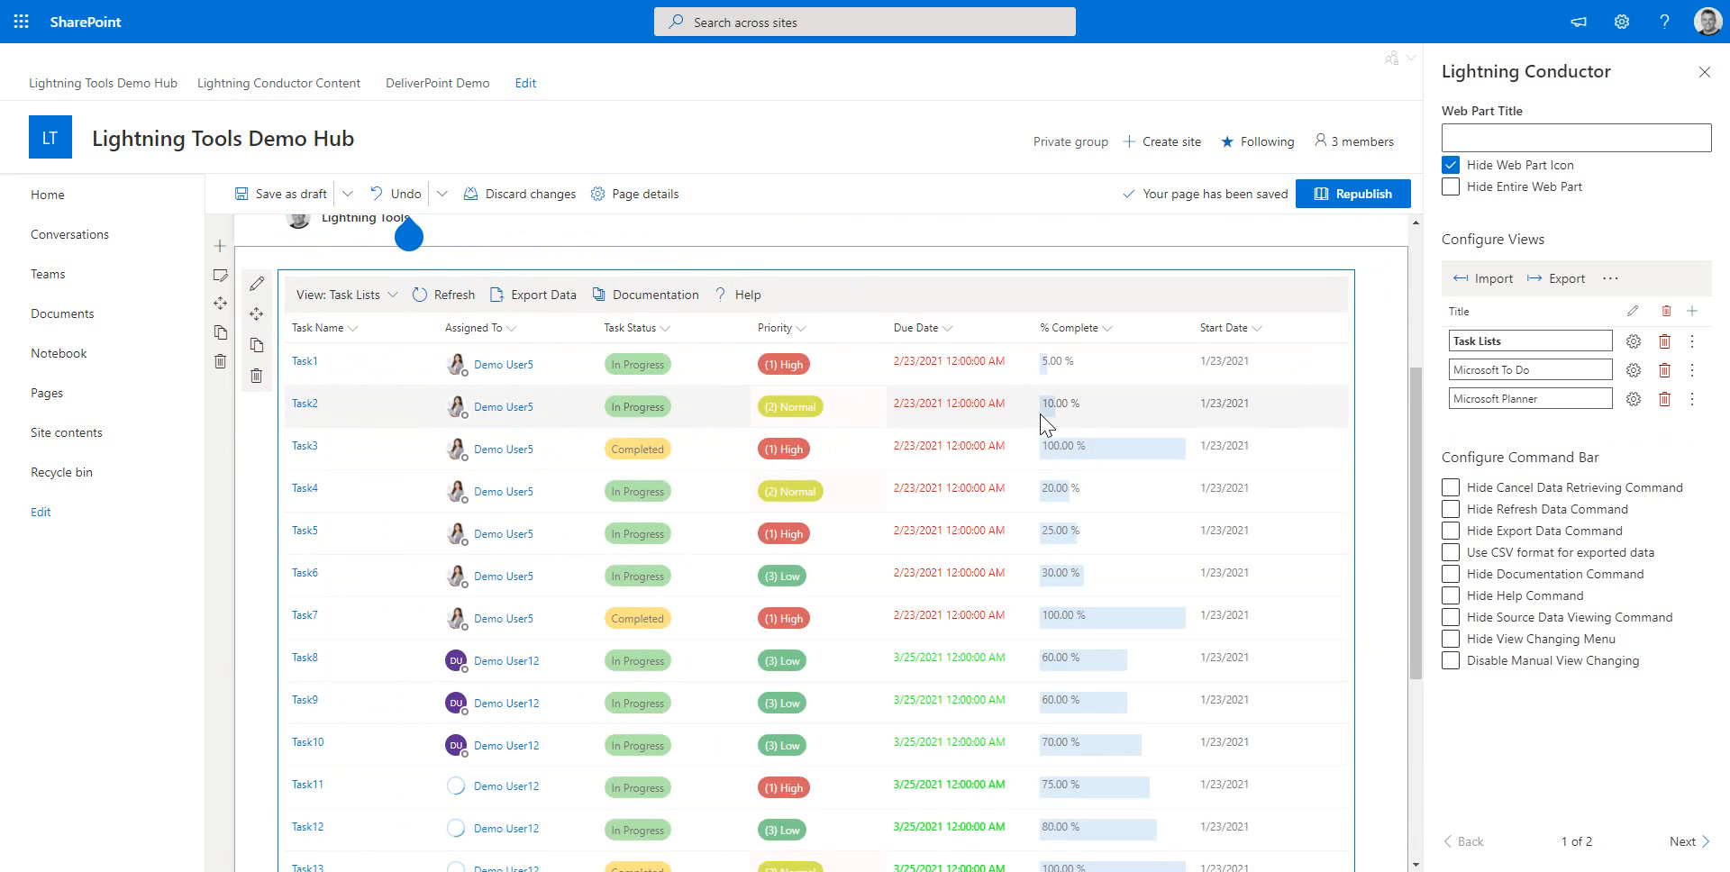
Republish the page
click(1364, 200)
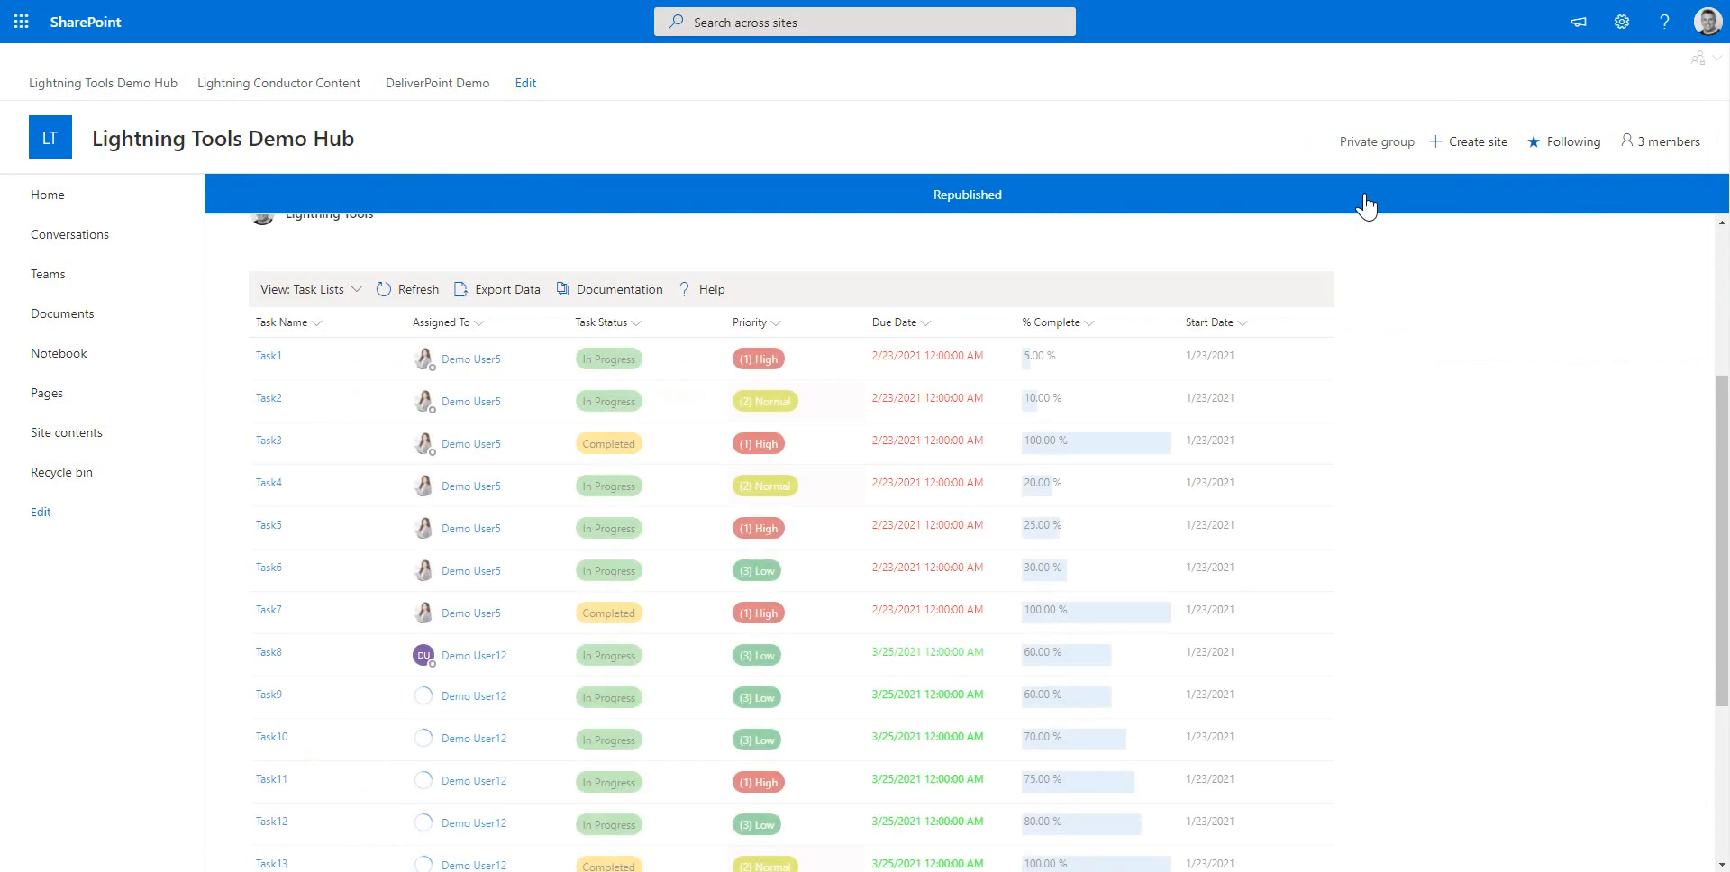
scroll(1445, 435, up, 1)
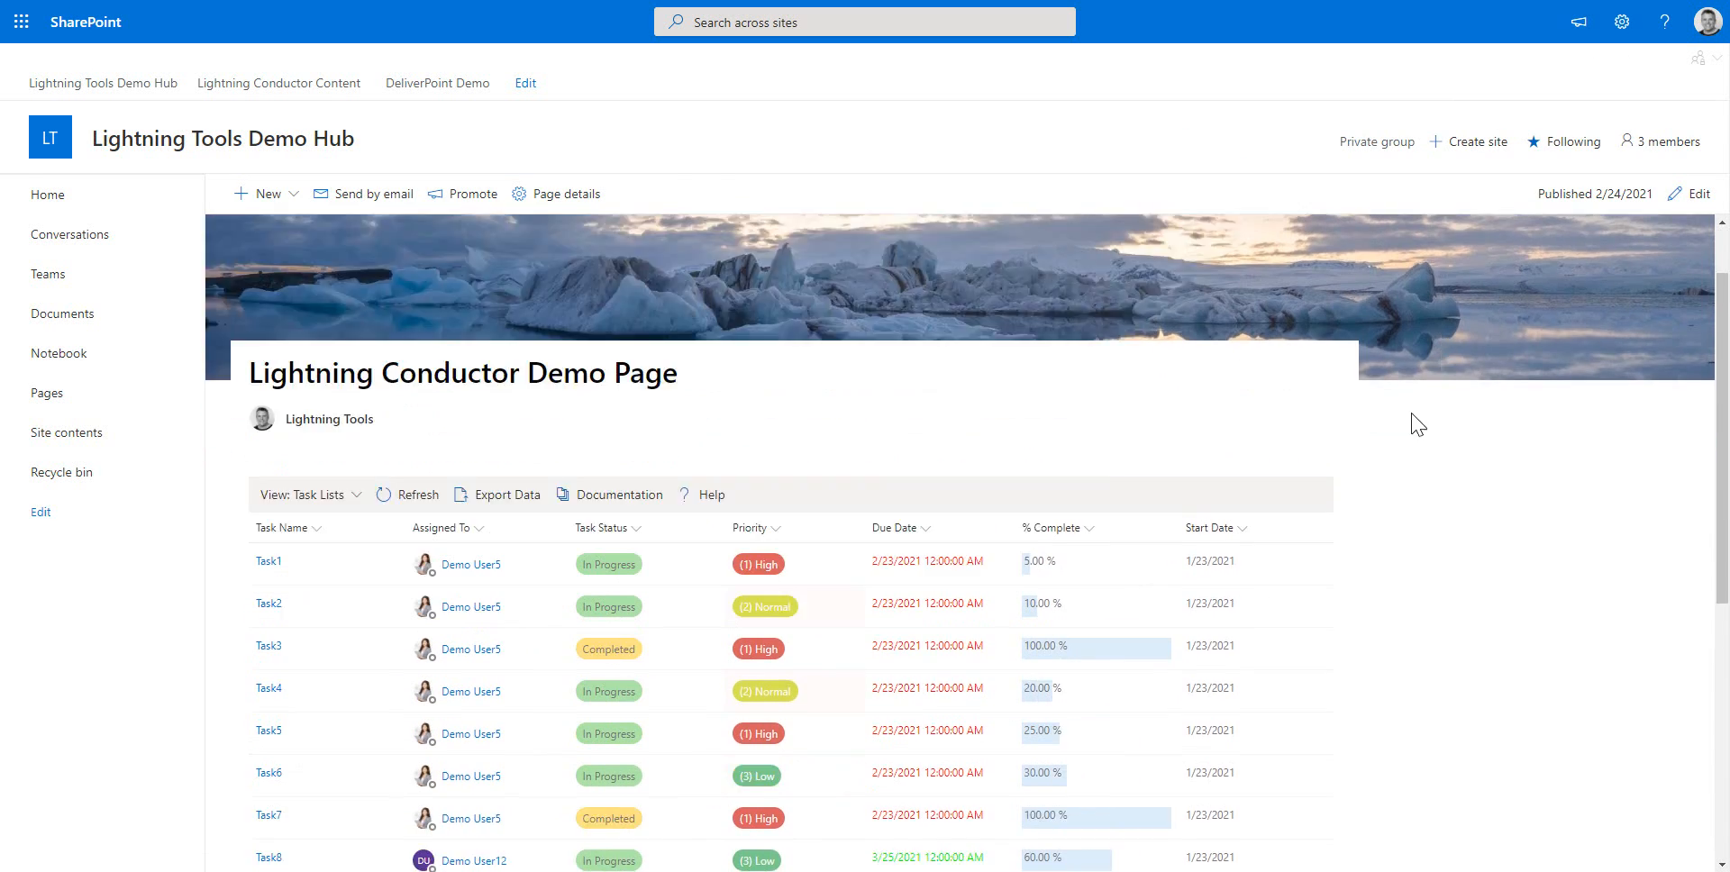
scroll(1414, 424, down, 3)
Switch the published roll-up to the Microsoft To Do view and then to the Microsoft Planner view
click(354, 224)
click(347, 286)
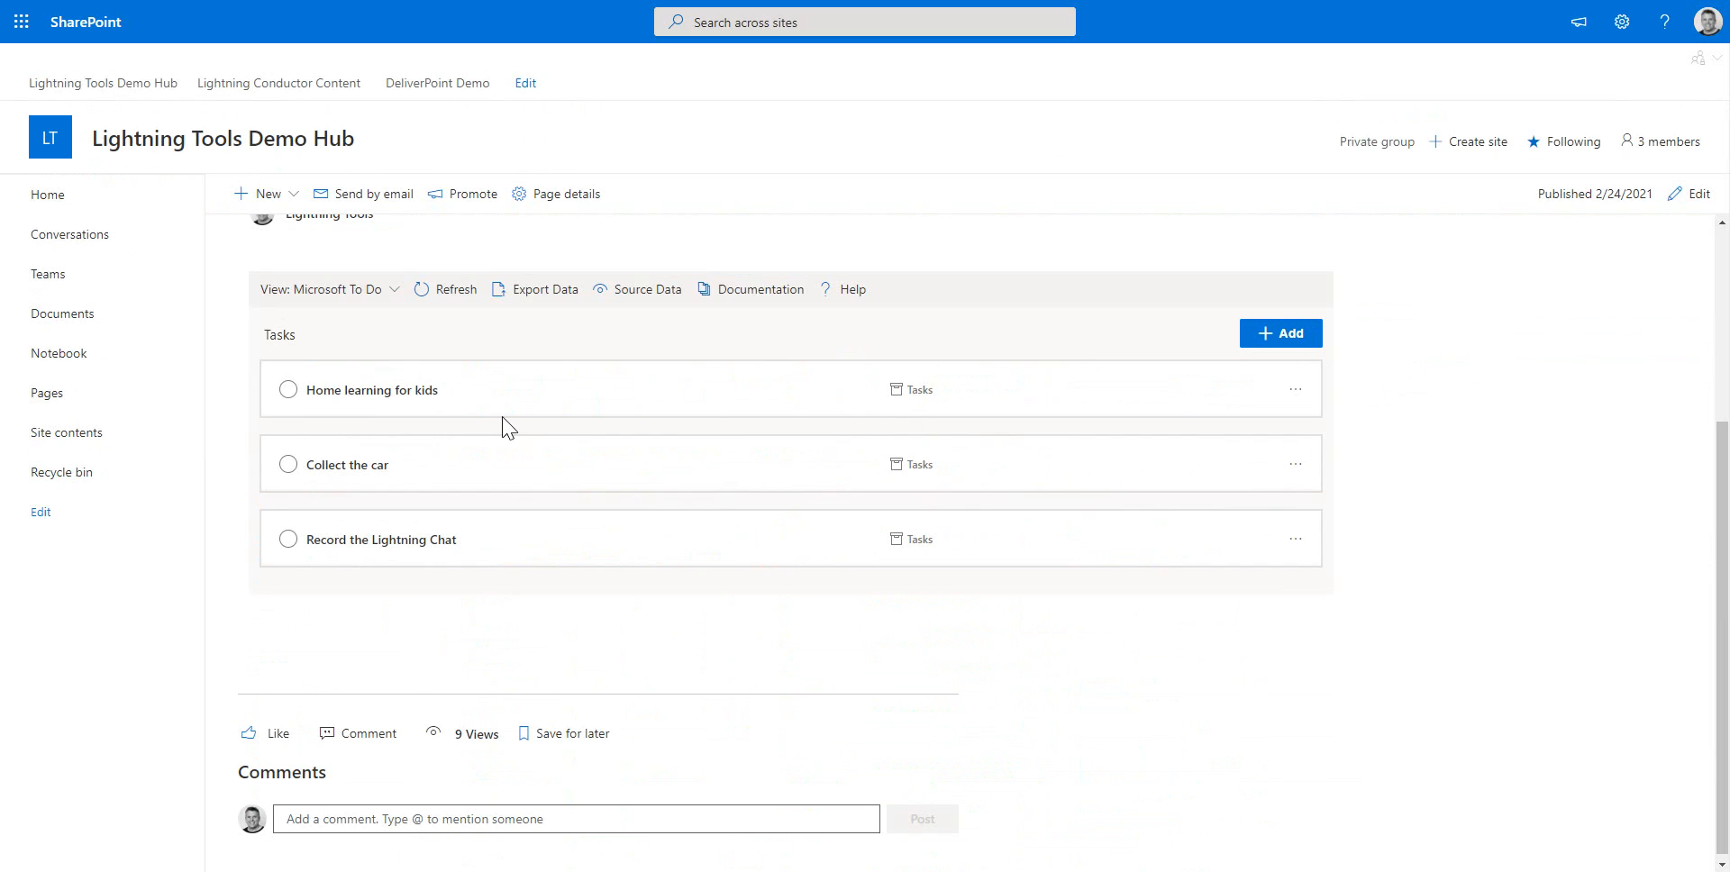
click(396, 289)
click(394, 378)
scroll(975, 764, down, 1)
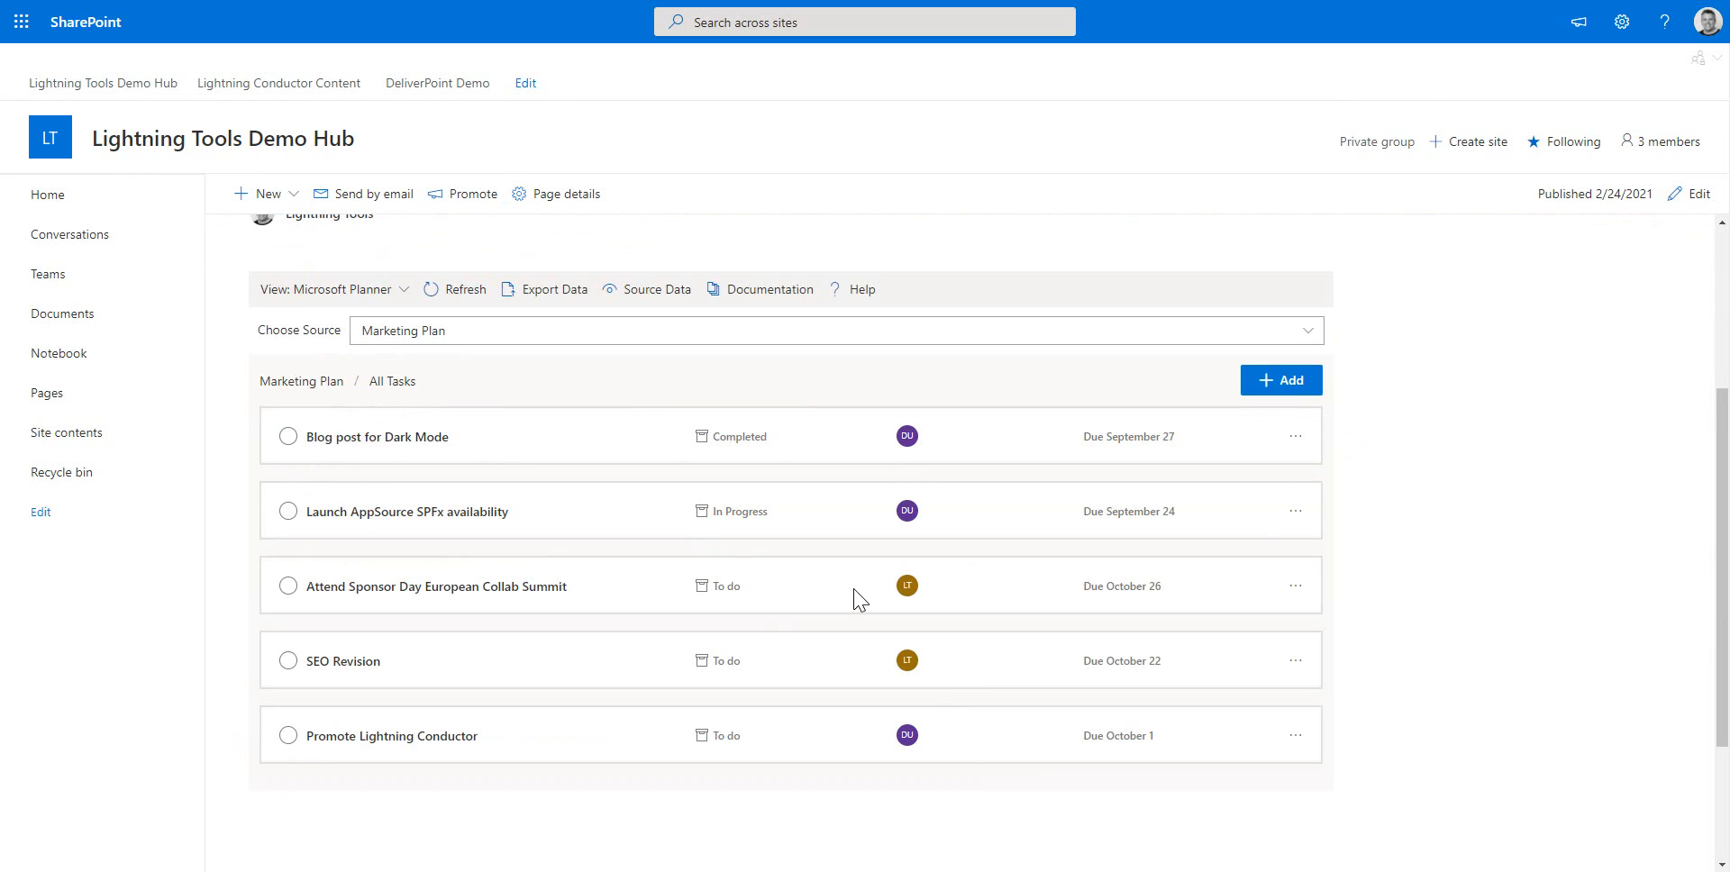
Mark the Promote Lightning Conductor task as completed in the published Planner roll-up
click(912, 587)
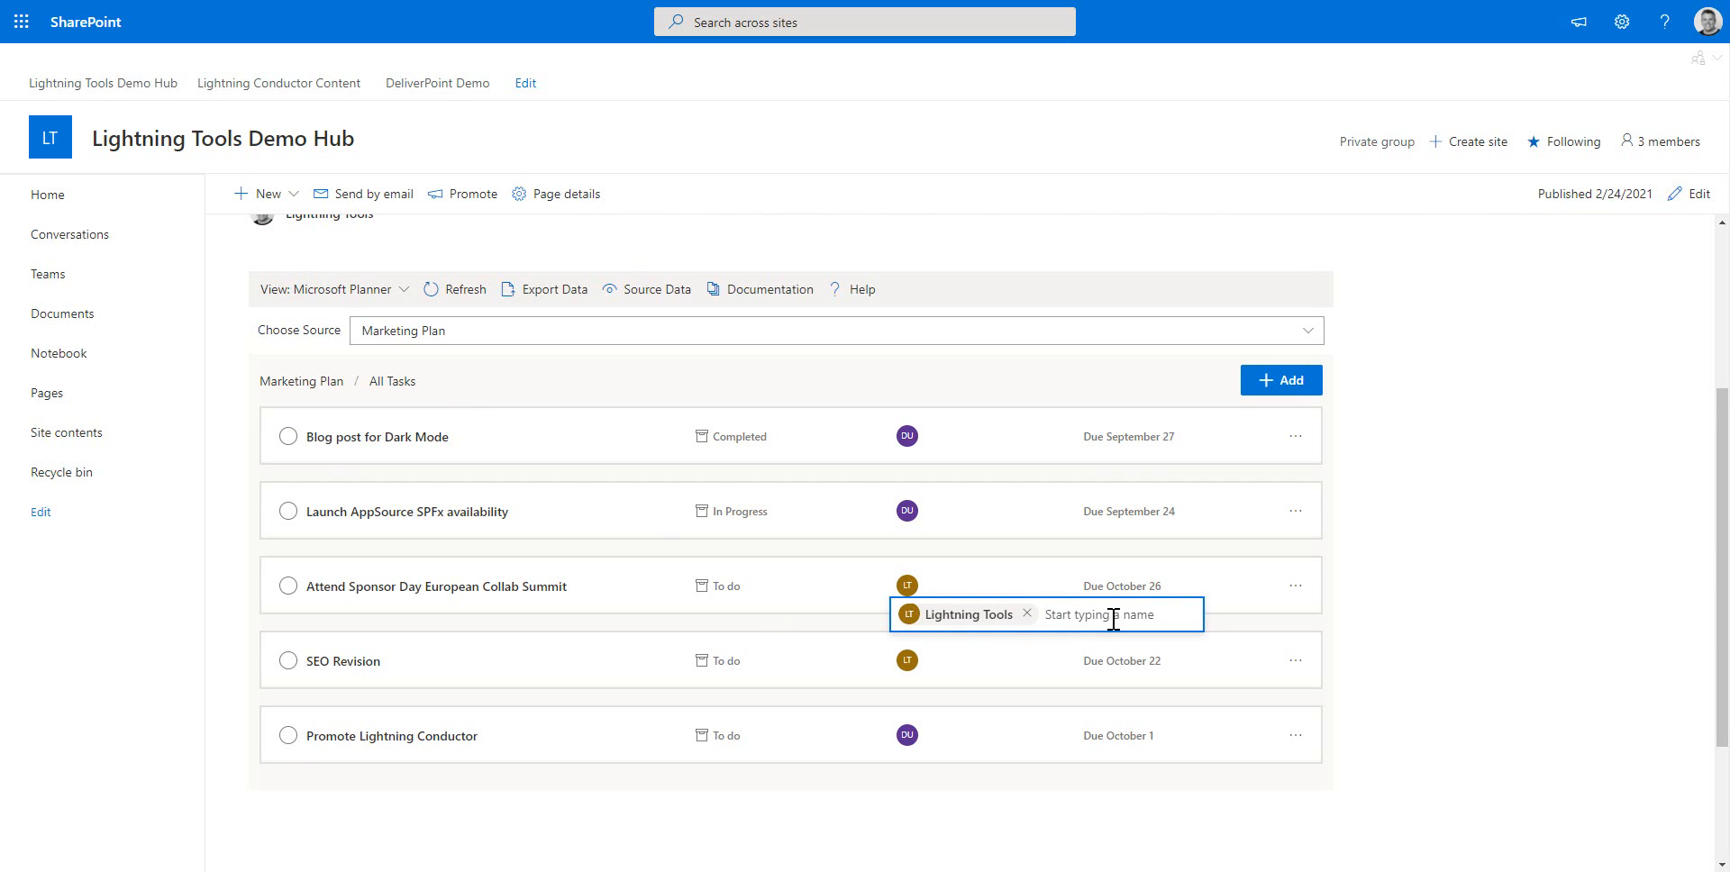
click(1590, 571)
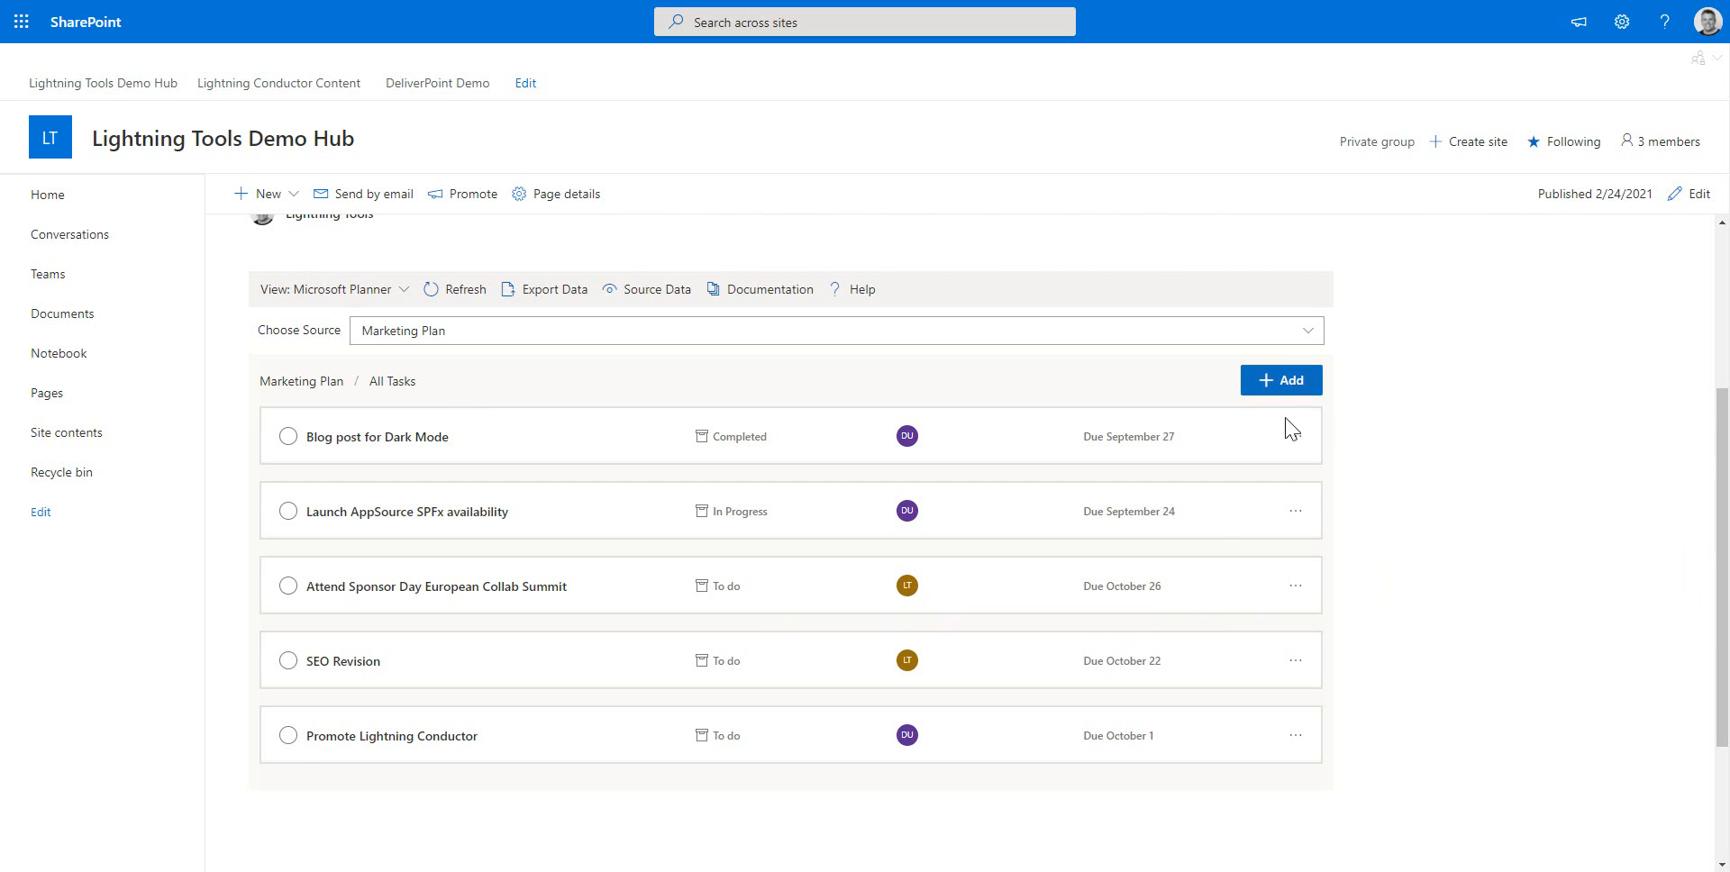
click(289, 736)
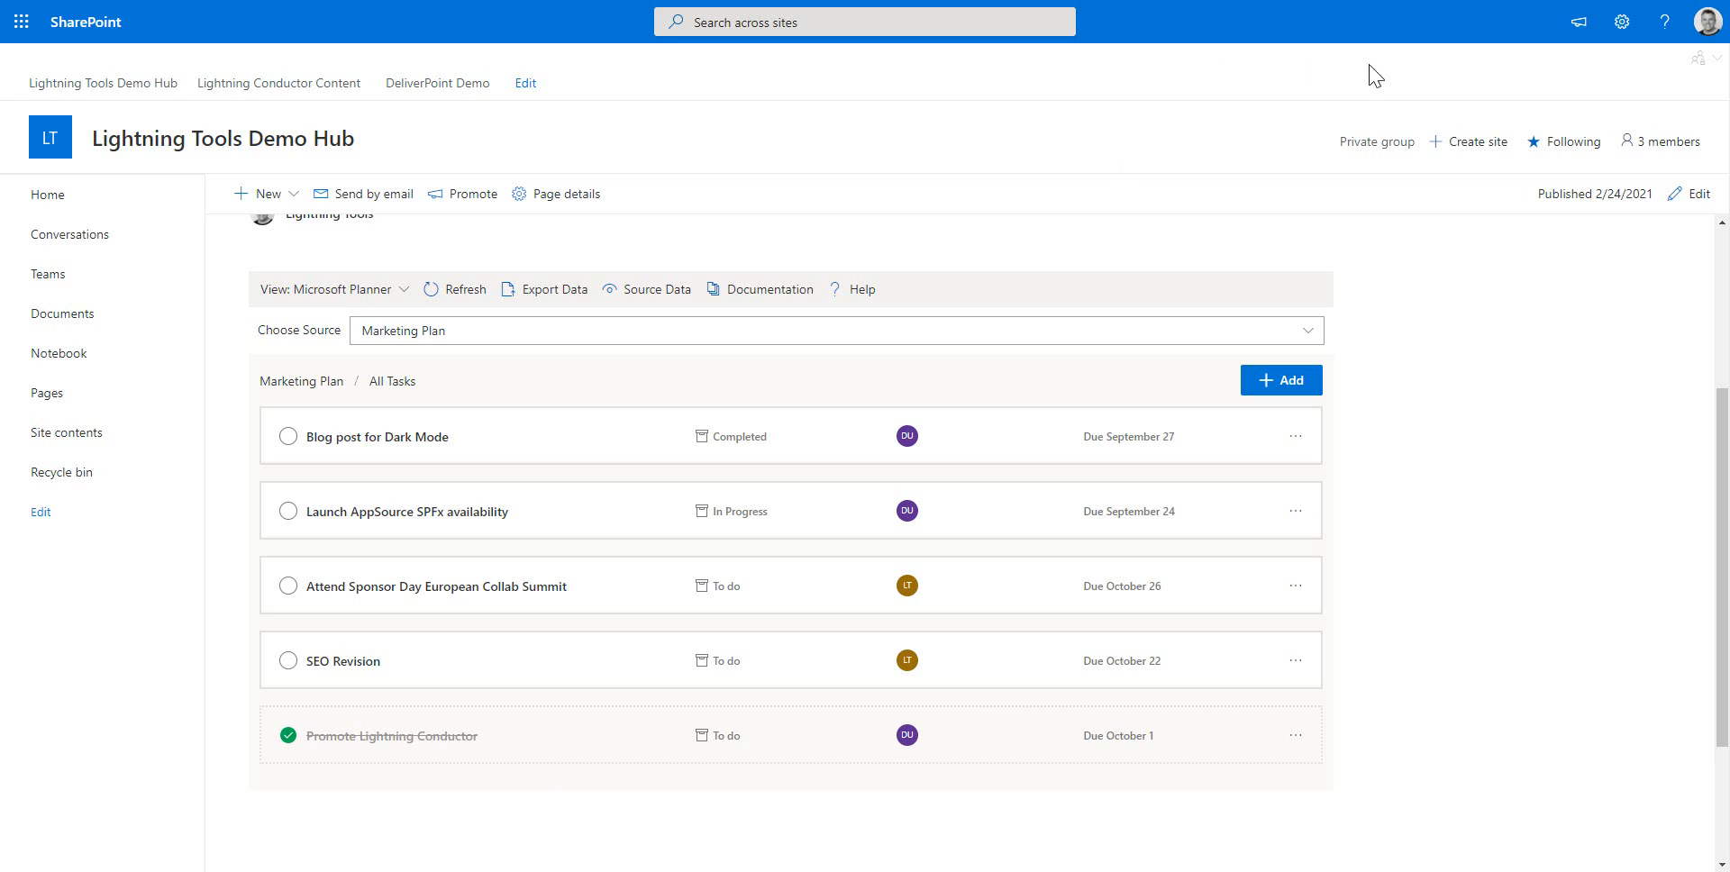
Edit the page and add a new roll-up view named Document Libraries in the web part settings
click(1694, 194)
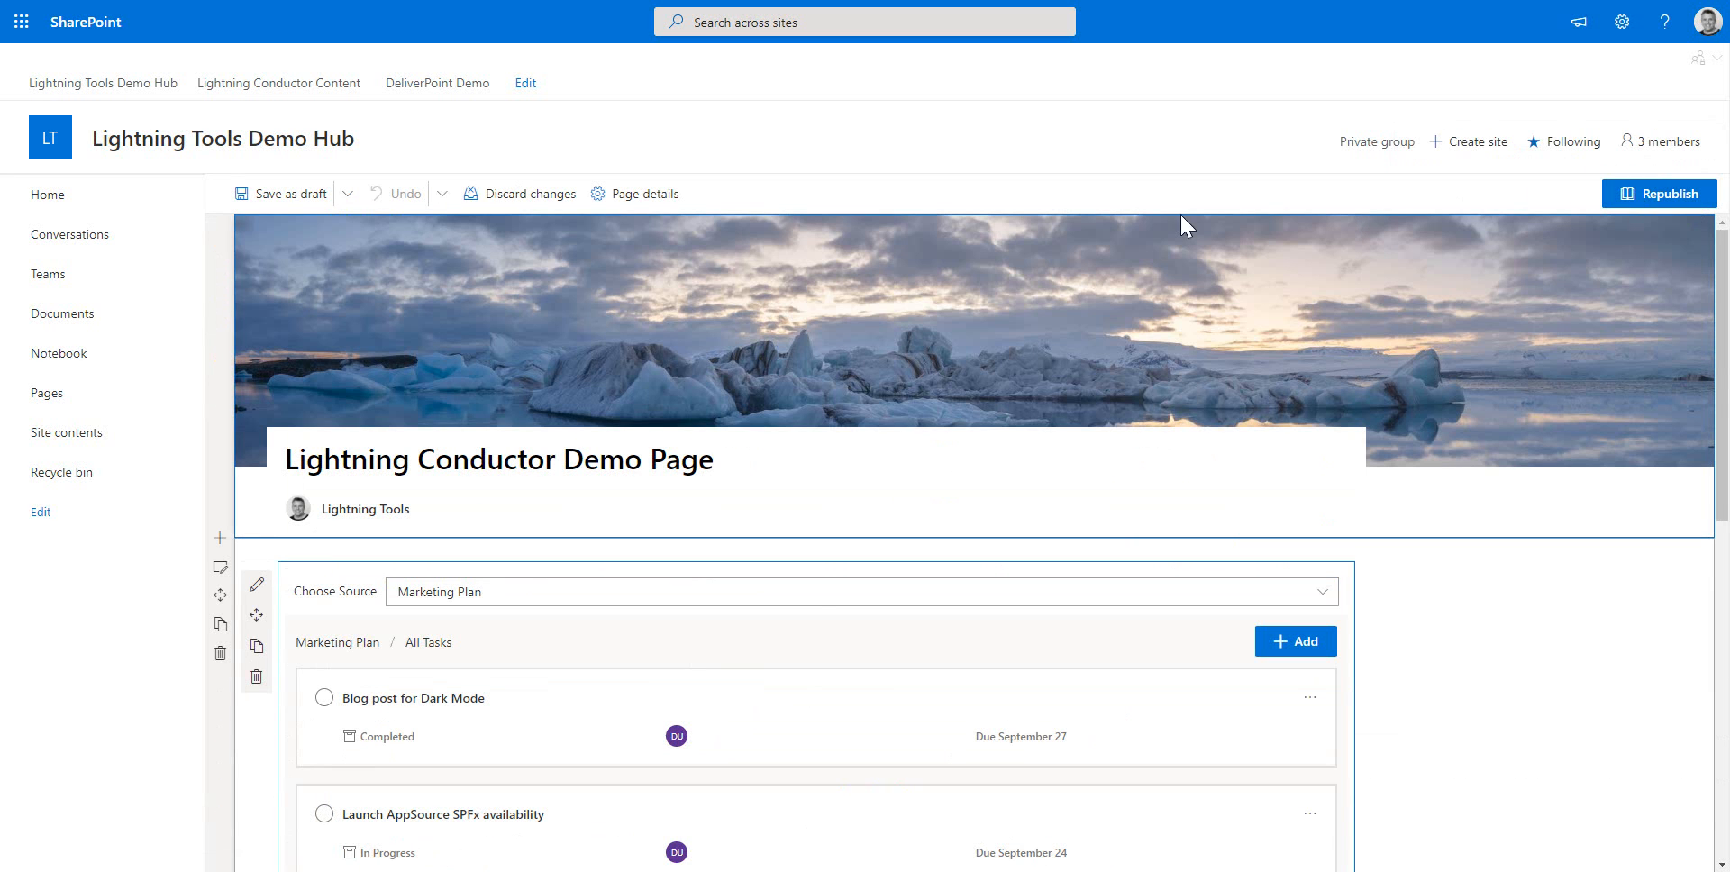
click(258, 588)
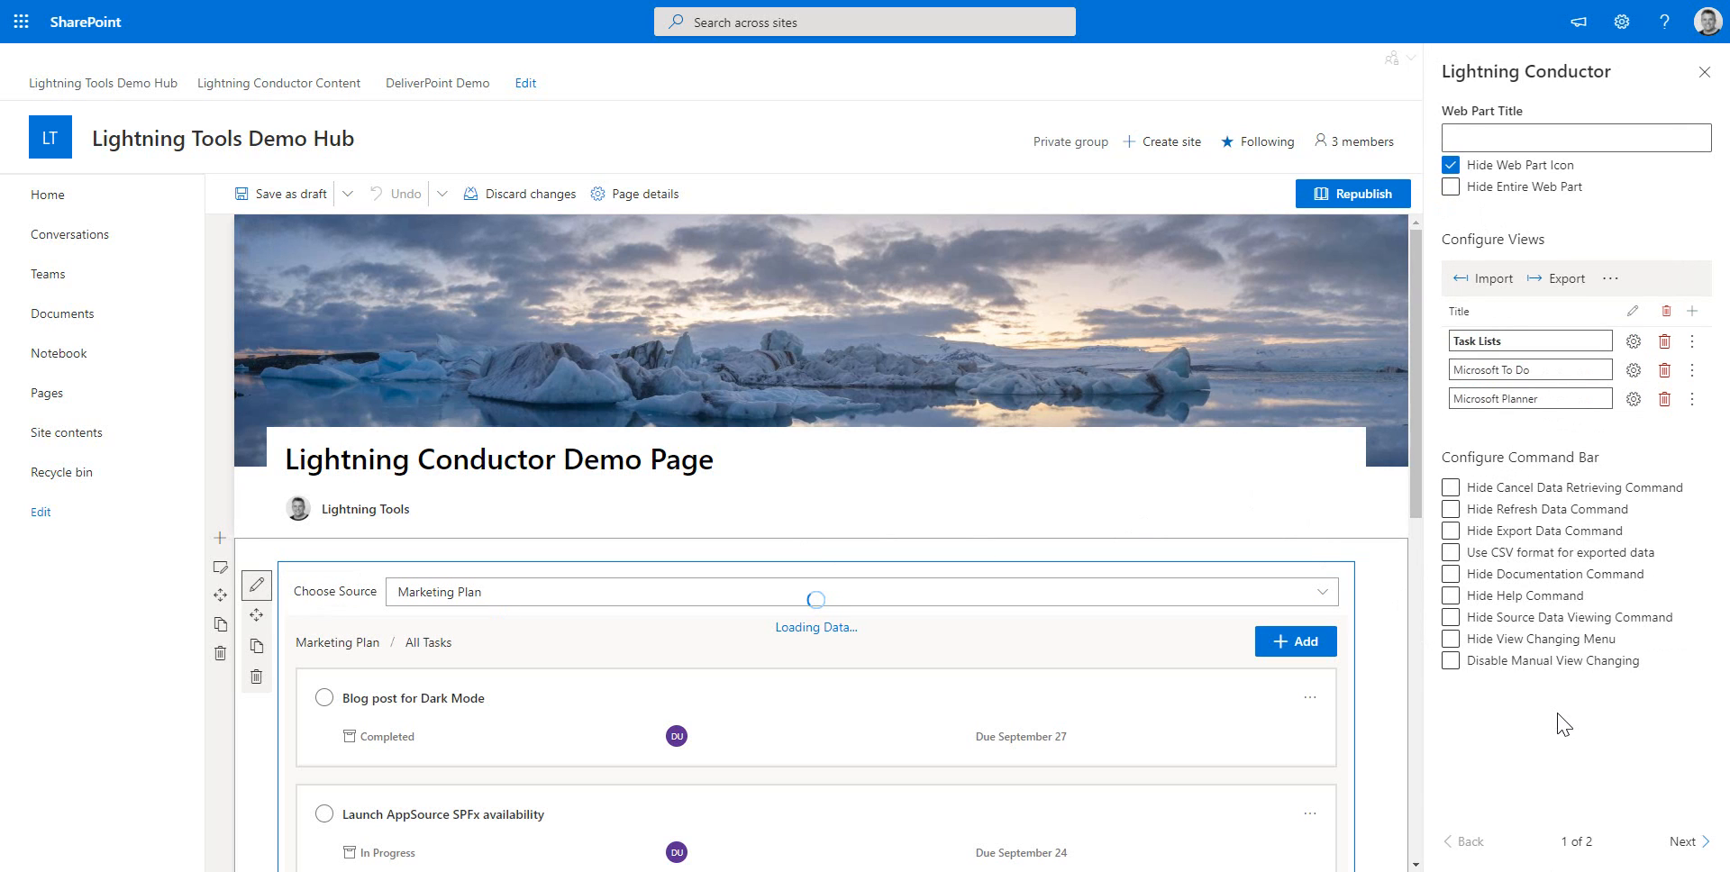
click(1692, 312)
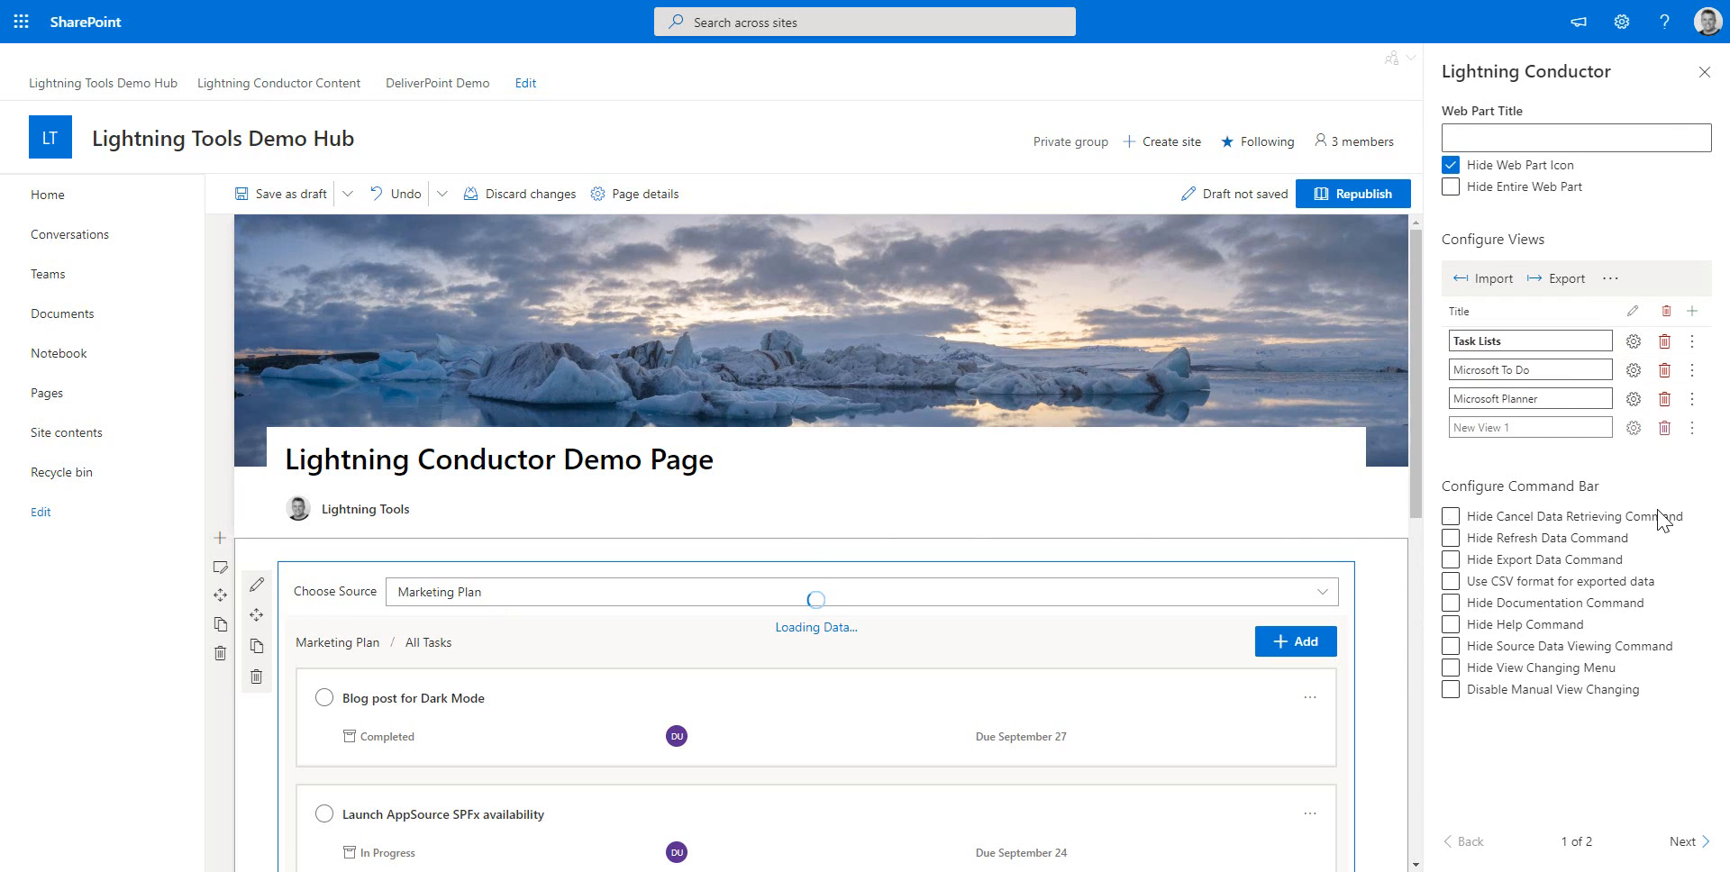
triple_click(1547, 427)
text(M)
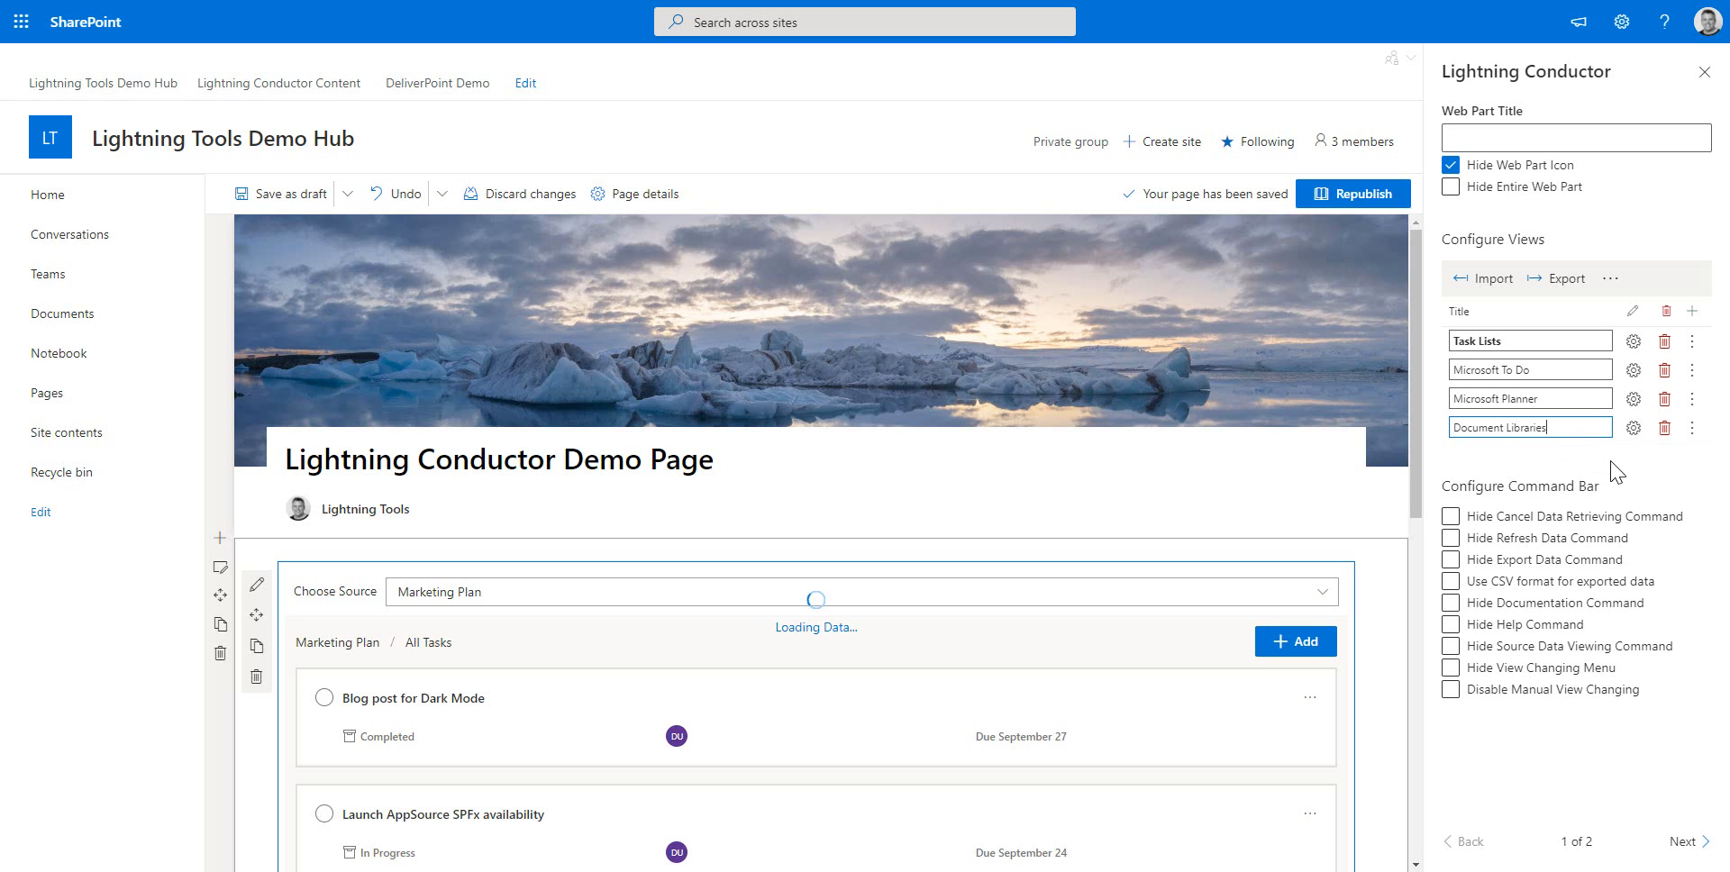
Quick-configure the Document Libraries view to pull data from Current Site and Associated Sites with person avatars displayed
click(1633, 428)
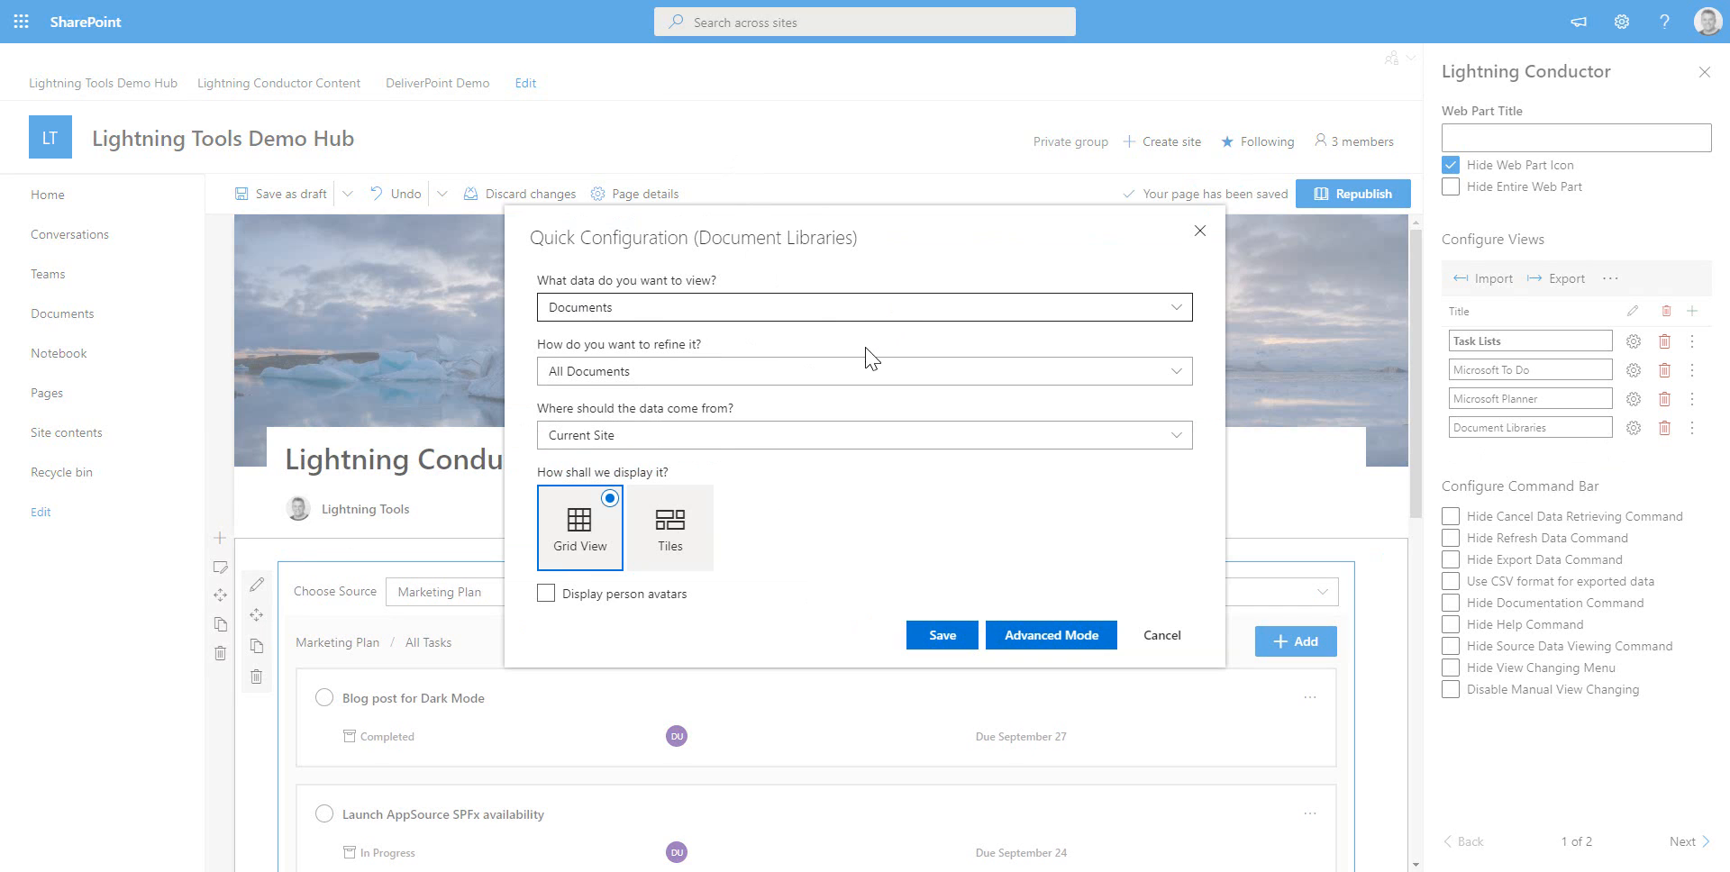
click(830, 436)
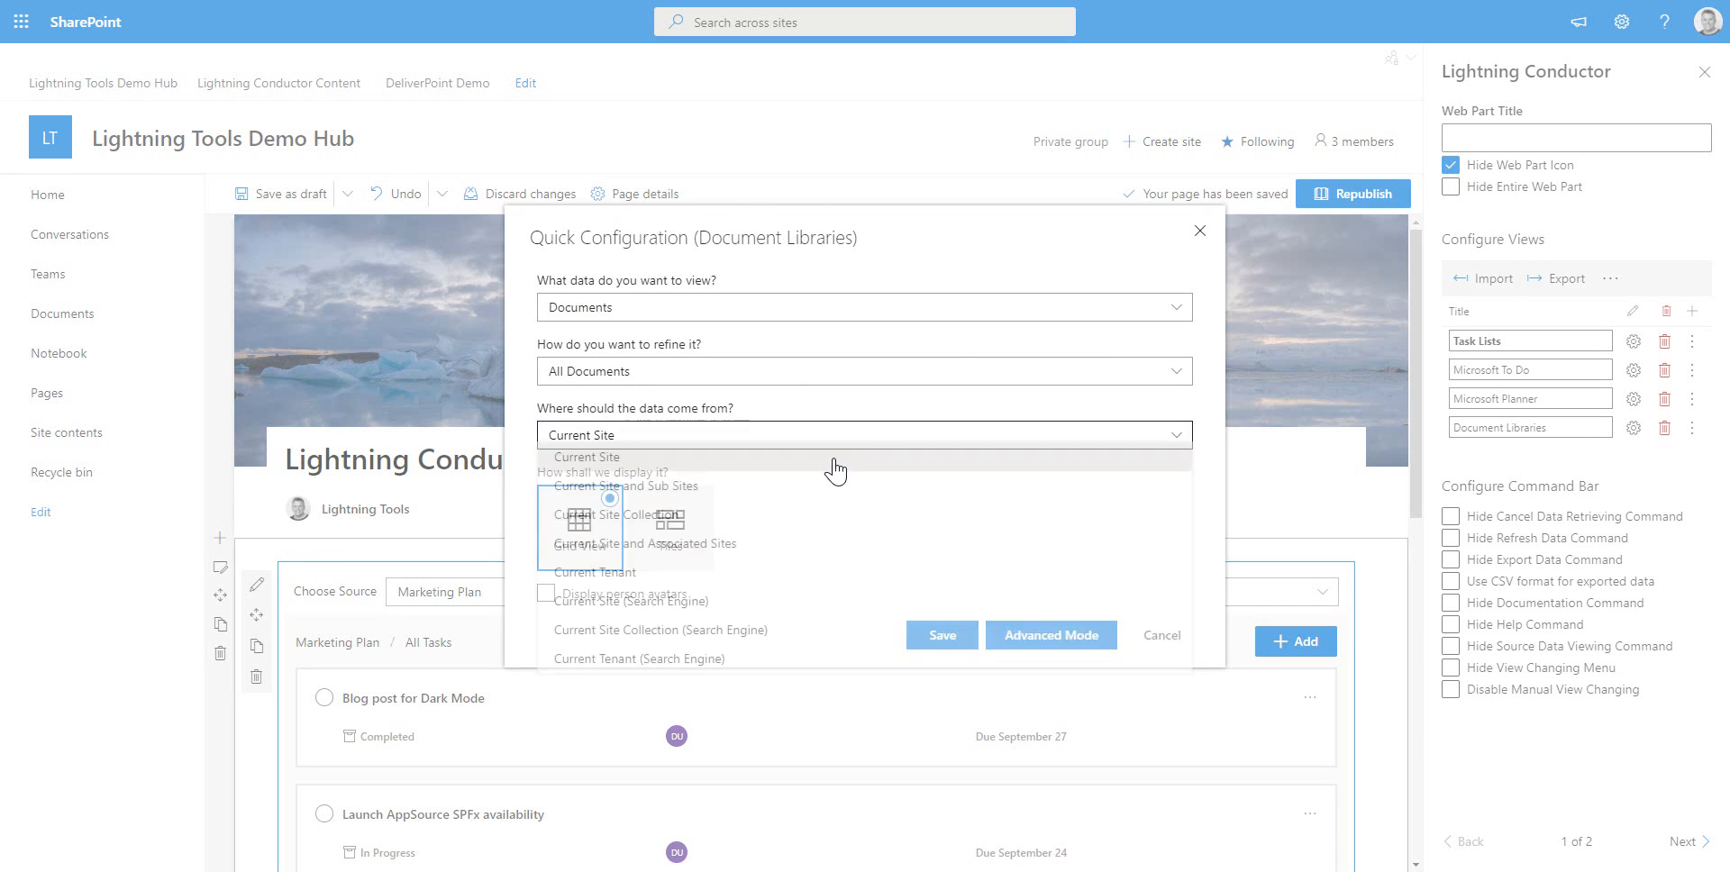
click(821, 552)
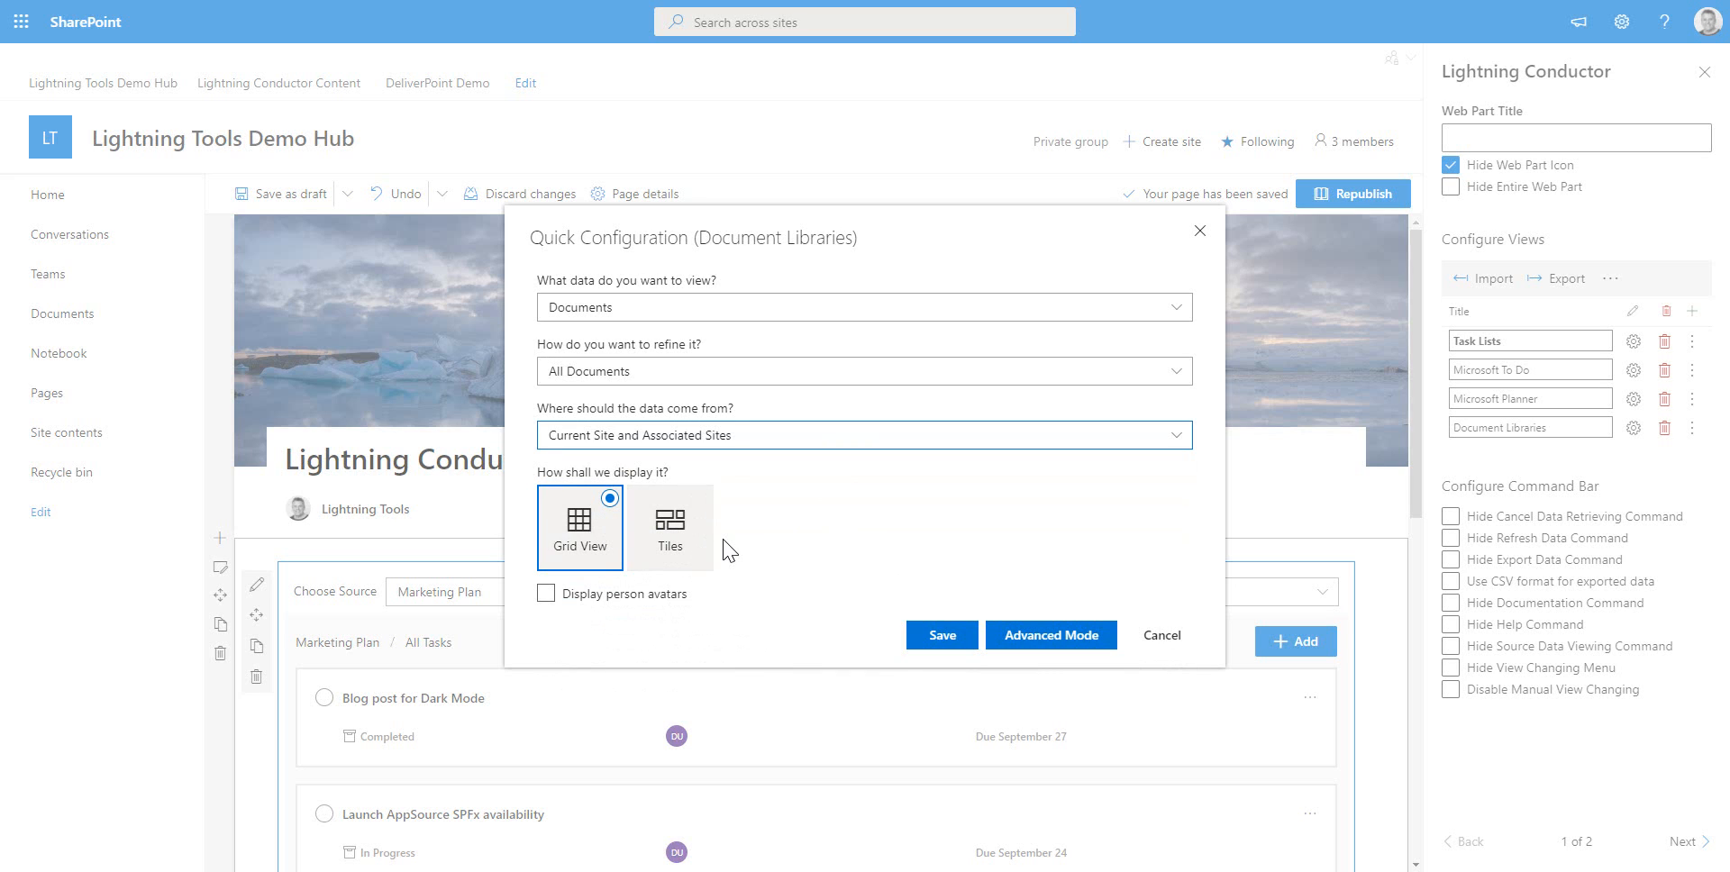
click(545, 594)
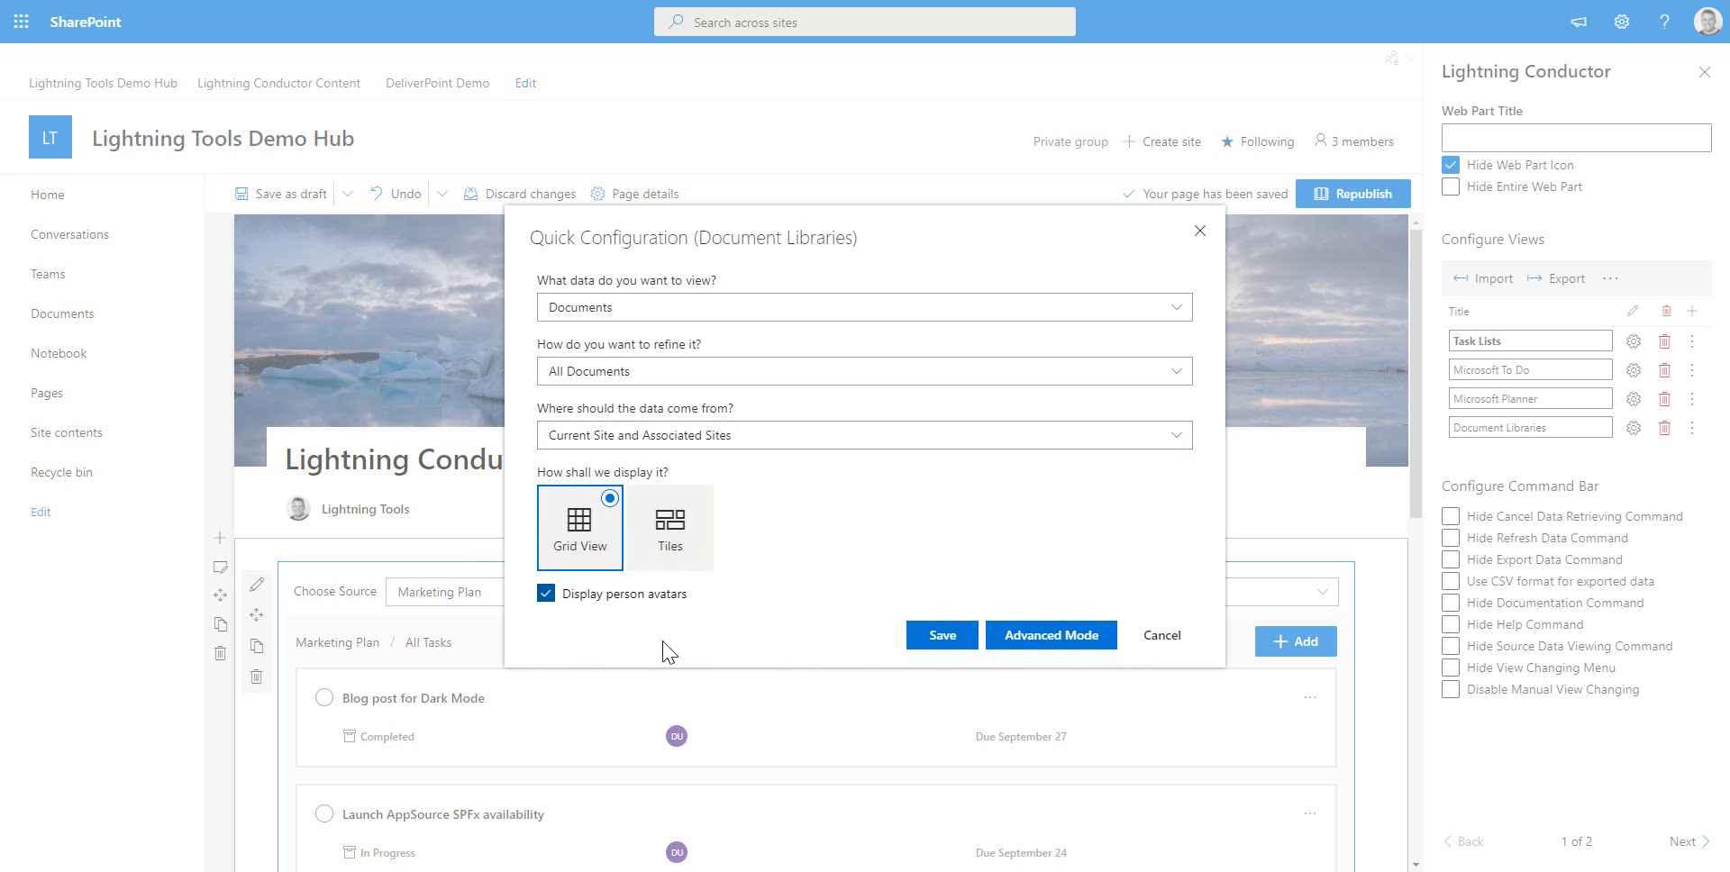
click(948, 646)
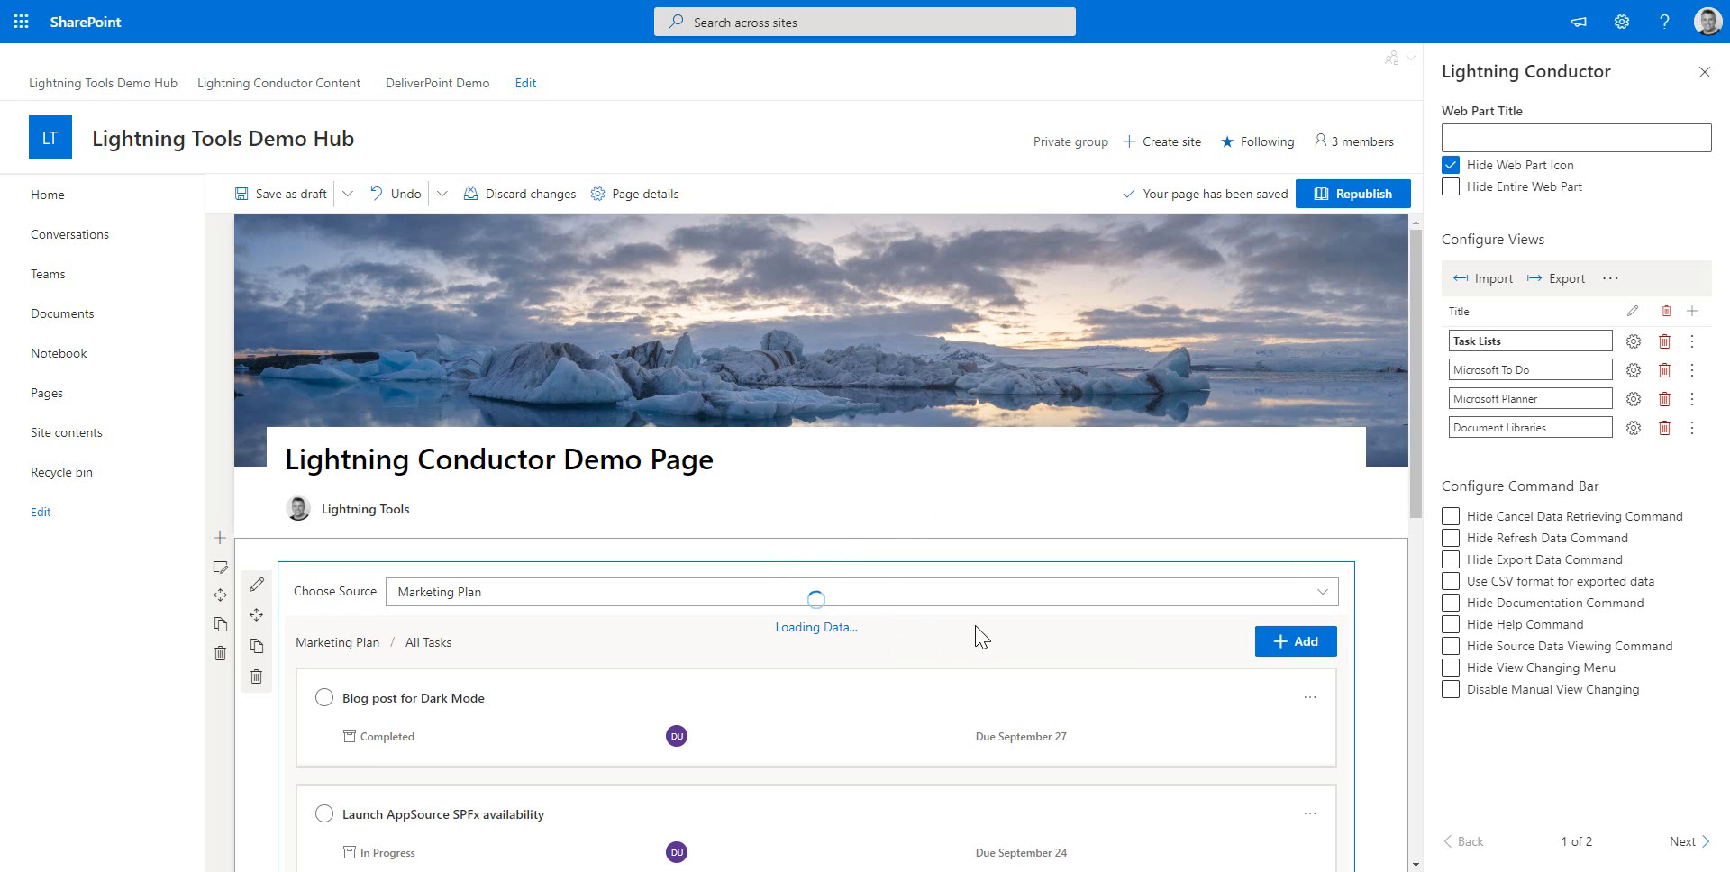
Republish the page and switch the published roll-up to the Document Libraries view
click(1354, 200)
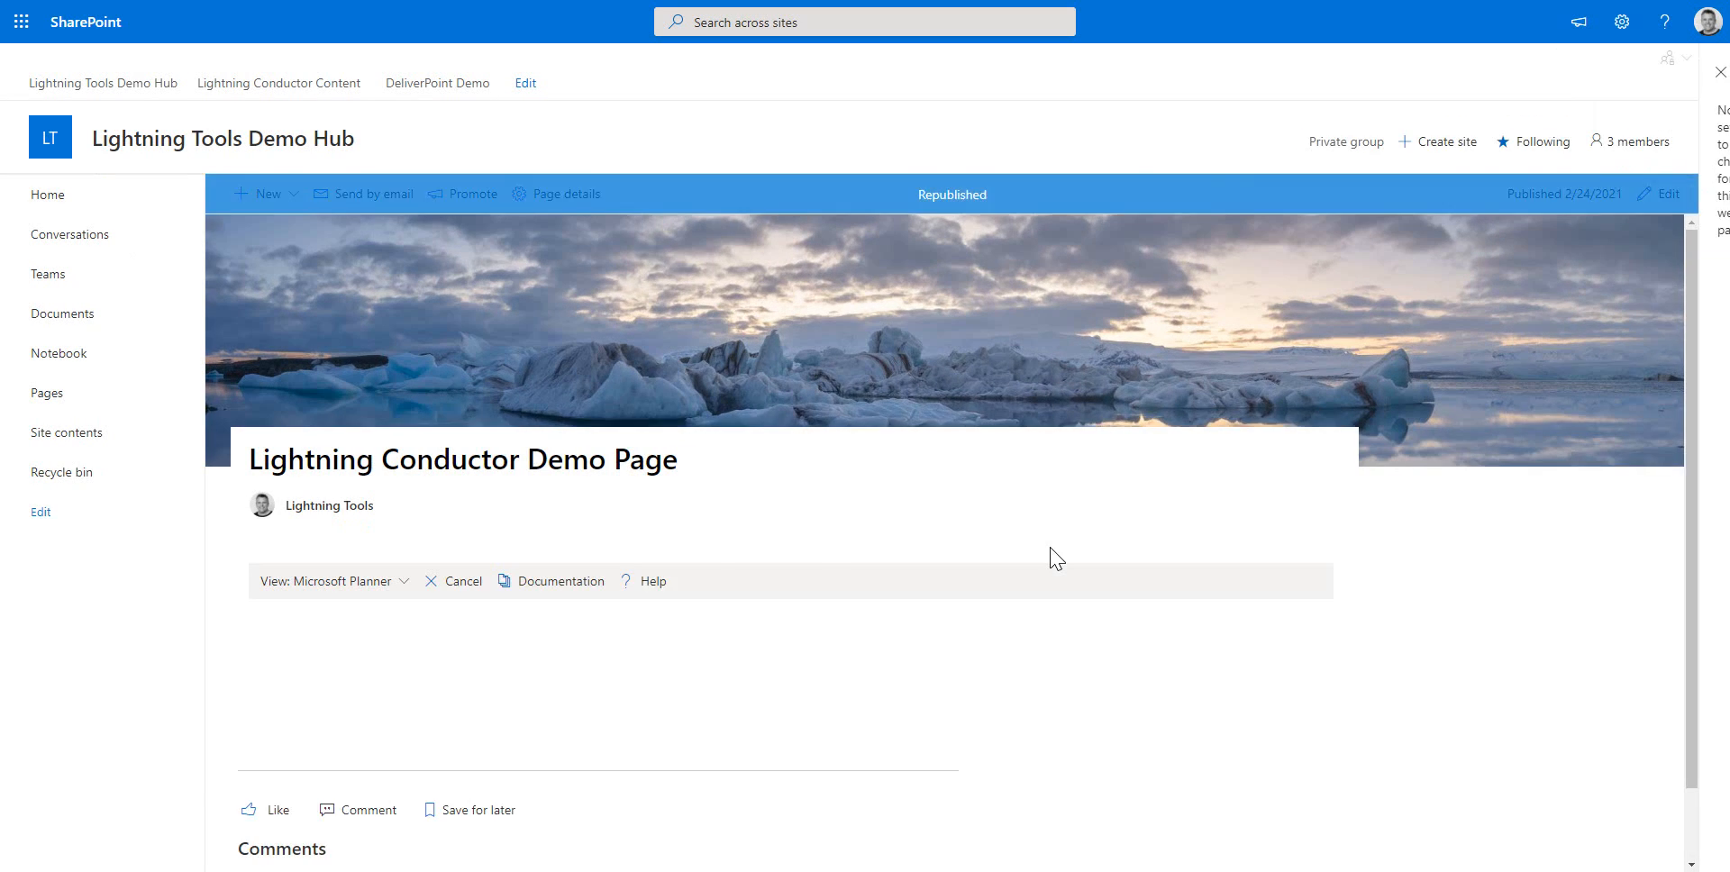
click(408, 584)
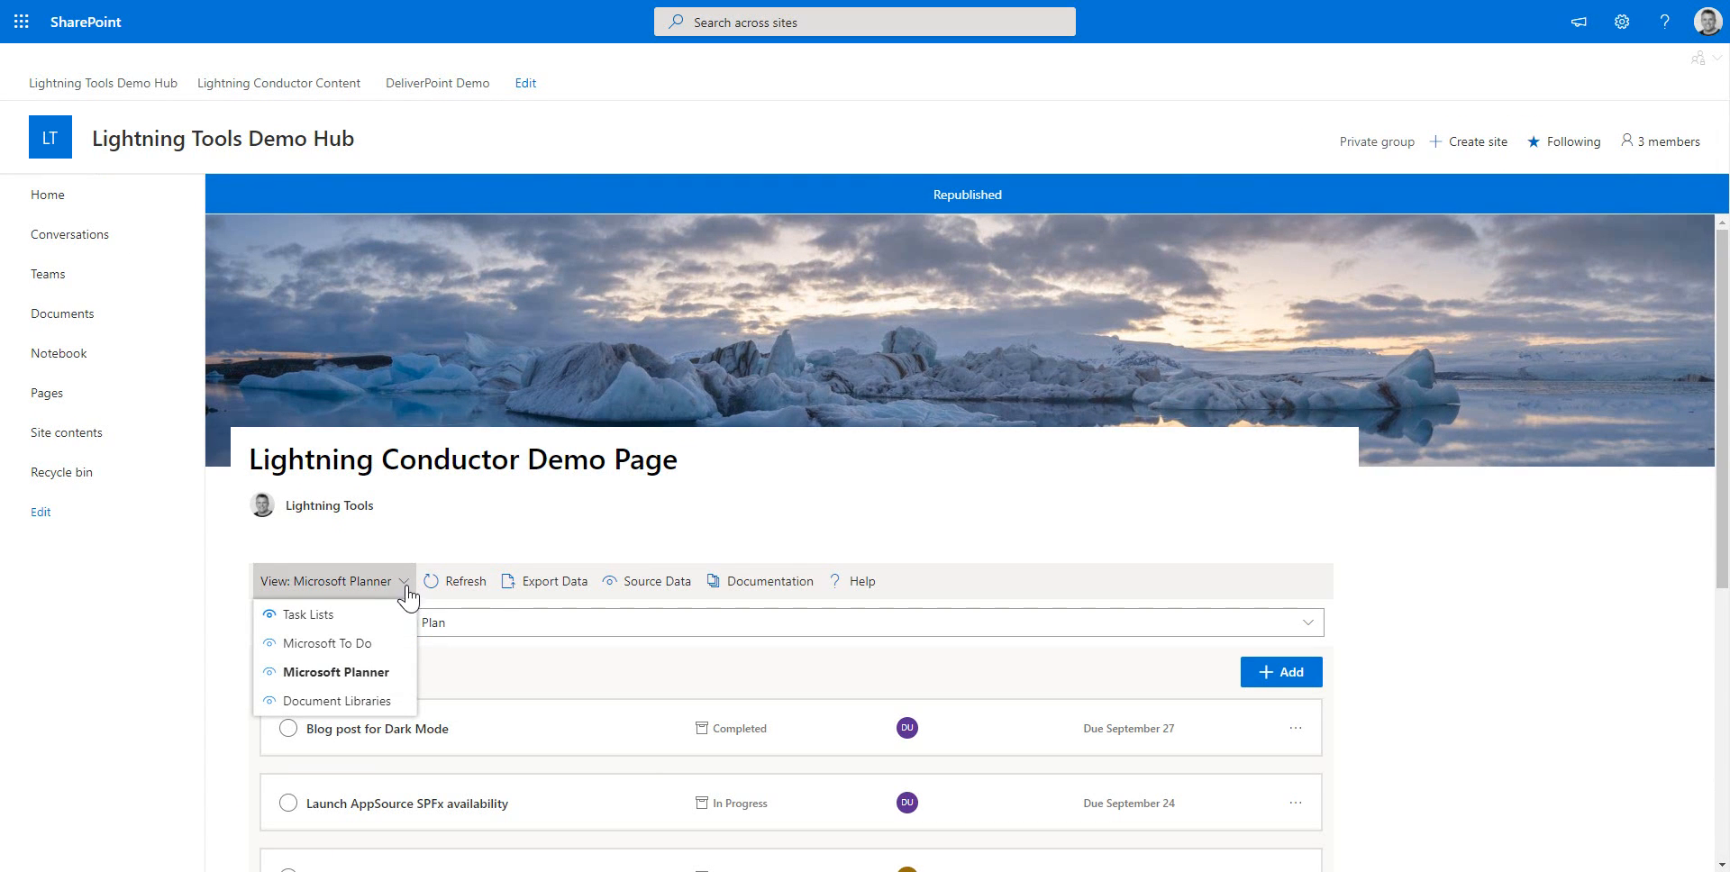
click(336, 697)
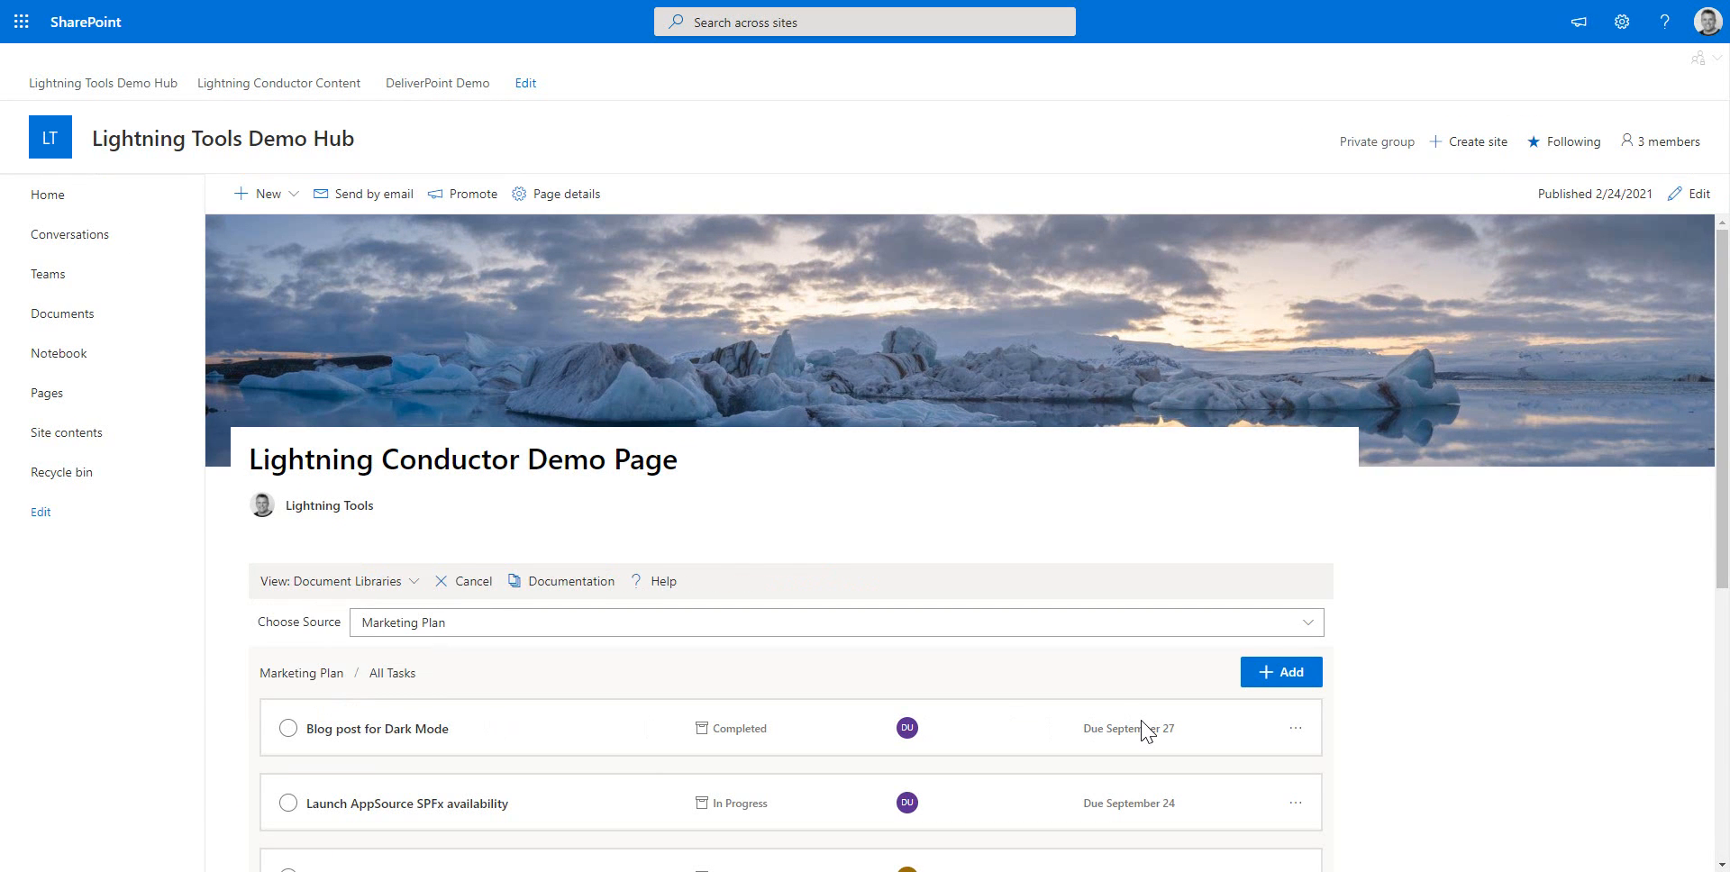
Collapse and re-expand the SitePages folder in the Document Libraries roll-up
scroll(1460, 687, down, 4)
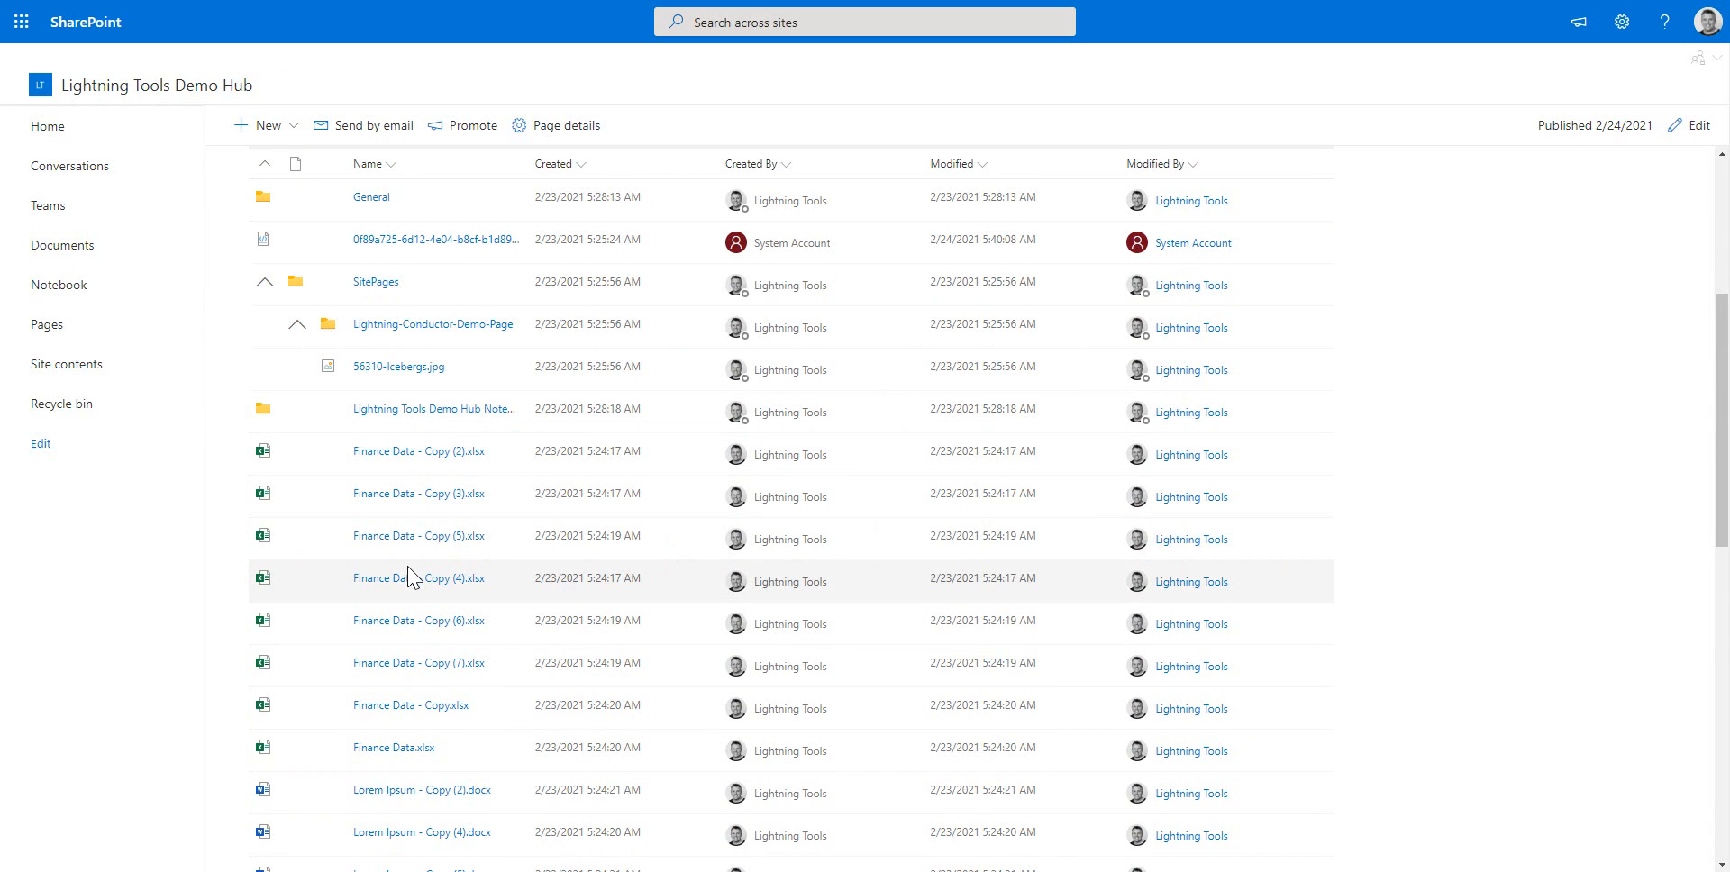
click(264, 282)
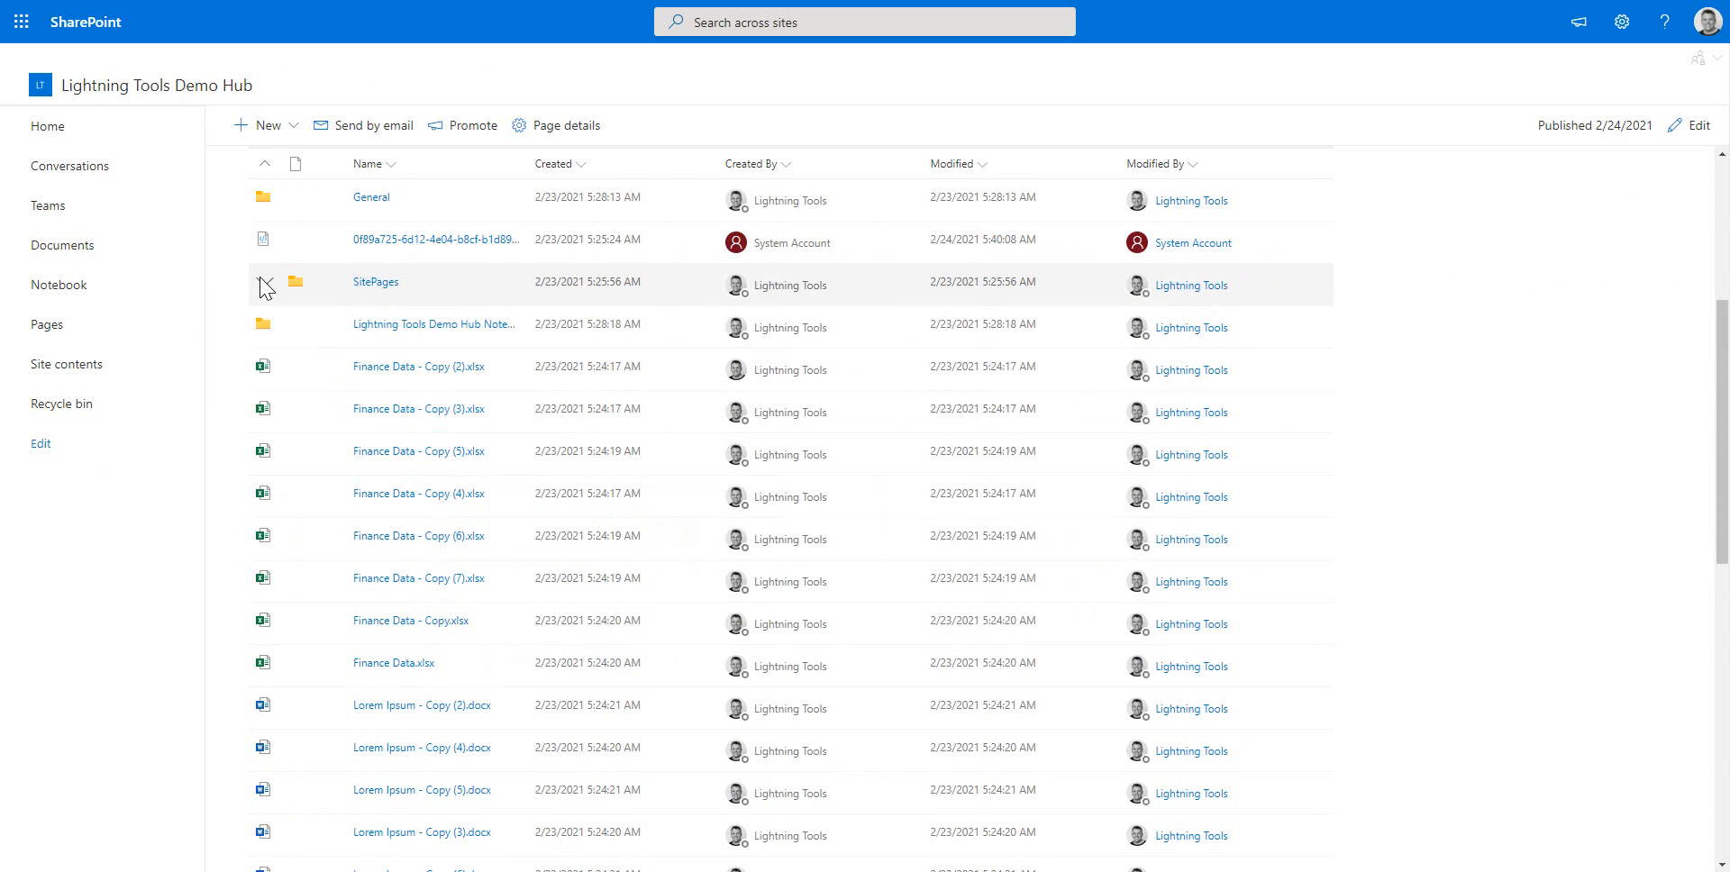
click(264, 284)
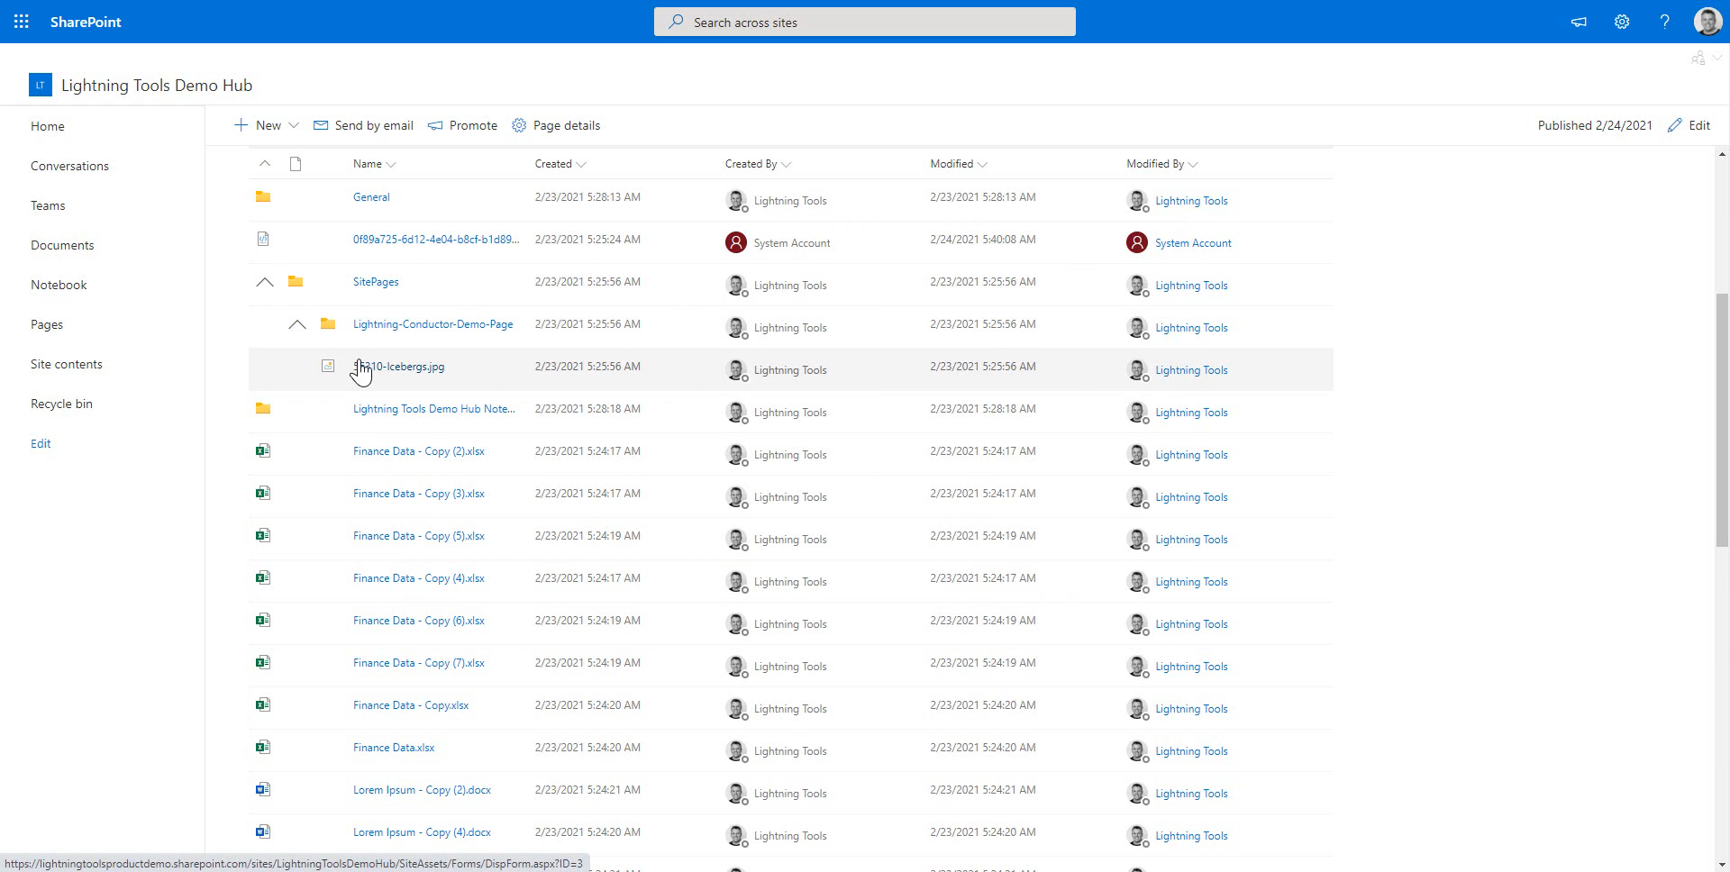
scroll(1347, 623, up, 4)
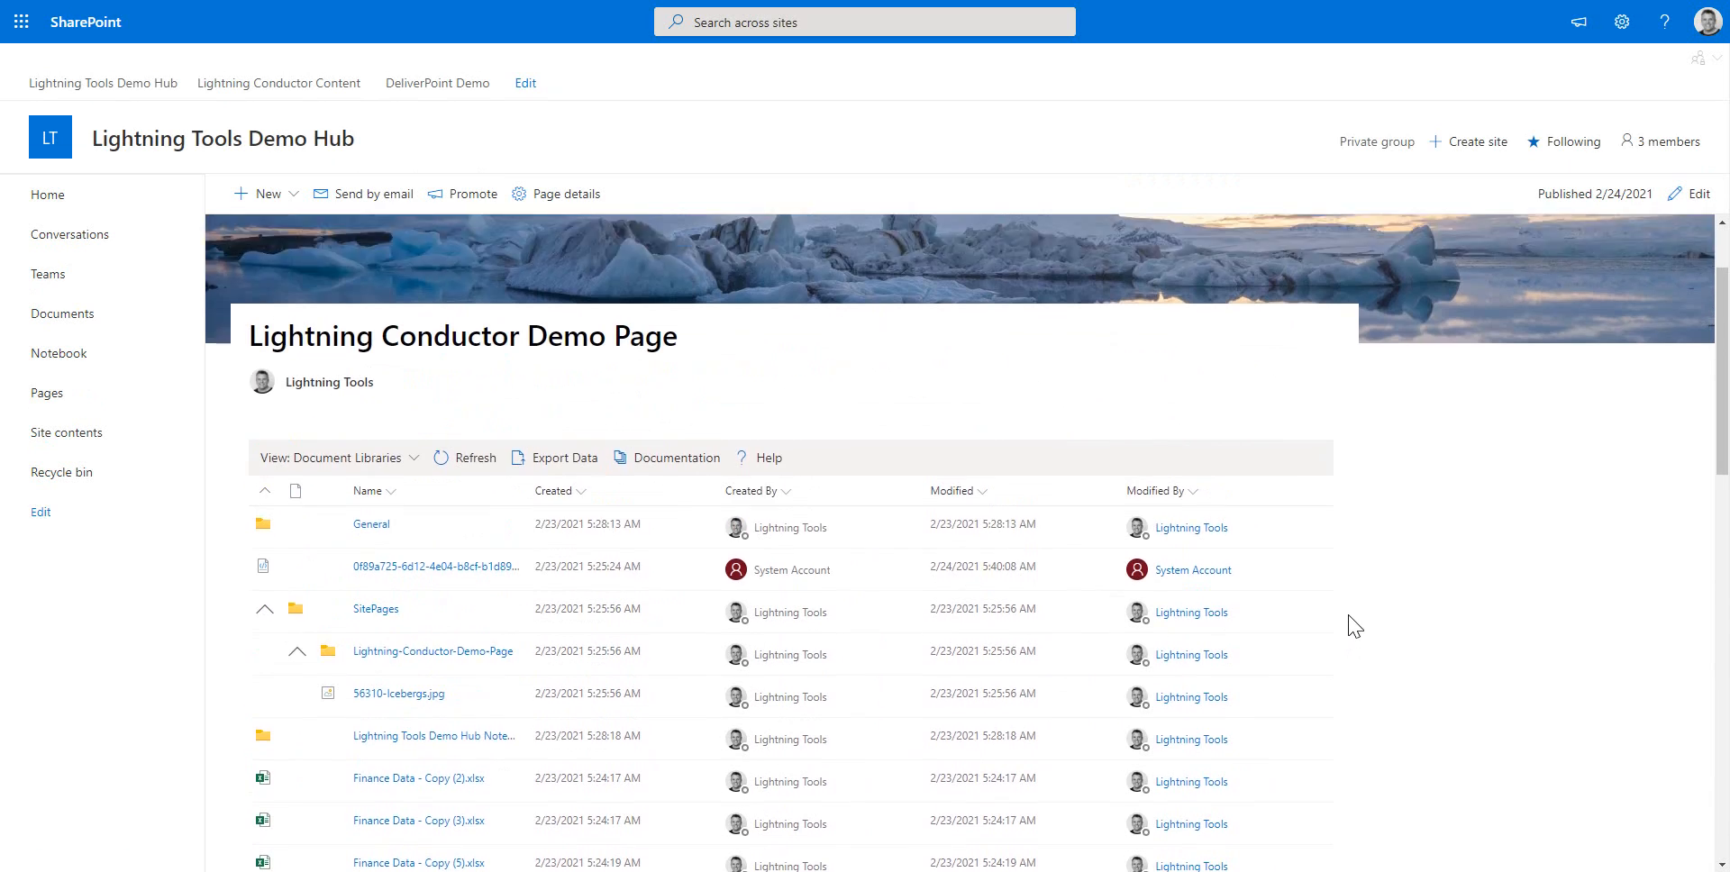
Edit the page and add another roll-up view named OneDrive in the web part settings
click(1699, 196)
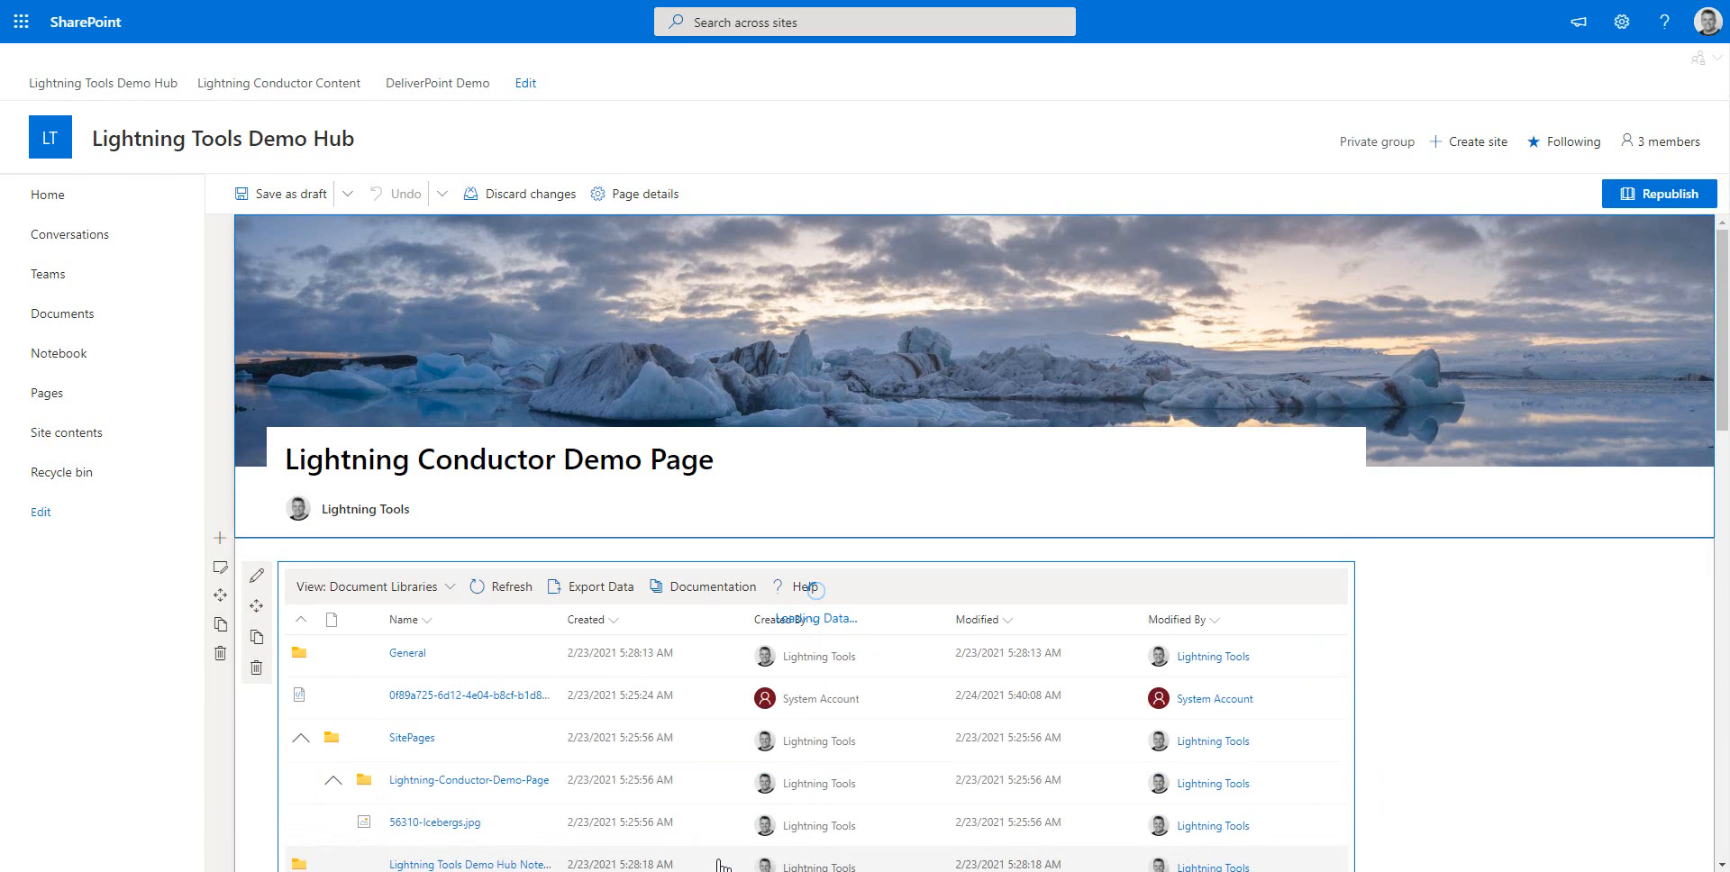
click(257, 574)
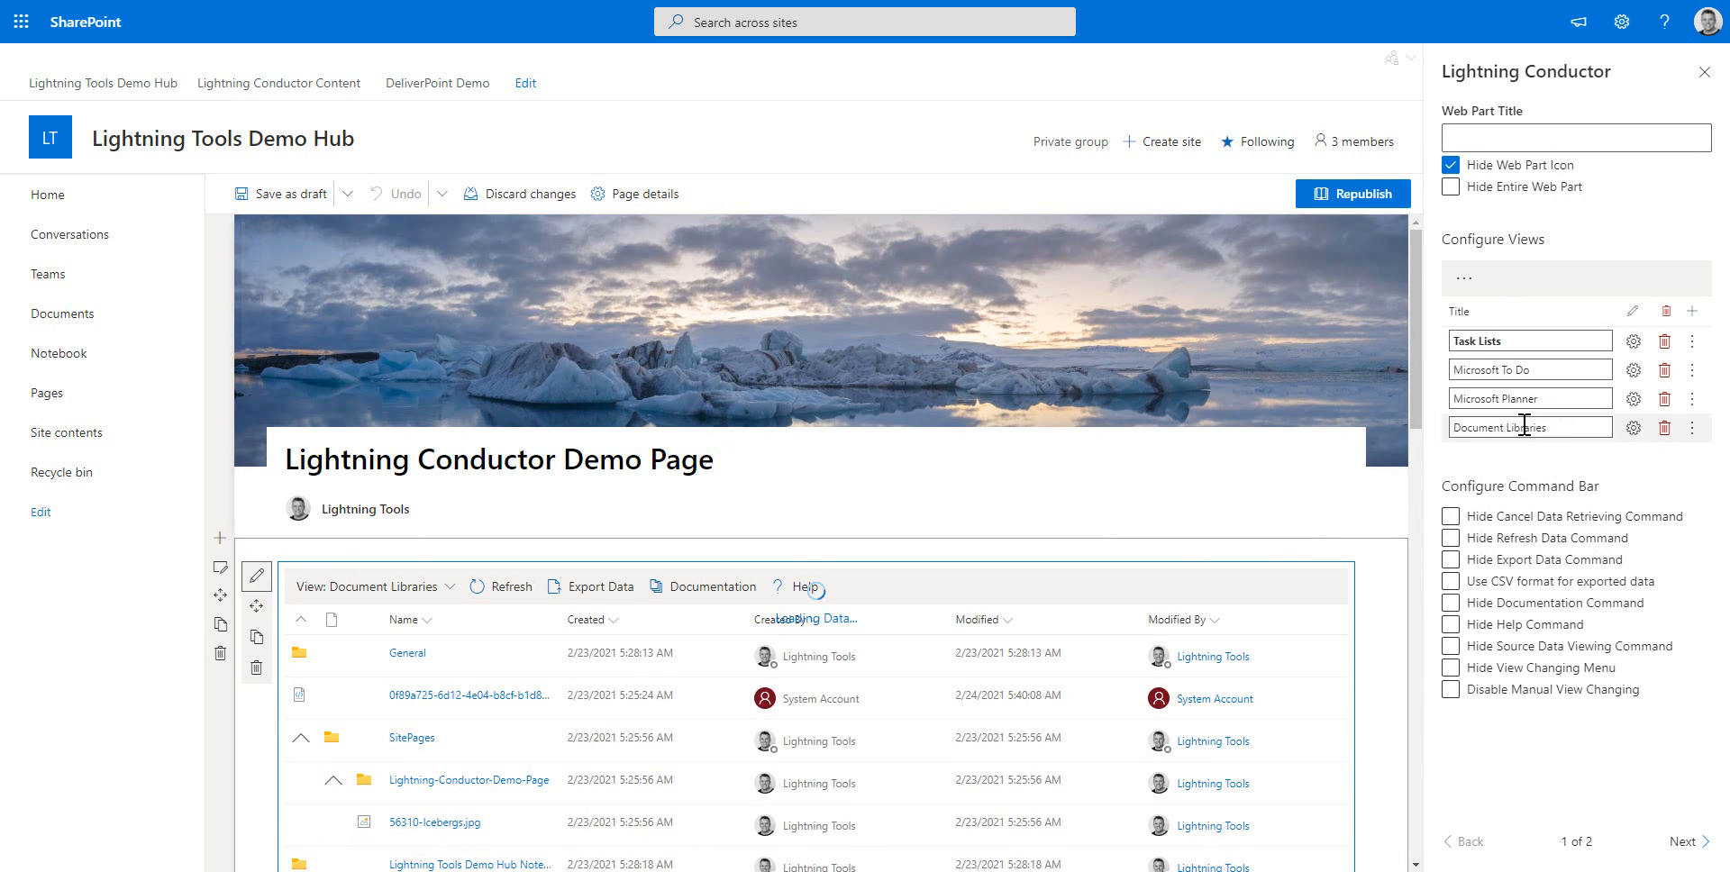
click(1691, 312)
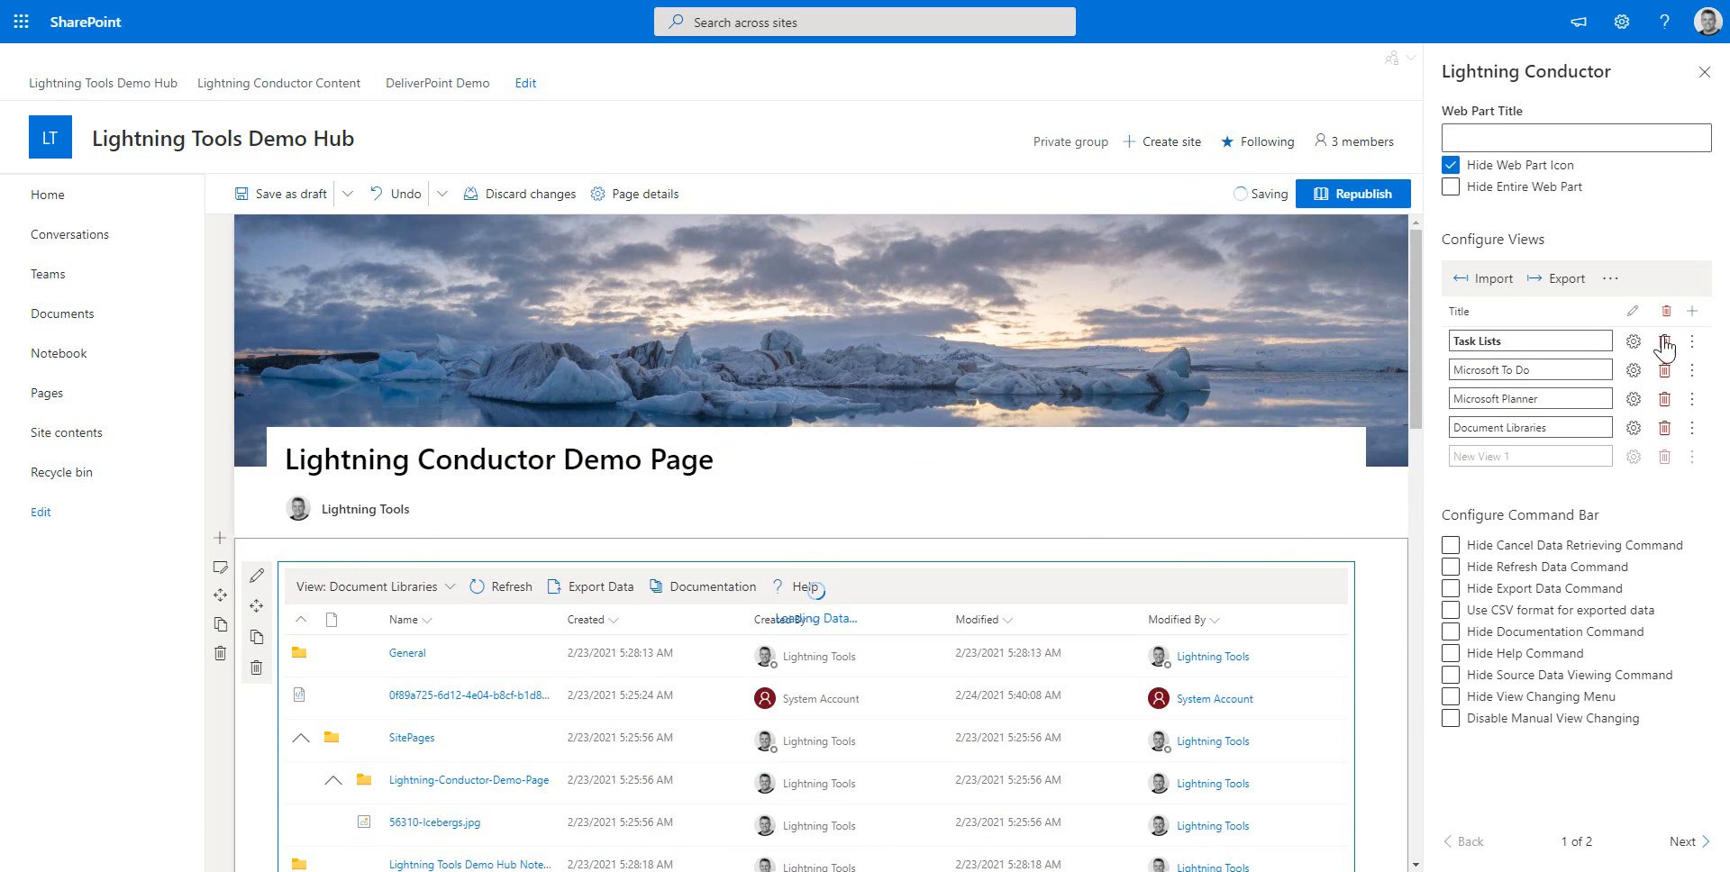
triple_click(1581, 452)
text(O)
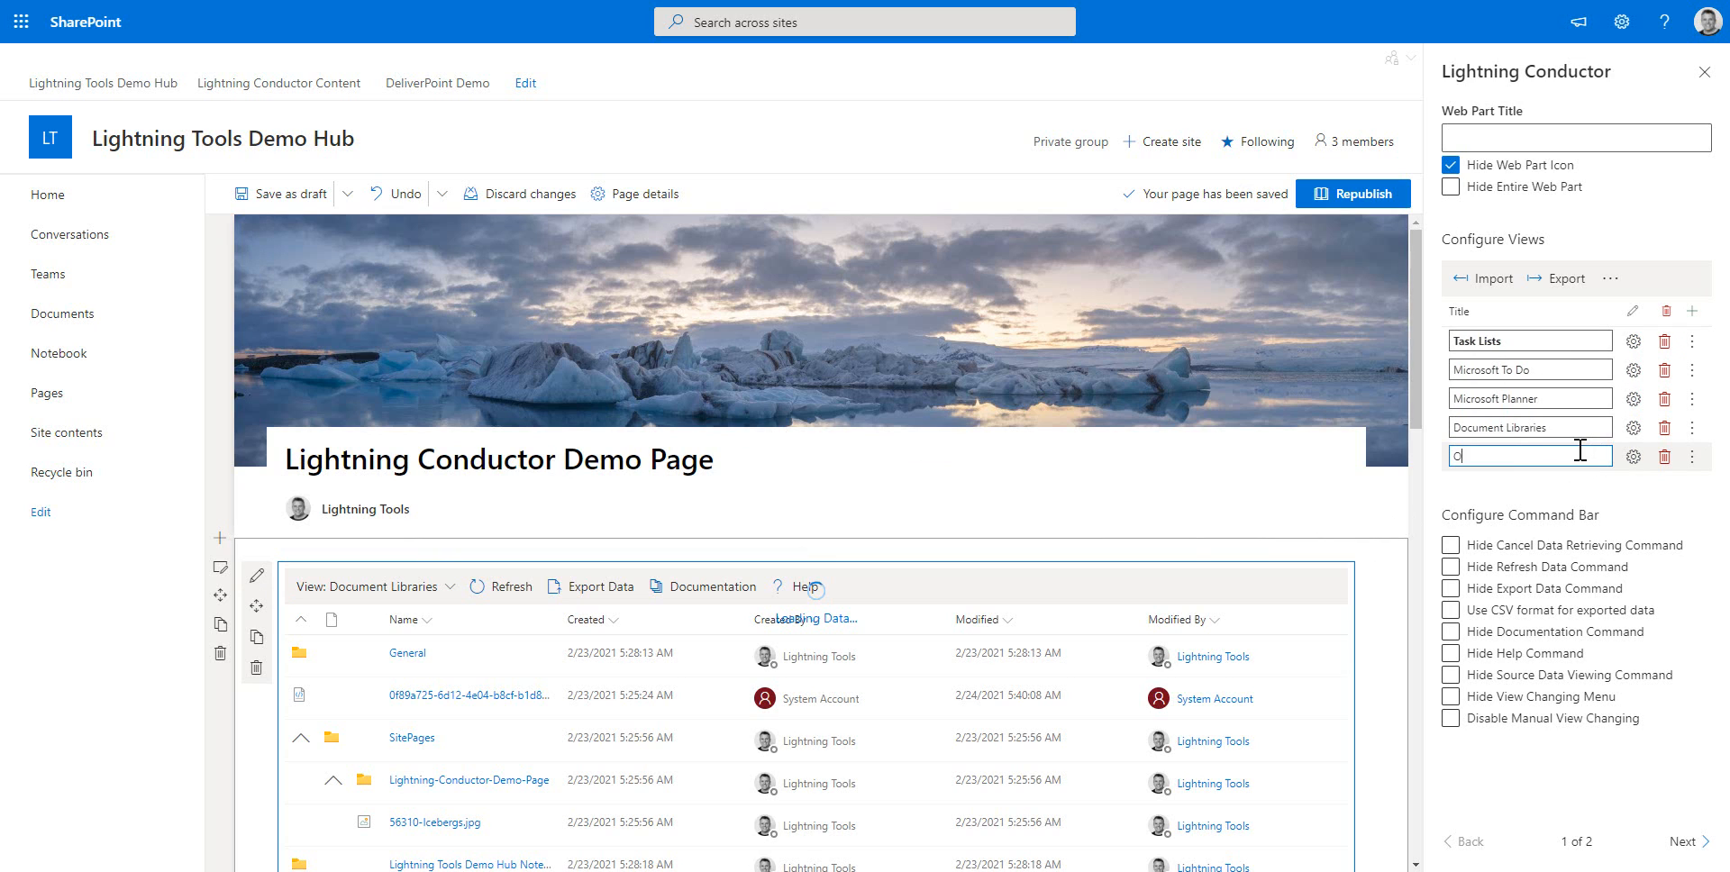
text(neDrive)
Quick-configure the OneDrive view to show Drive Items and save it
click(1632, 457)
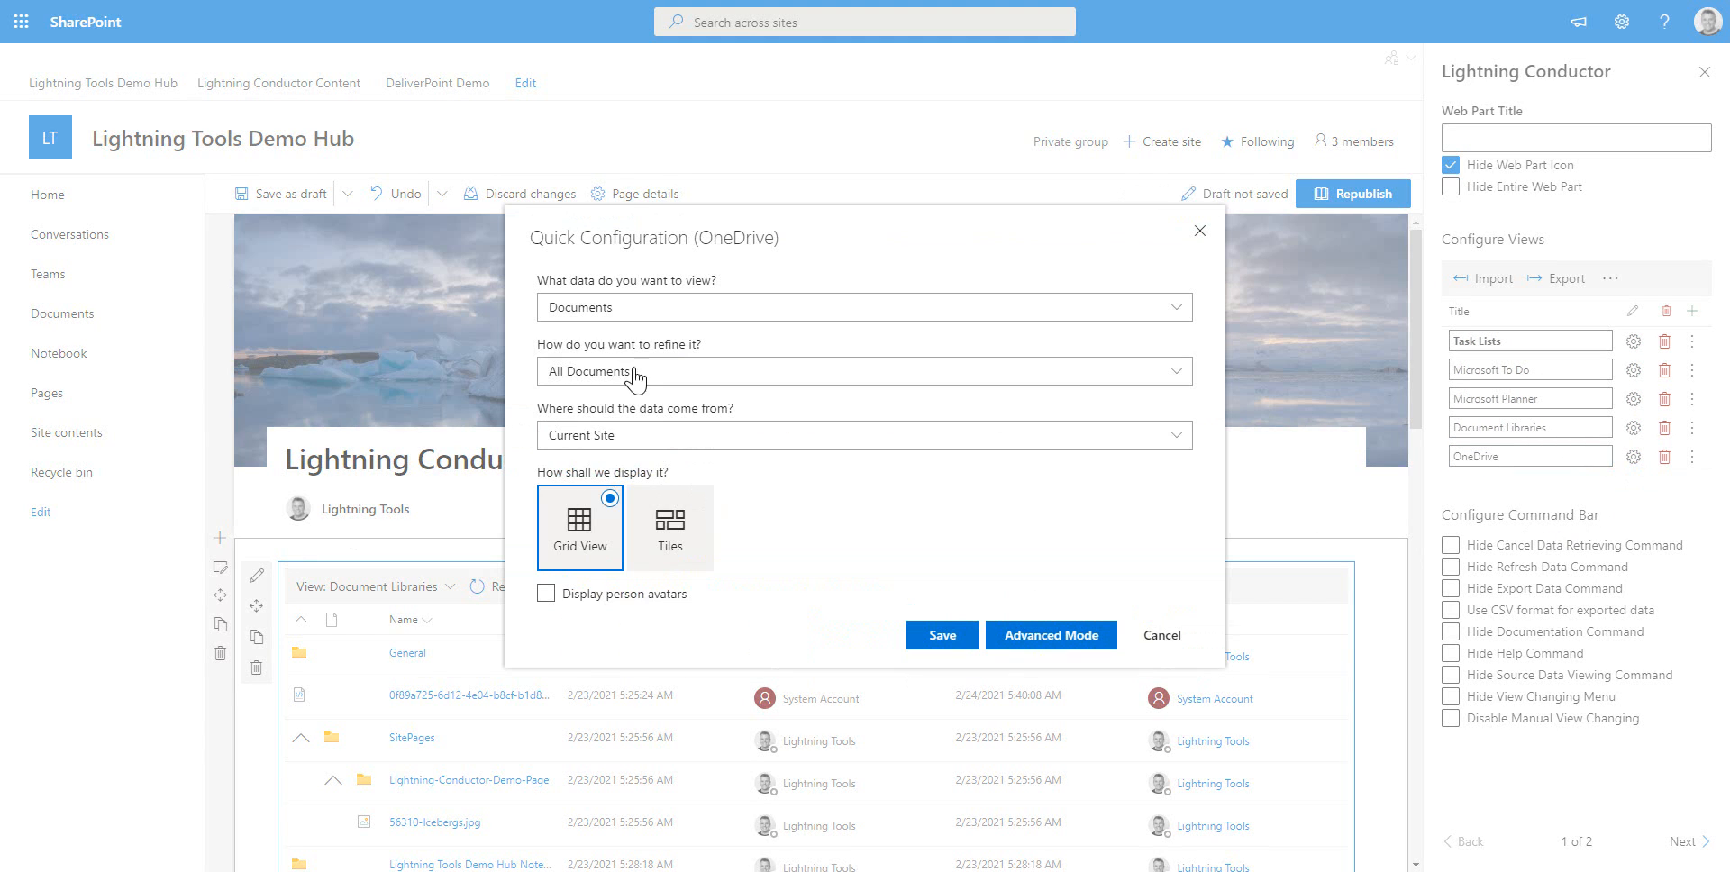
click(602, 309)
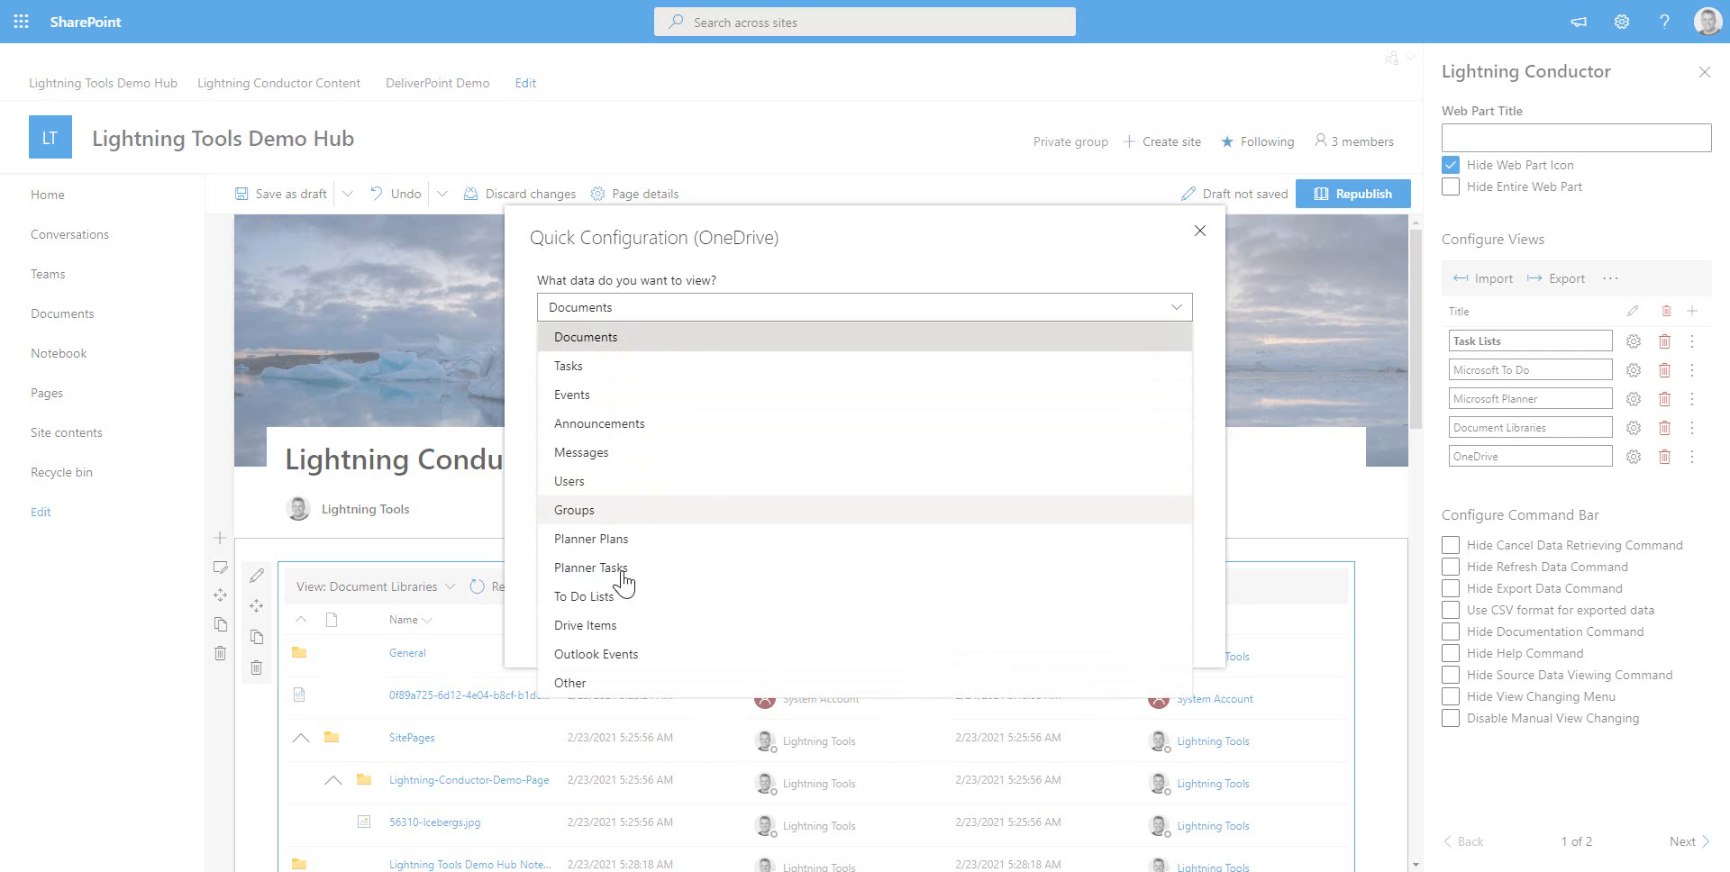
click(577, 628)
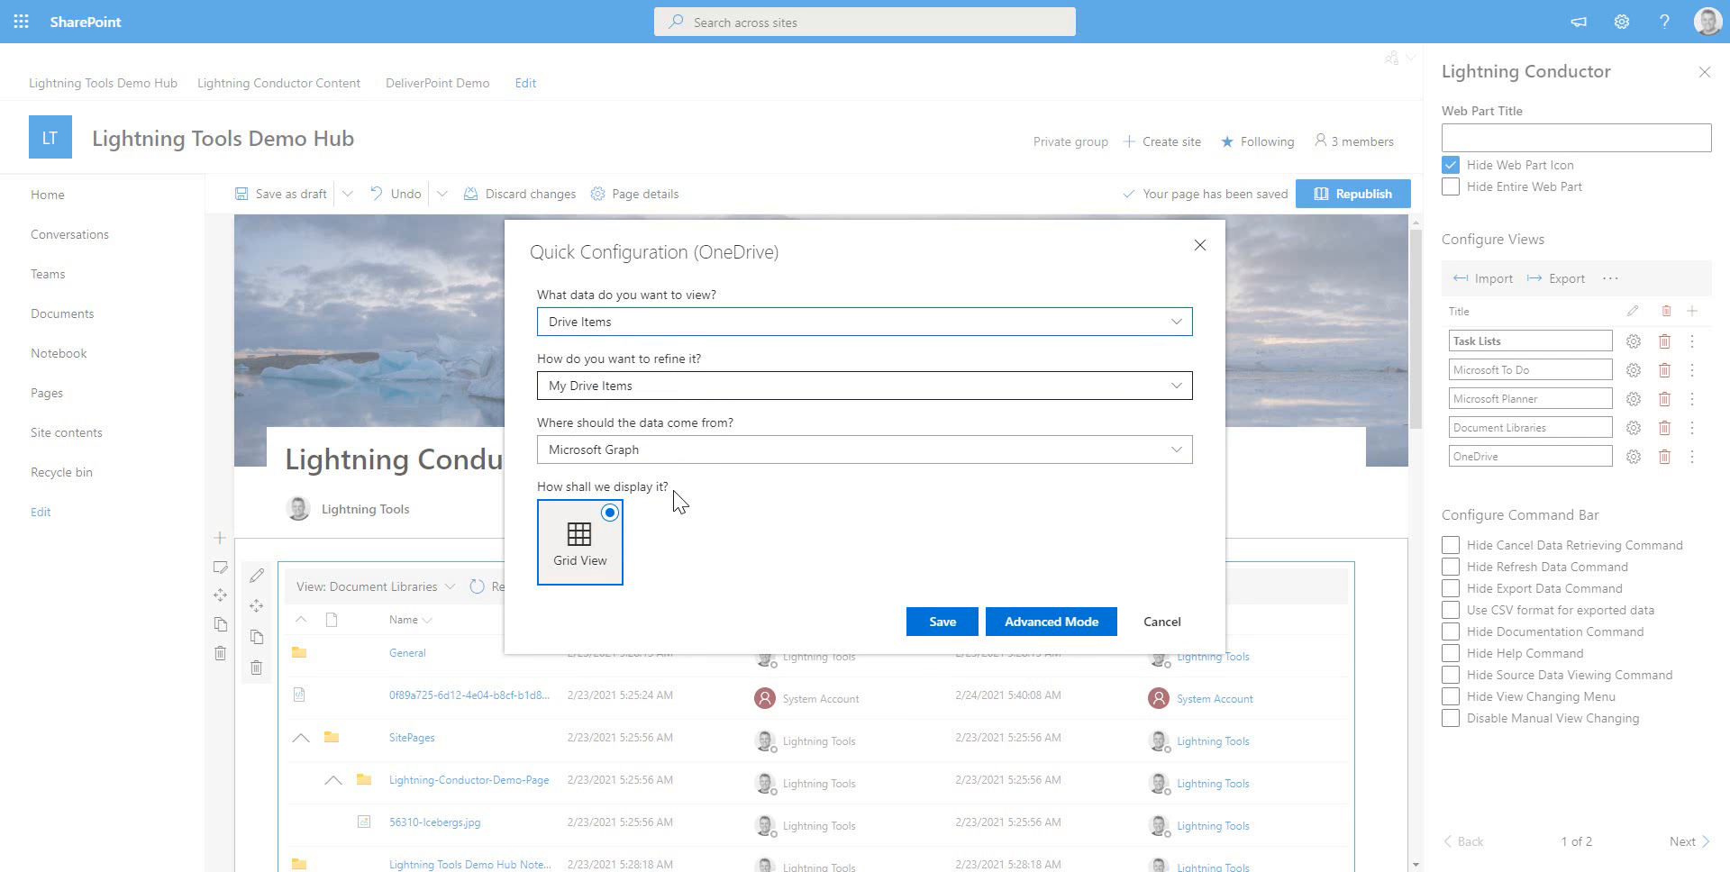
click(940, 622)
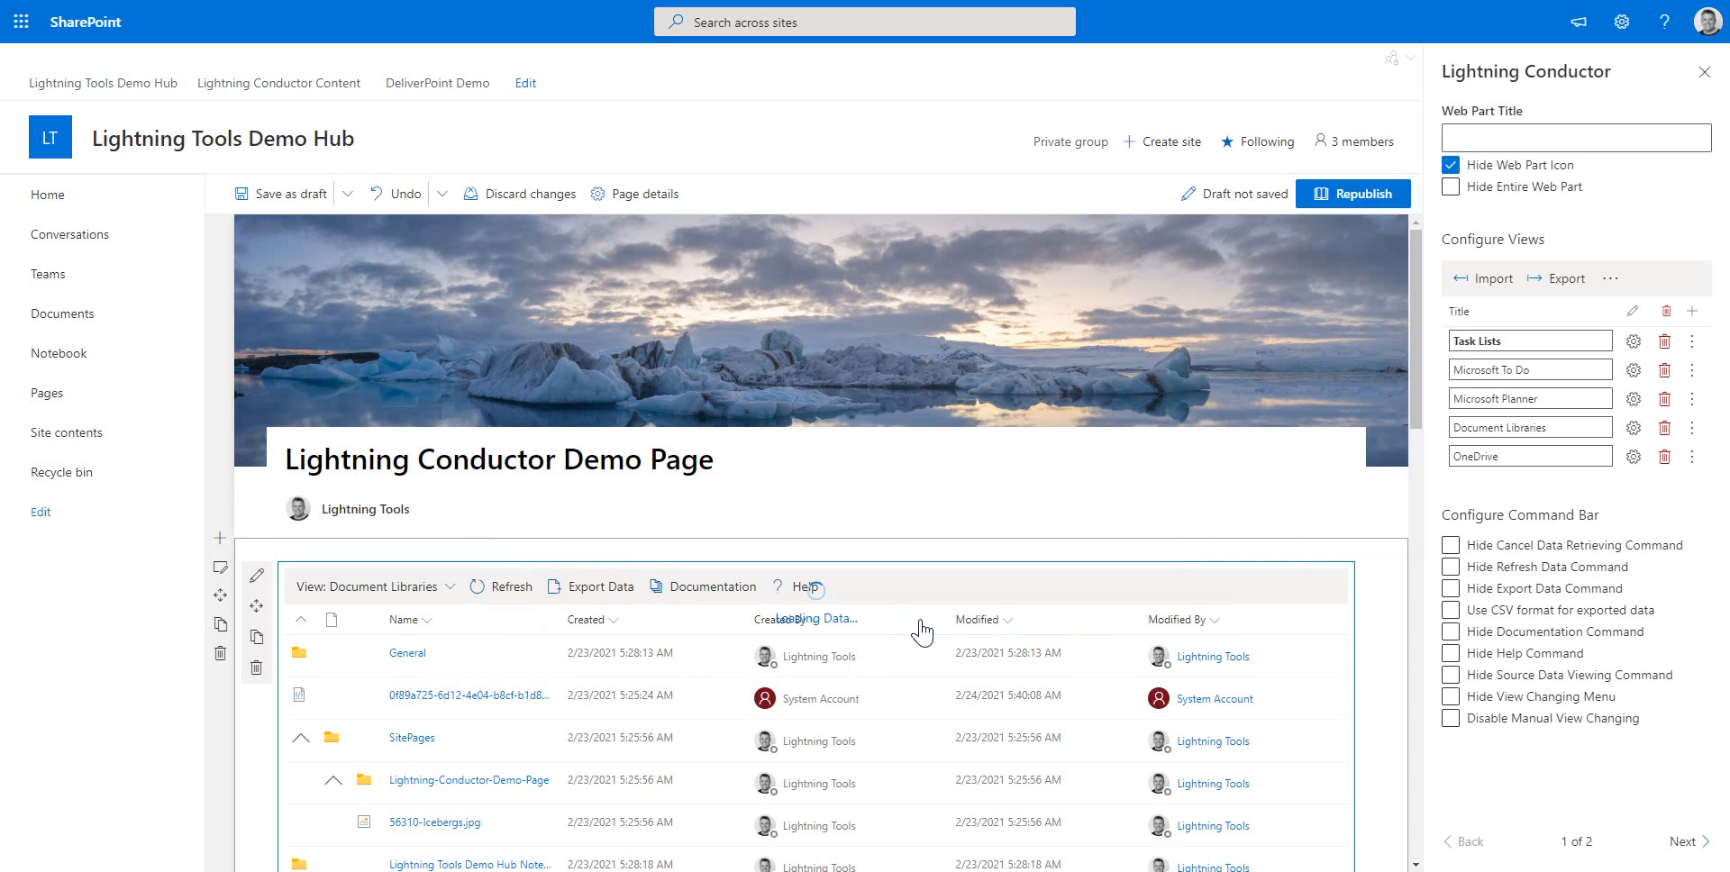
Republish the page
click(449, 501)
scroll(450, 500, down, 3)
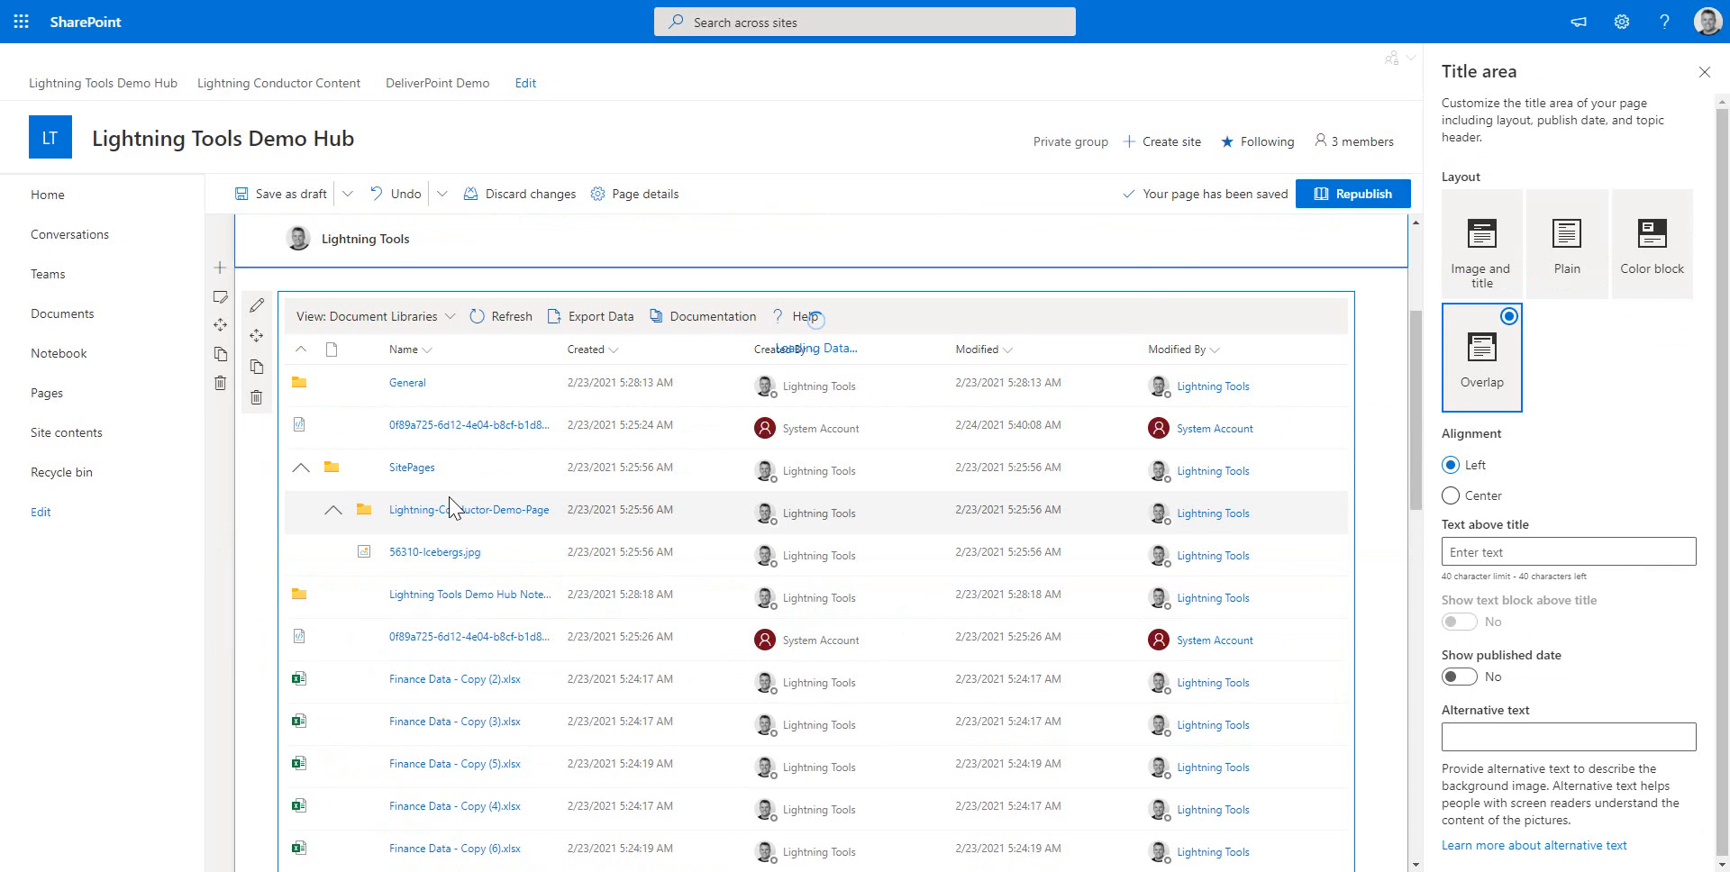
click(1359, 198)
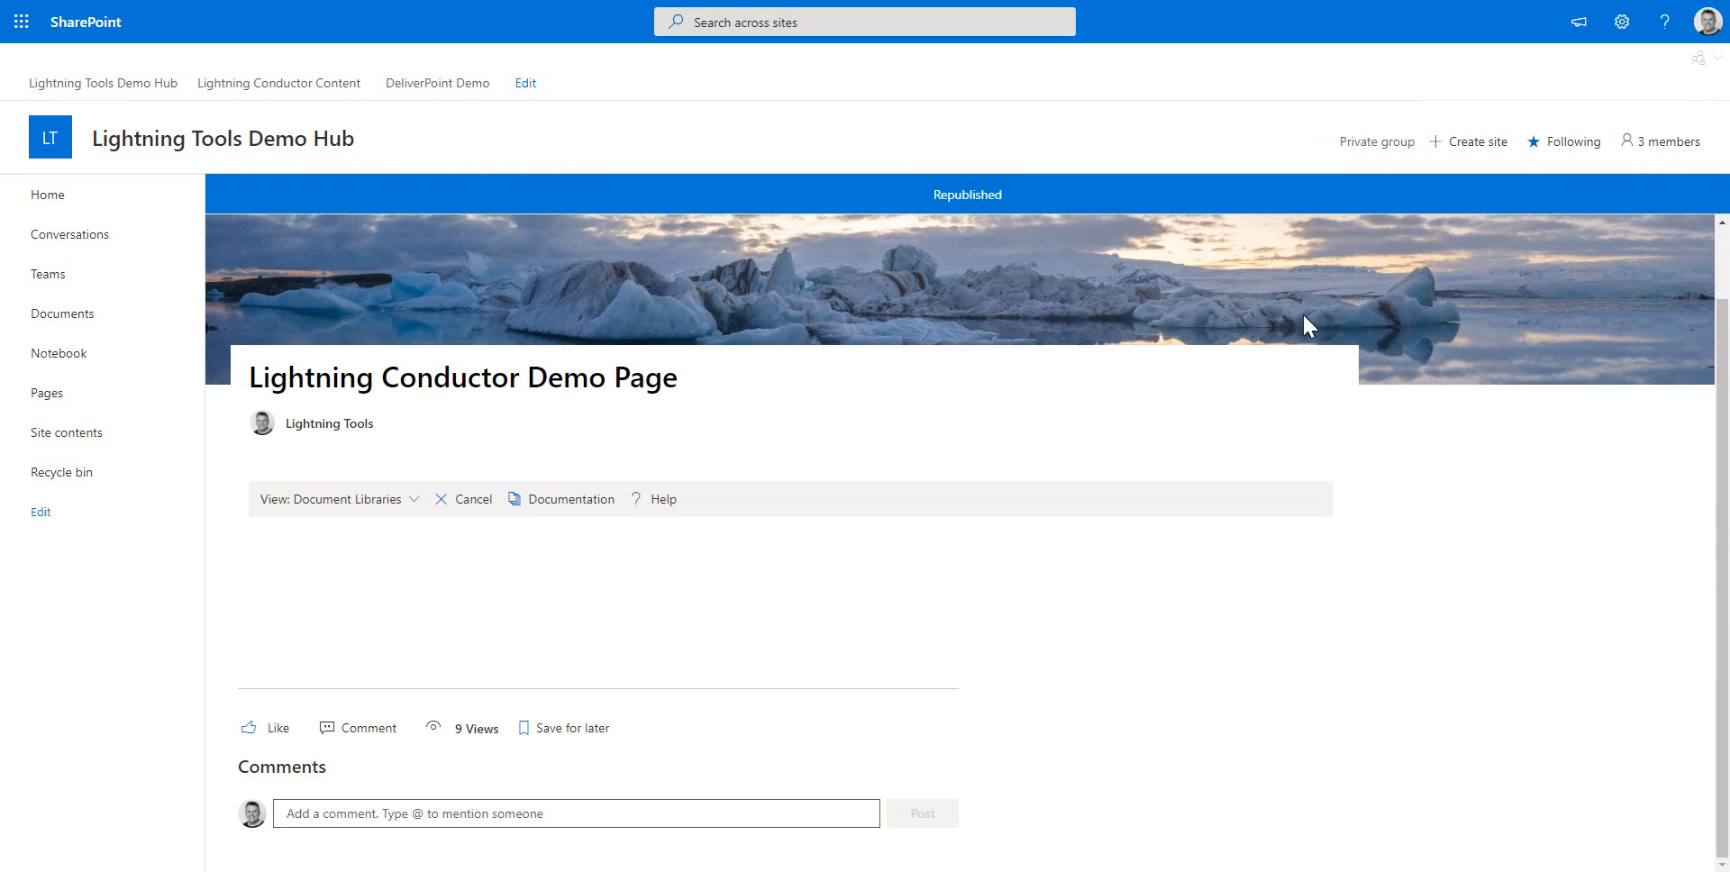
Switch the published roll-up to the OneDrive view
scroll(1351, 437, down, 3)
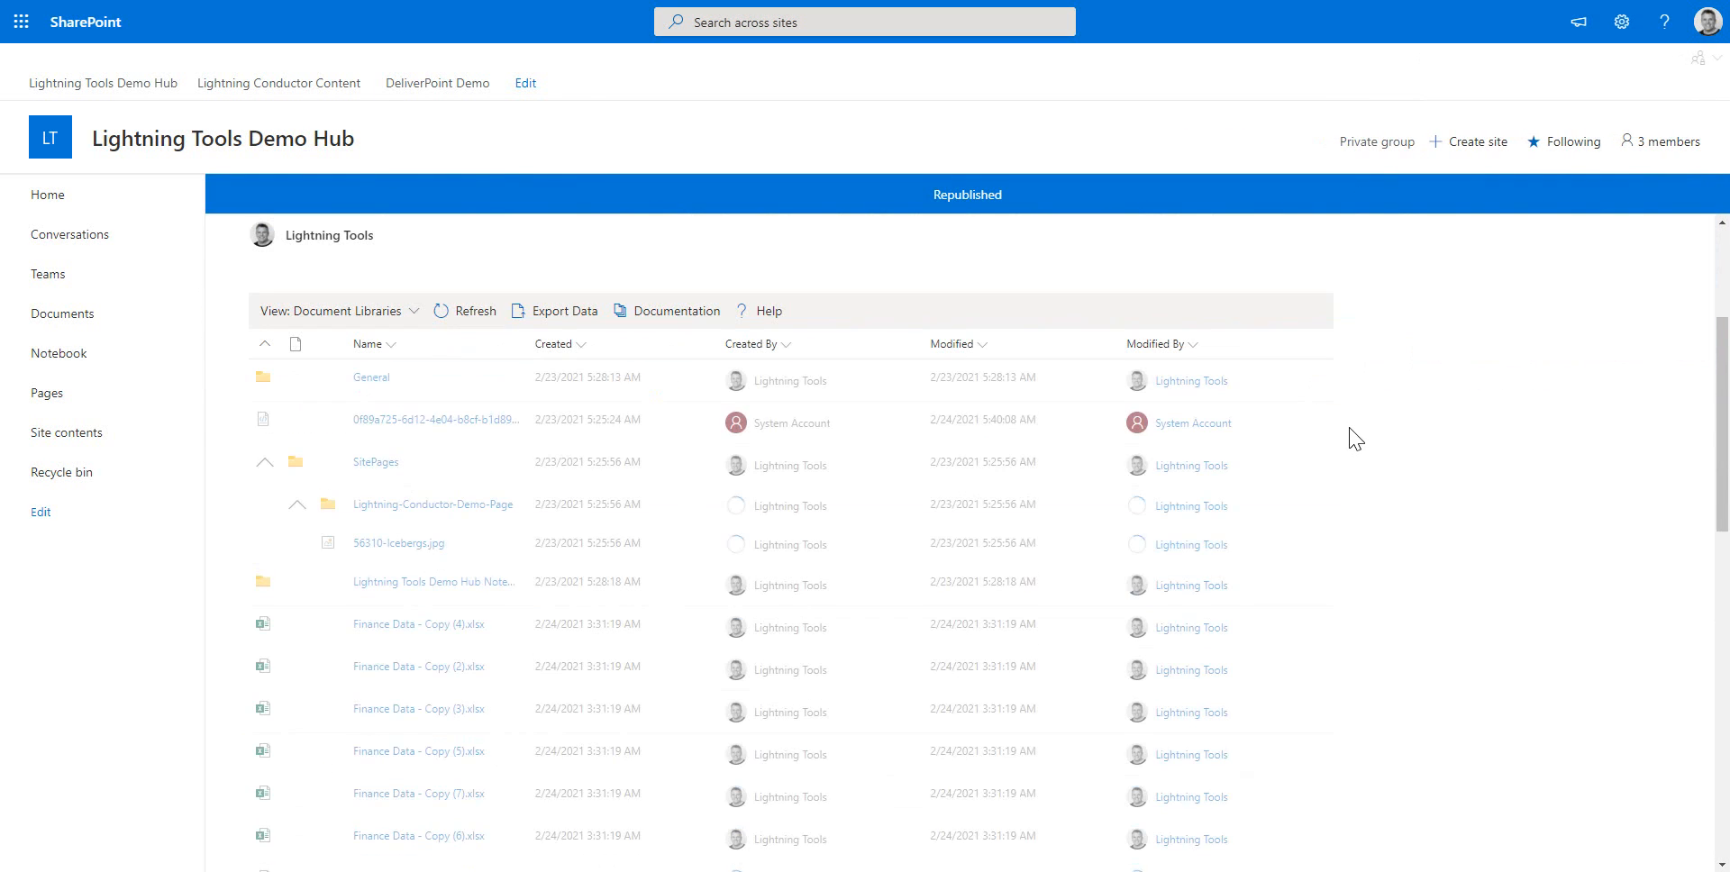
click(403, 313)
click(357, 464)
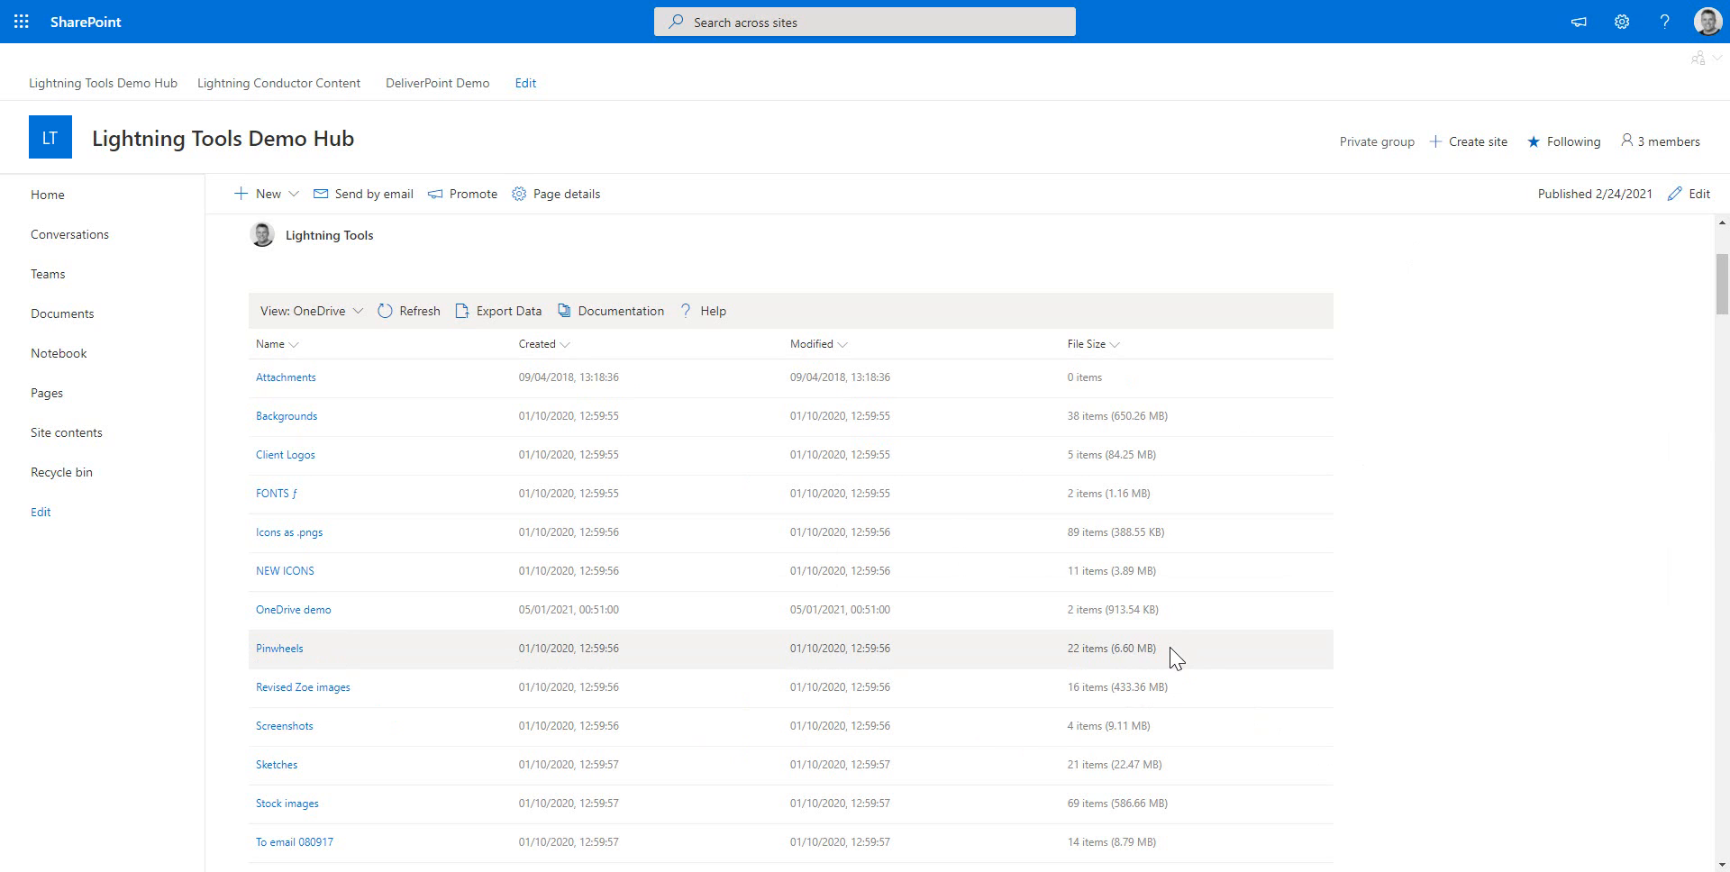
Edit the page and open the OneDrive view's configuration to review its data source entity type and columns
scroll(1158, 639, up, 3)
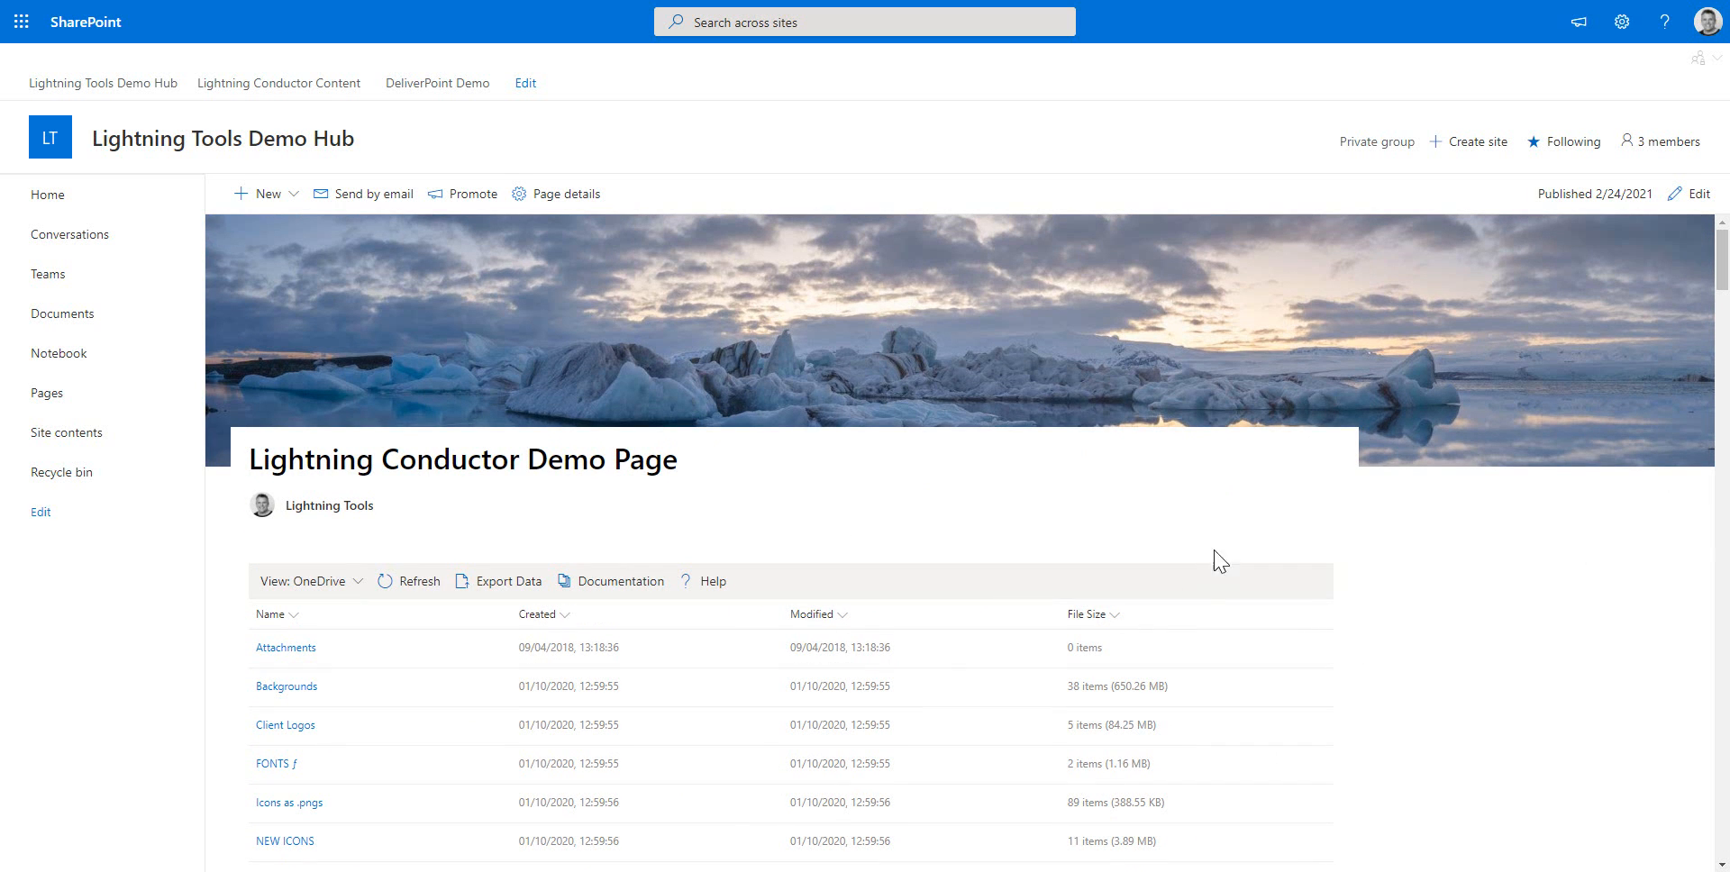
click(1698, 194)
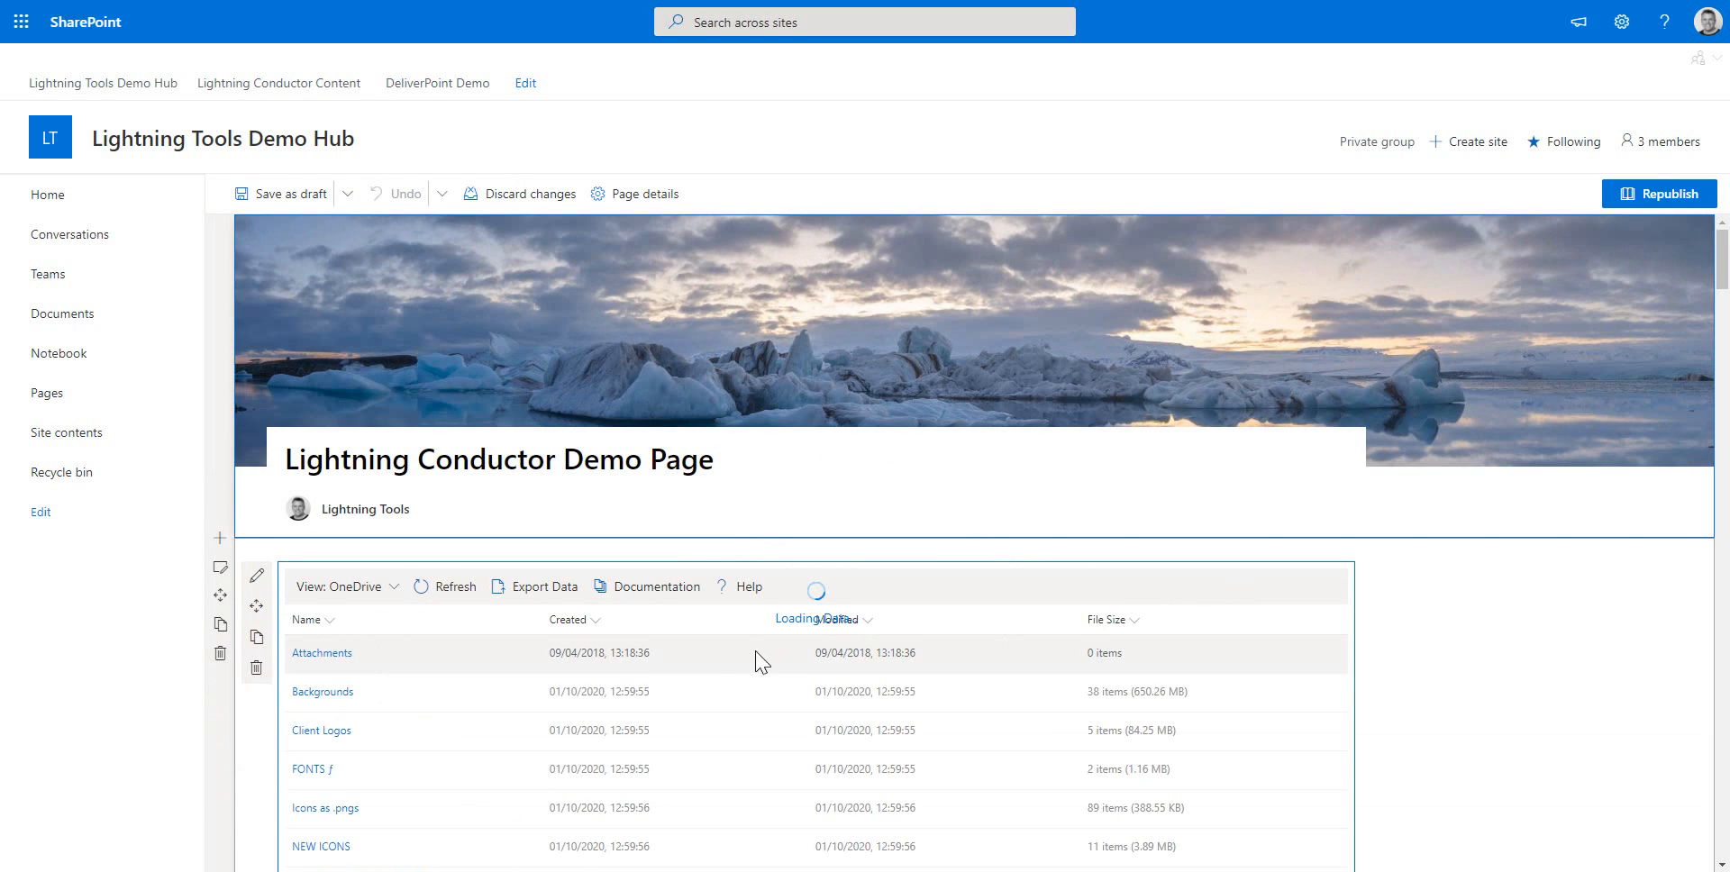
click(258, 578)
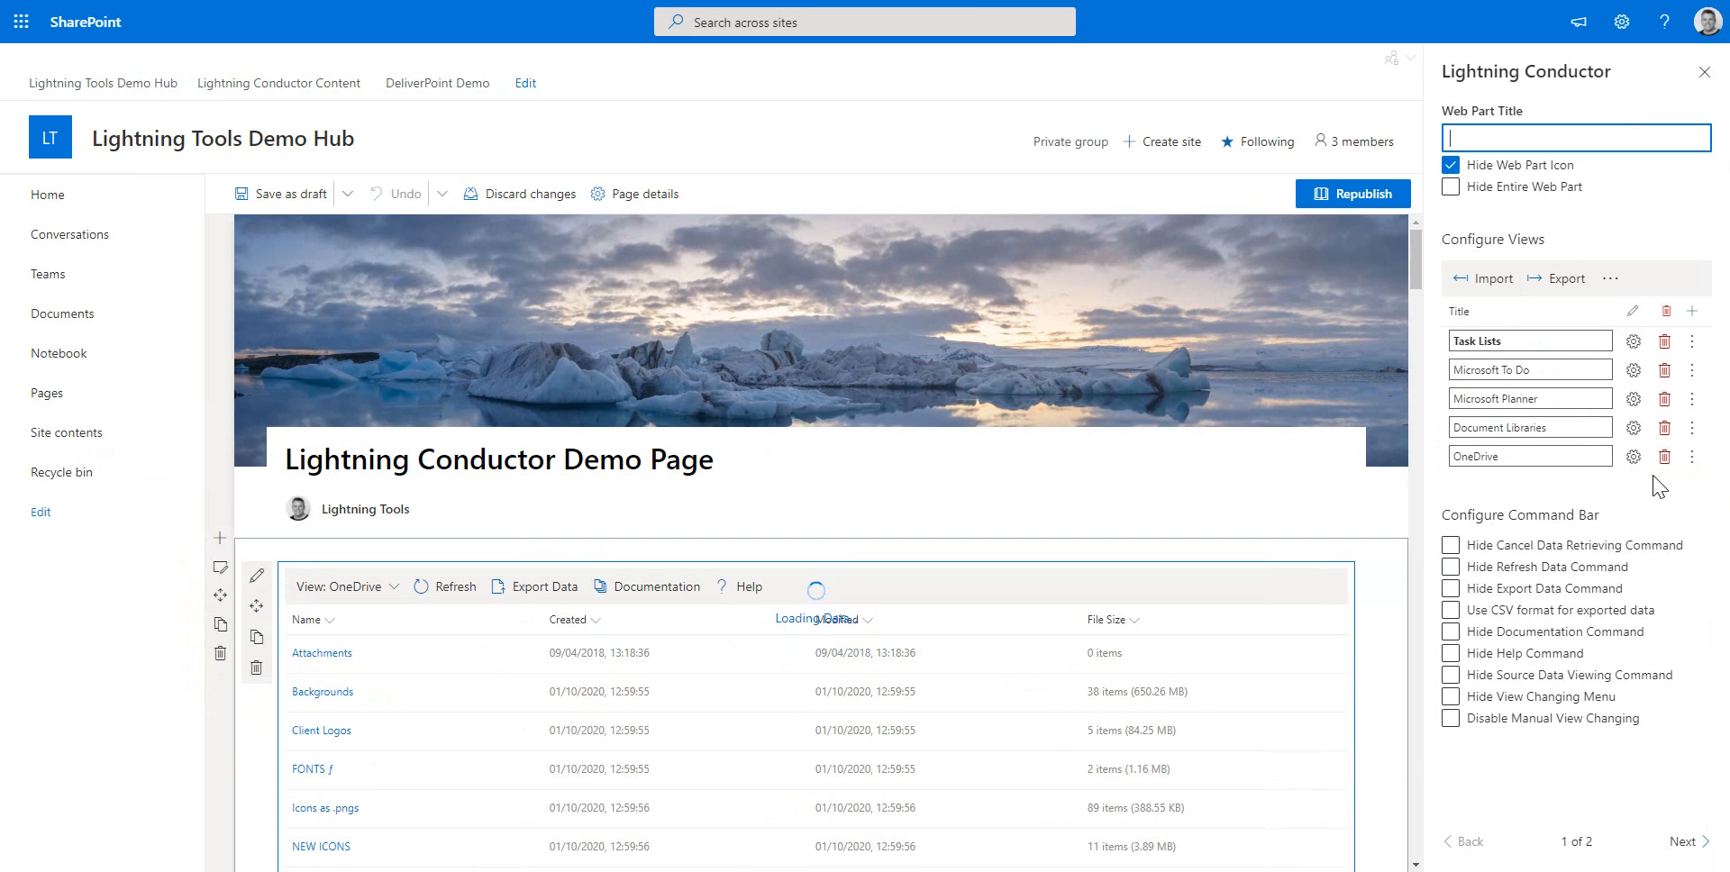
click(1633, 456)
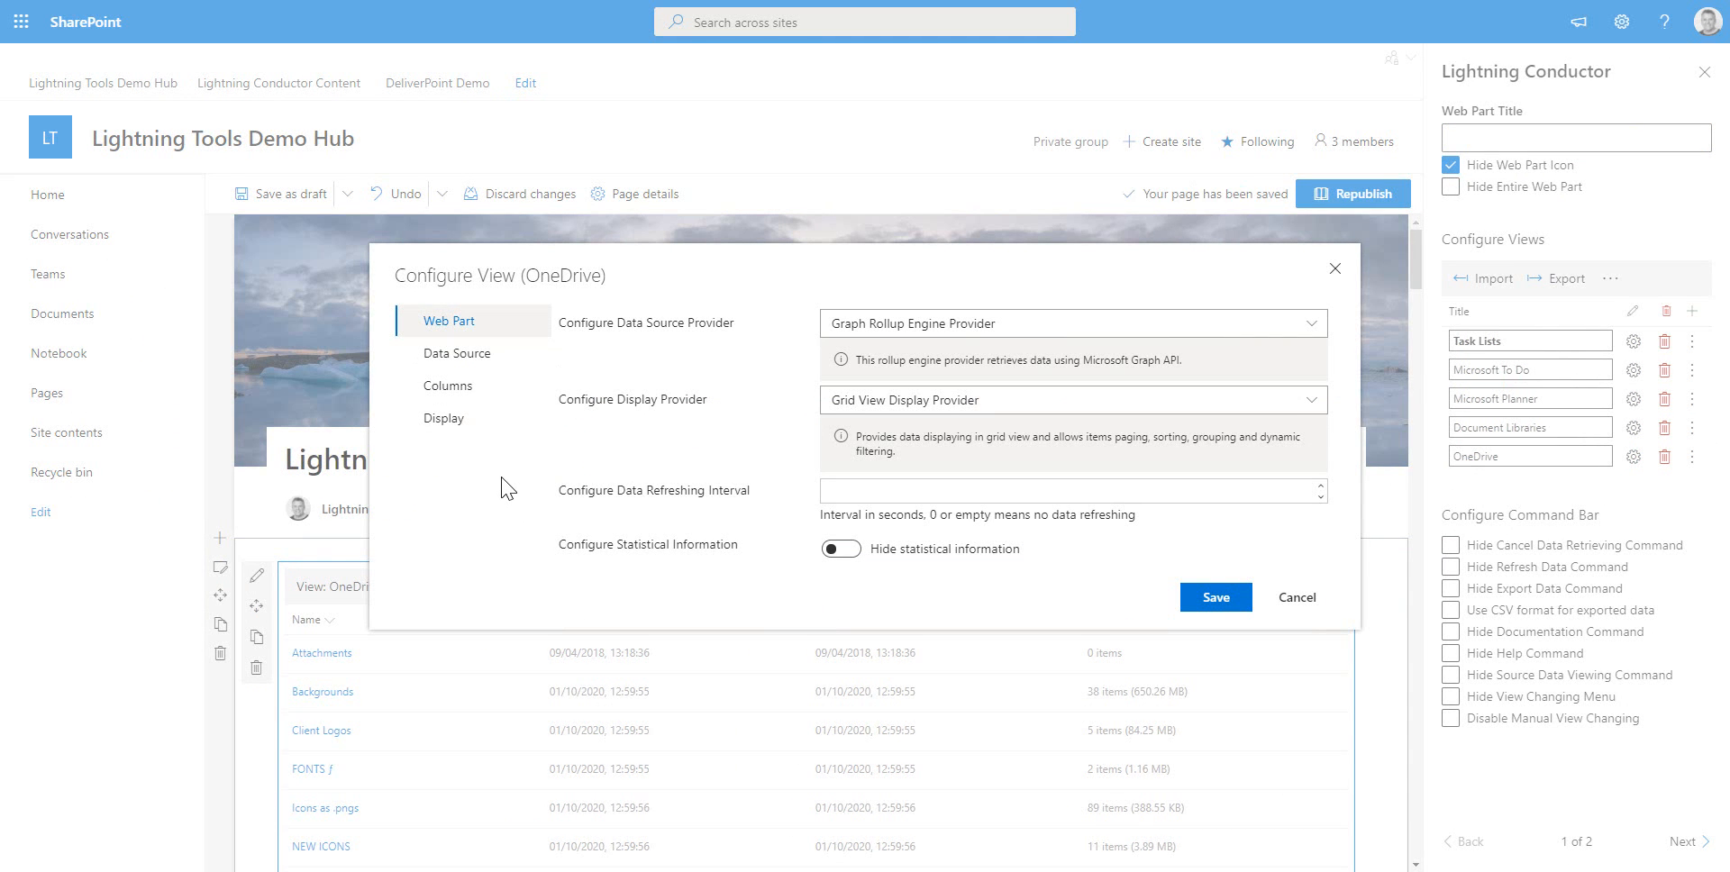
click(459, 360)
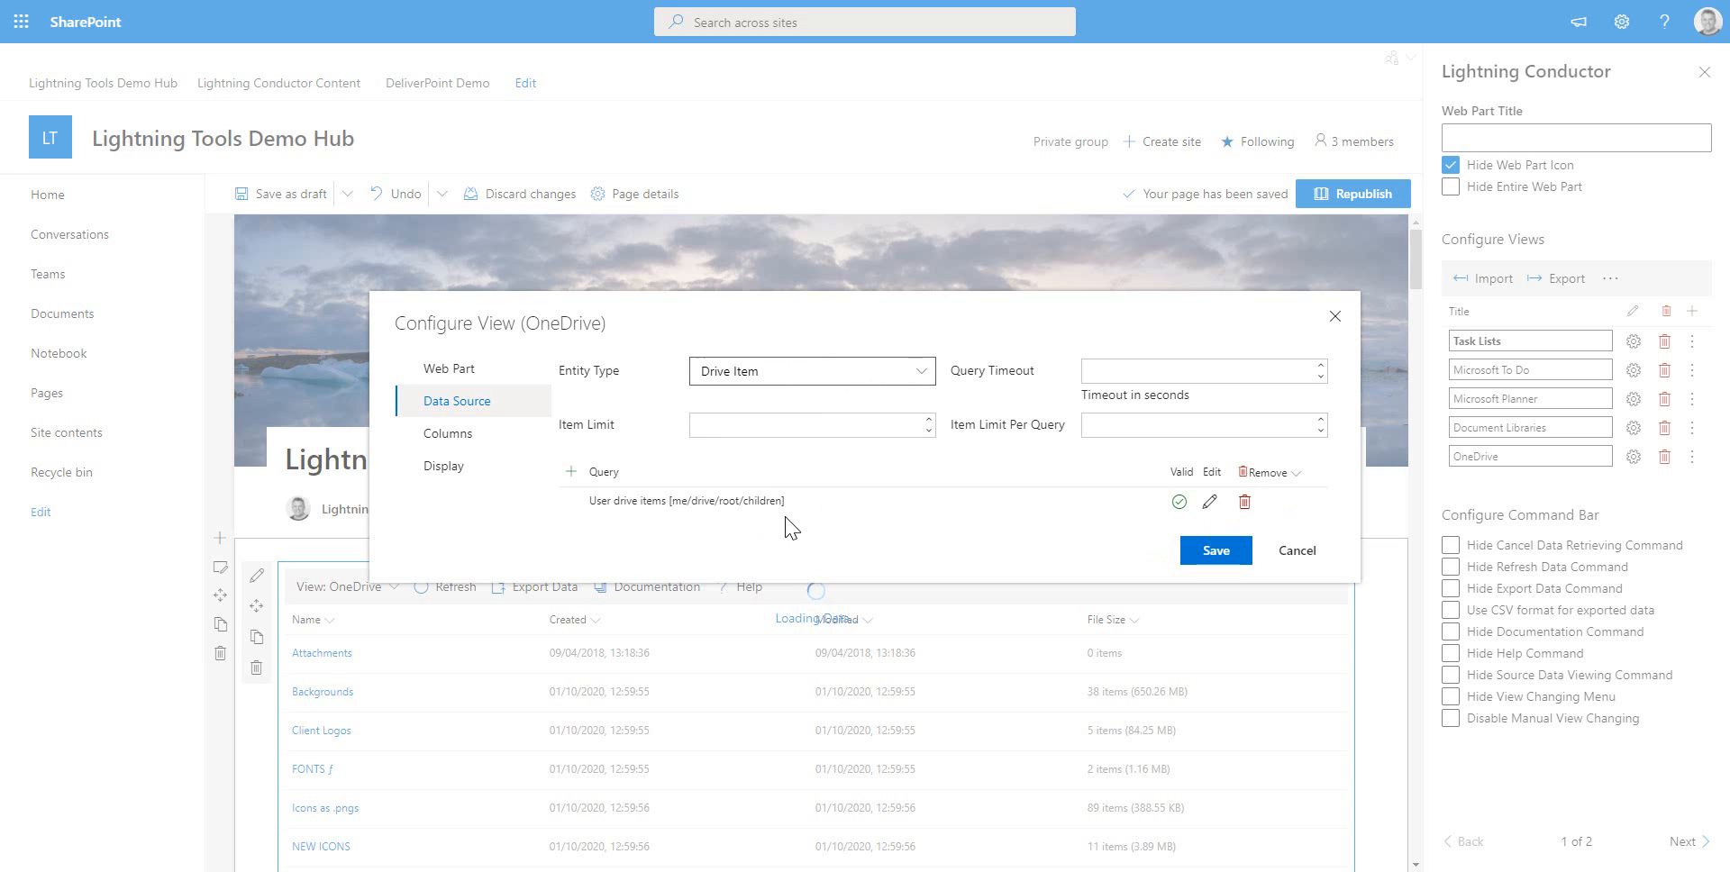
click(915, 372)
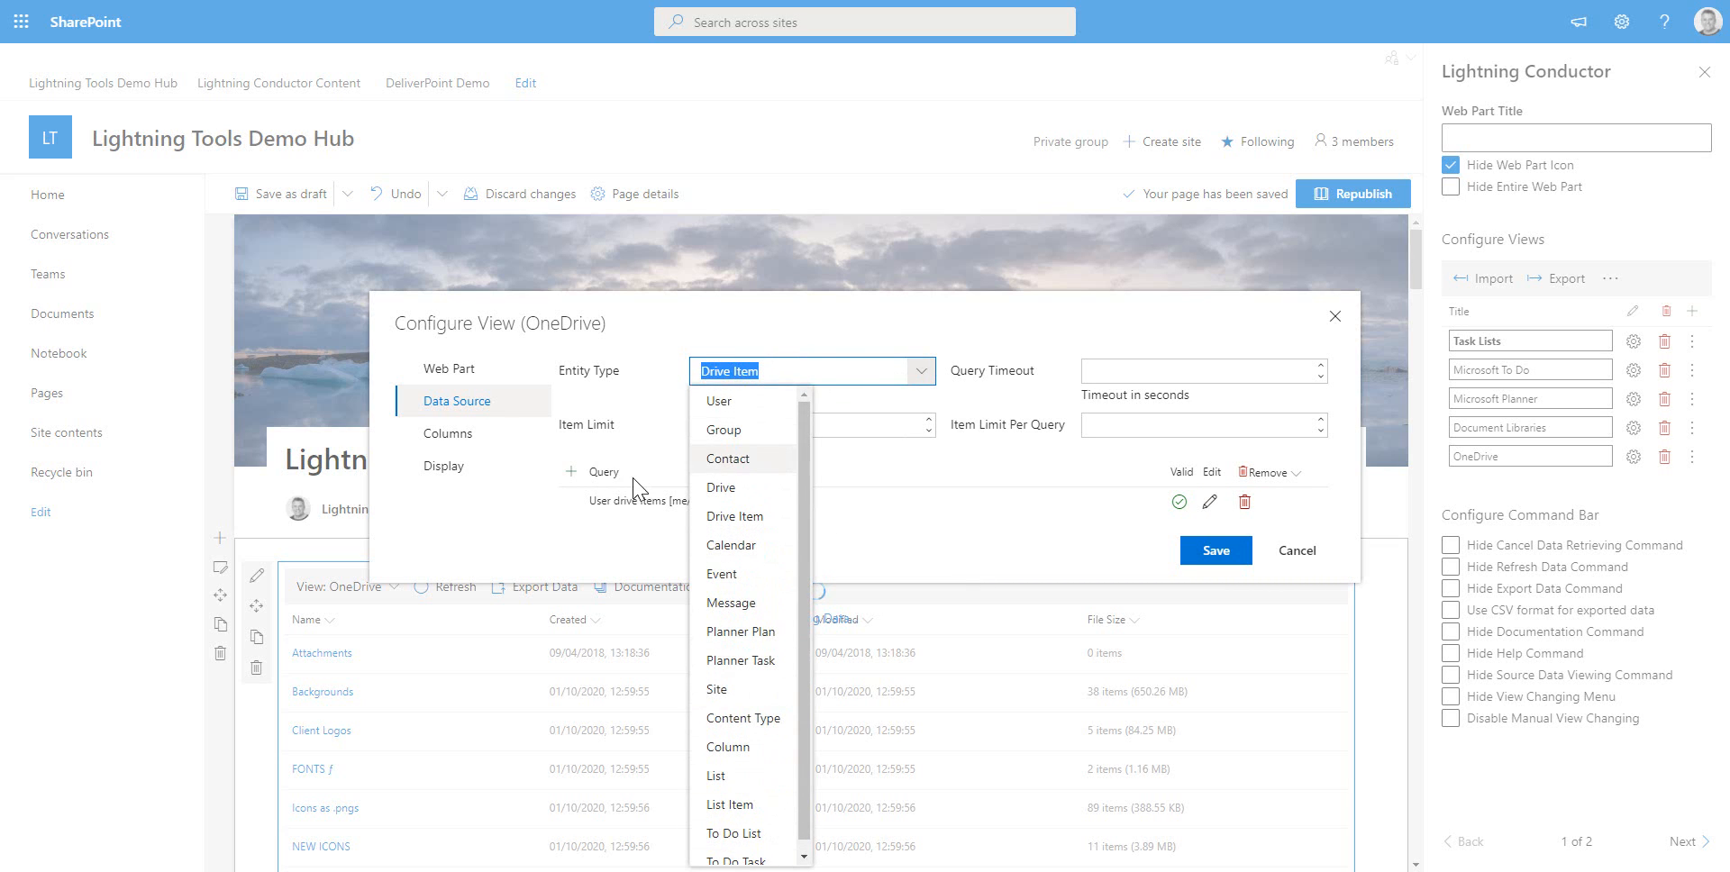
click(462, 436)
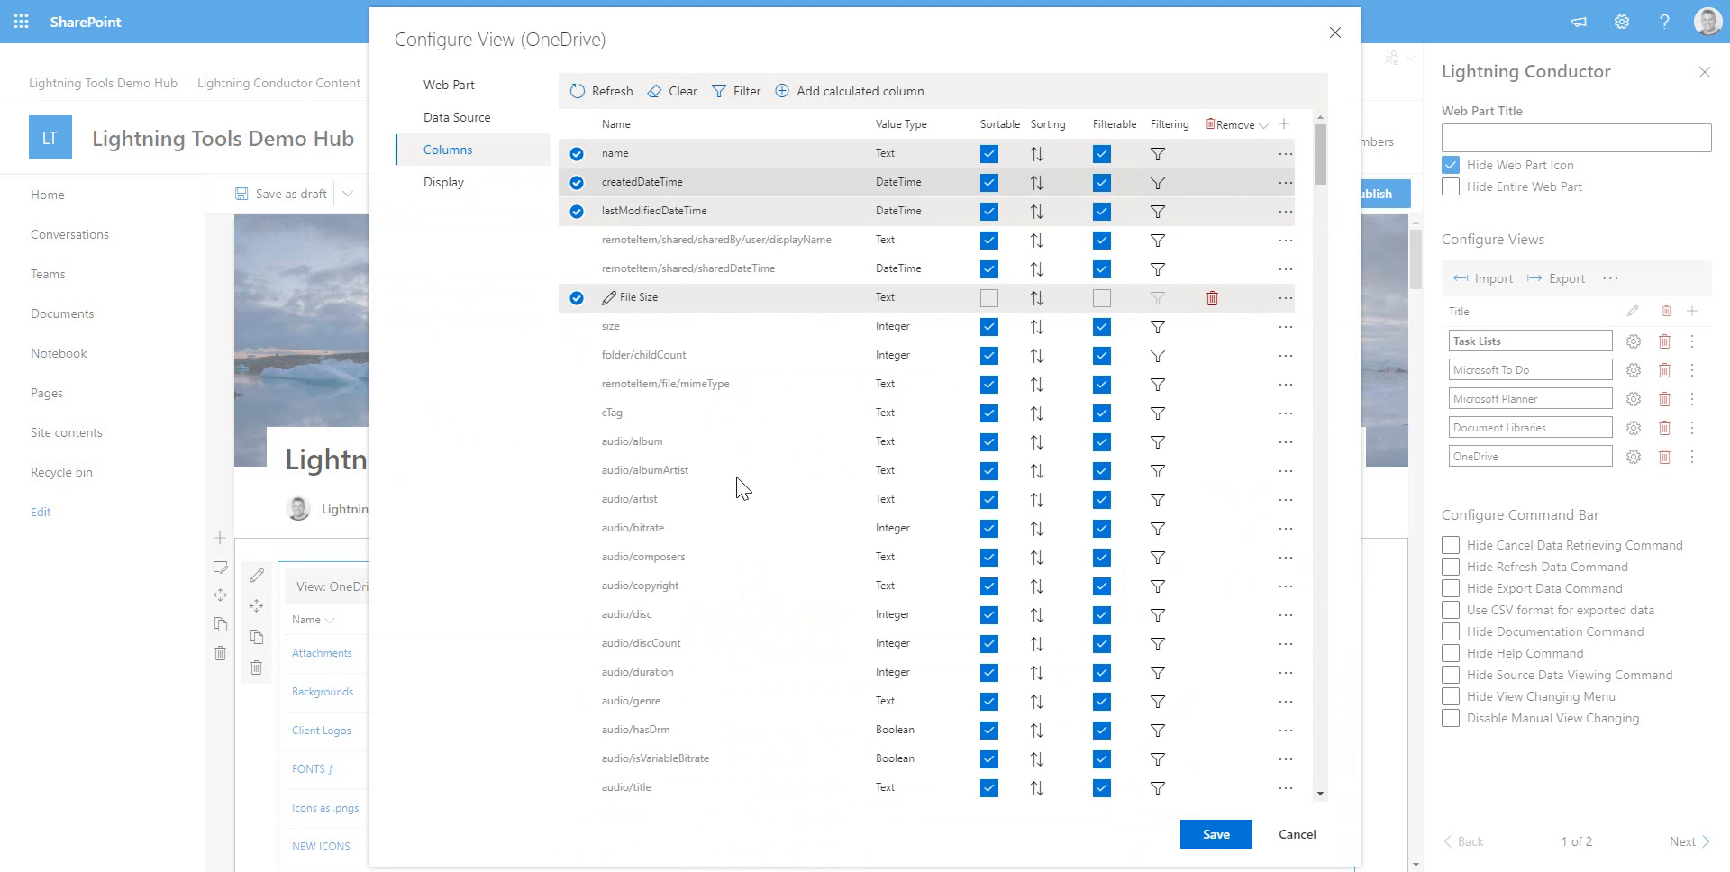
Inspect the File Size calculated column's expression and the view's display settings, then close the dialog without saving
click(608, 306)
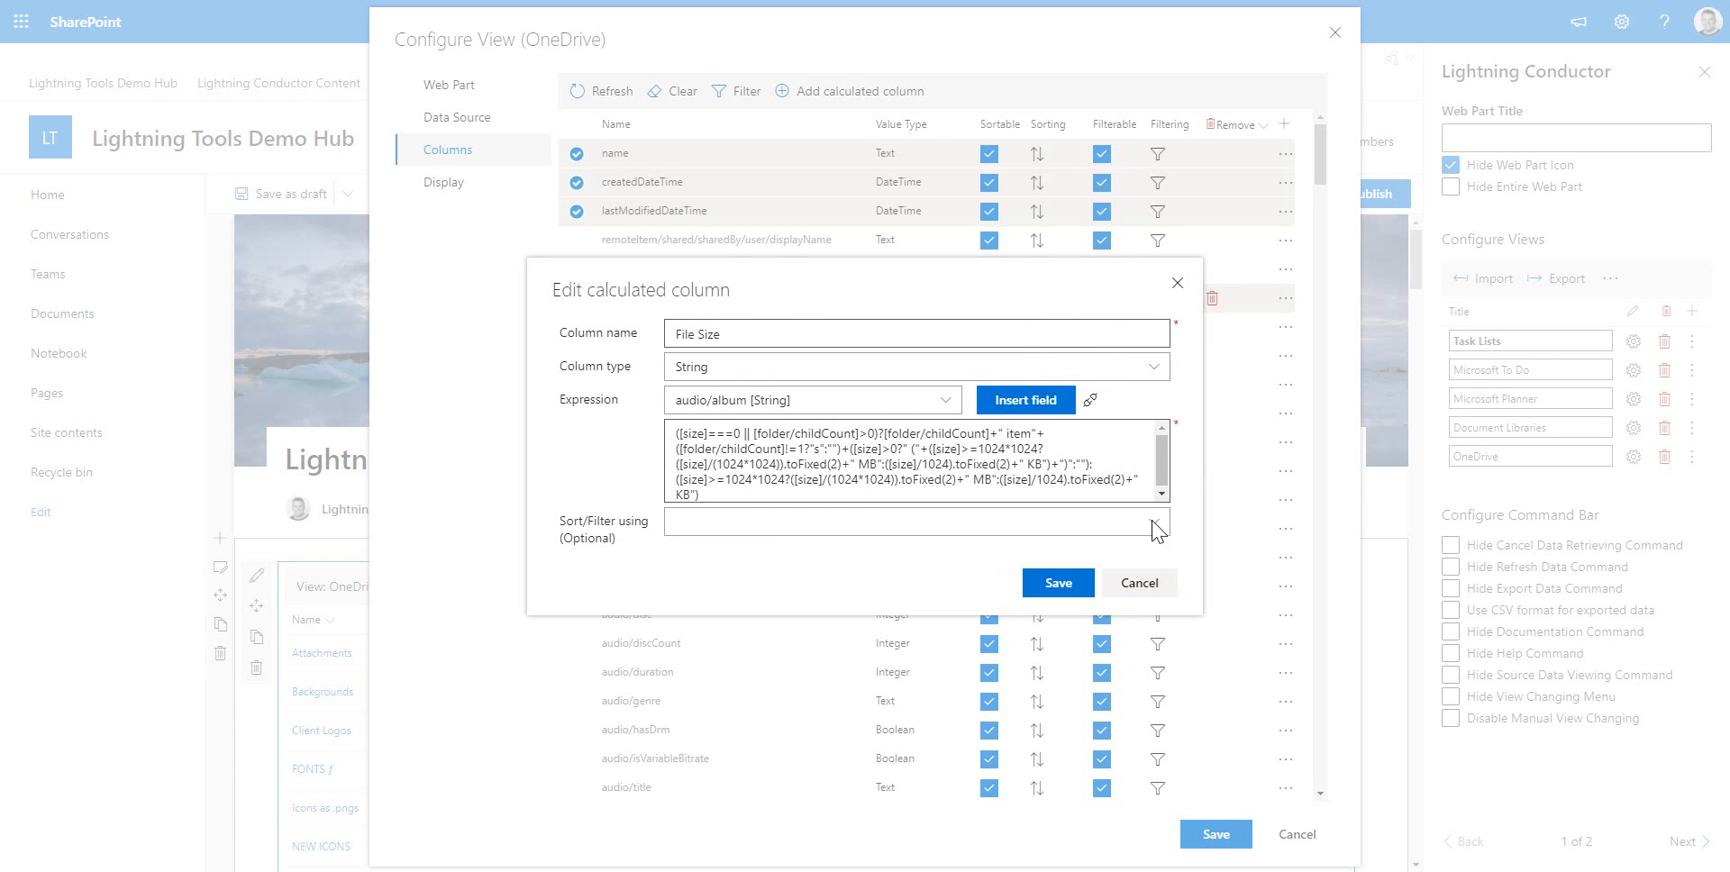
click(1138, 584)
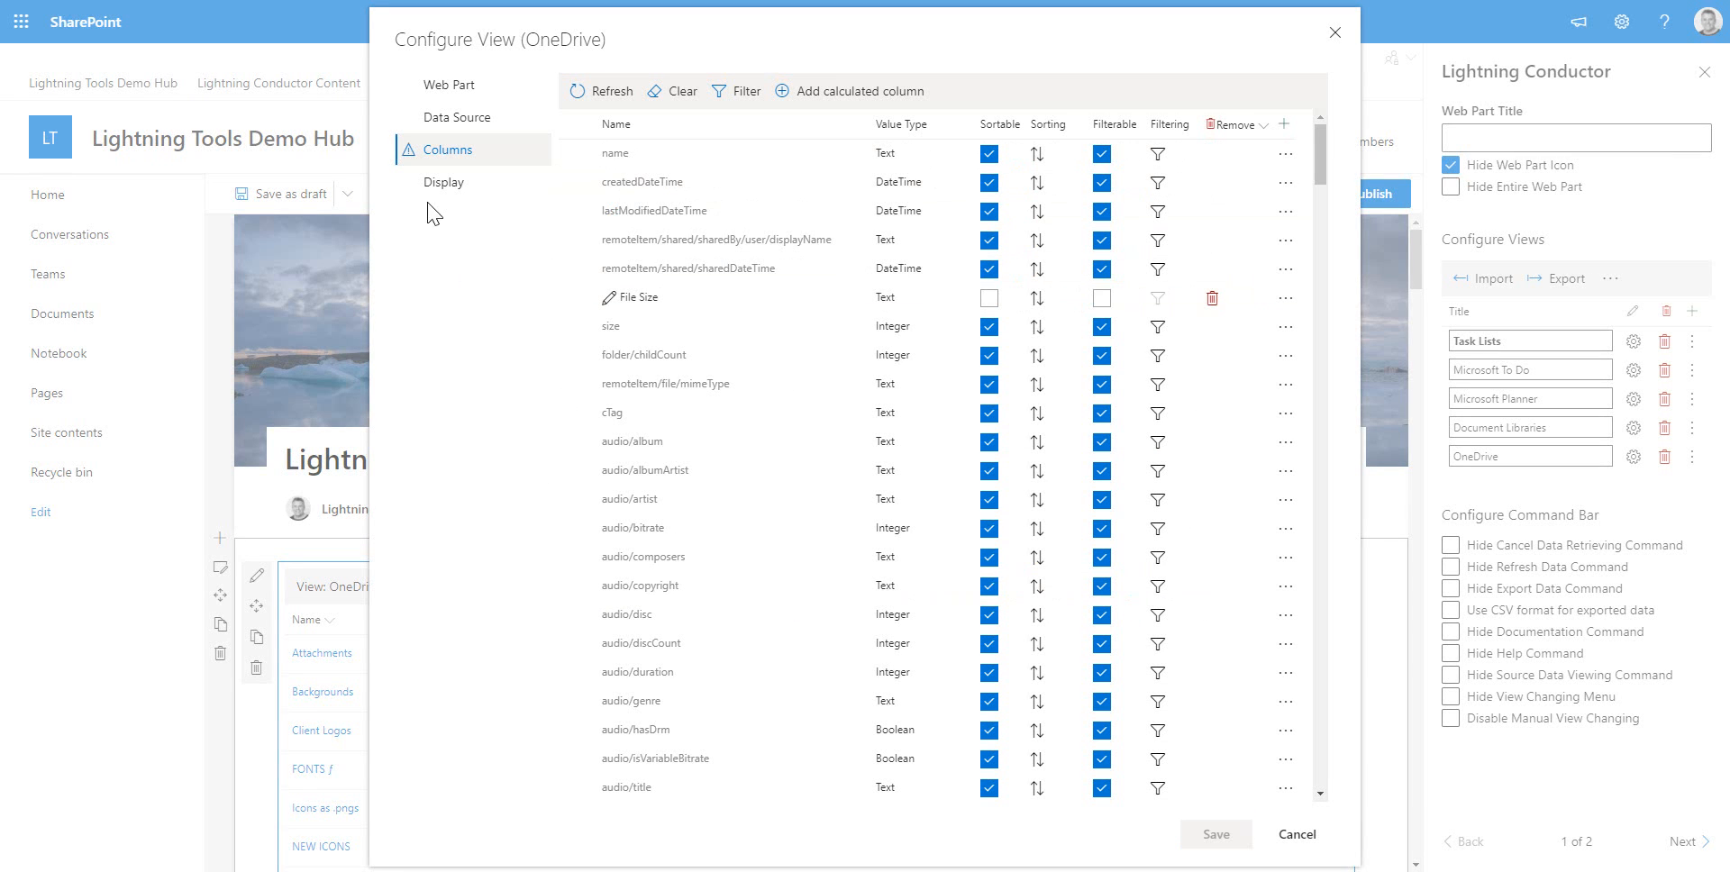
click(442, 184)
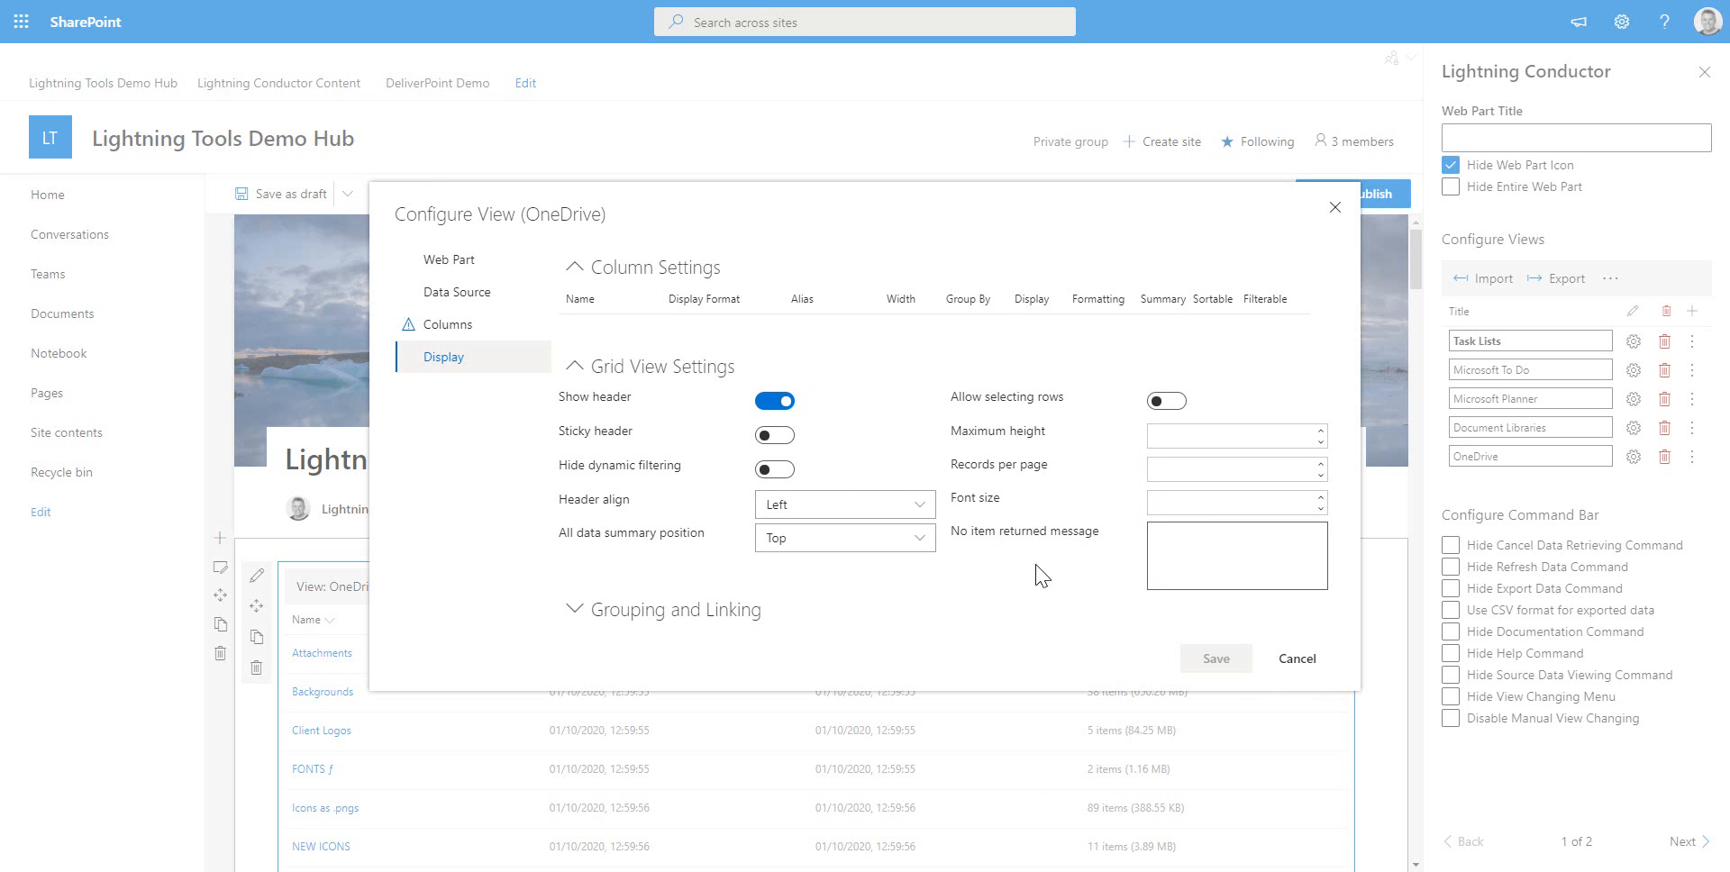
click(1298, 658)
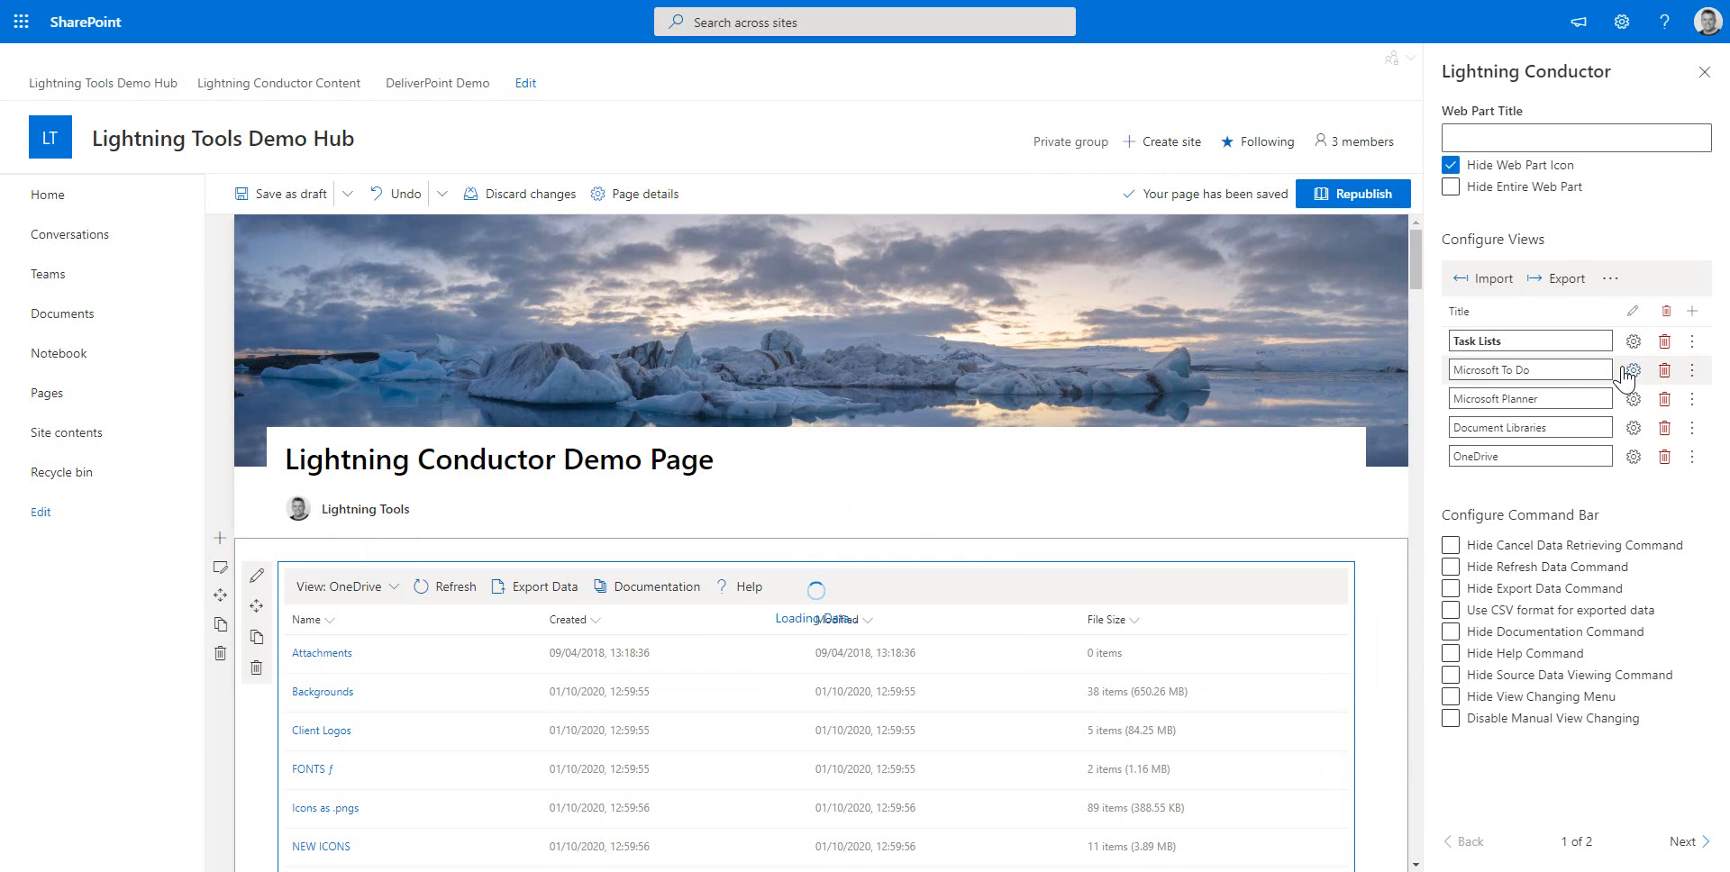
Review the Task Lists view's rollup source, columns and display settings, then close its configuration without saving
click(1634, 342)
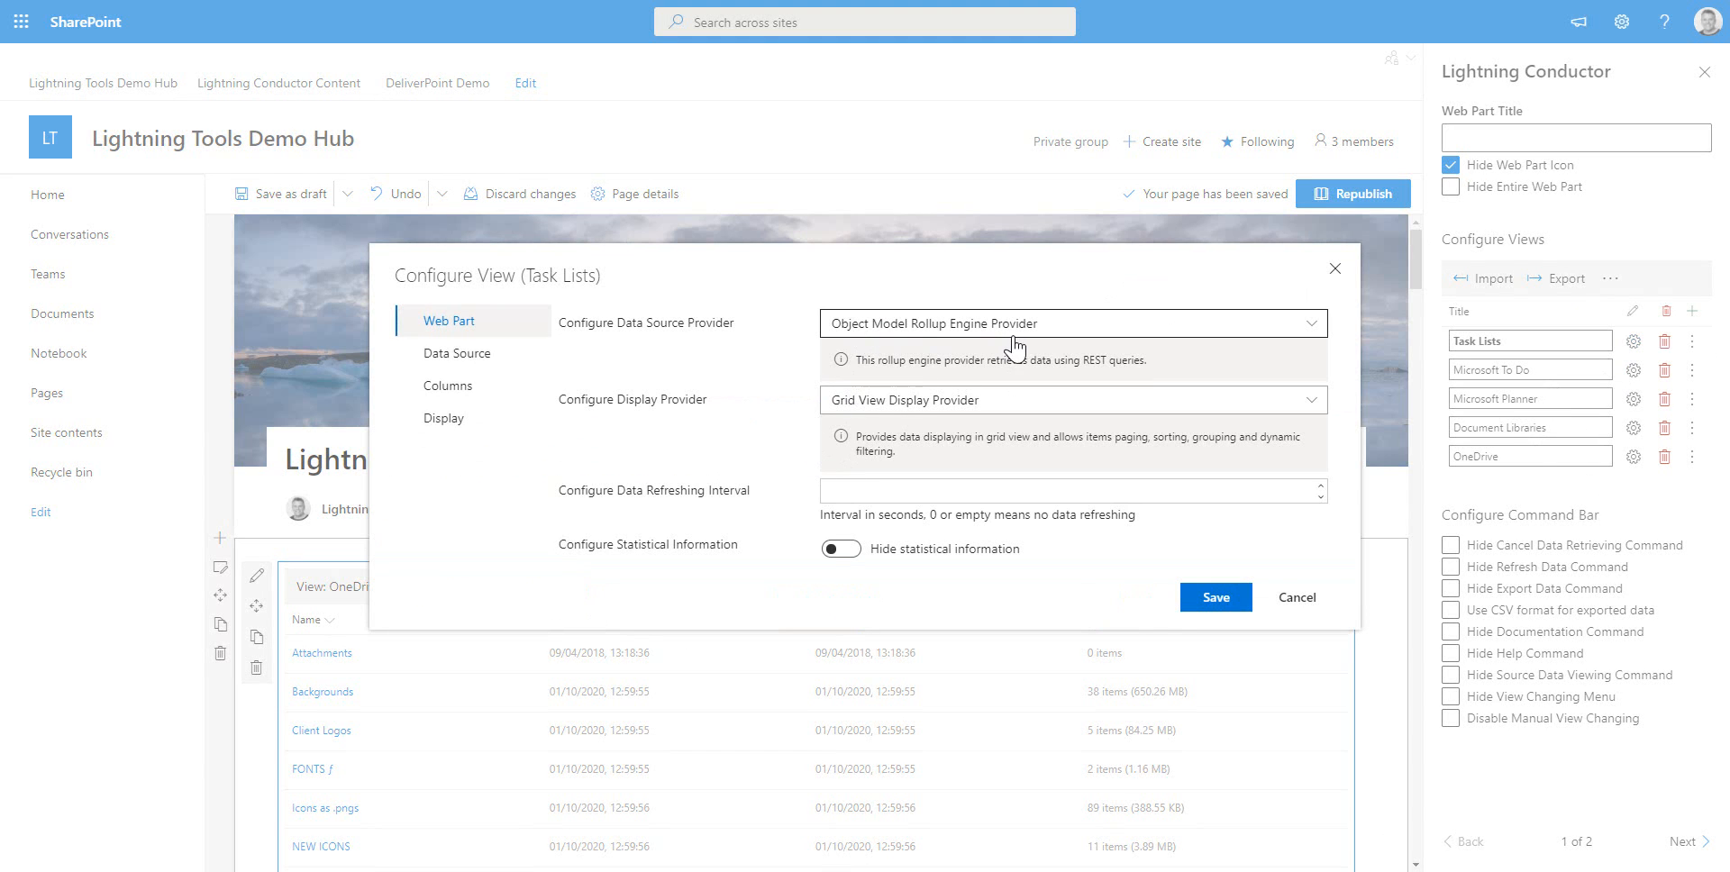
click(459, 353)
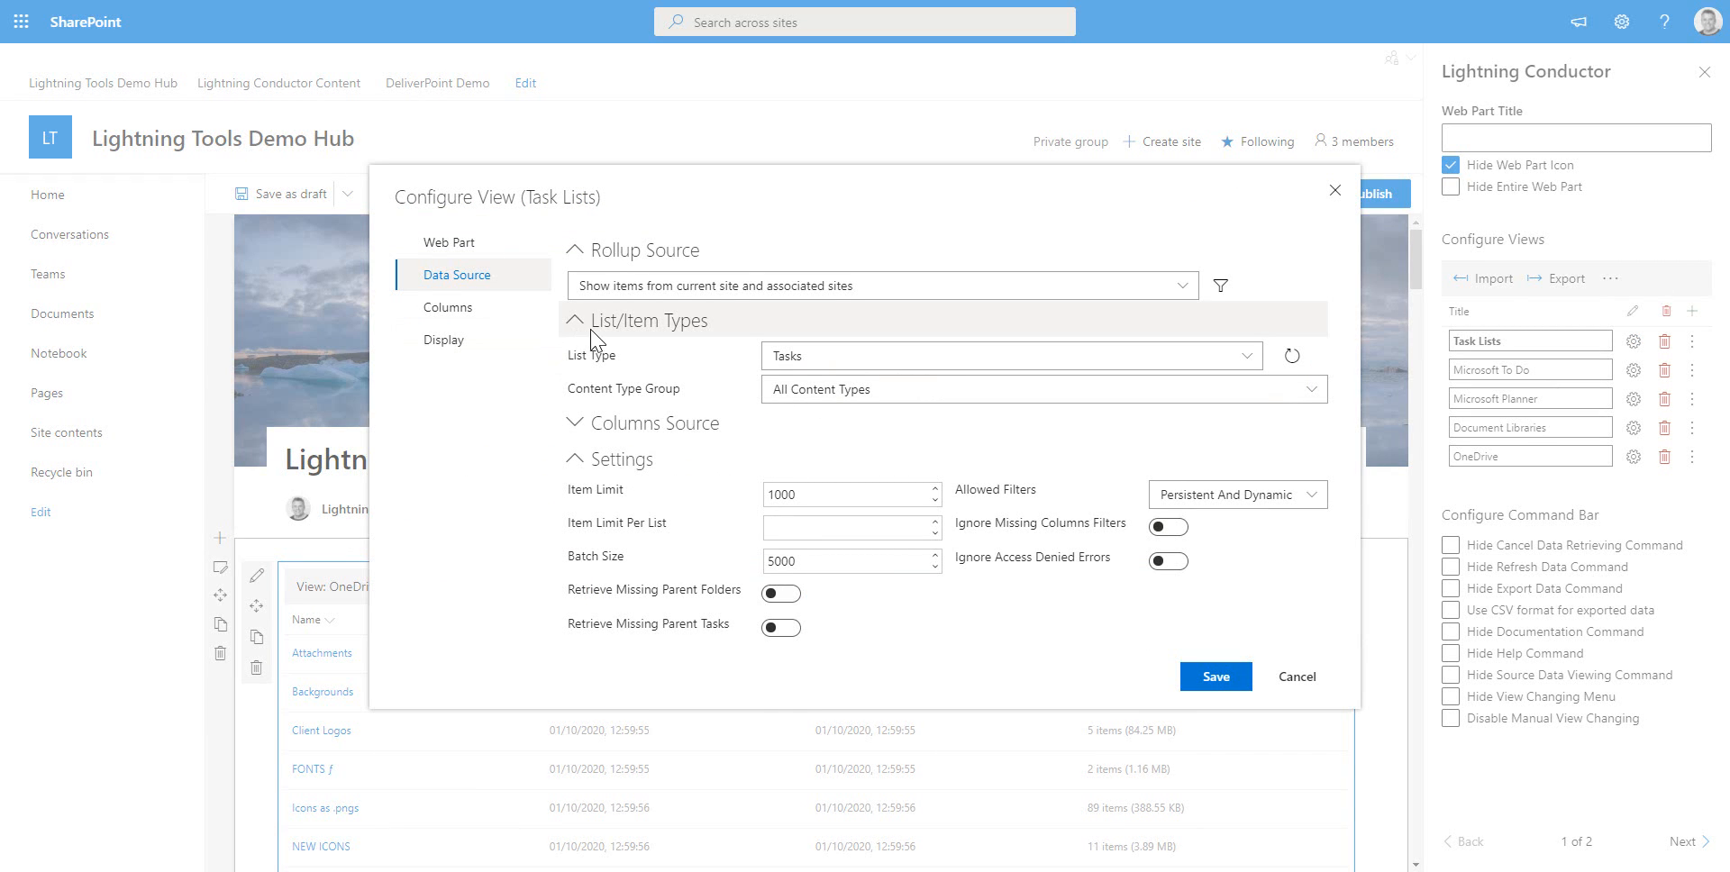
click(1091, 285)
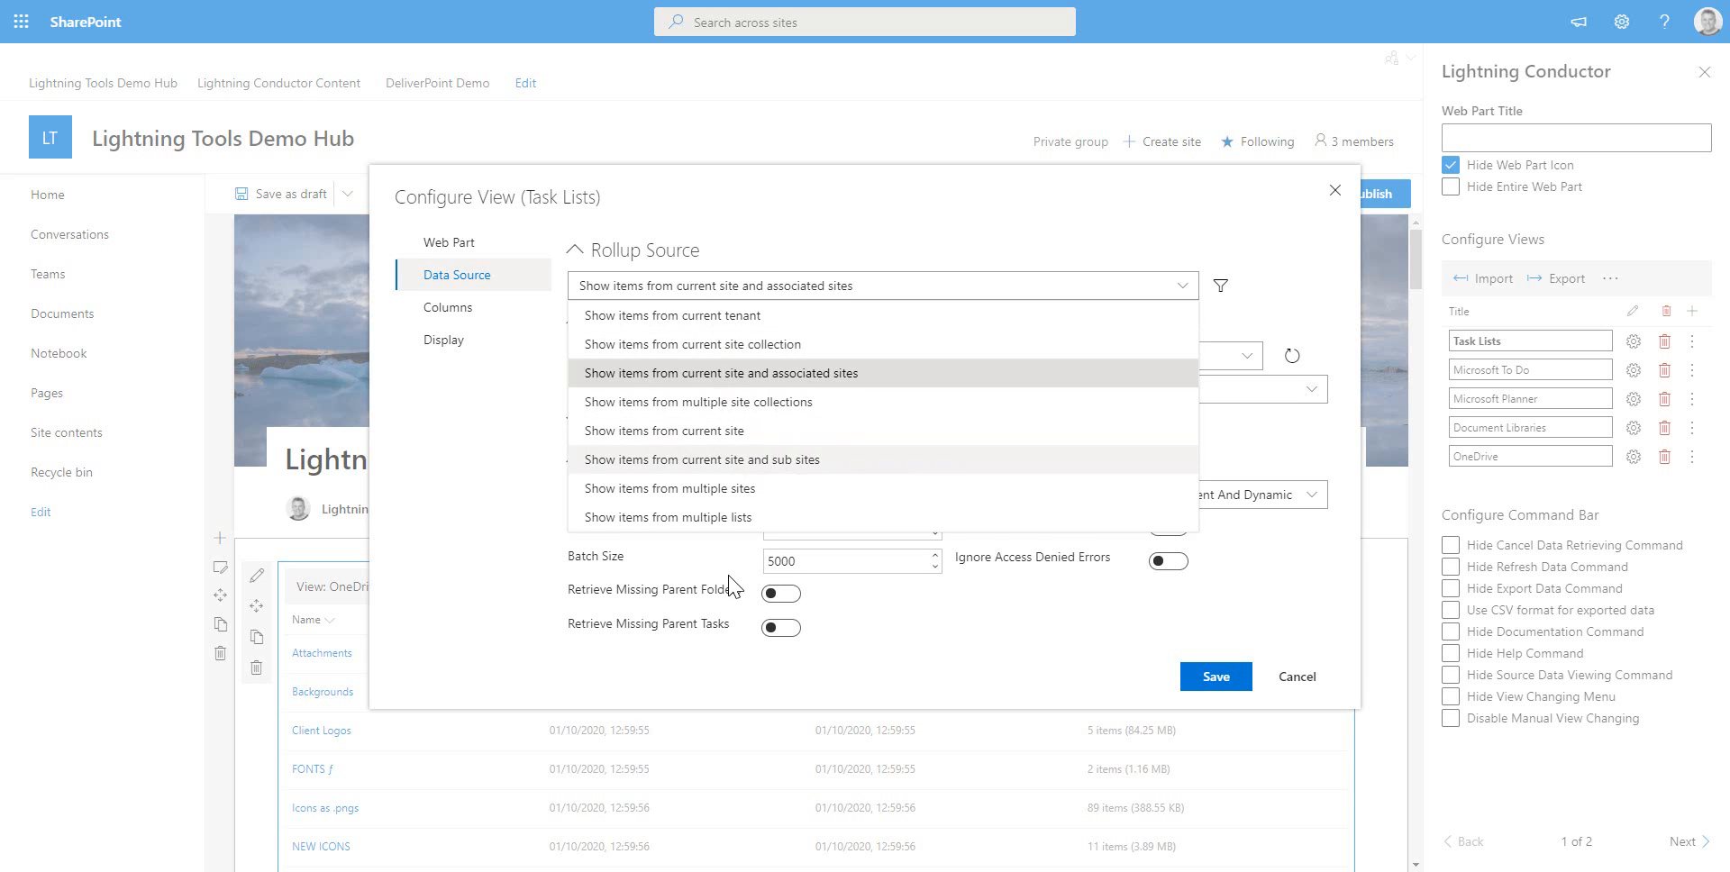
click(816, 661)
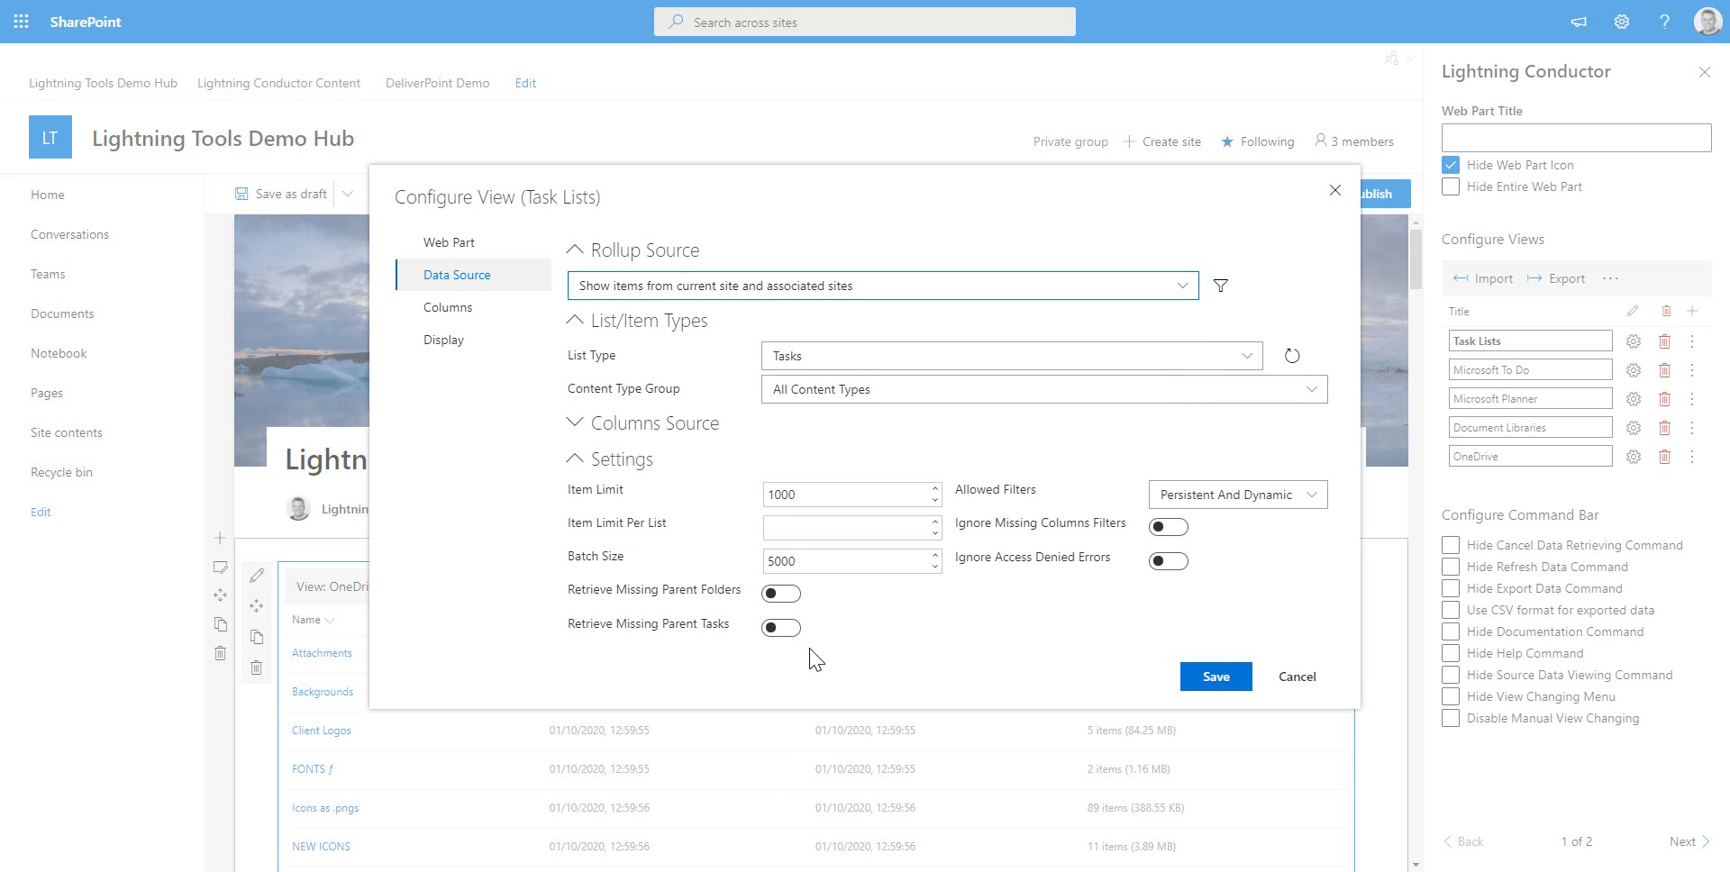
click(487, 324)
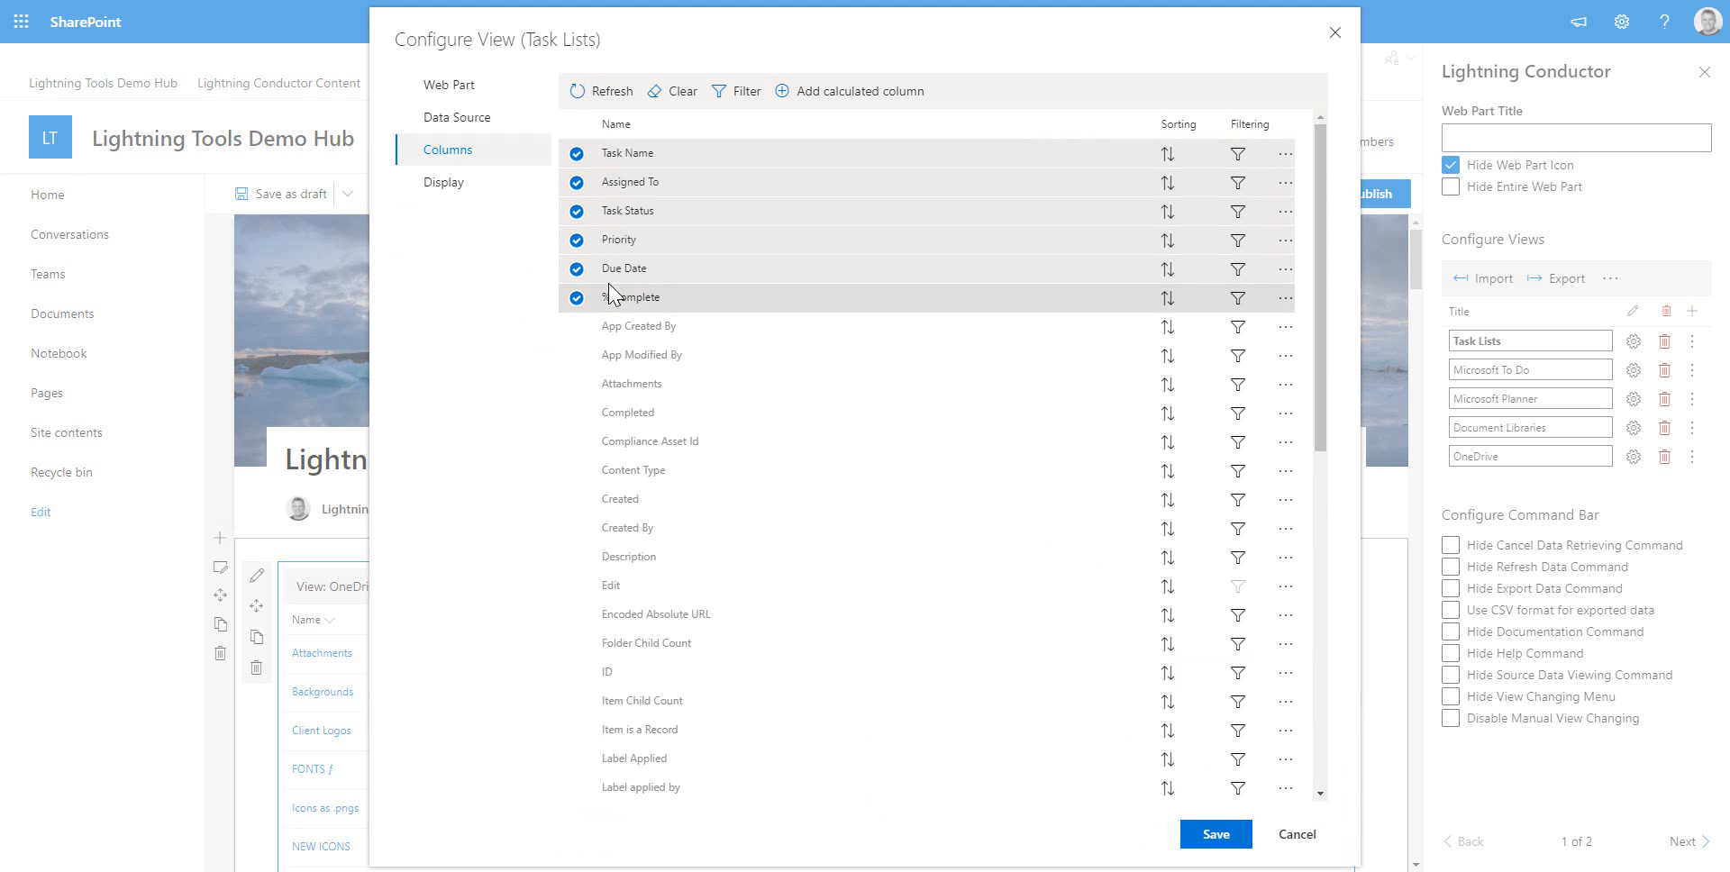
click(464, 193)
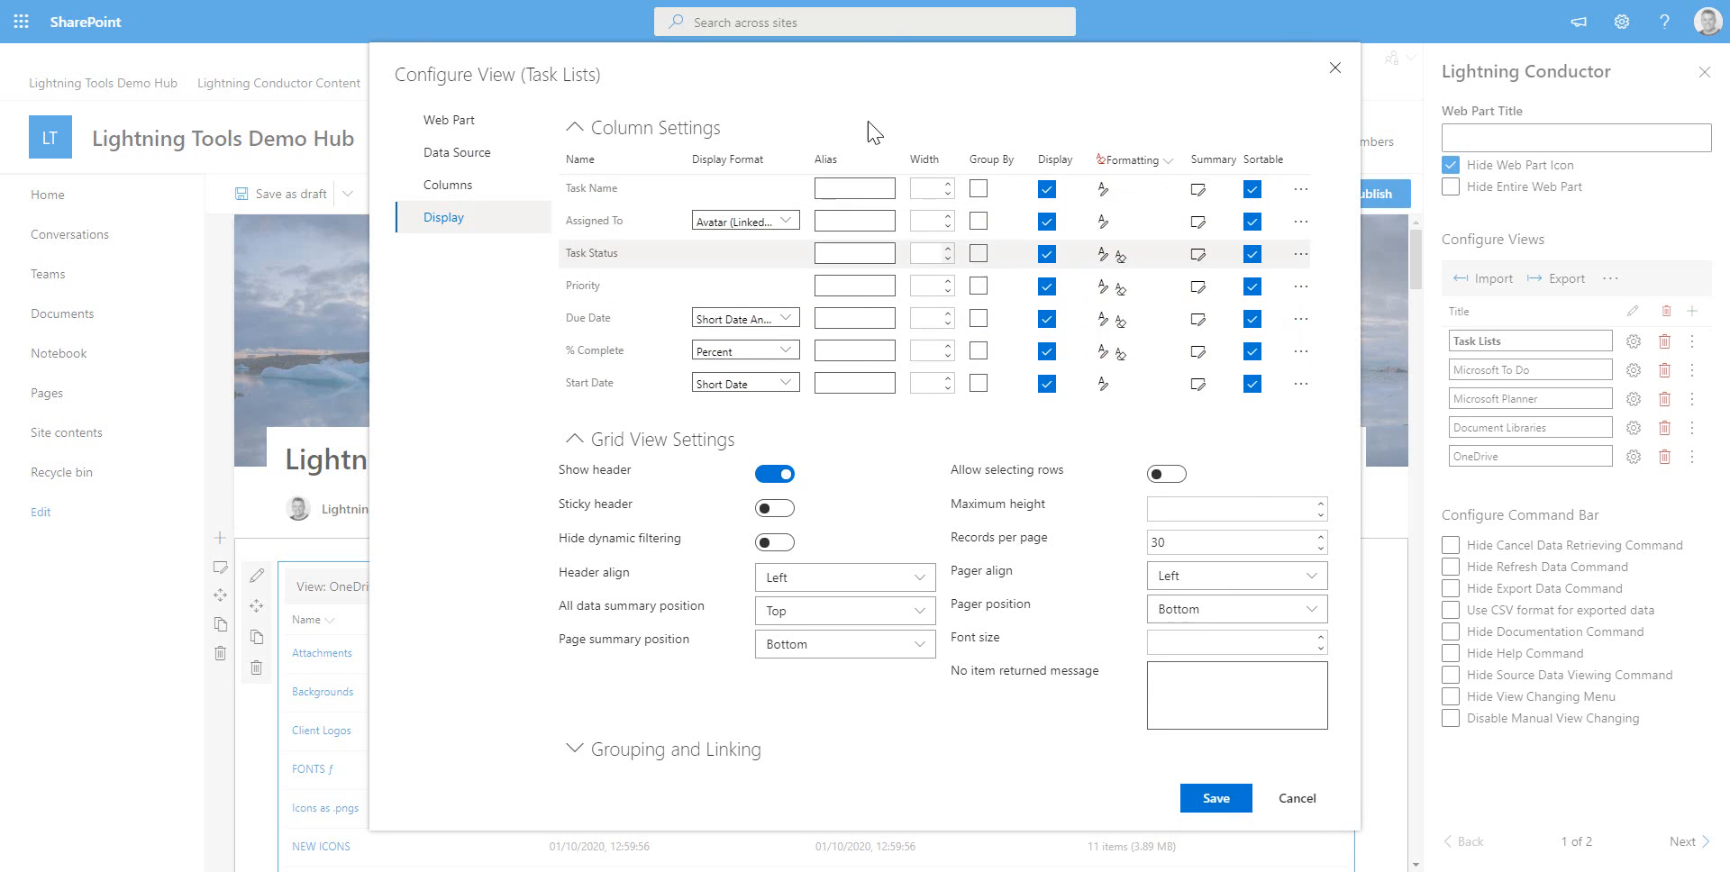
click(1321, 807)
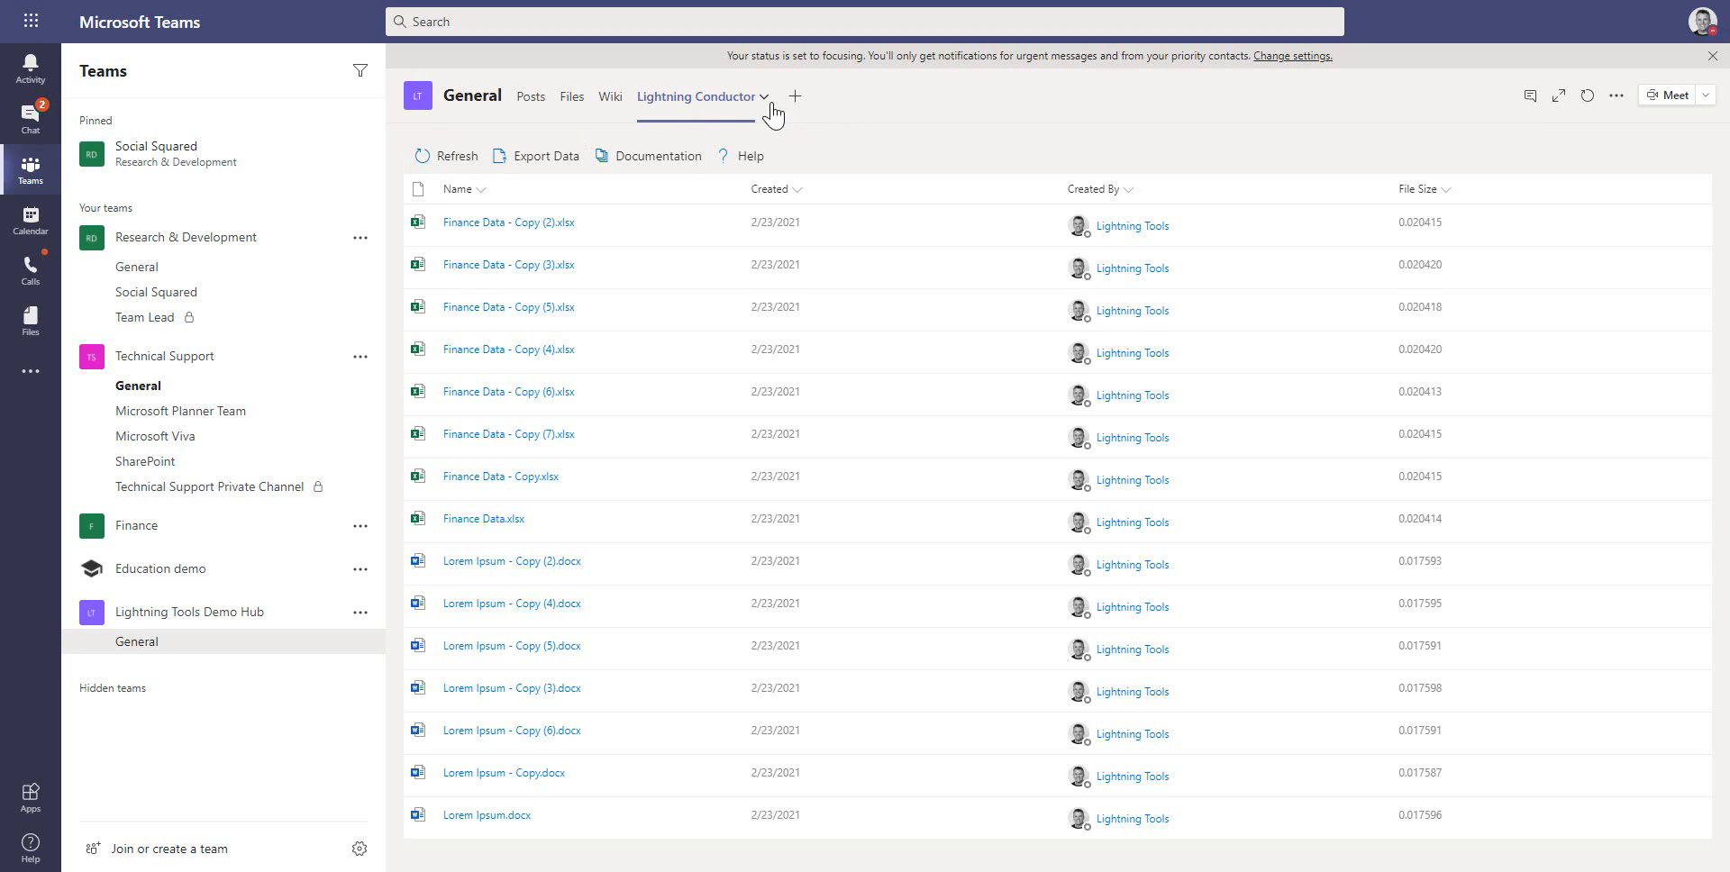
Switch to Microsoft Teams and open the Lightning Conductor tab's menu in the General channel
click(764, 98)
click(962, 146)
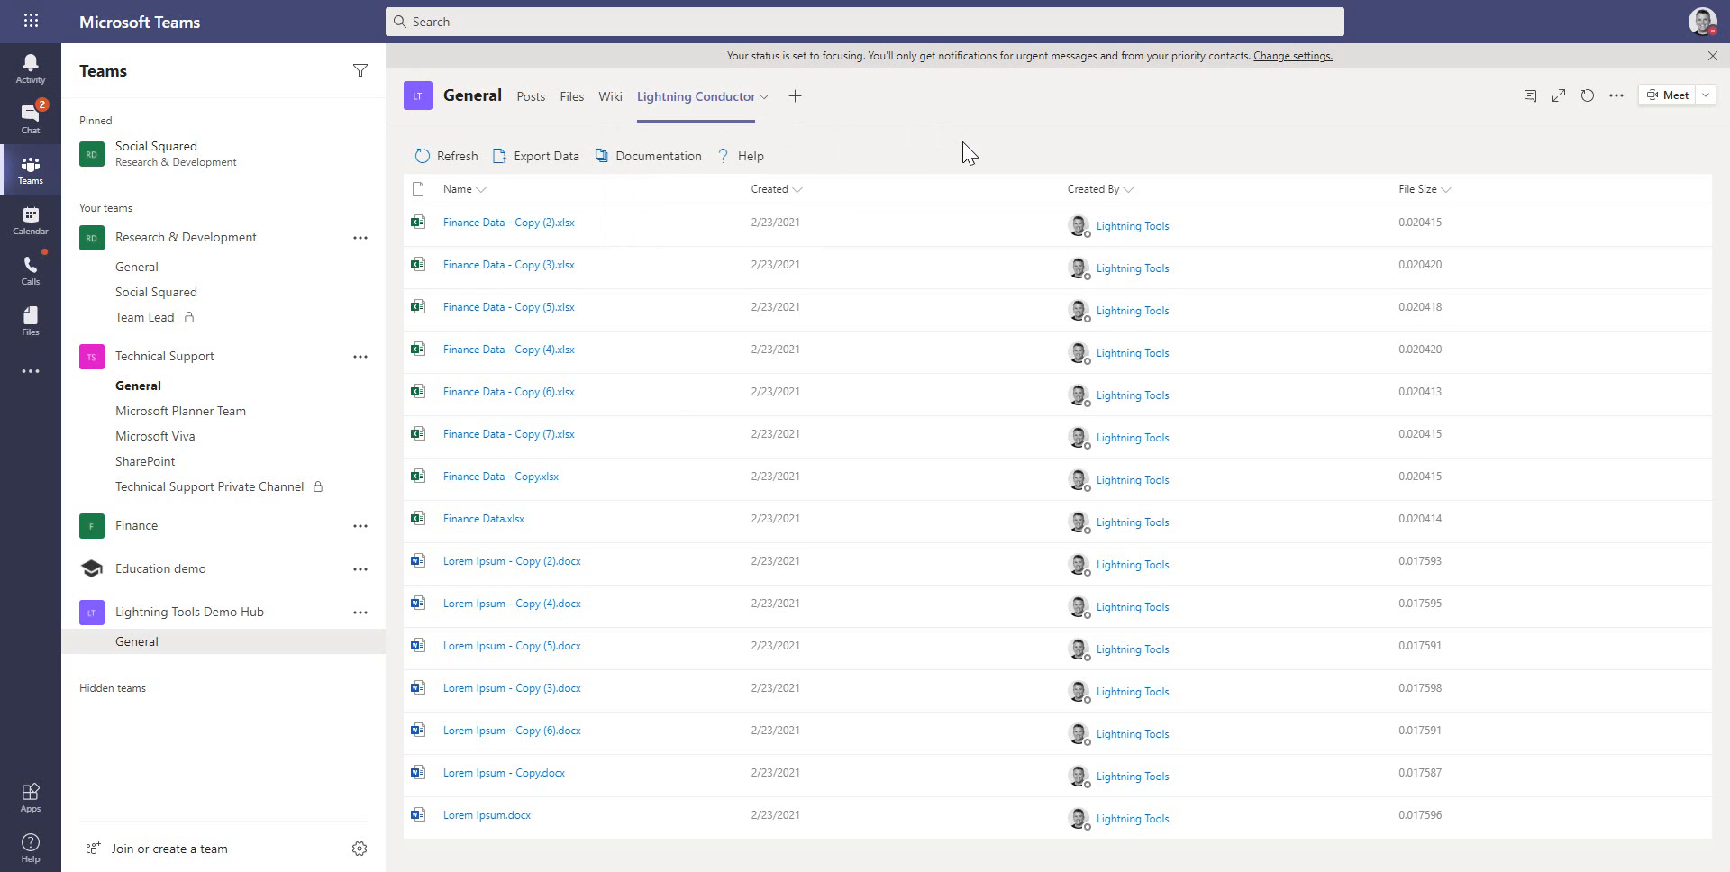